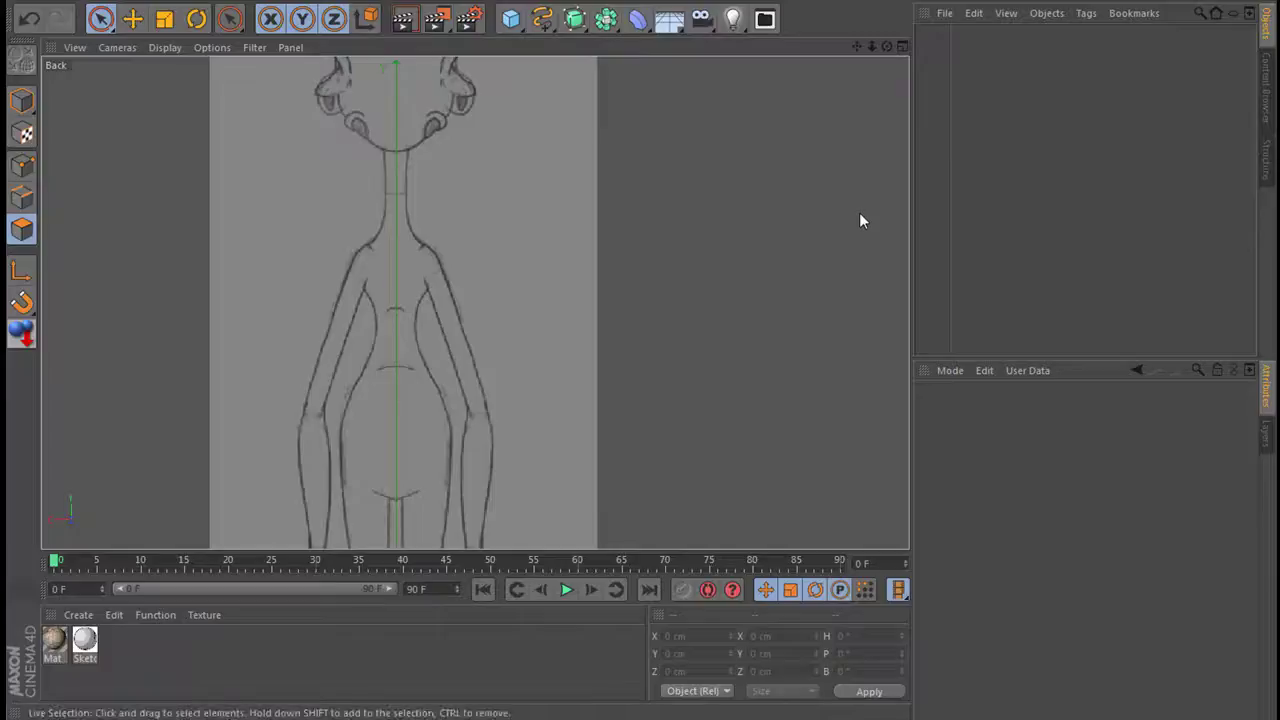
# Frame the front figure sketch and add a cube primitive near the sketched feet.
pyautogui.moveTo(856, 46); pyautogui.dragTo(909, 149)
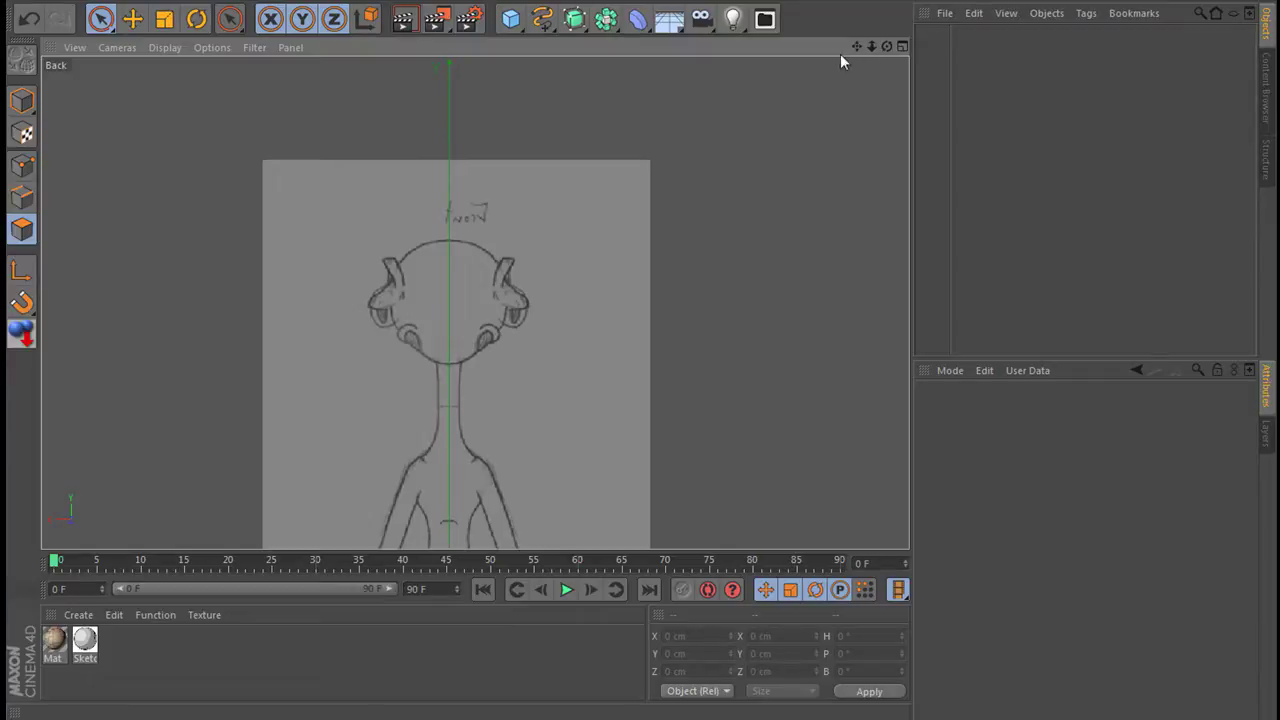
pyautogui.moveTo(856, 46)
pyautogui.mouseDown()
pyautogui.moveTo(910, 40)
pyautogui.moveTo(833, 47)
pyautogui.mouseUp()
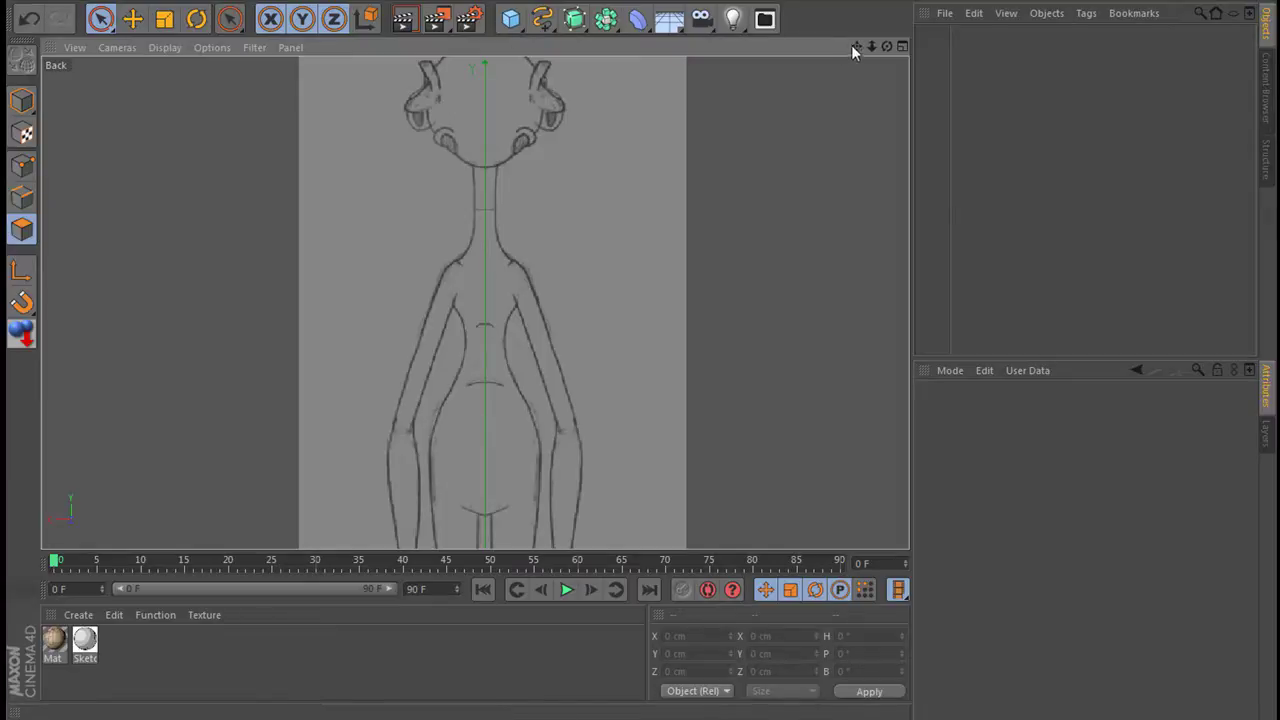
pyautogui.moveTo(856, 46); pyautogui.dragTo(819, 10)
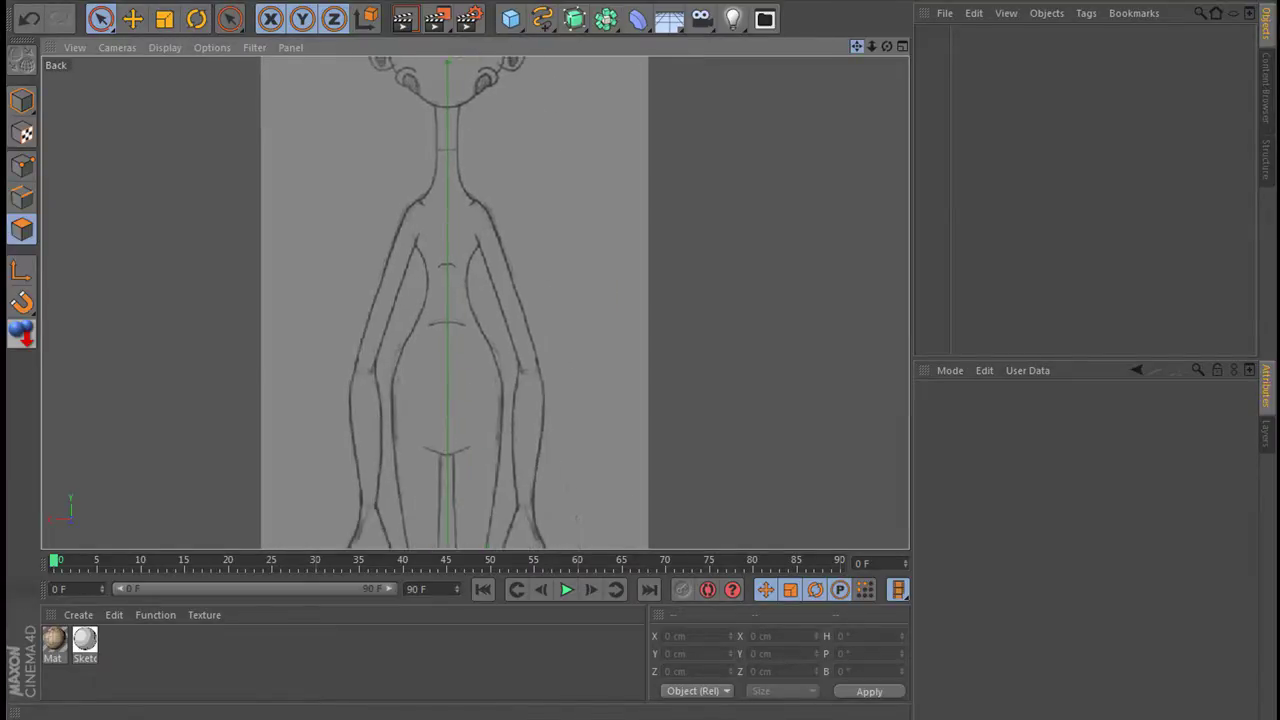
pyautogui.moveTo(819, 10)
pyautogui.mouseDown()
pyautogui.moveTo(878, 0)
pyautogui.moveTo(857, 58)
pyautogui.moveTo(856, 46)
pyautogui.mouseUp()
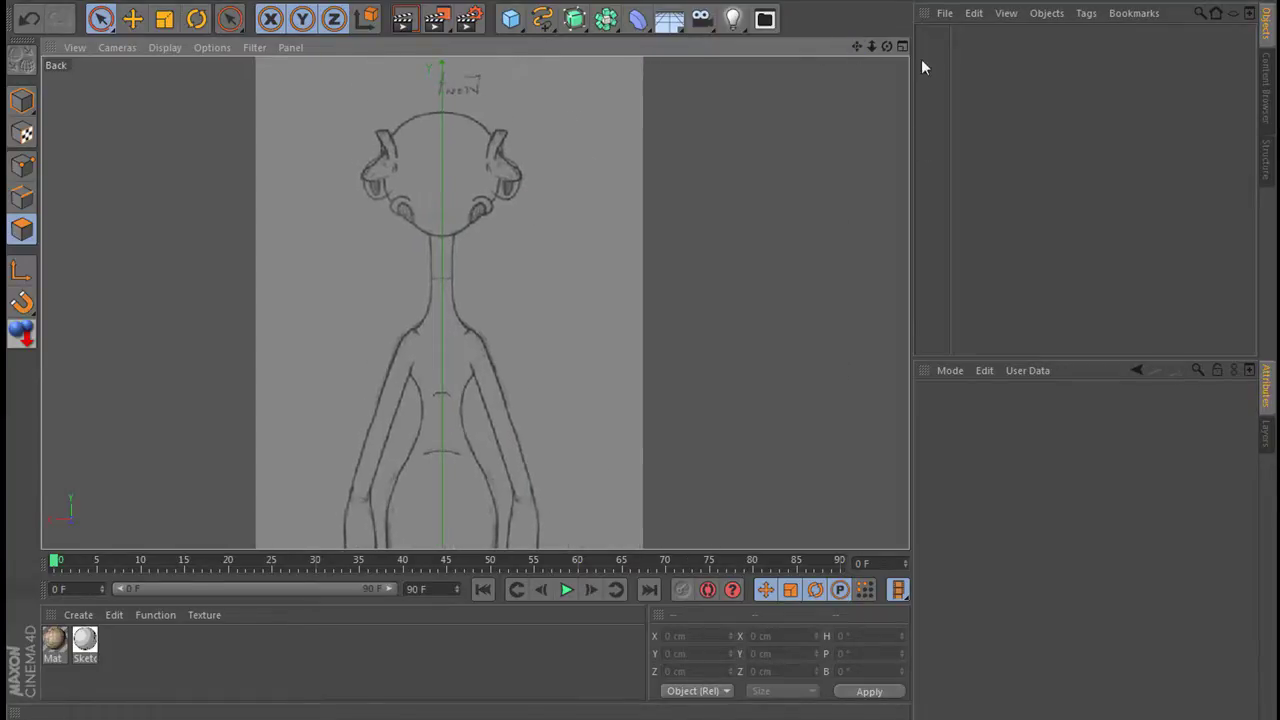
pyautogui.click(510, 20)
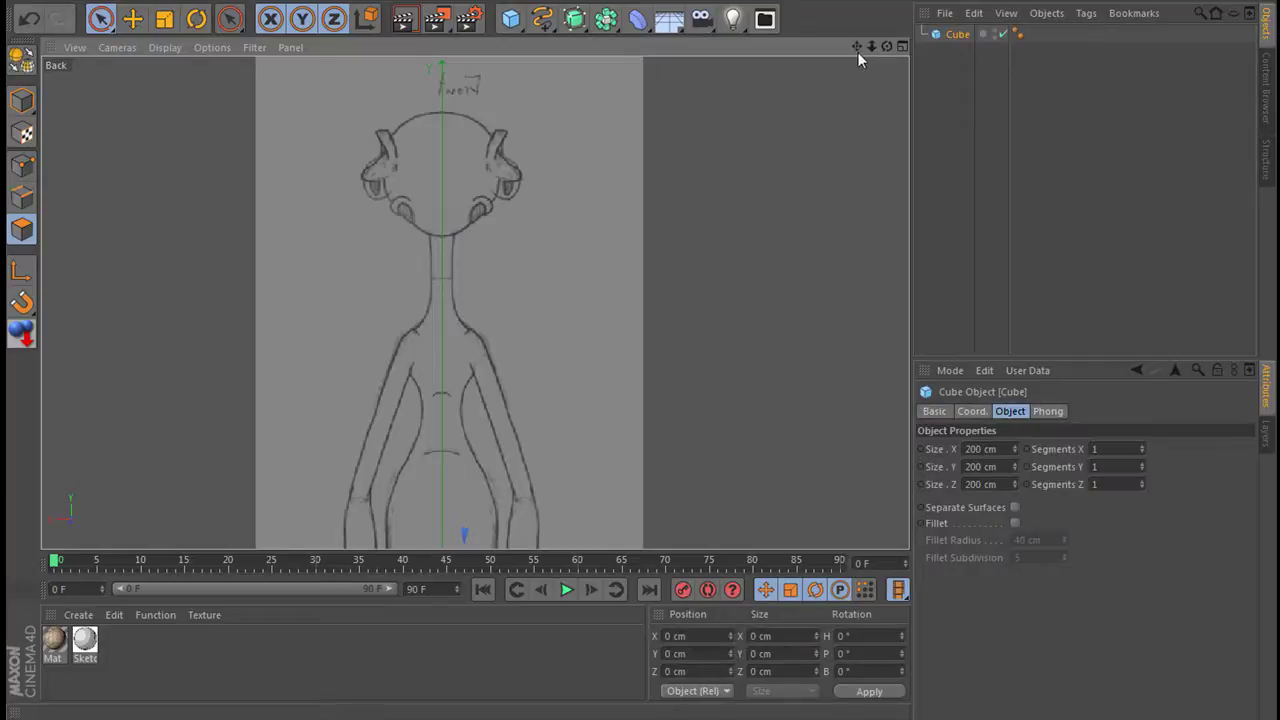
pyautogui.moveTo(858, 52); pyautogui.dragTo(667, 636)
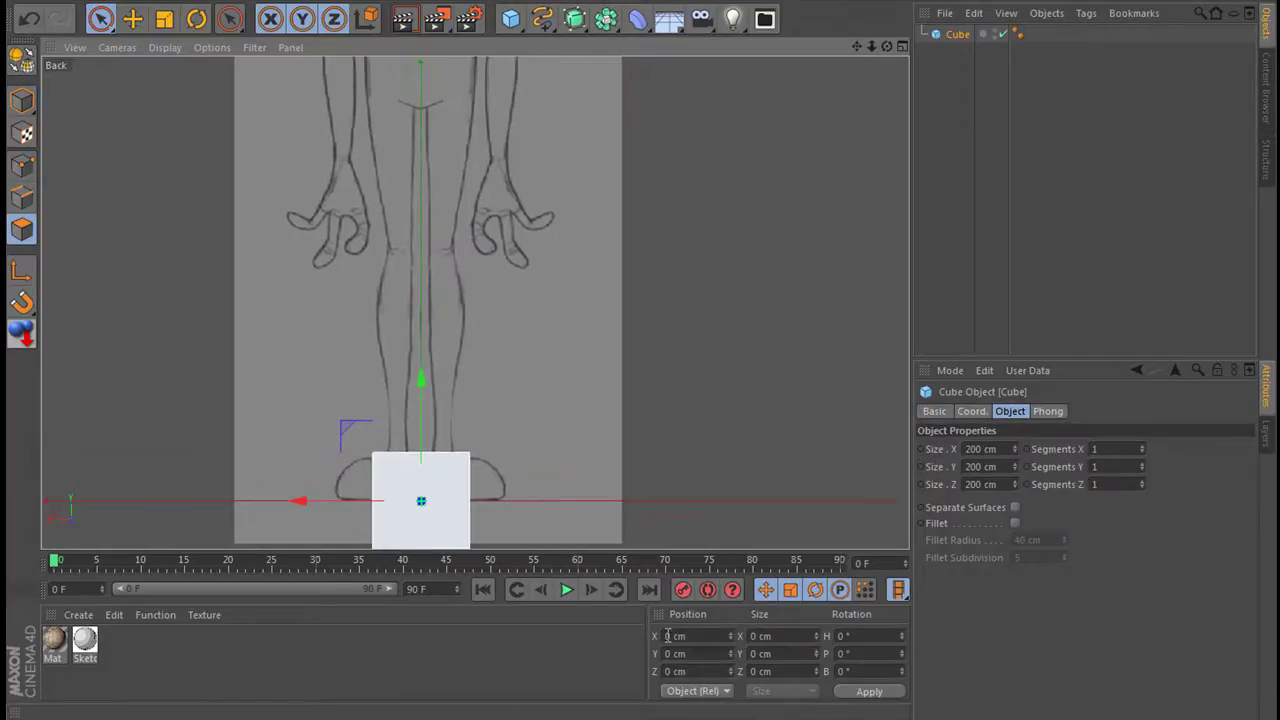
# Show the cube as Lines over the sketch and make the three-segment cube editable.
pyautogui.click(166, 47)
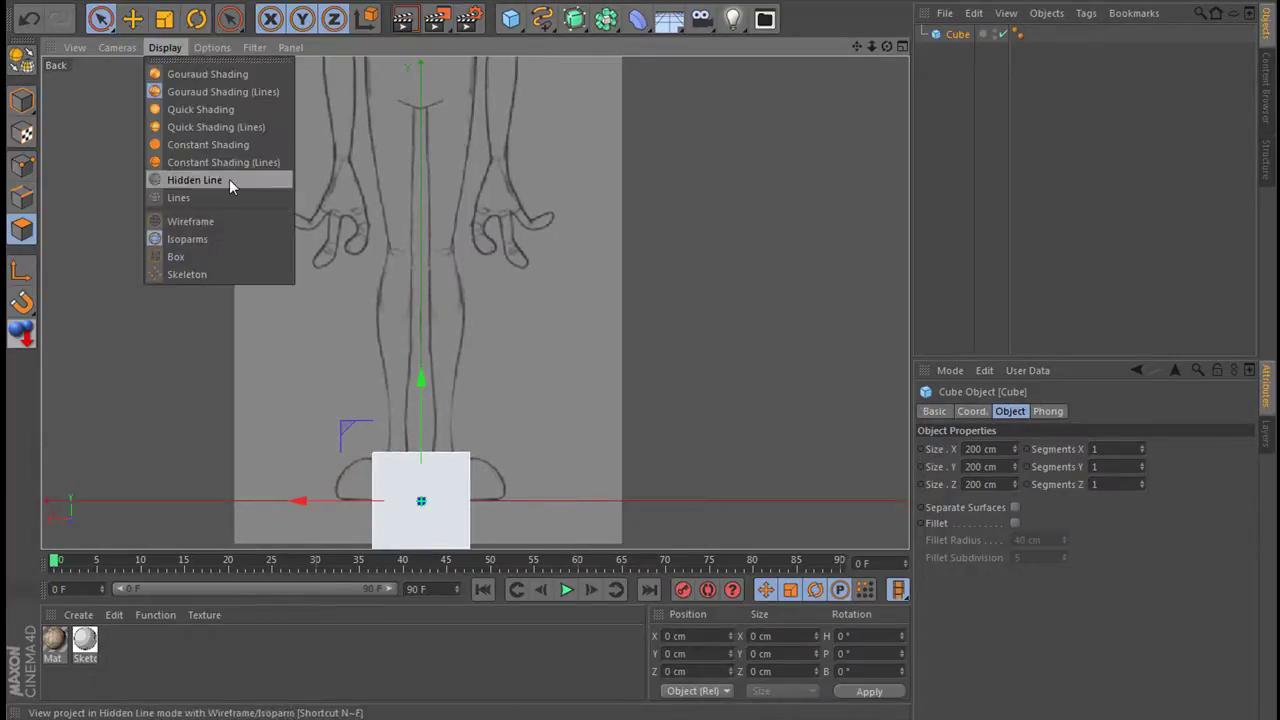
pyautogui.click(209, 220)
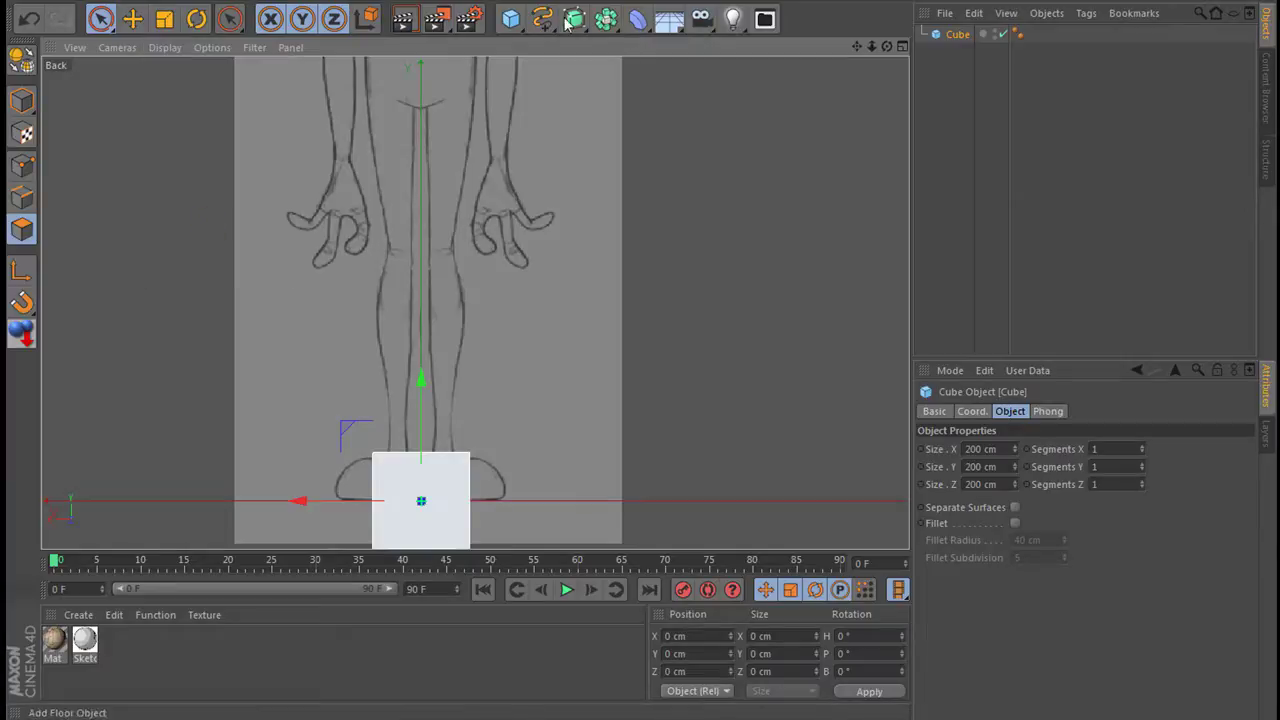
pyautogui.click(166, 47)
pyautogui.click(179, 200)
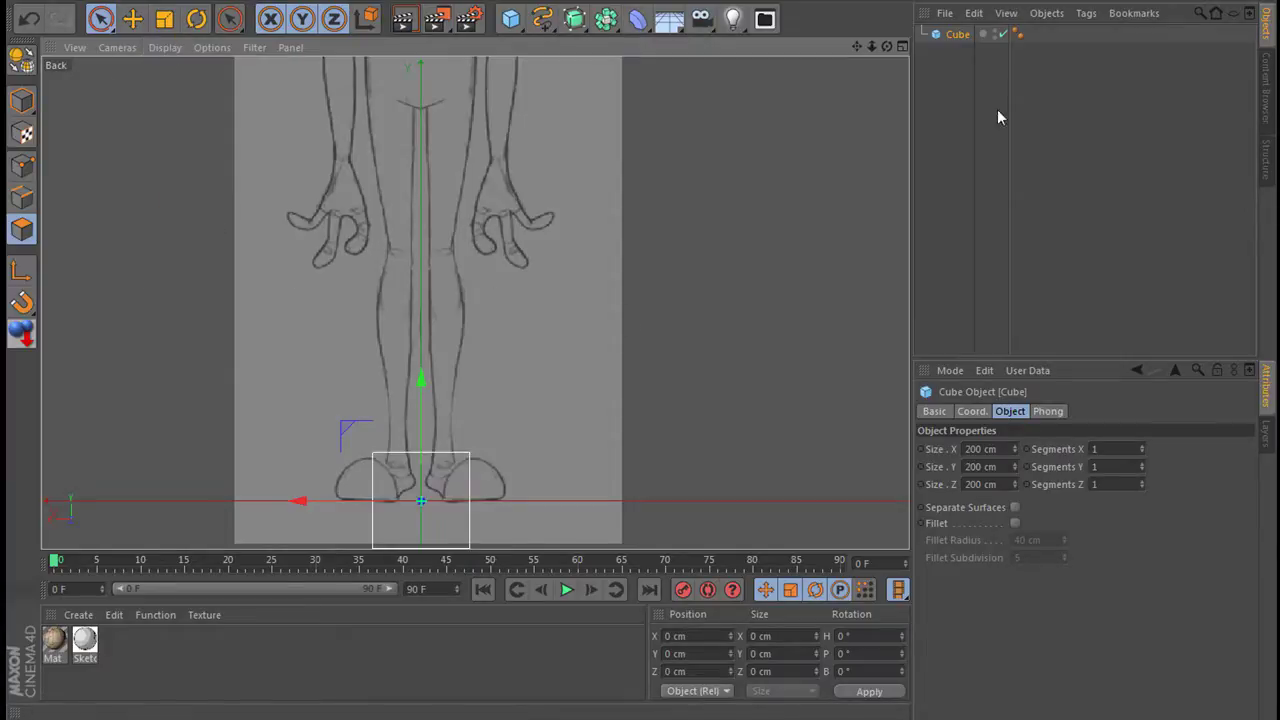
pyautogui.click(22, 60)
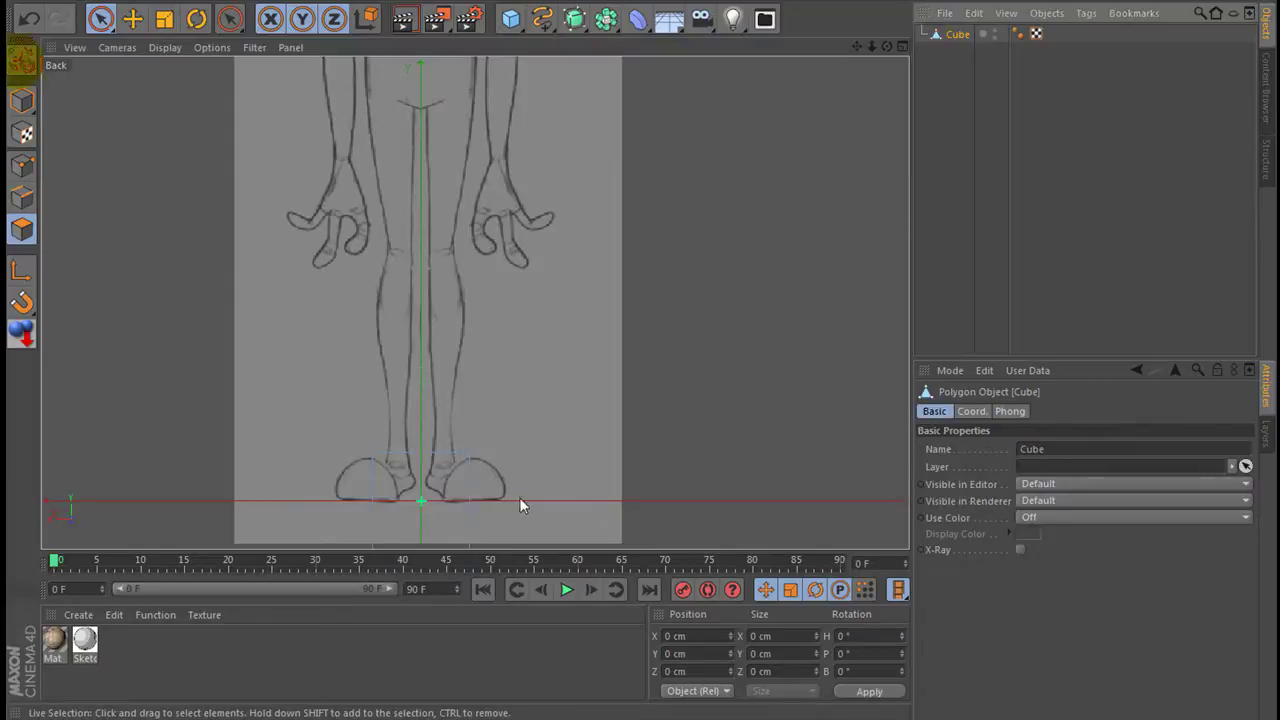
pyautogui.hotkey('ctrl', 'z')
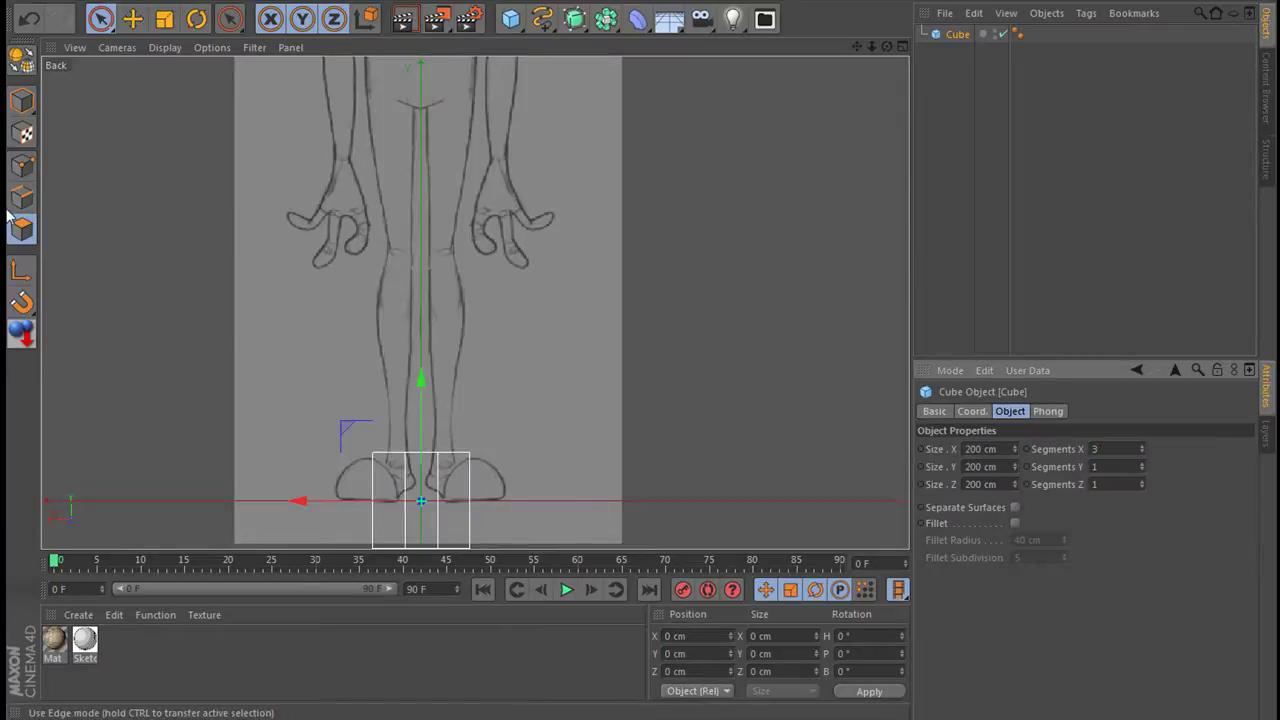
pyautogui.click(22, 62)
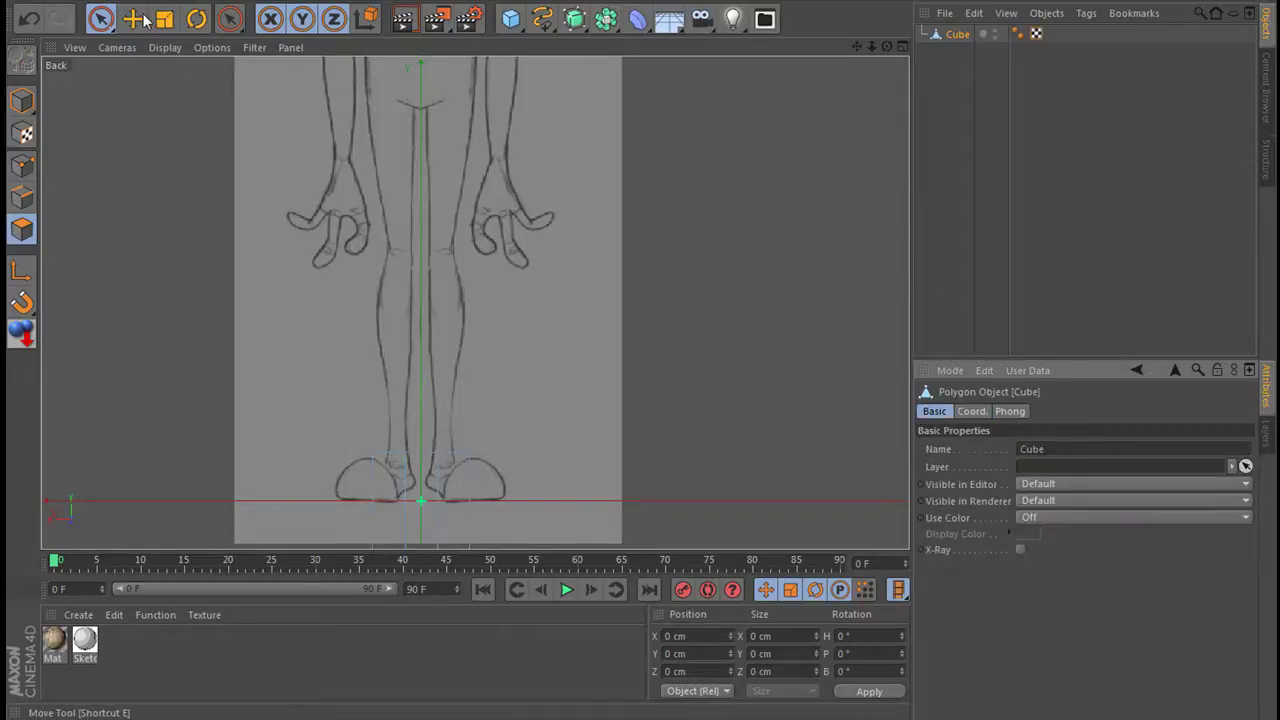
# In Point mode with Rectangle Selection, raise all the cube's points up to the torso.
pyautogui.click(113, 25)
pyautogui.click(180, 63)
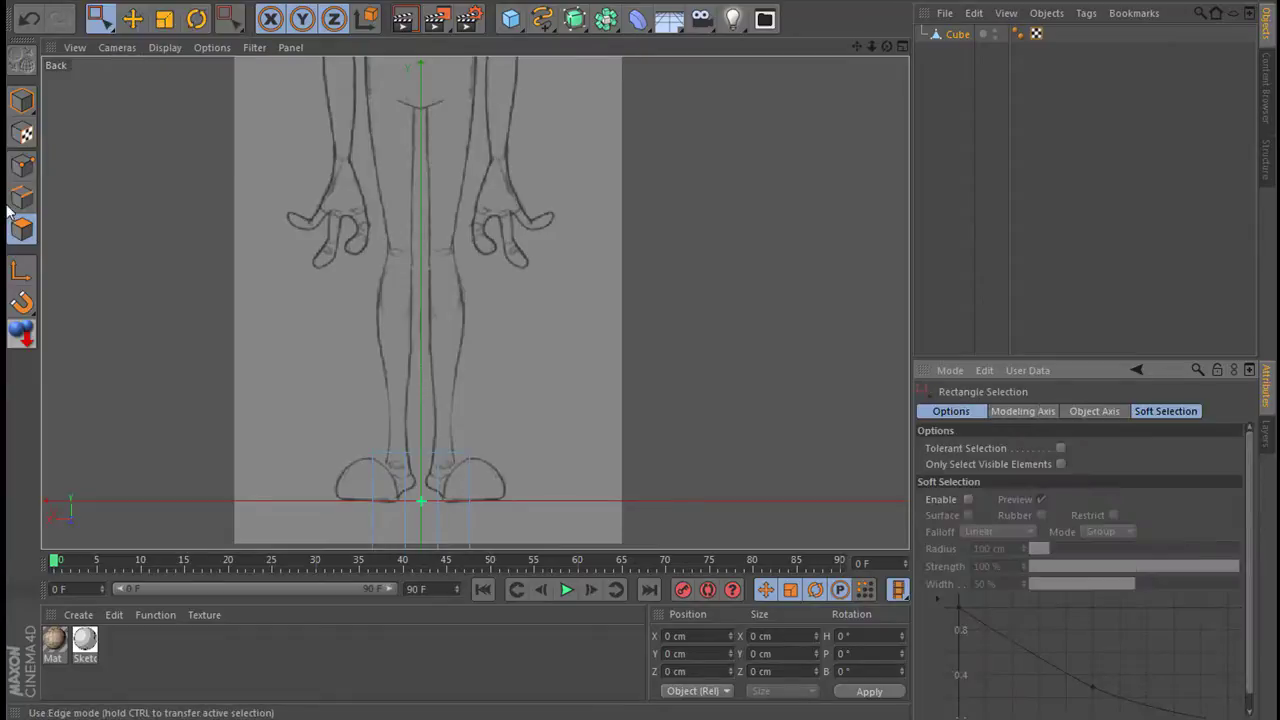
pyautogui.click(22, 165)
pyautogui.moveTo(350, 432); pyautogui.dragTo(543, 529)
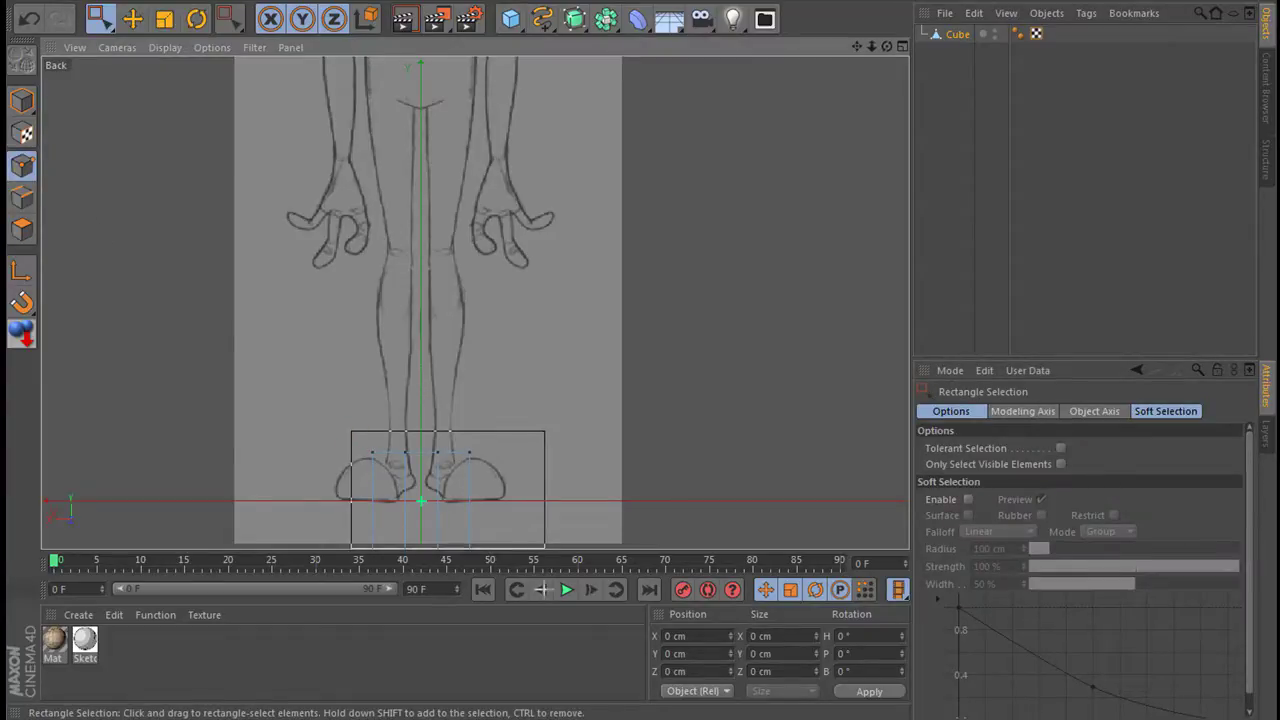
pyautogui.scroll(-2, 493, 410)
pyautogui.moveTo(441, 330); pyautogui.dragTo(430, 310)
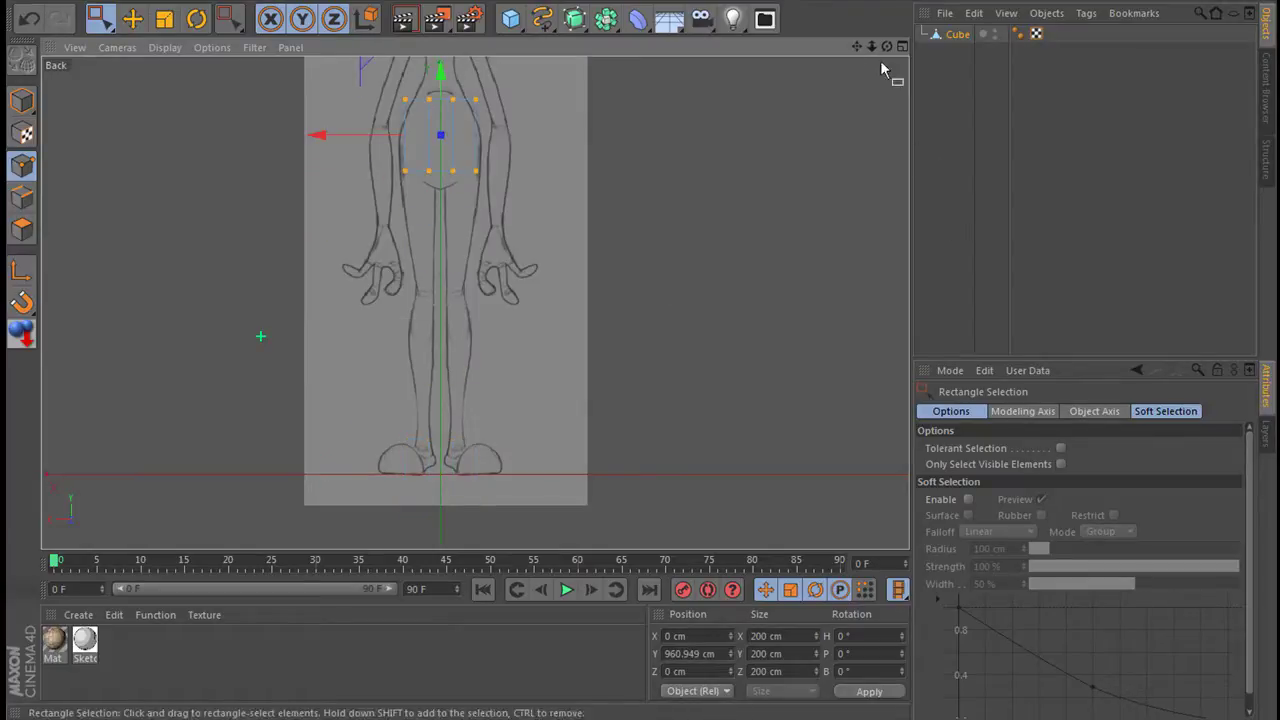
pyautogui.keyDown('alt'); pyautogui.moveTo(260, 336); pyautogui.dragTo(452, 356, button='middle'); pyautogui.keyUp('alt')
pyautogui.moveTo(856, 47); pyautogui.dragTo(764, 189)
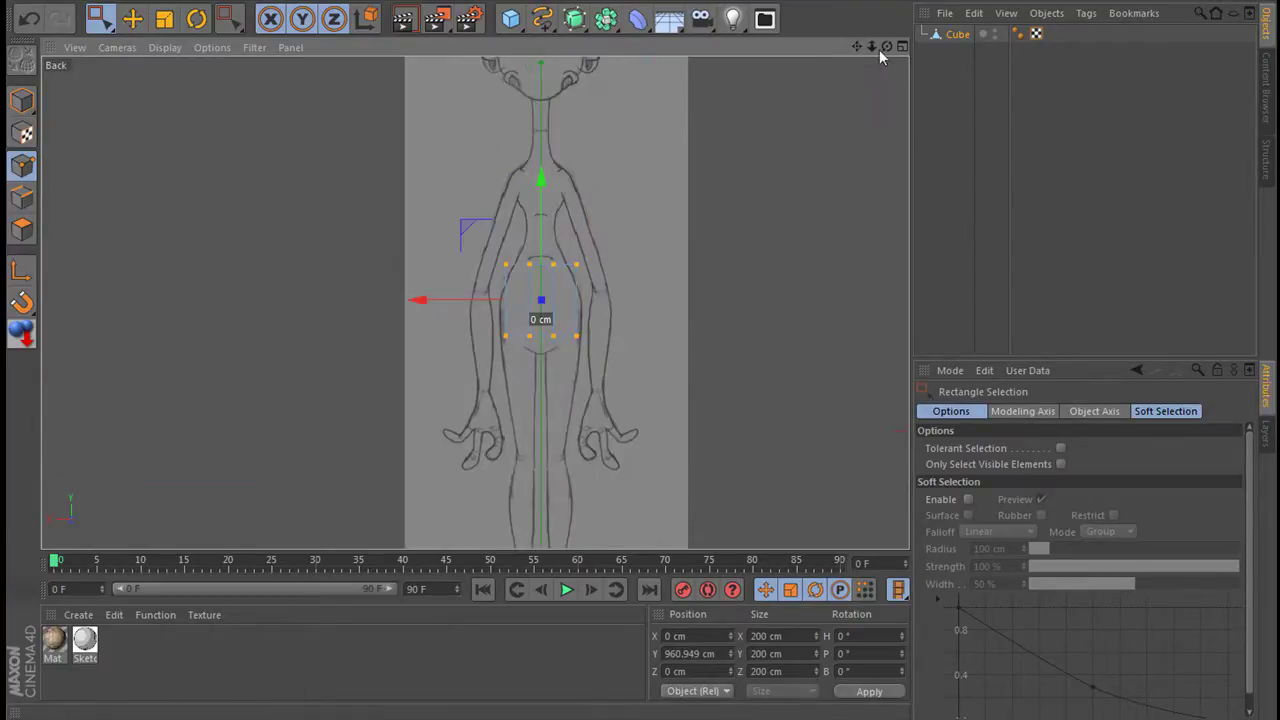
pyautogui.scroll(2, 560, 285)
pyautogui.scroll(2, 570, 260)
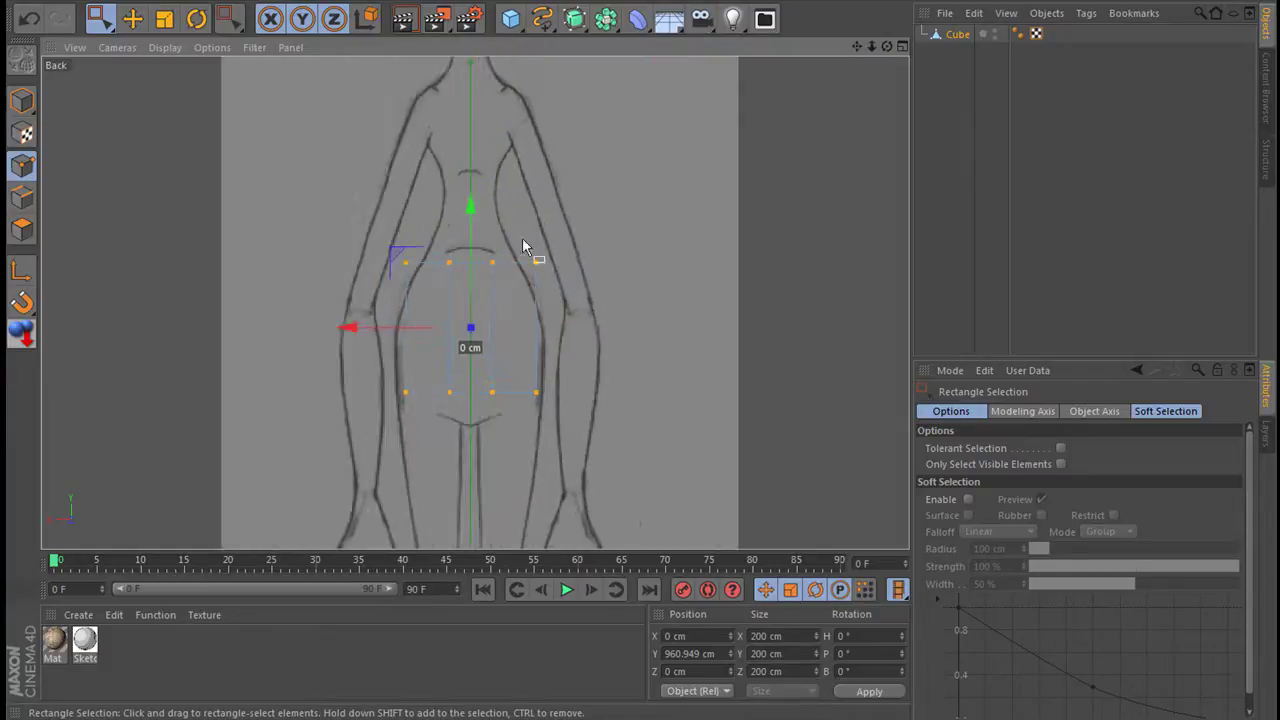
# Drag the box's top point row to the shoulders and its bottom row to the hips.
pyautogui.moveTo(371, 206); pyautogui.dragTo(629, 291)
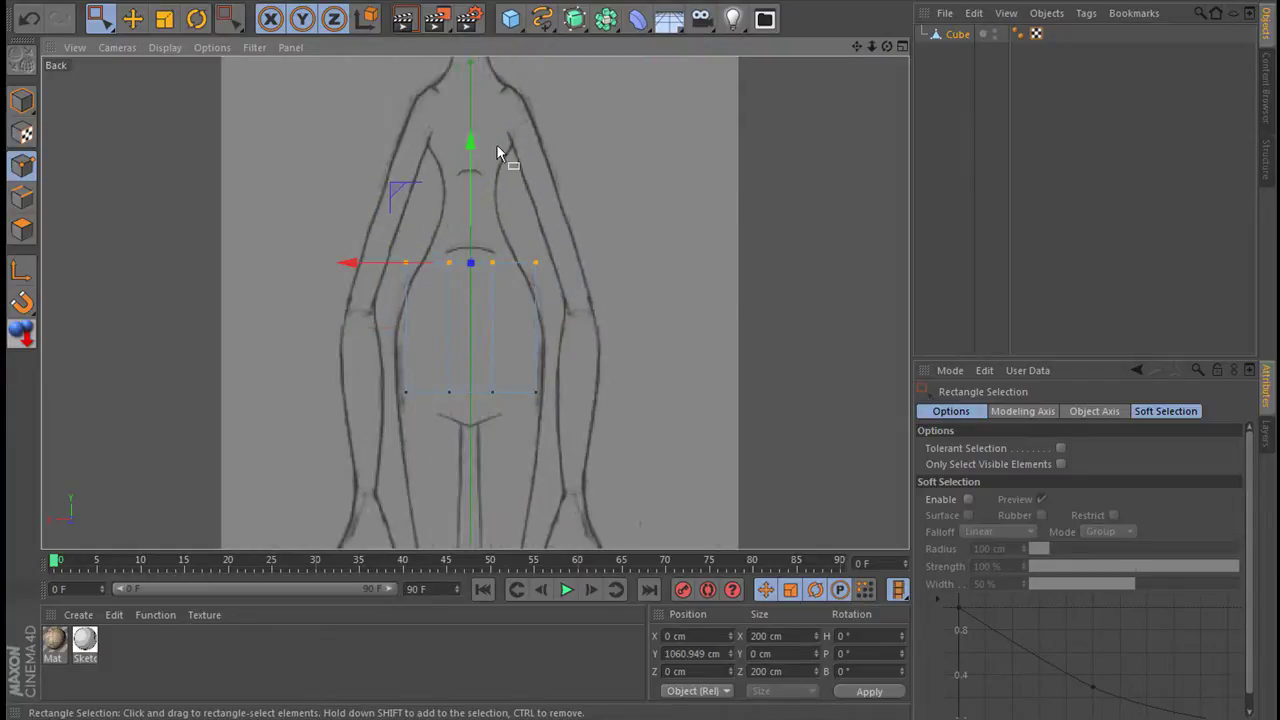
pyautogui.moveTo(478, 145); pyautogui.dragTo(470, 78)
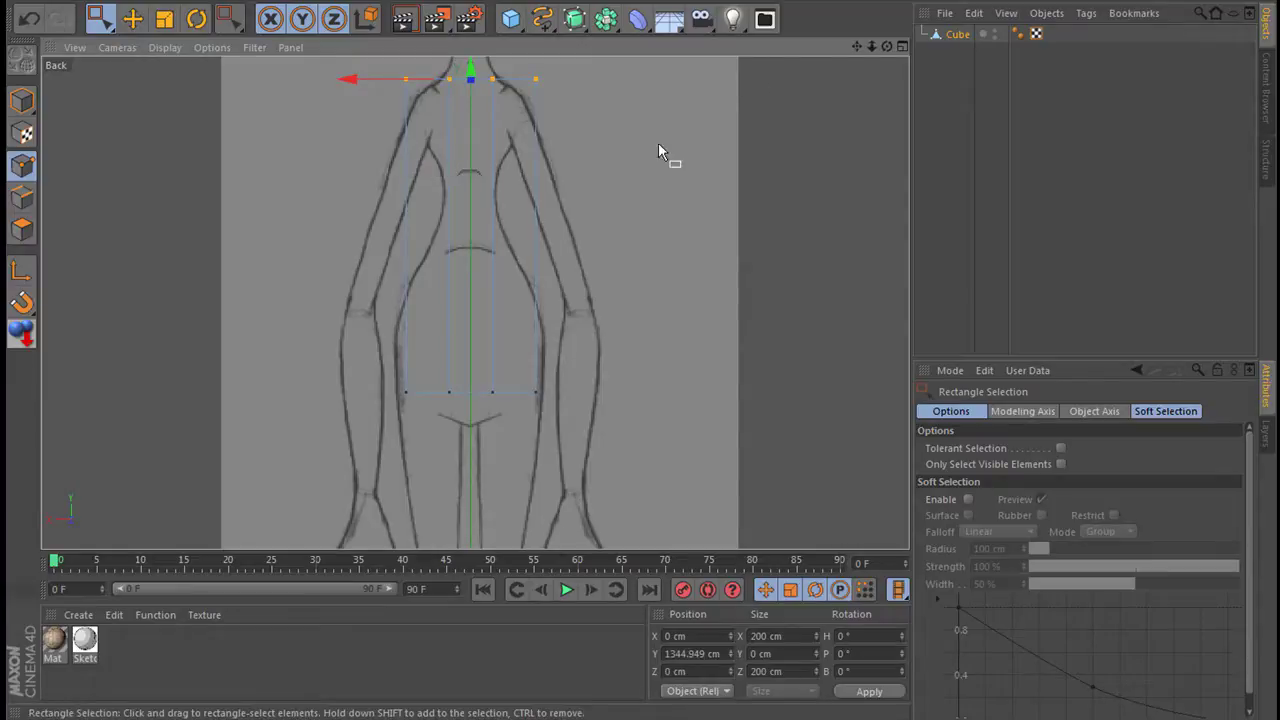
pyautogui.moveTo(398, 356); pyautogui.dragTo(566, 410)
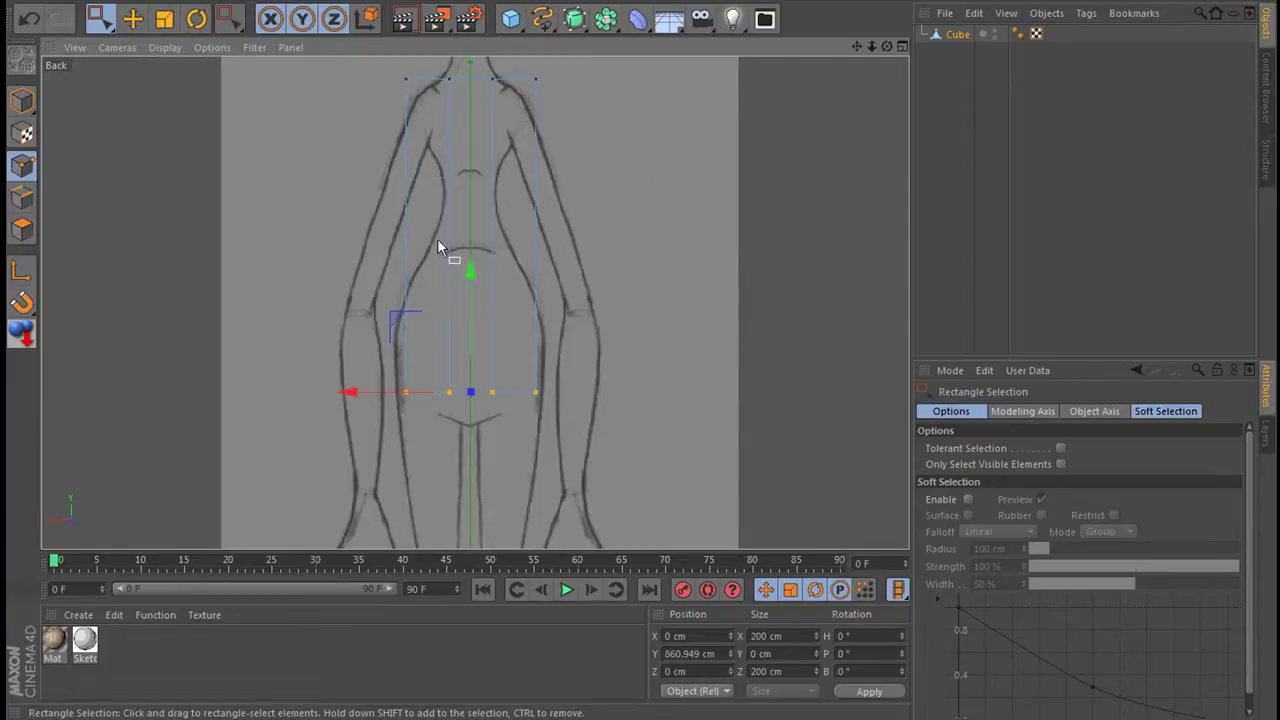
pyautogui.moveTo(468, 263); pyautogui.dragTo(468, 291)
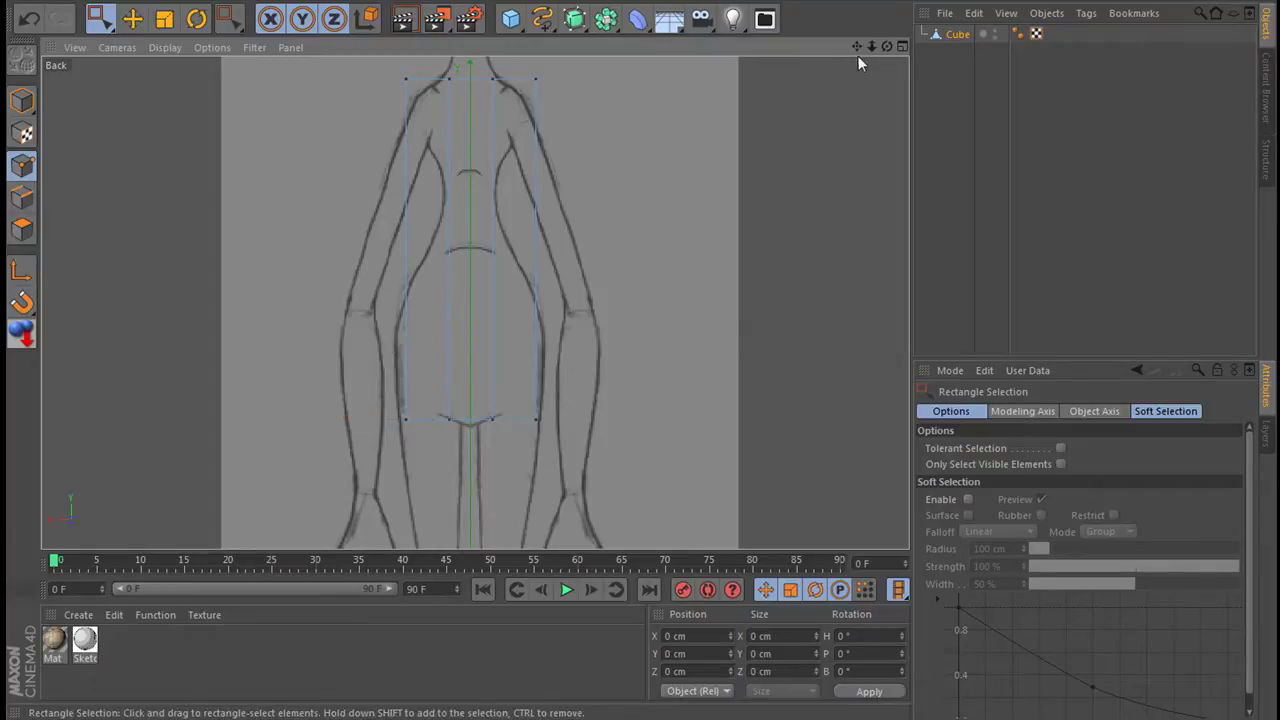
pyautogui.moveTo(857, 50); pyautogui.dragTo(739, 220)
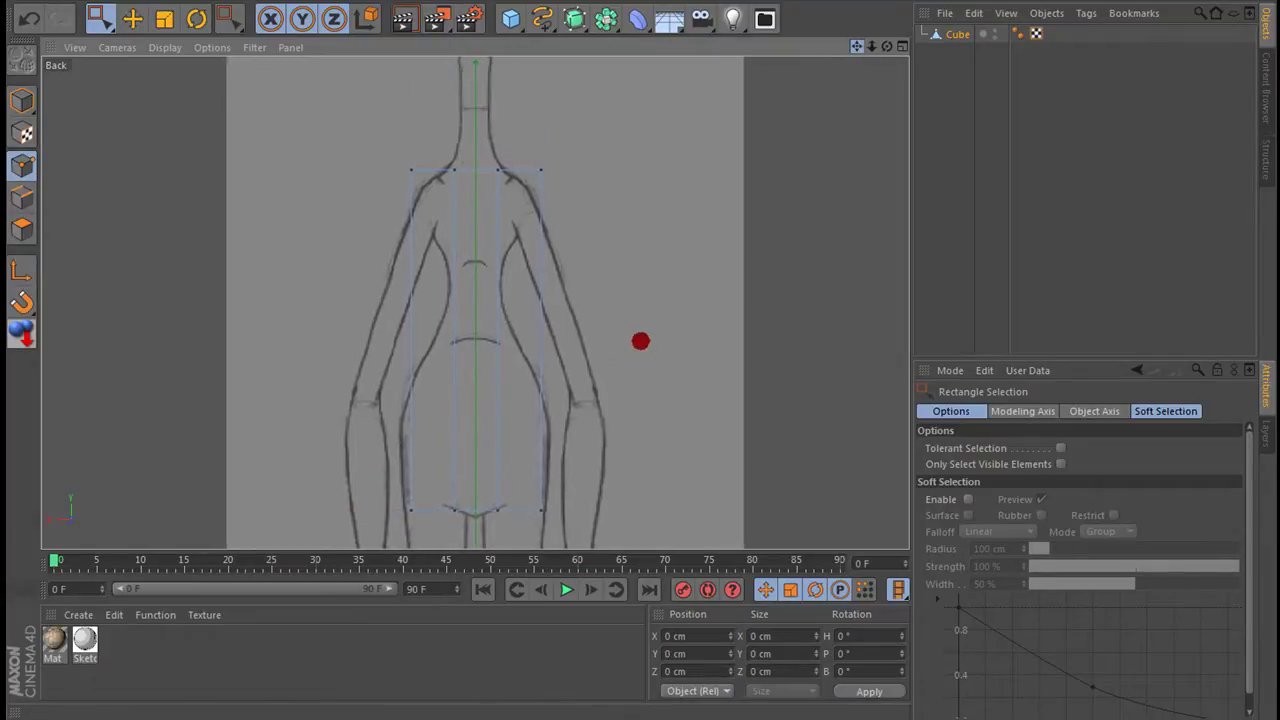
# Cut a Knife loop across the torso box just below the shoulders.
pyautogui.rightClick(583, 219)
pyautogui.click(660, 413)
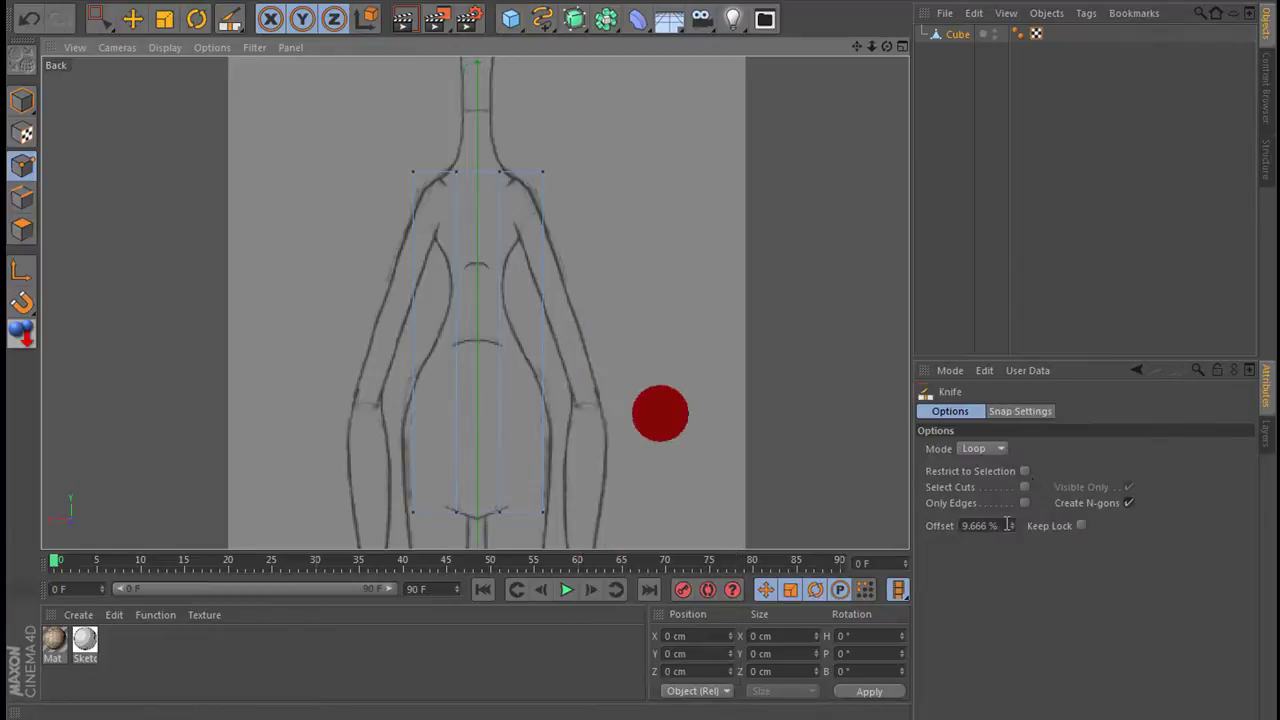
pyautogui.click(452, 235)
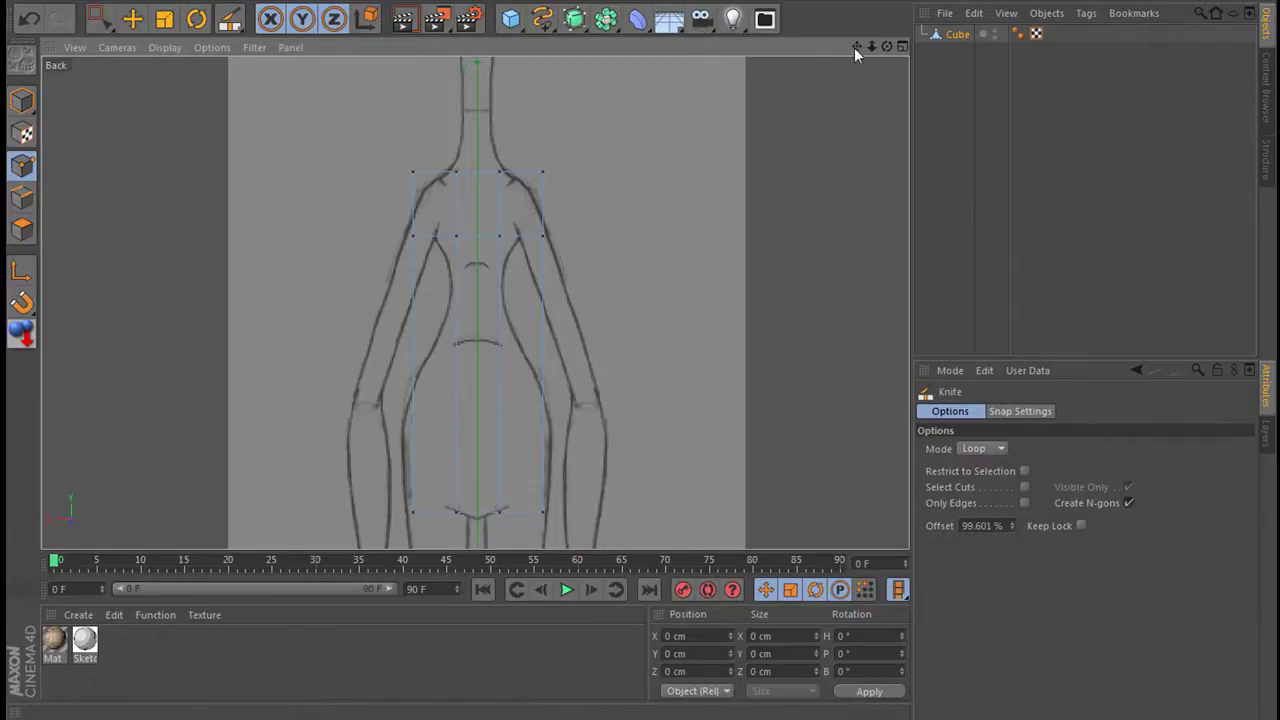
pyautogui.moveTo(857, 46); pyautogui.dragTo(640, 340)
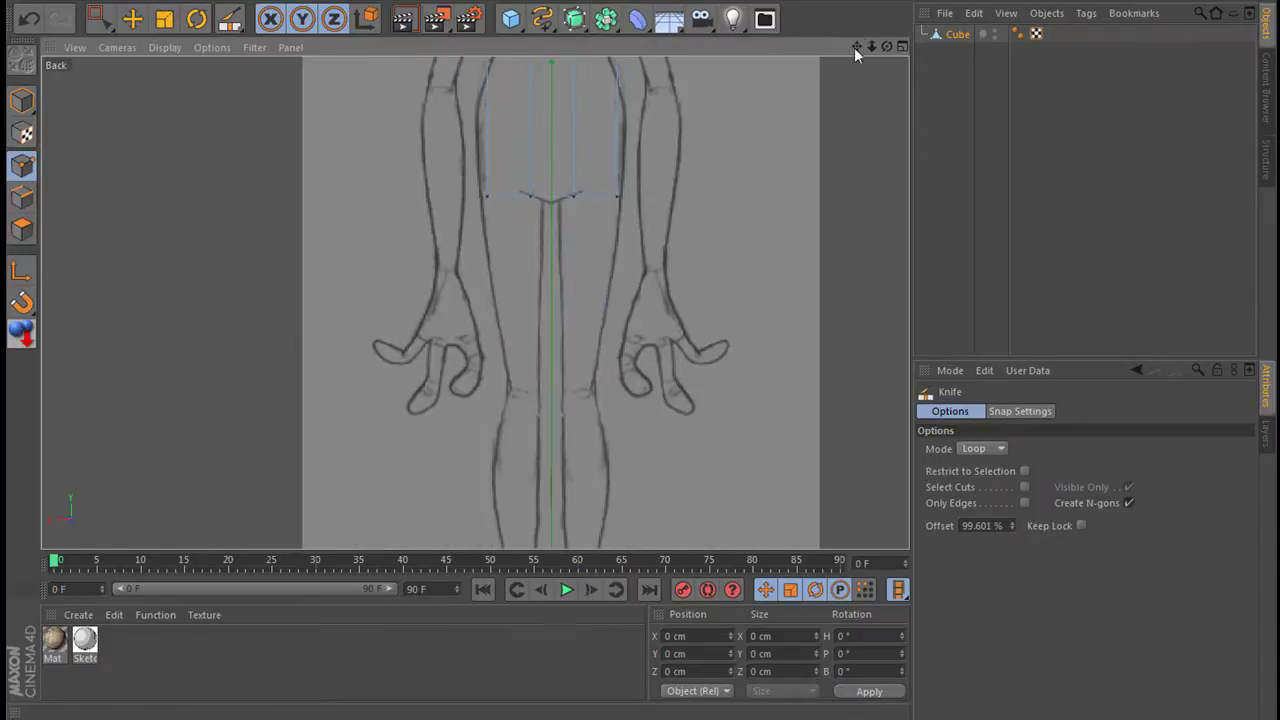
# Select the torso box's bottom face in Polygon mode.
pyautogui.click(22, 230)
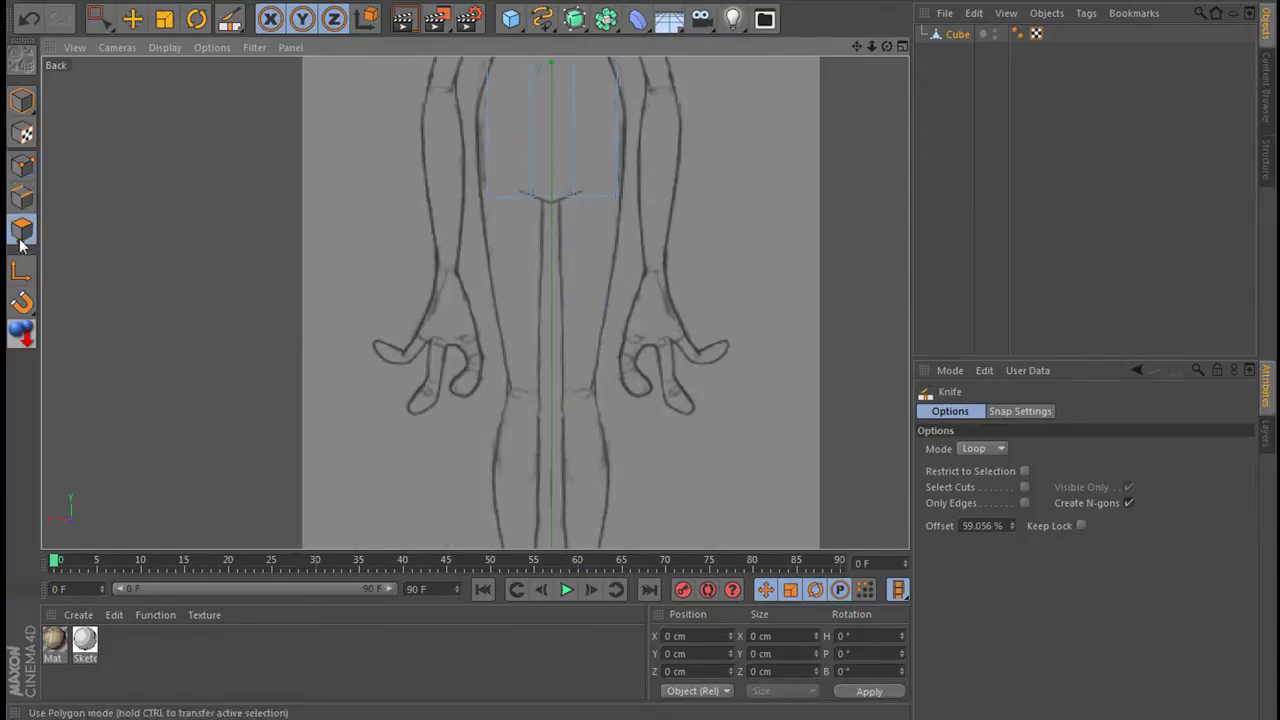
pyautogui.click(100, 22)
pyautogui.moveTo(541, 244); pyautogui.dragTo(541, 244)
pyautogui.moveTo(555, 160); pyautogui.dragTo(656, 242)
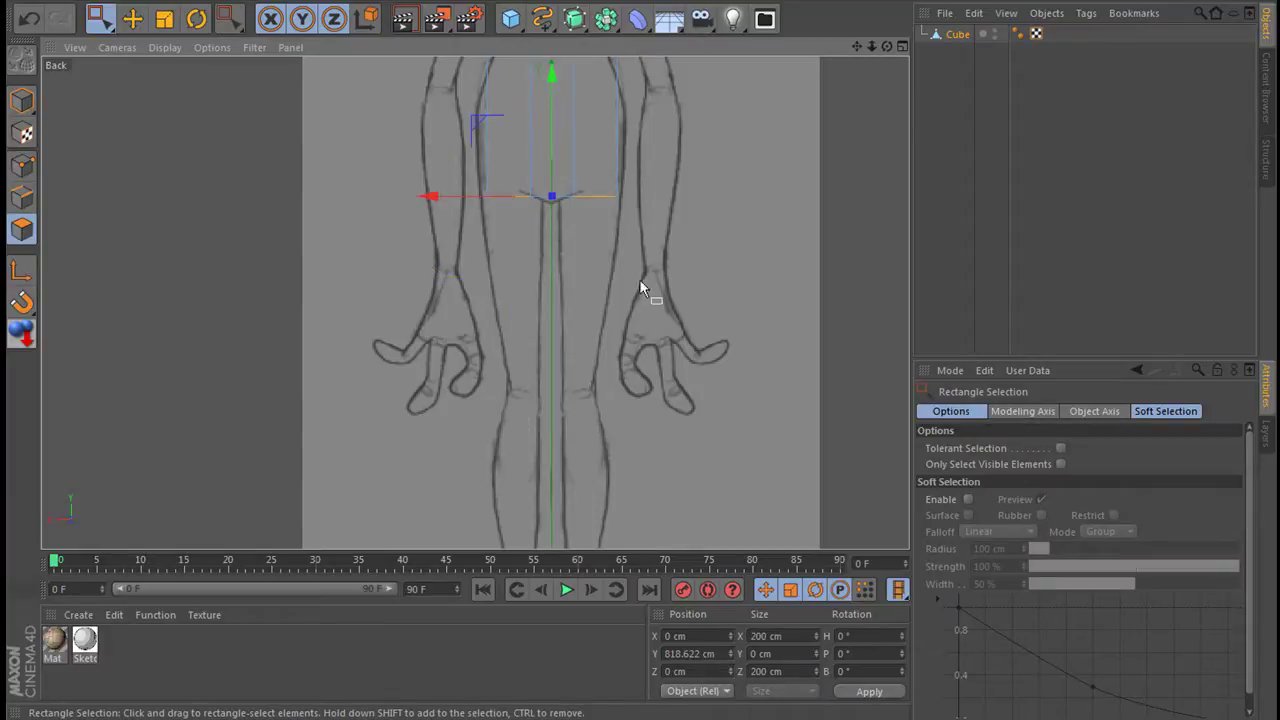
pyautogui.scroll(-3, 639, 290)
# Extrude the bottom face down toward the sketched feet.
pyautogui.scroll(-1, 636, 311)
pyautogui.rightClick(640, 447)
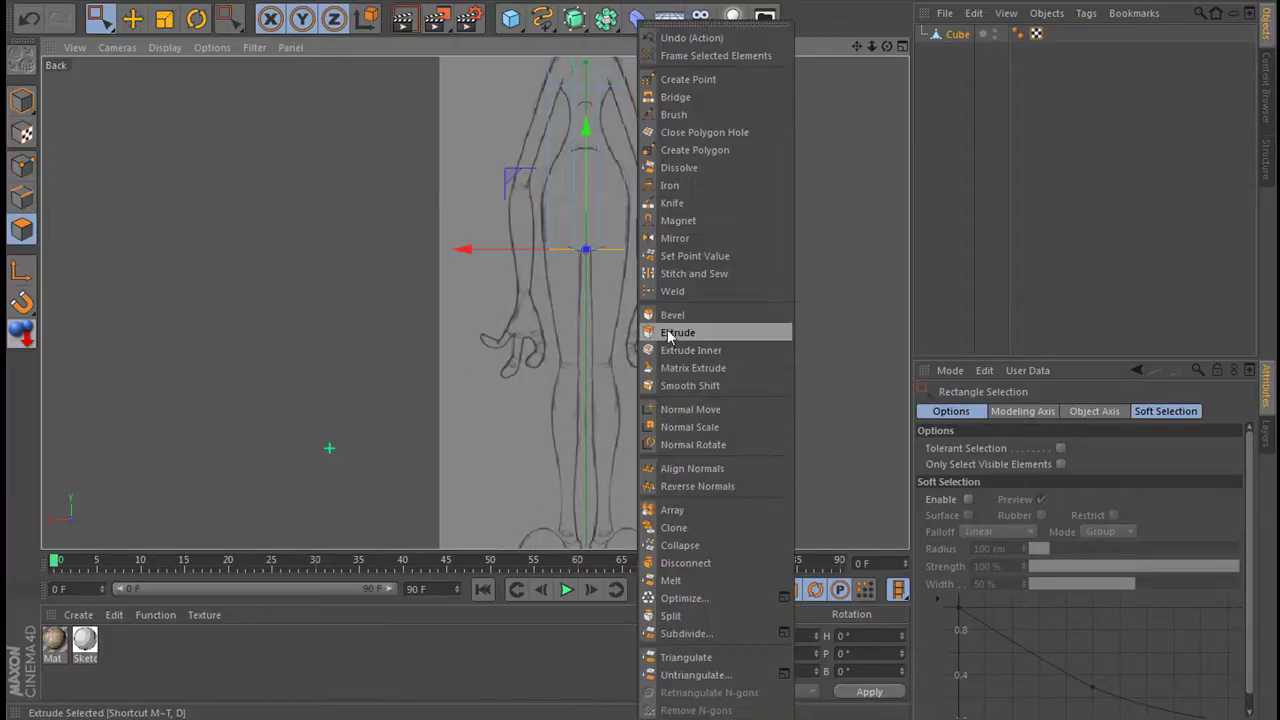
pyautogui.click(668, 334)
pyautogui.moveTo(671, 471); pyautogui.dragTo(760, 471)
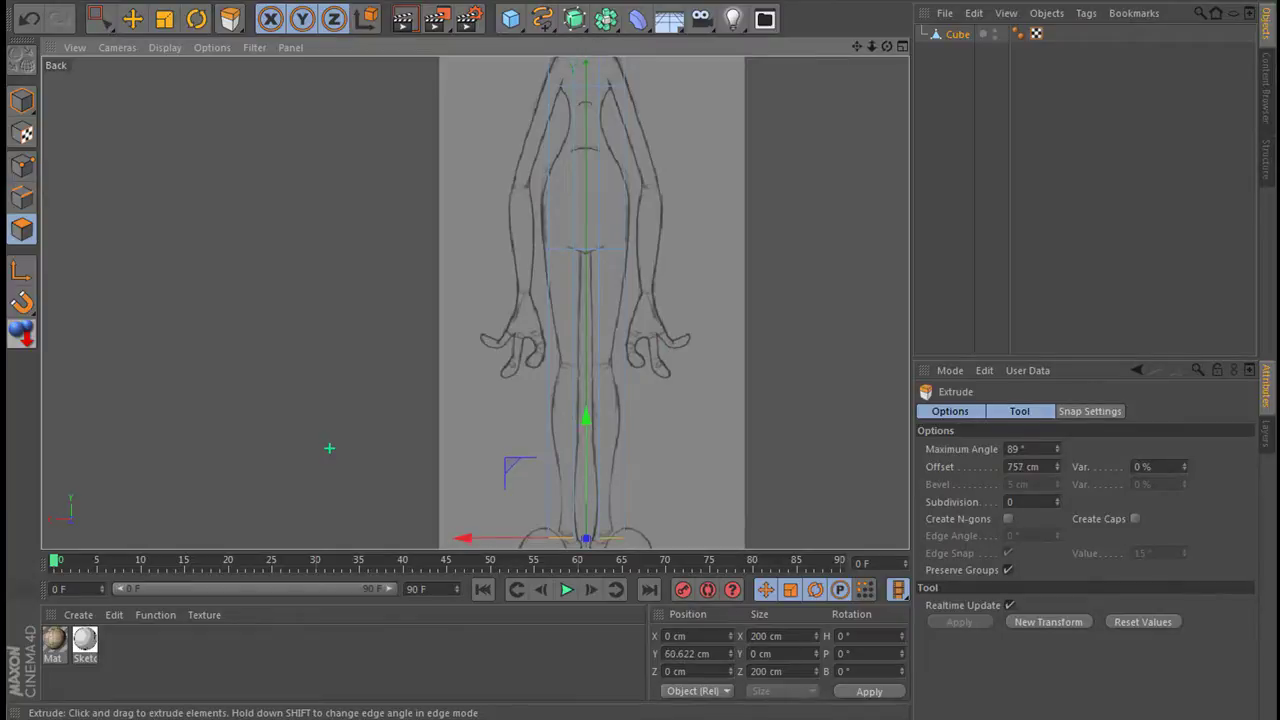
pyautogui.keyDown('alt'); pyautogui.moveTo(670, 110); pyautogui.dragTo(640, 340, button='middle'); pyautogui.keyUp('alt')
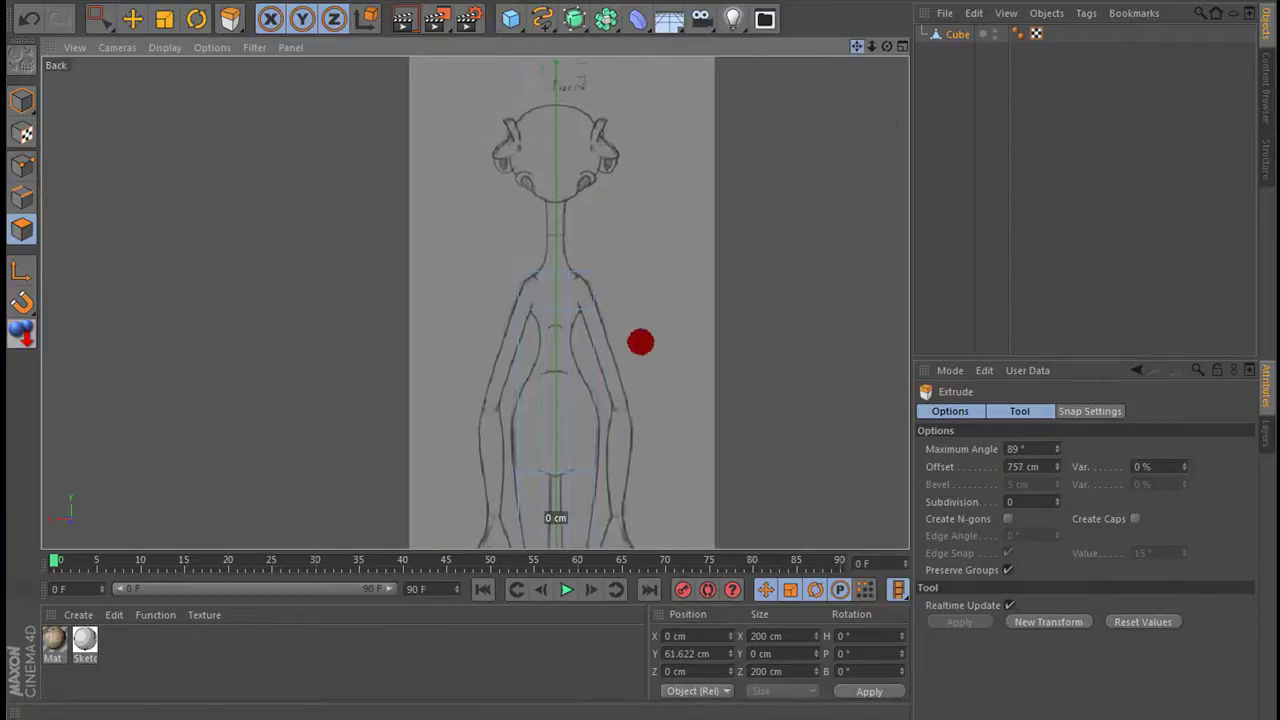
pyautogui.press('0')
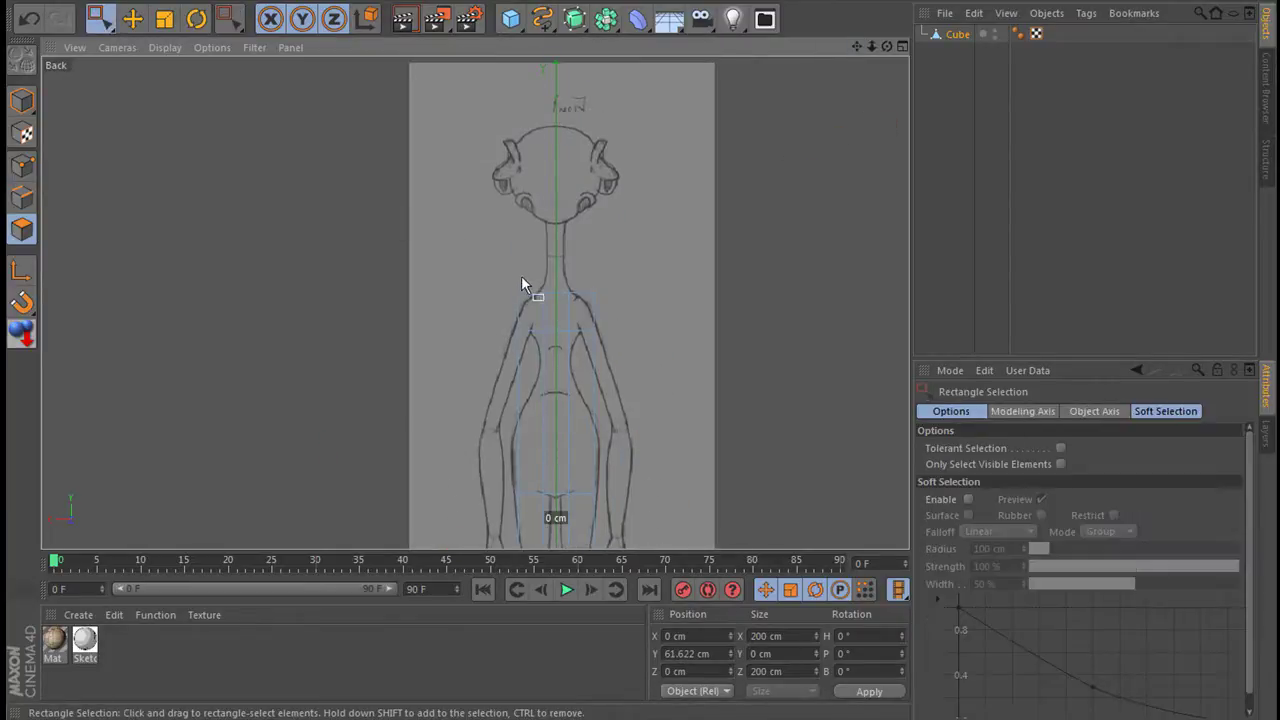
# Extrude the neck faces upward toward the head.
pyautogui.moveTo(577, 303); pyautogui.dragTo(580, 305)
pyautogui.rightClick(661, 328)
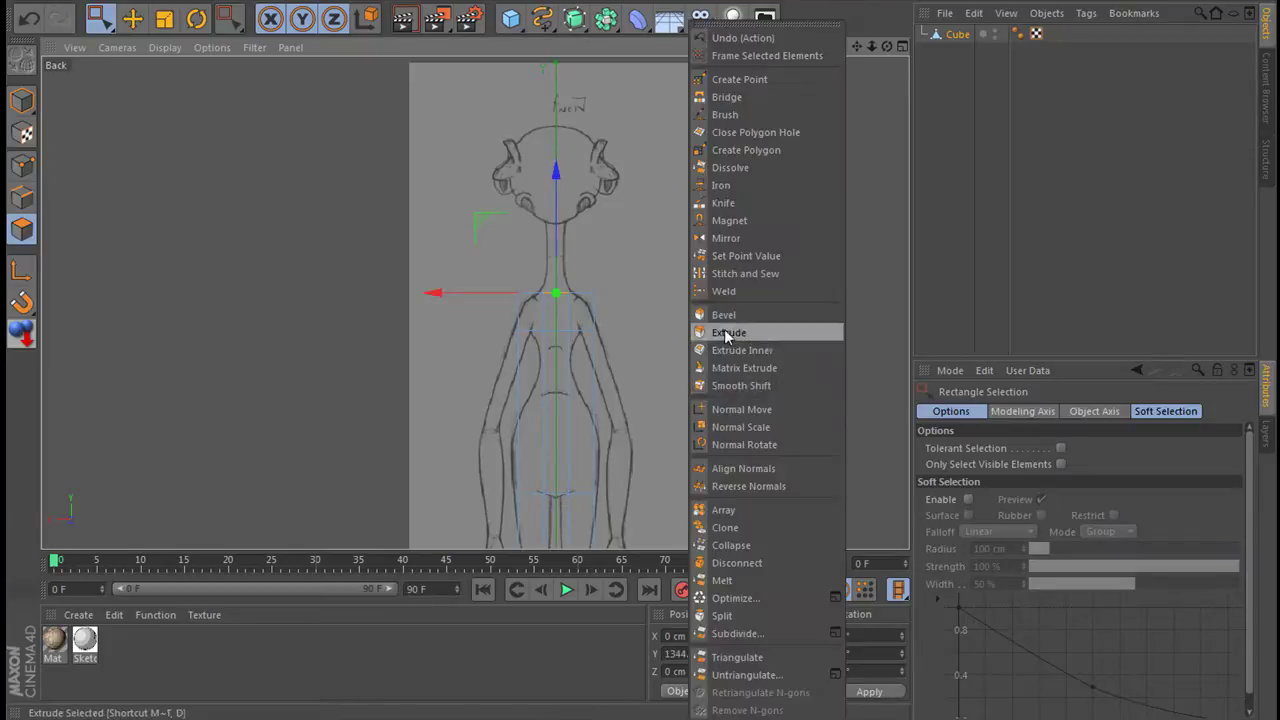
pyautogui.click(720, 331)
pyautogui.moveTo(661, 328); pyautogui.dragTo(700, 328)
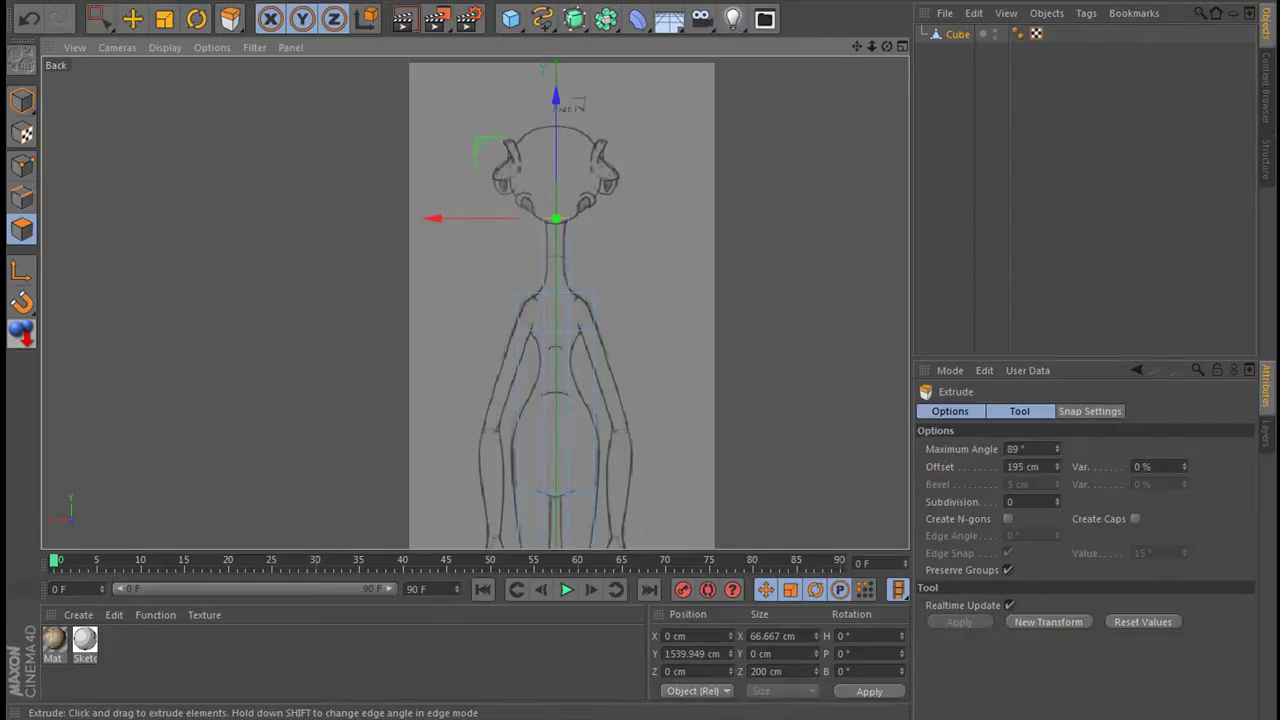
# Extrude the shoulder faces outward by 564 cm into horizontal arm blocks.
pyautogui.click(110, 14)
pyautogui.moveTo(501, 289)
pyautogui.mouseDown()
pyautogui.moveTo(533, 339)
pyautogui.moveTo(588, 322)
pyautogui.mouseUp()
pyautogui.rightClick(654, 351)
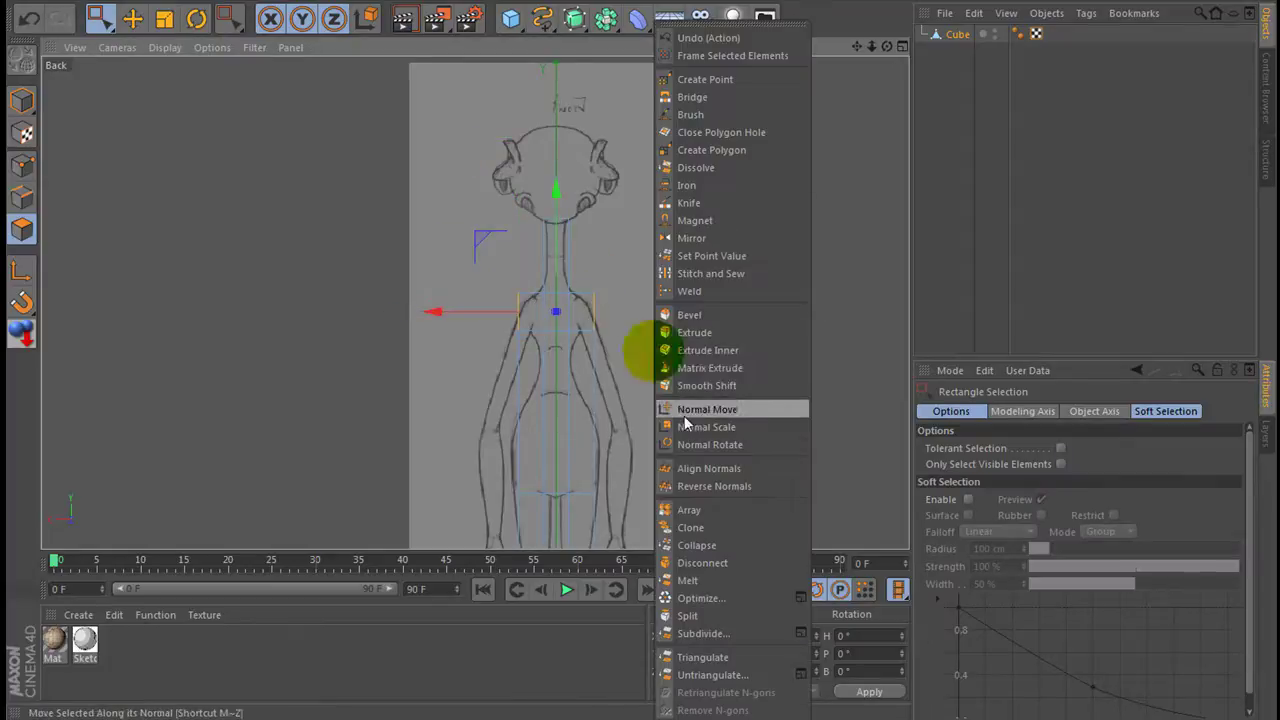
pyautogui.click(694, 332)
pyautogui.click(700, 417)
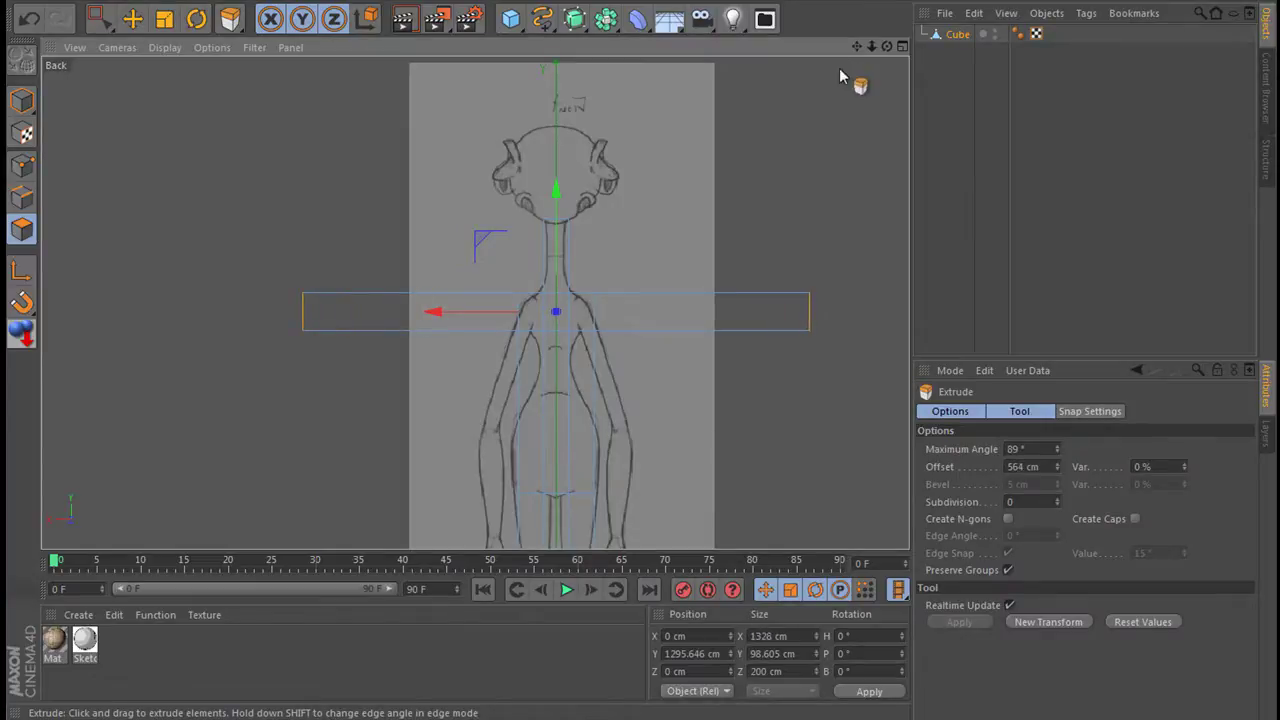
pyautogui.moveTo(640, 337); pyautogui.dragTo(630, 216, button='middle')
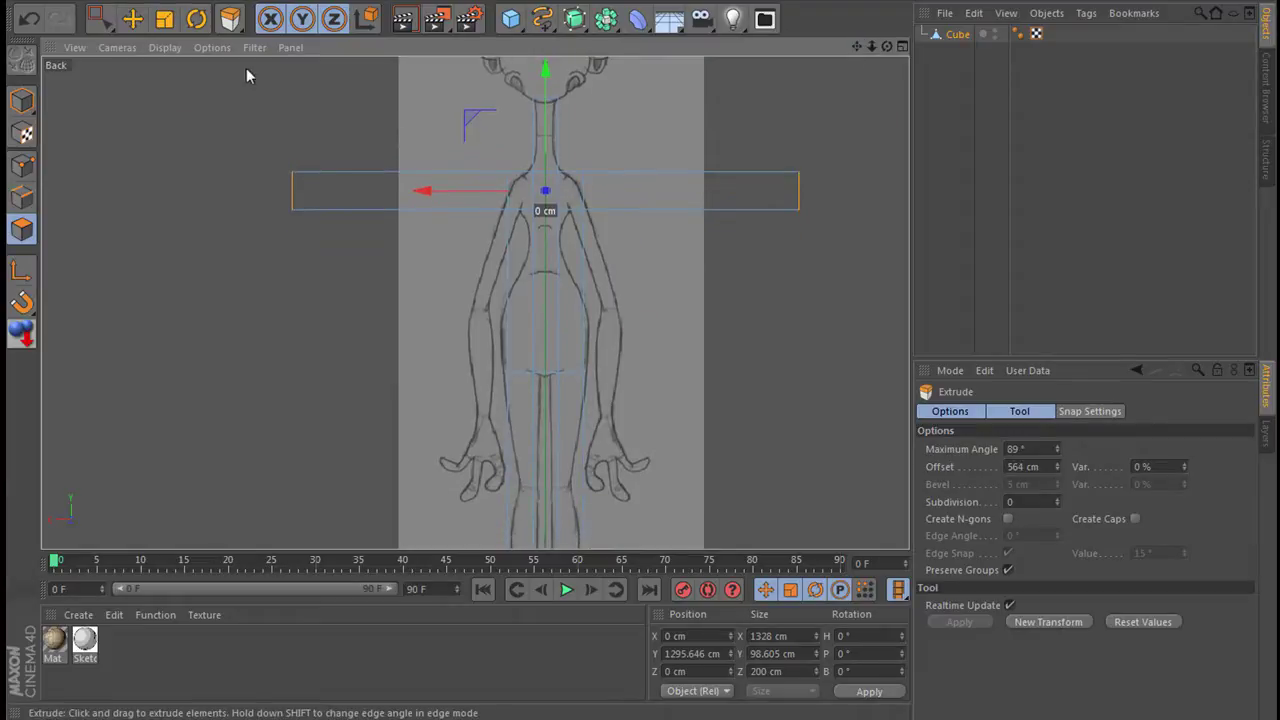
# Switch to the four-view layout and maximize the Right viewport.
pyautogui.click(902, 47)
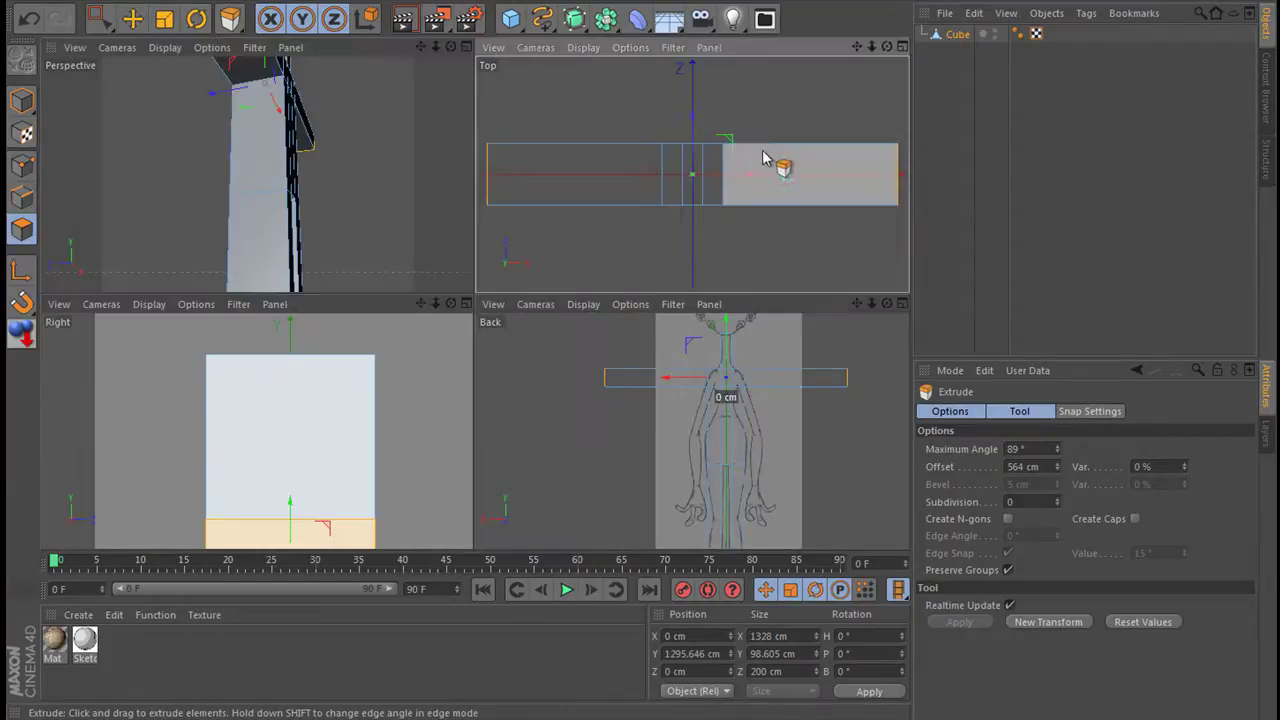
pyautogui.click(901, 47)
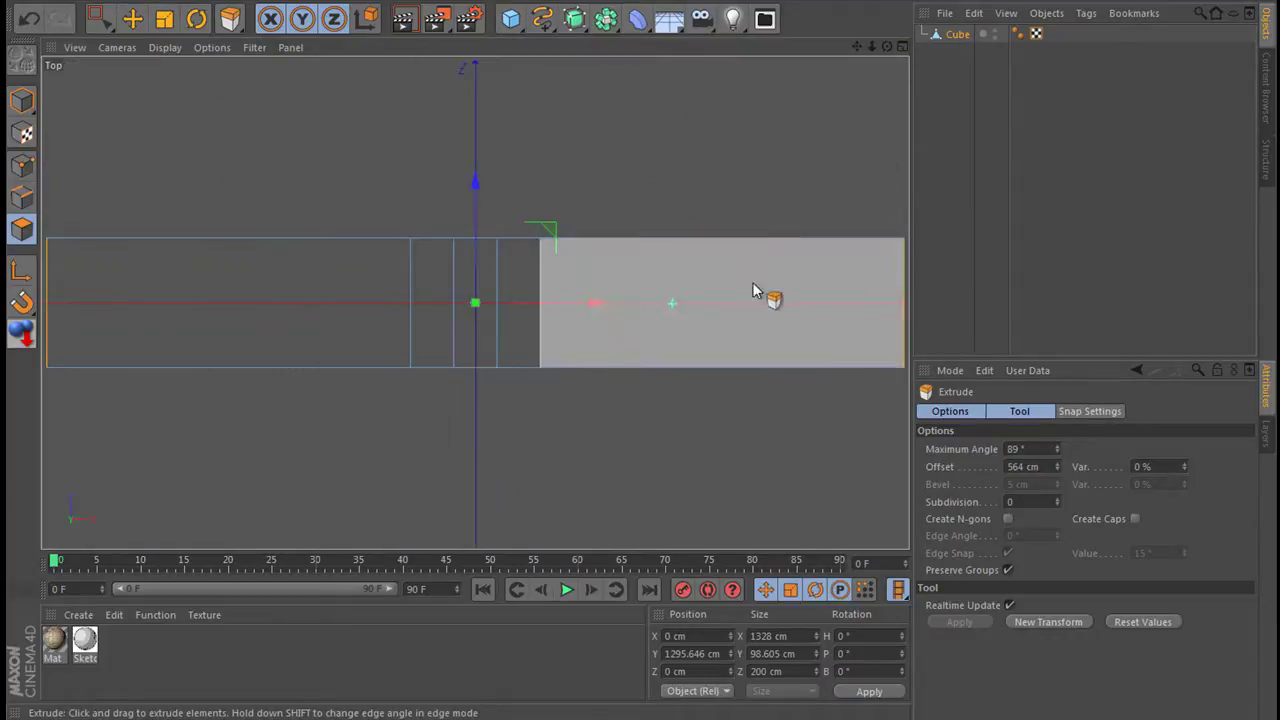
pyautogui.click(901, 47)
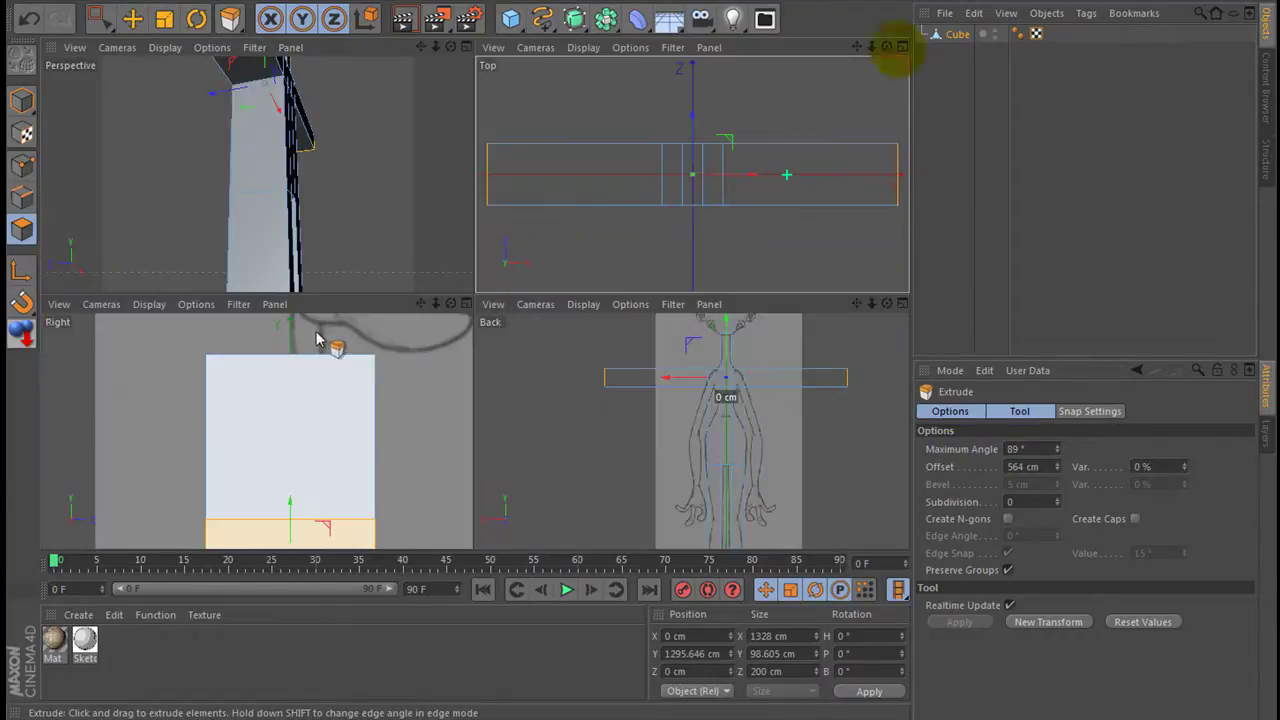
pyautogui.click(467, 304)
# Set the Right view to Lines display and zoom out to frame the whole figure.
pyautogui.click(165, 47)
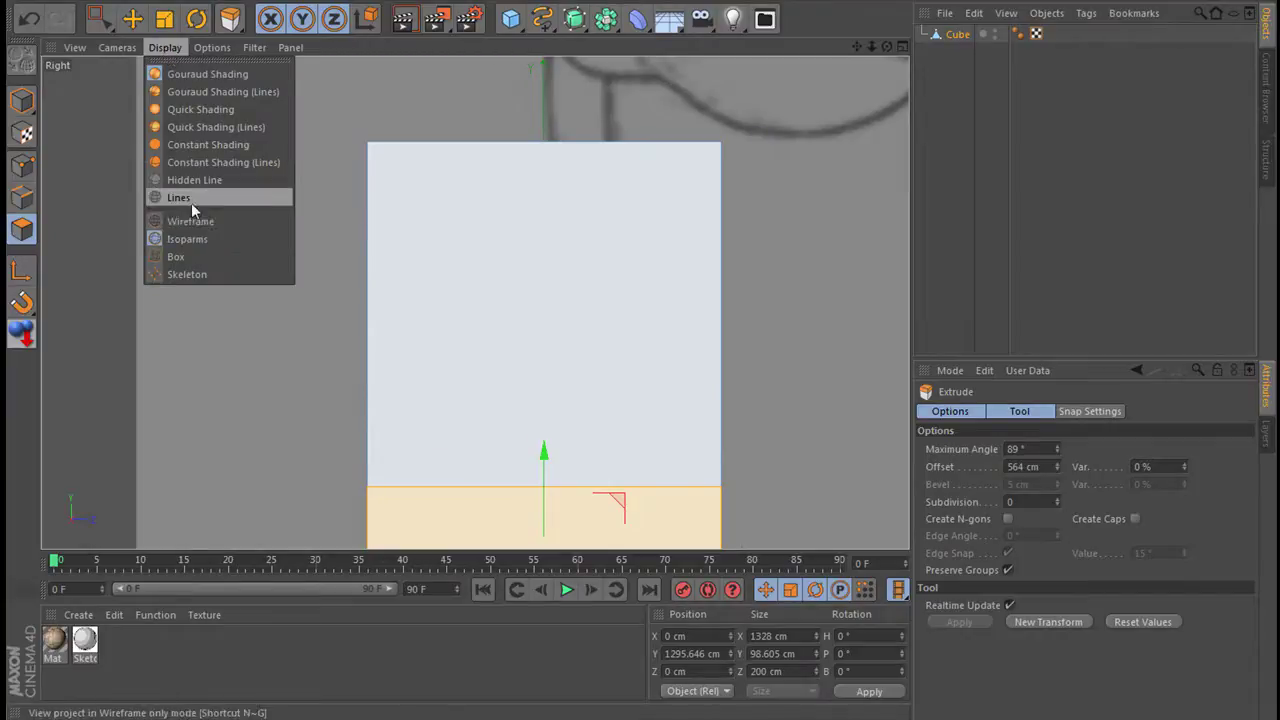
pyautogui.click(191, 200)
pyautogui.scroll(-1, 403, 268)
pyautogui.scroll(-2, 401, 260)
pyautogui.scroll(-2, 401, 260)
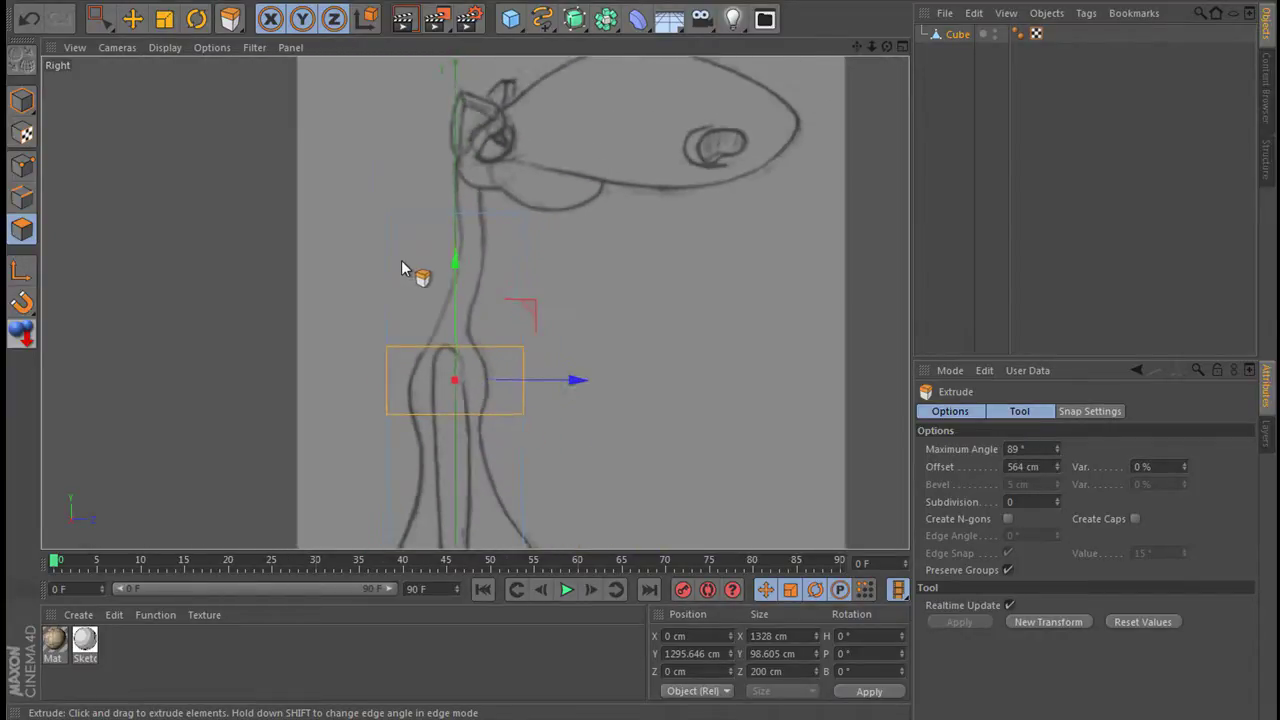
pyautogui.scroll(-1, 401, 260)
pyautogui.moveTo(856, 47); pyautogui.dragTo(714, 260)
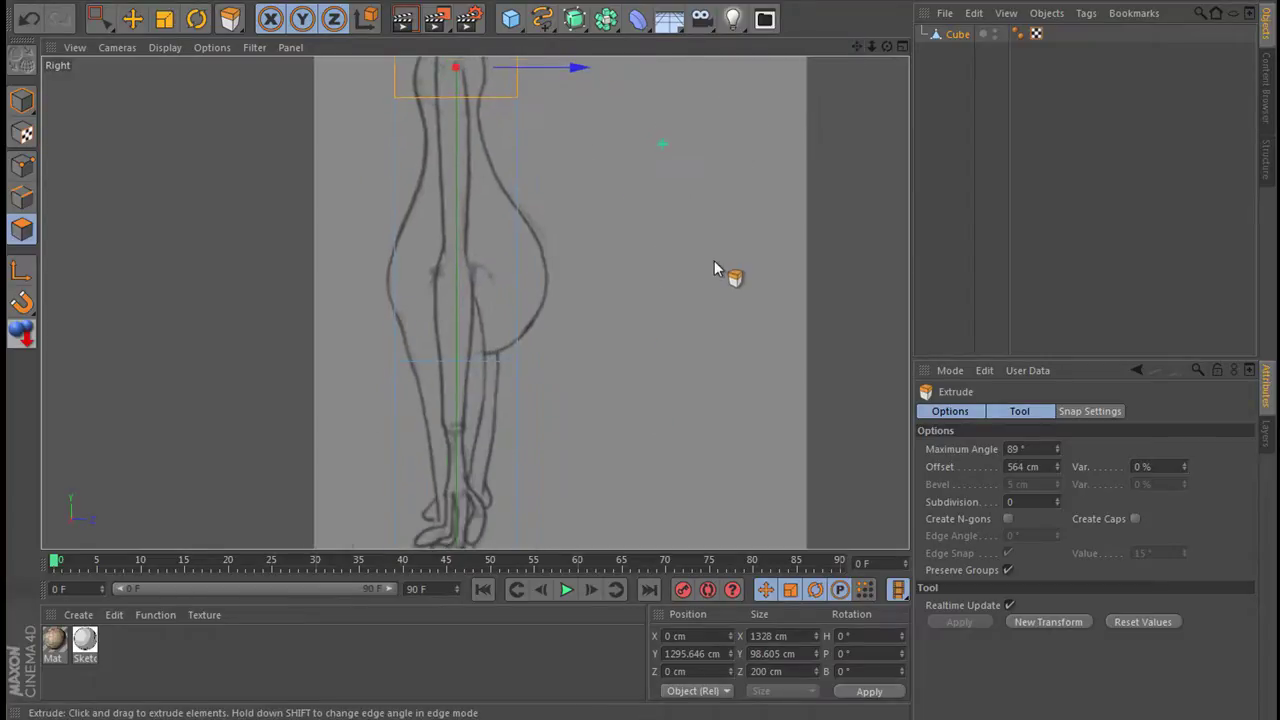
# In Points mode, shift one column of body points along Z to match the side sketch.
pyautogui.scroll(-2, 713, 261)
pyautogui.scroll(-2, 713, 261)
pyautogui.moveTo(857, 48); pyautogui.dragTo(857, 96)
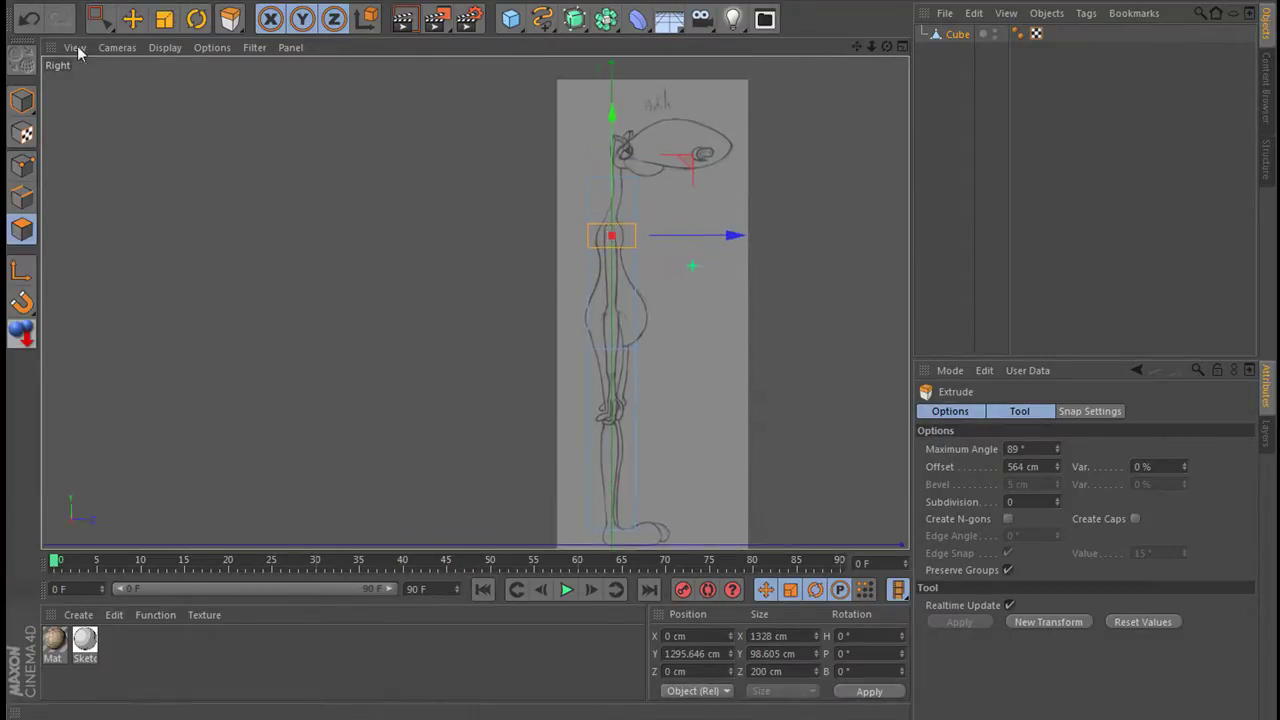
pyautogui.click(22, 165)
pyautogui.click(100, 19)
pyautogui.moveTo(548, 148); pyautogui.dragTo(603, 562)
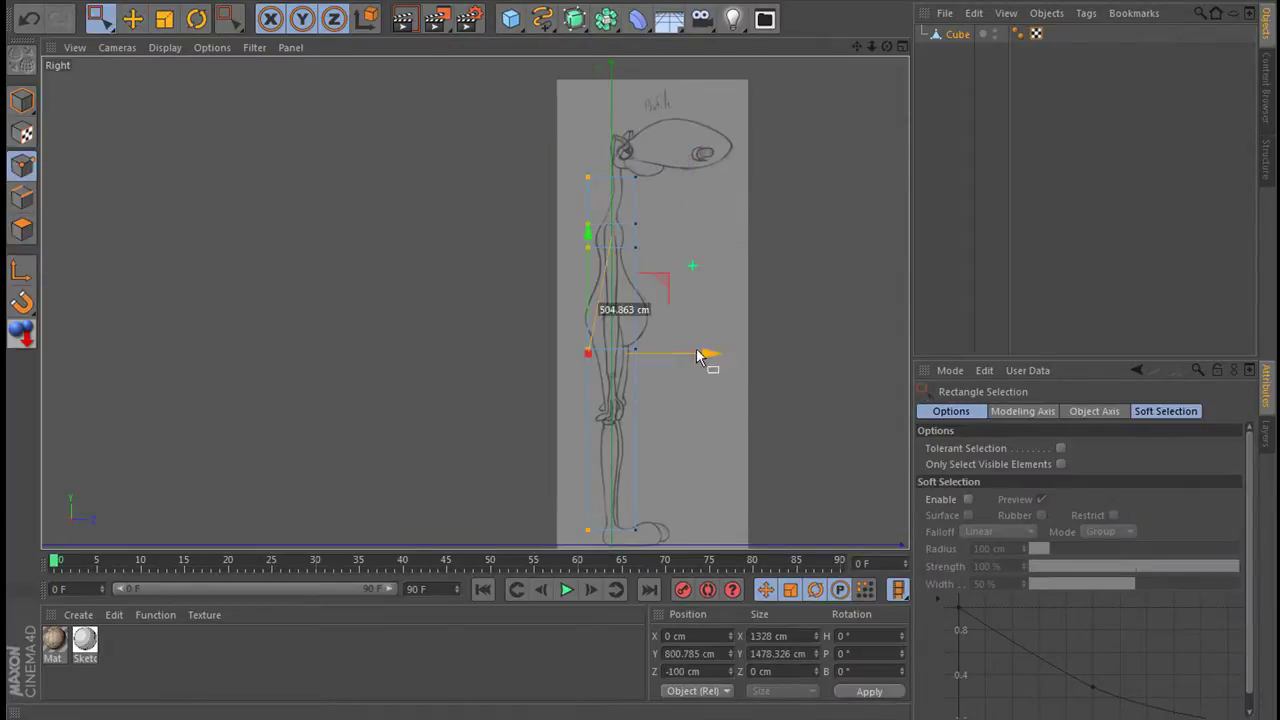
pyautogui.moveTo(710, 358); pyautogui.dragTo(724, 357)
# Move the opposite column of points to follow the sketch's other outline, then deselect.
pyautogui.moveTo(629, 160); pyautogui.dragTo(675, 531)
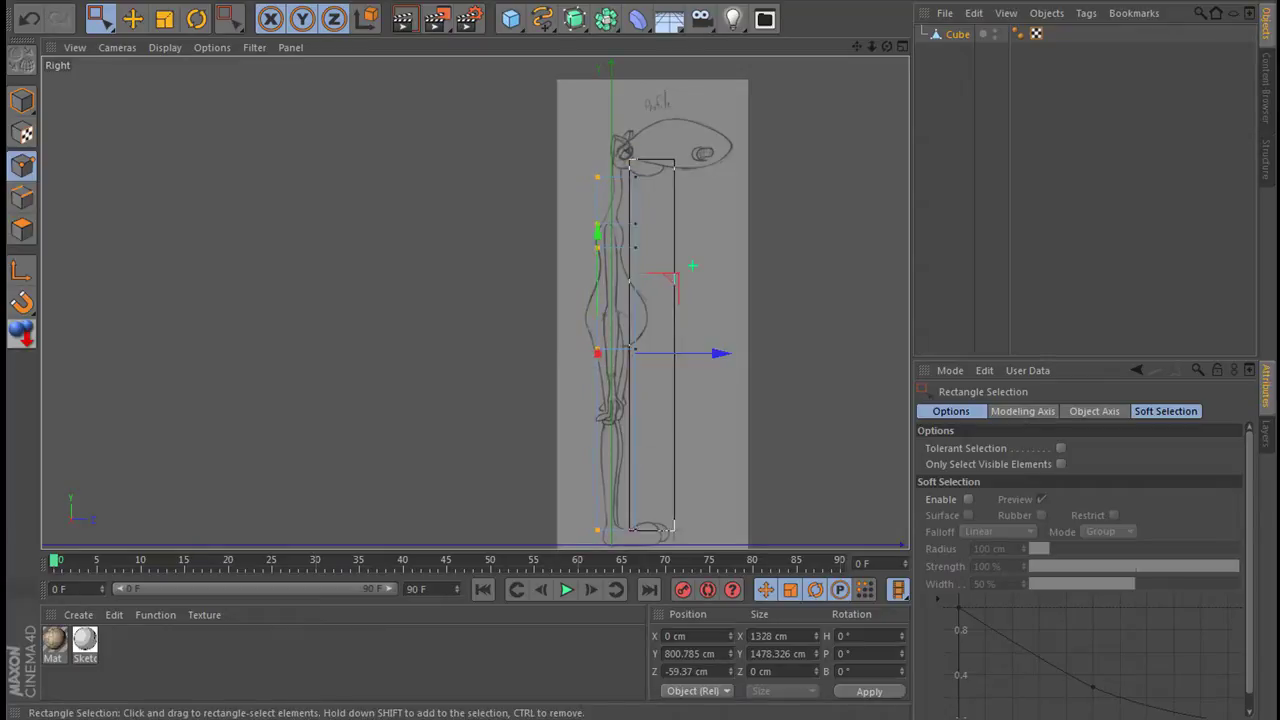
pyautogui.moveTo(726, 355); pyautogui.dragTo(749, 362)
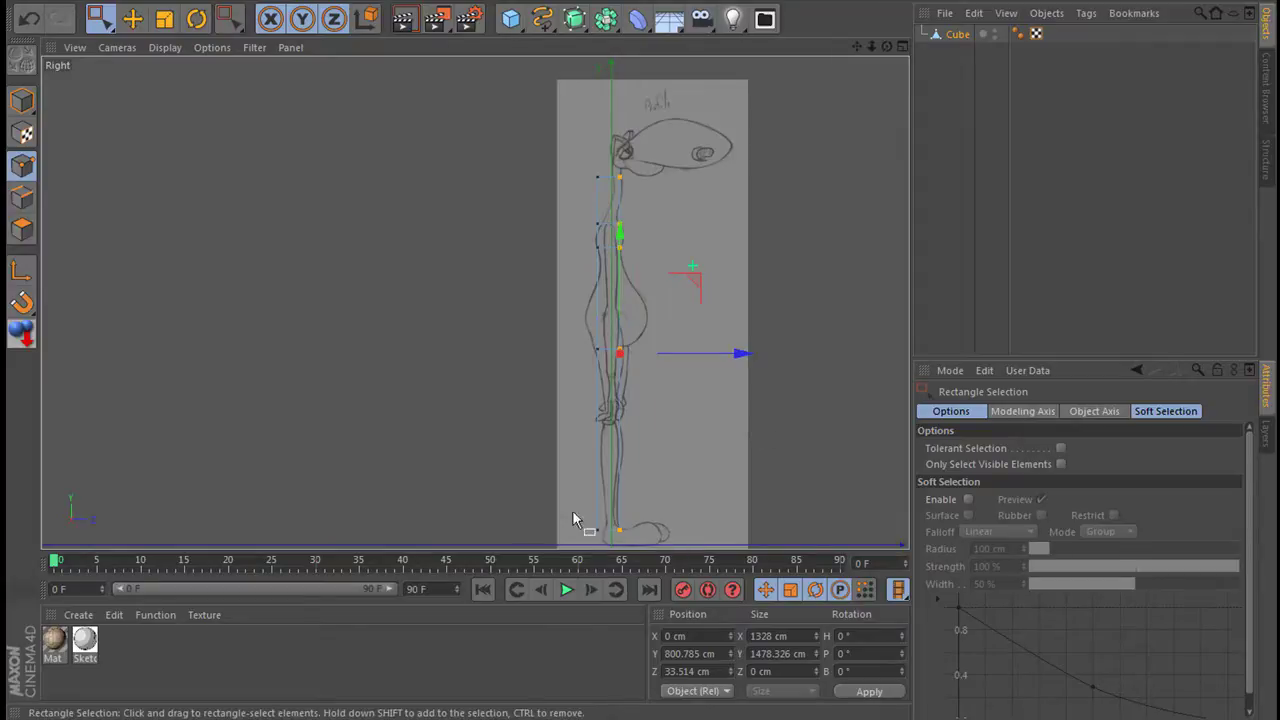
pyautogui.click(481, 367)
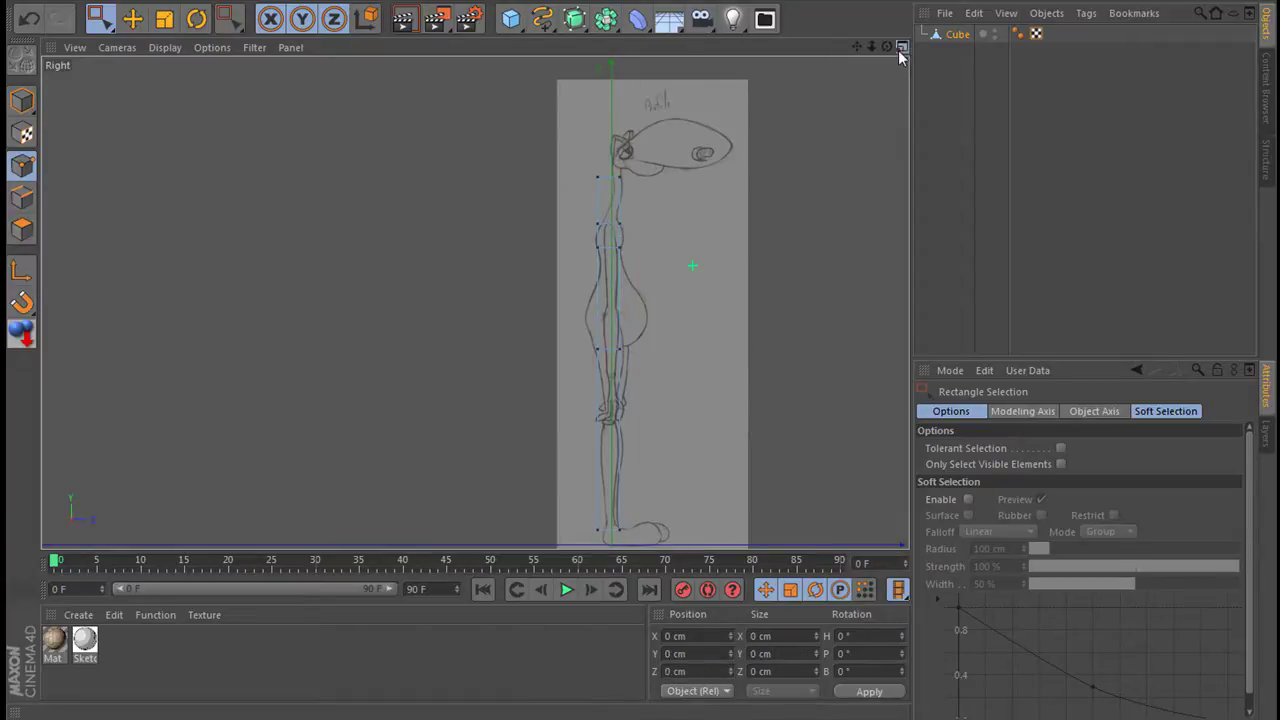
pyautogui.click(900, 48)
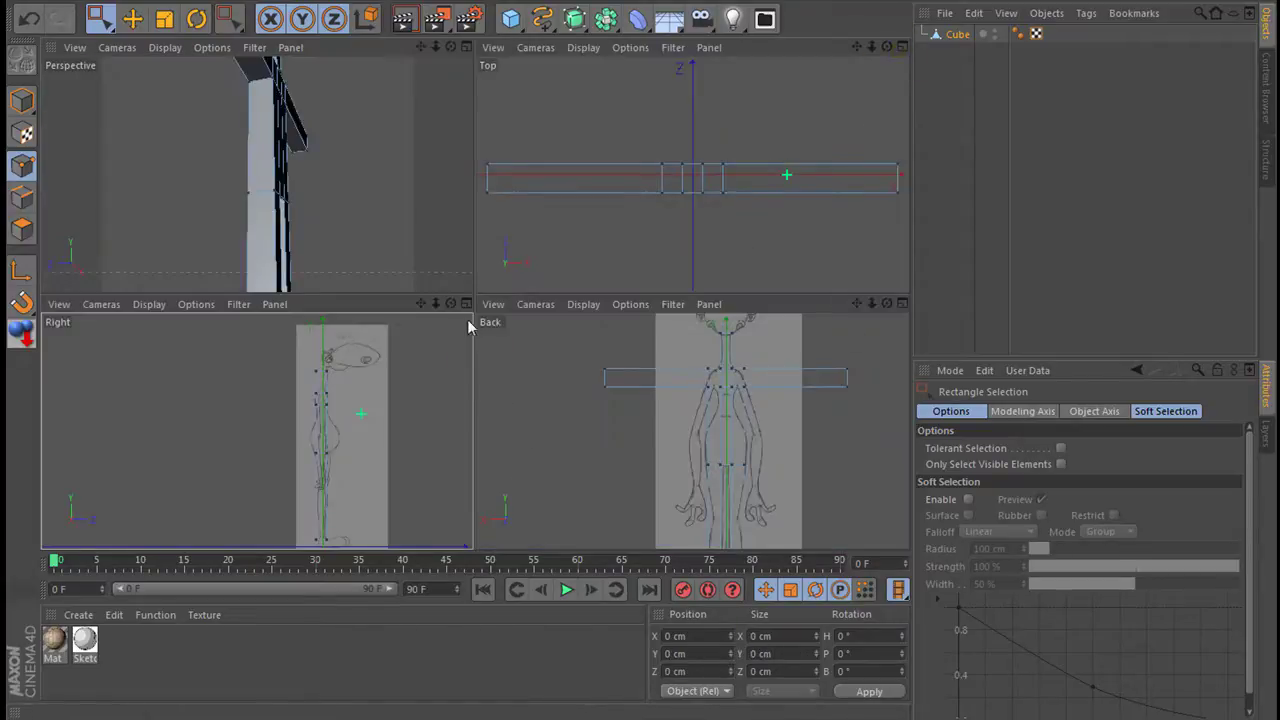
# Maximize the Back view and review the figure, briefly selecting the arm blocks' end points.
pyautogui.click(901, 304)
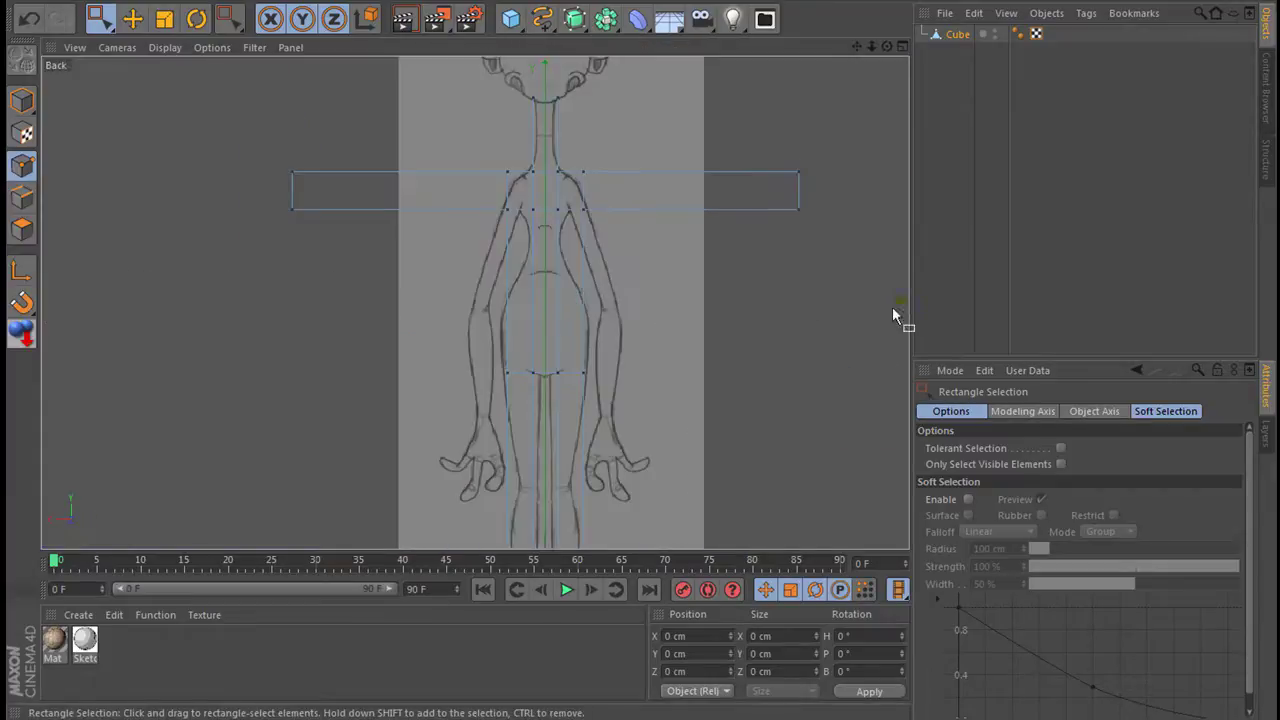
pyautogui.moveTo(858, 47); pyautogui.dragTo(726, 380)
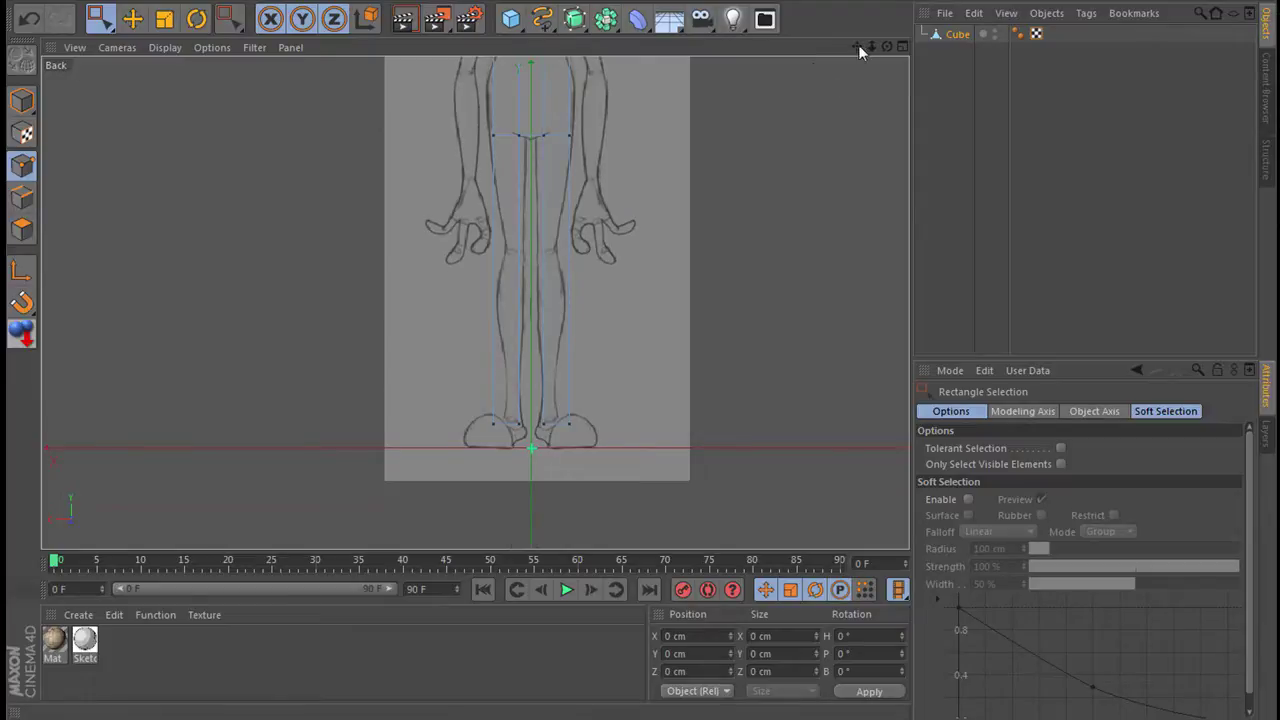
pyautogui.moveTo(858, 46); pyautogui.dragTo(640, 341)
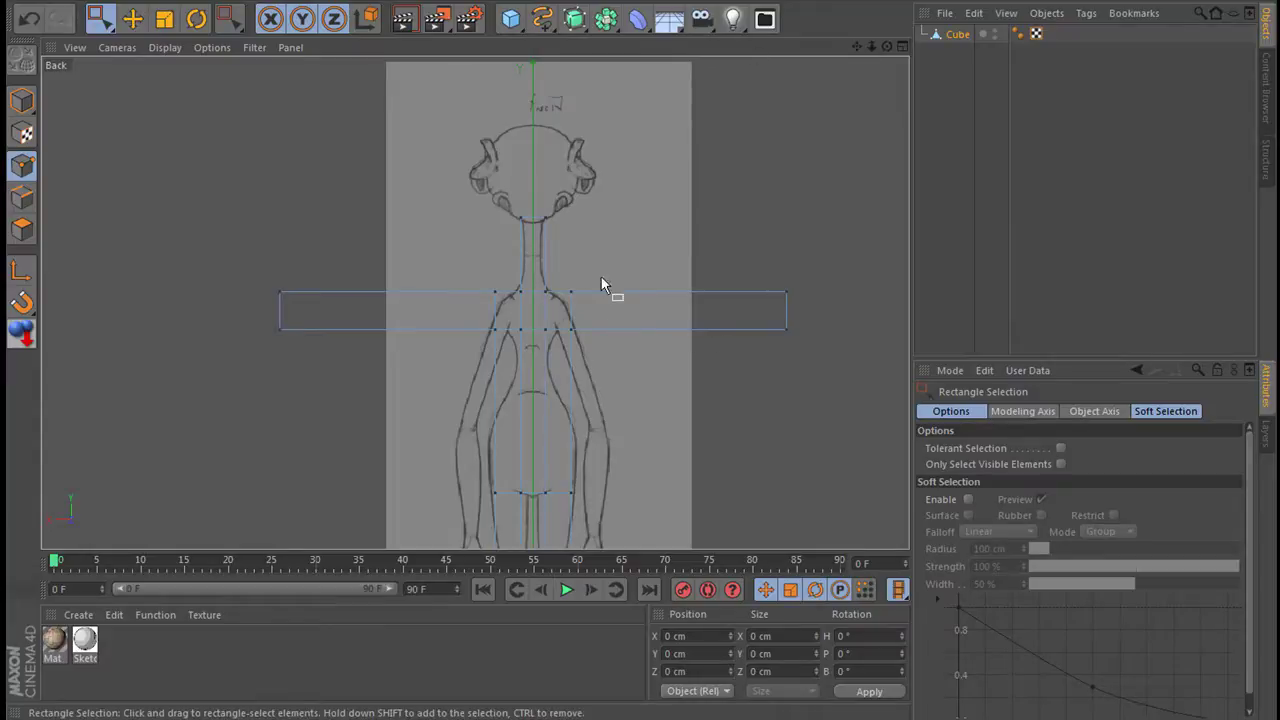
pyautogui.moveTo(740, 268); pyautogui.dragTo(816, 344)
pyautogui.moveTo(775, 268); pyautogui.dragTo(779, 412)
pyautogui.keyDown('shift'); pyautogui.moveTo(283, 236); pyautogui.dragTo(401, 540); pyautogui.keyUp('shift')
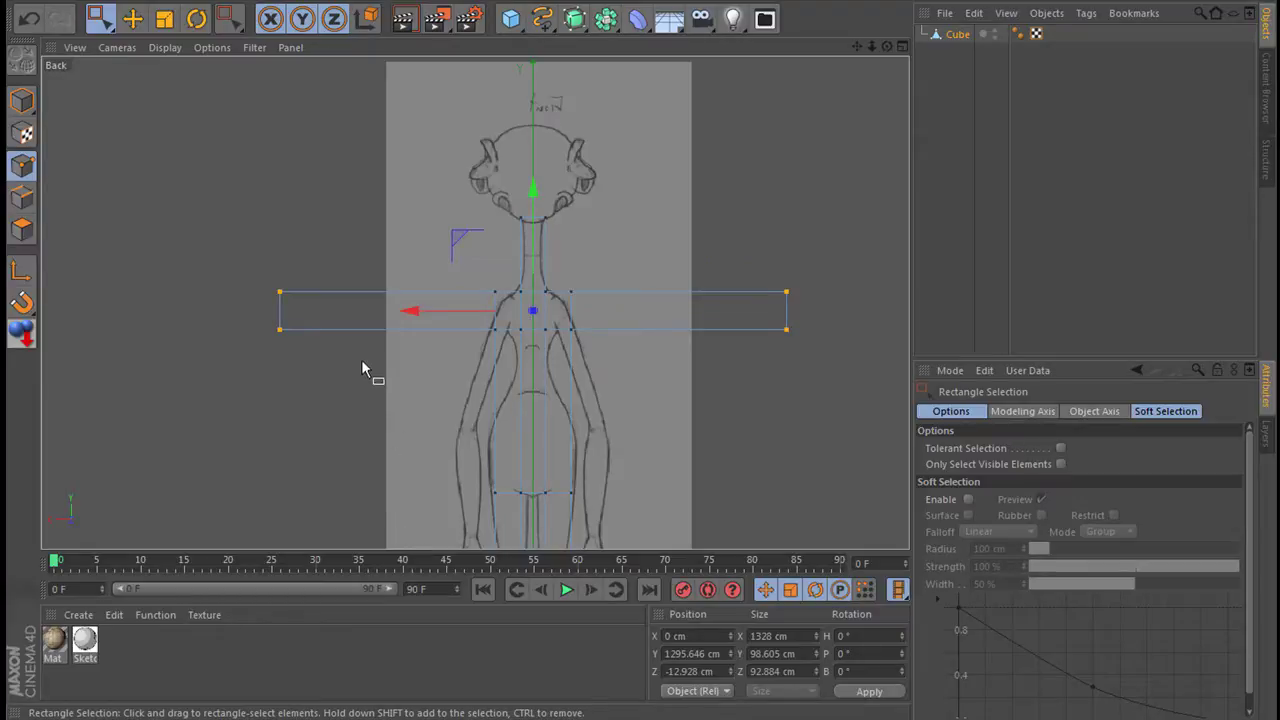
pyautogui.click(165, 140)
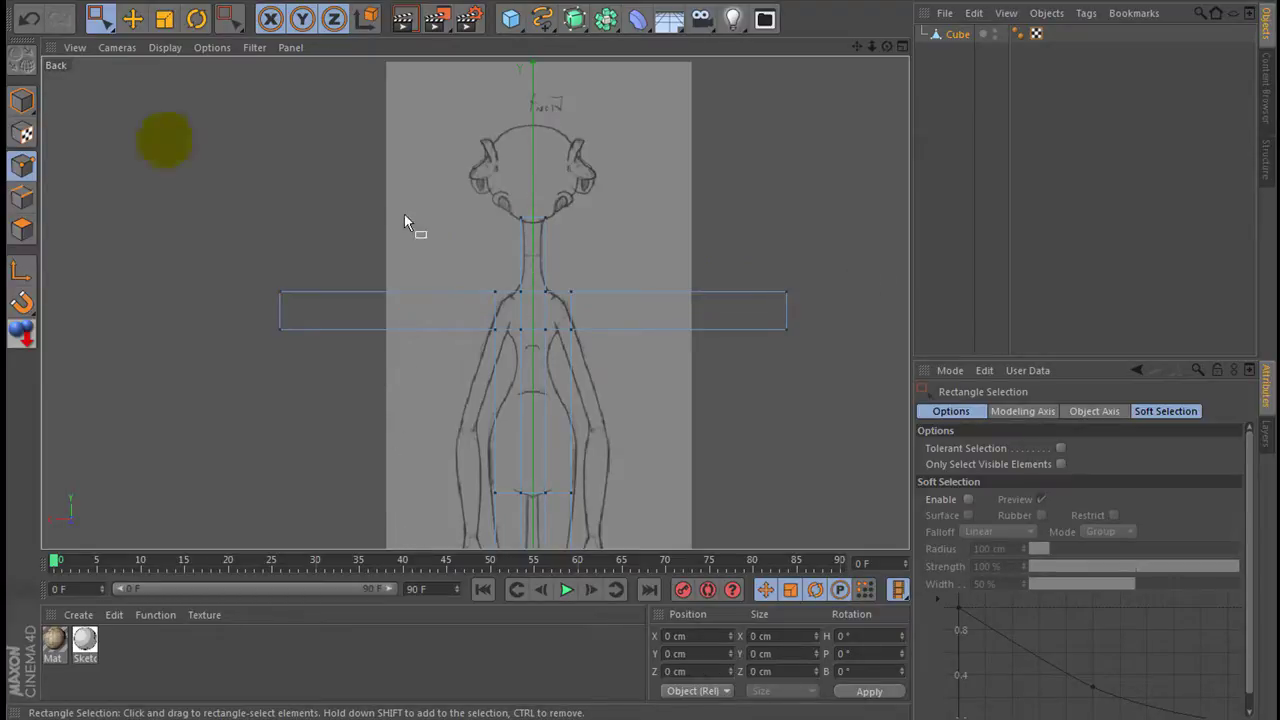
pyautogui.click(904, 46)
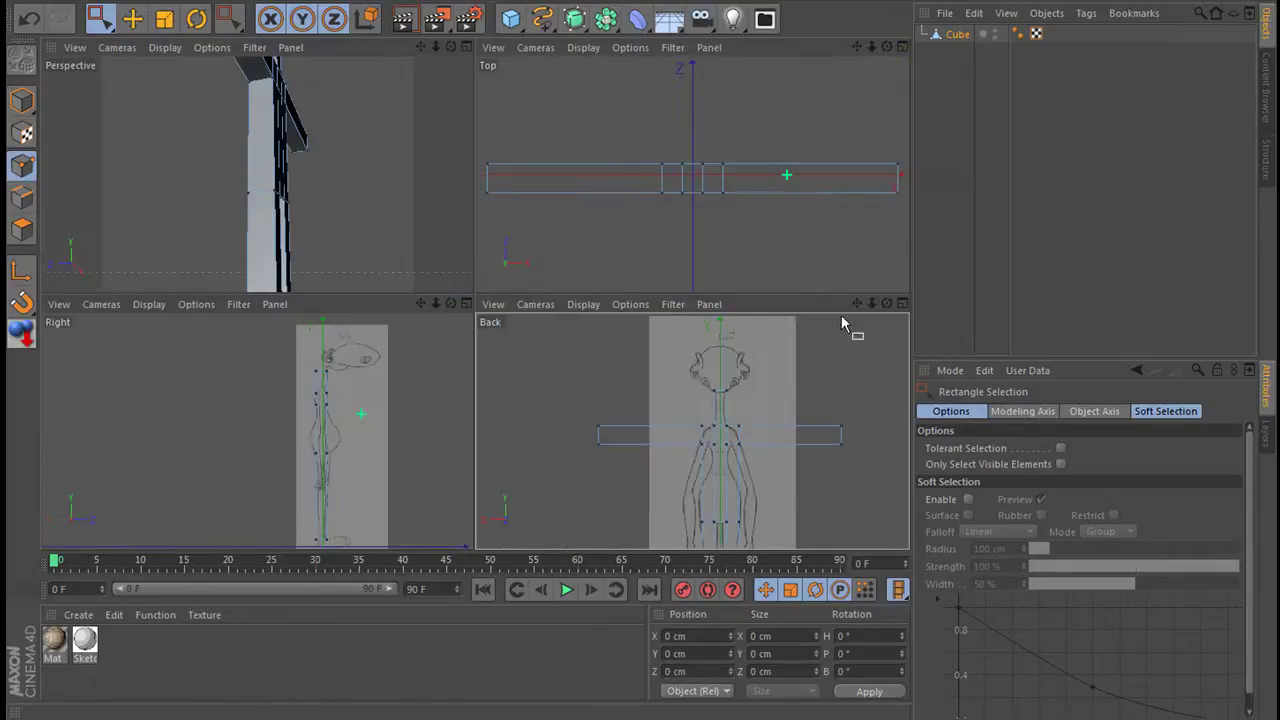
# Maximize the front view, zoom in, and raise the points at the neck base.
pyautogui.click(903, 303)
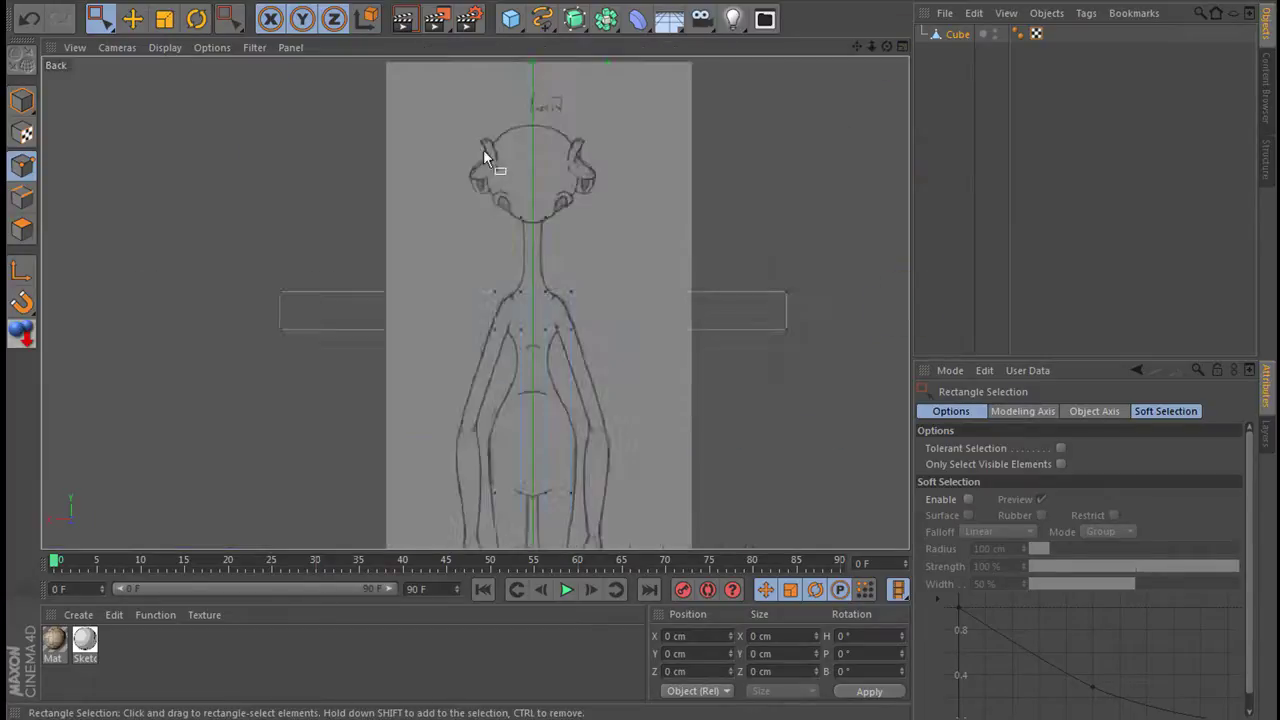
pyautogui.scroll(3, 483, 149)
pyautogui.scroll(3, 581, 329)
pyautogui.scroll(-1, 684, 341)
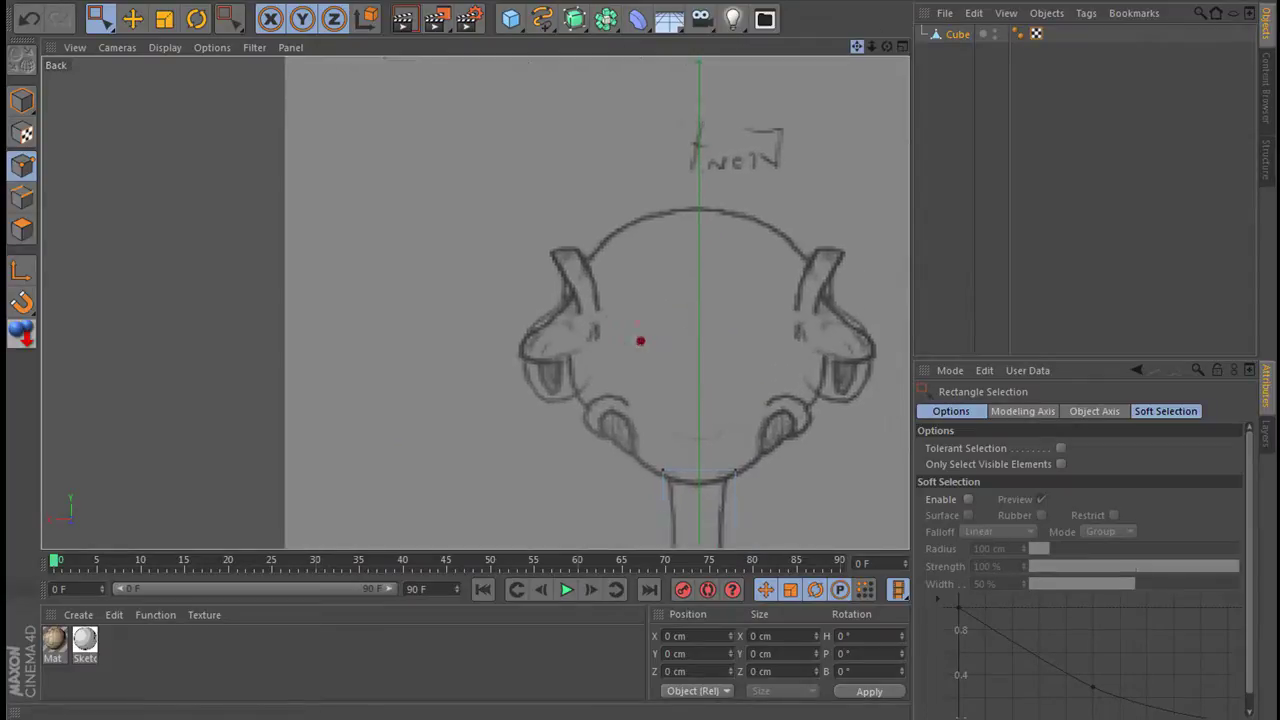
pyautogui.scroll(3, 640, 360)
pyautogui.scroll(-1, 612, 380)
pyautogui.scroll(2, 612, 380)
pyautogui.scroll(1, 569, 306)
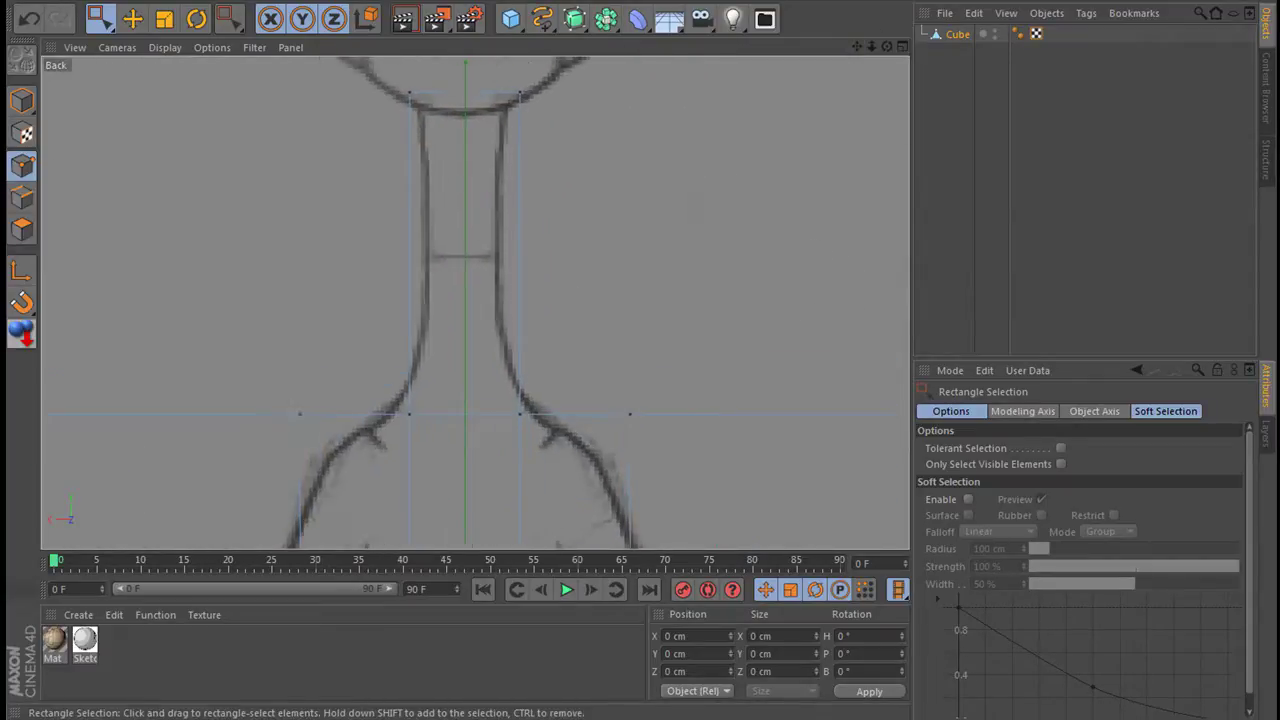
pyautogui.moveTo(477, 423); pyautogui.dragTo(477, 423)
pyautogui.moveTo(464, 350); pyautogui.dragTo(460, 310)
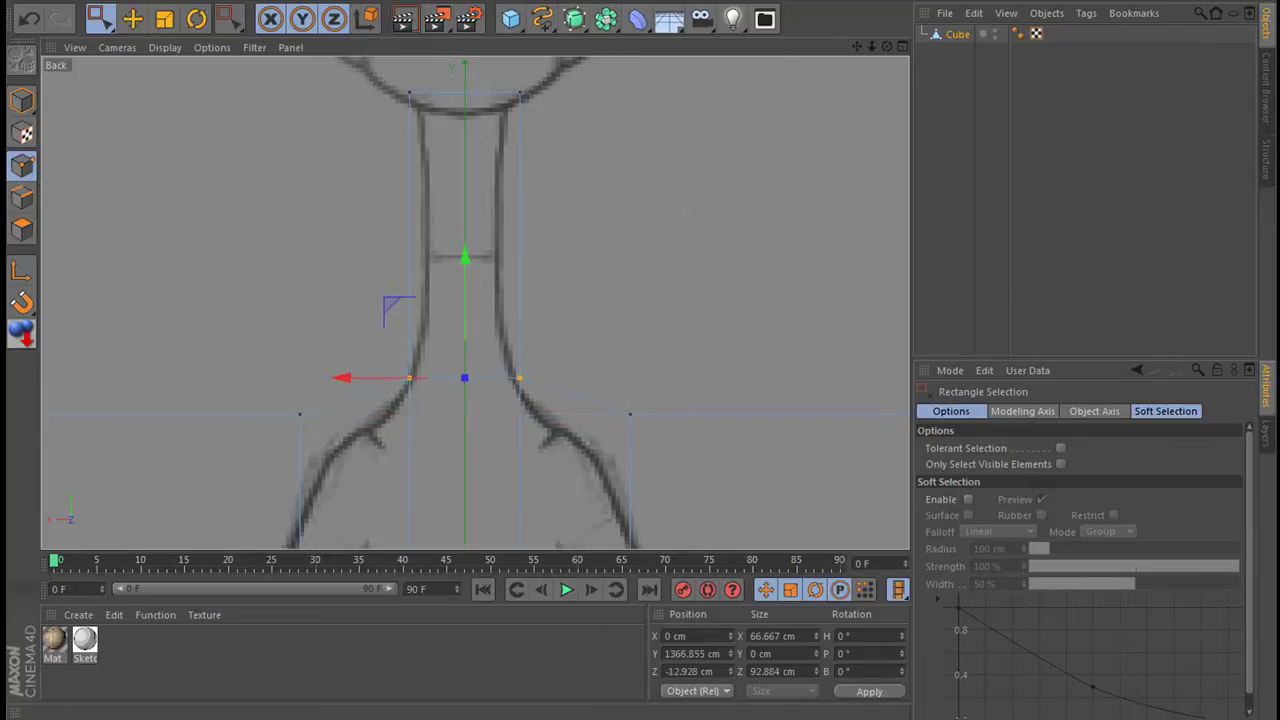
# Scale the neck points horizontally and narrow the top of the neck.
pyautogui.press('t')
pyautogui.moveTo(340, 378); pyautogui.dragTo(342, 378)
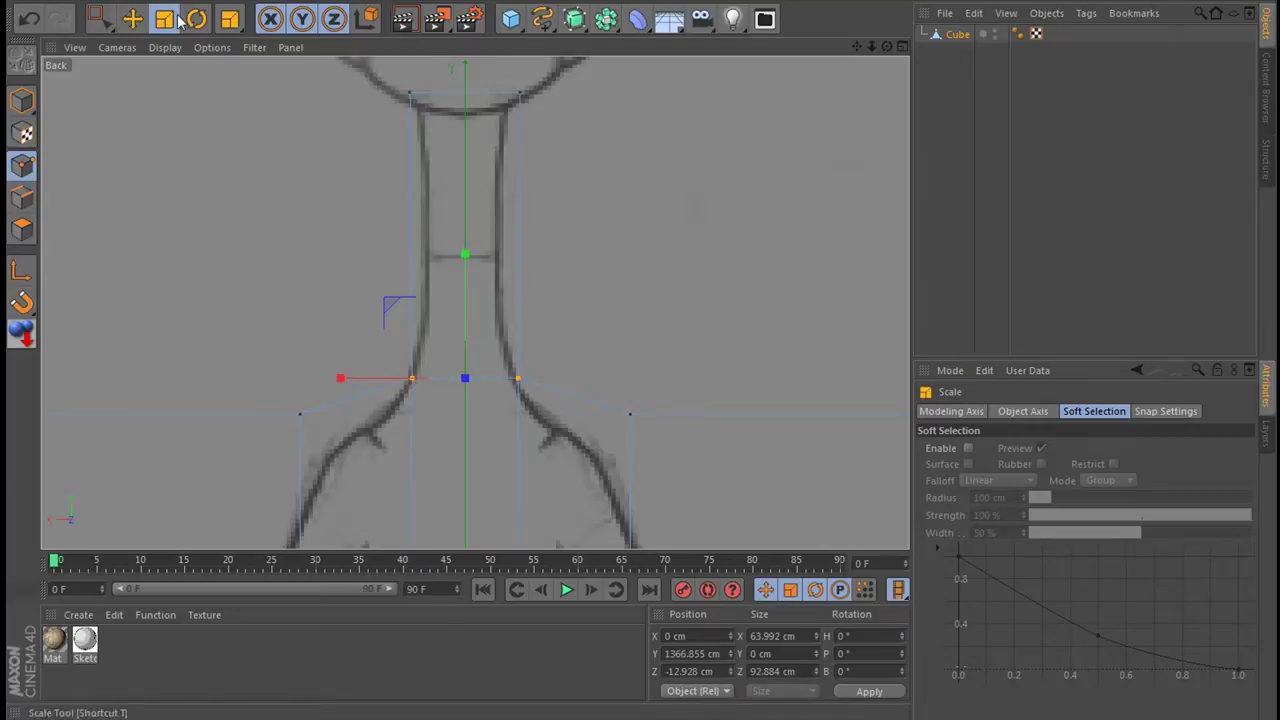
pyautogui.click(93, 15)
pyautogui.moveTo(375, 60); pyautogui.dragTo(559, 142)
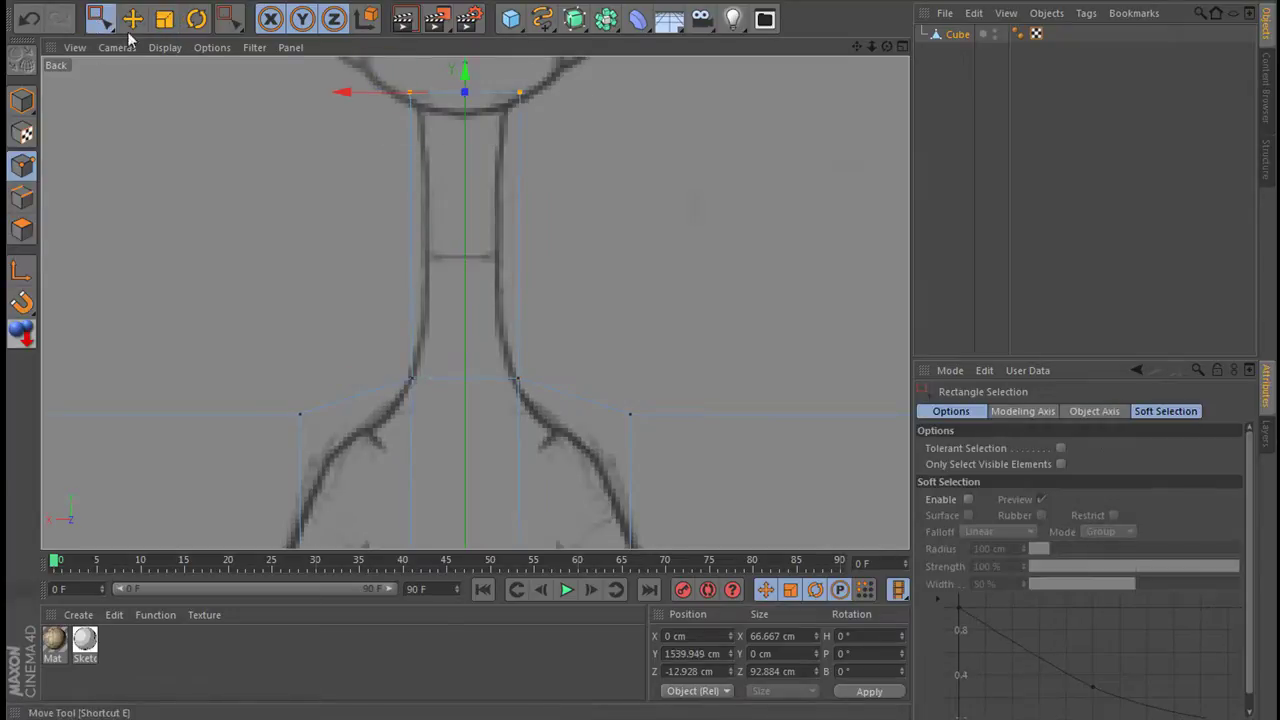
pyautogui.click(164, 19)
pyautogui.moveTo(346, 92); pyautogui.dragTo(372, 98)
pyautogui.rightClick(560, 410)
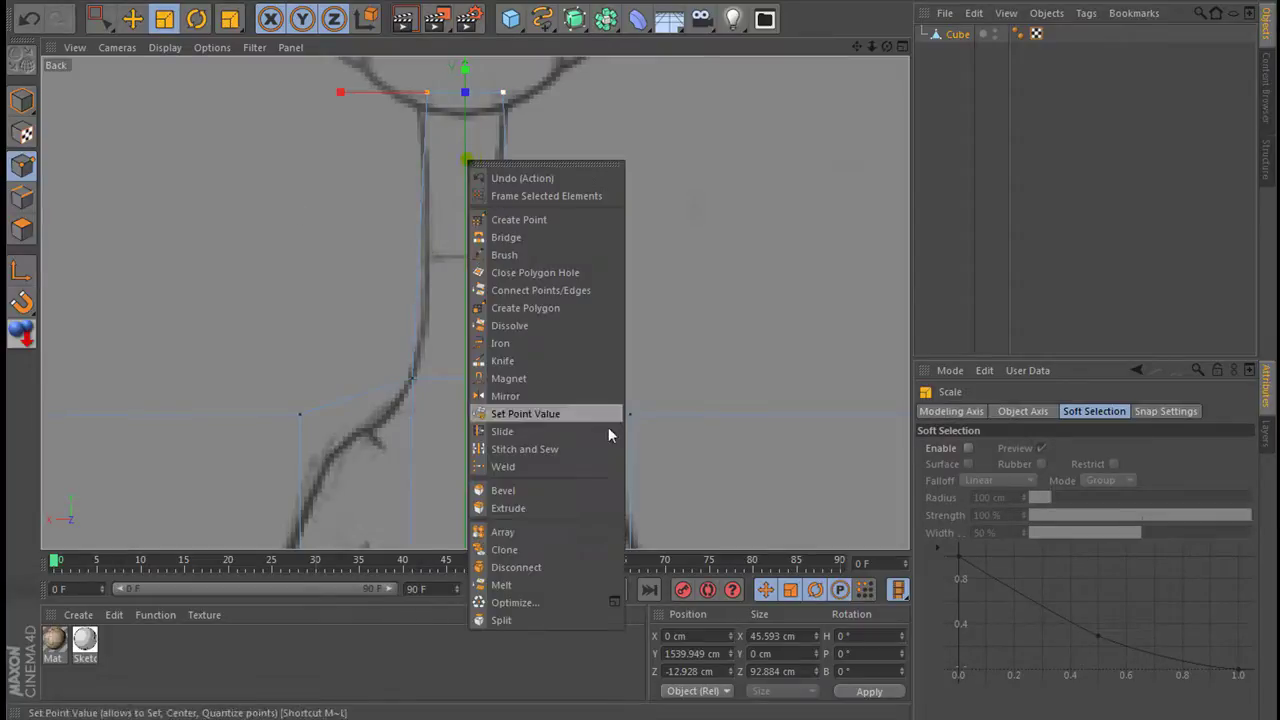
pyautogui.click(520, 373)
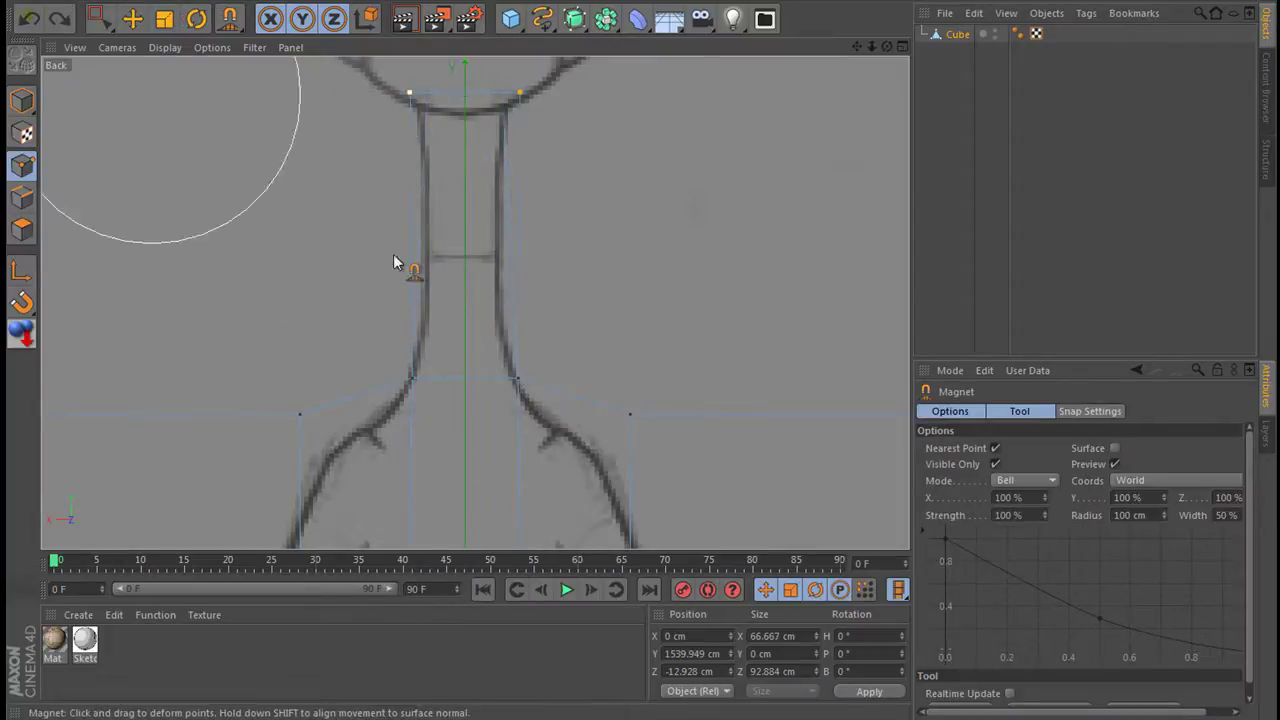
pyautogui.hotkey('ctrl', 'z')
# Add a Knife loop cut across the neck at mid-height.
pyautogui.rightClick(470, 251)
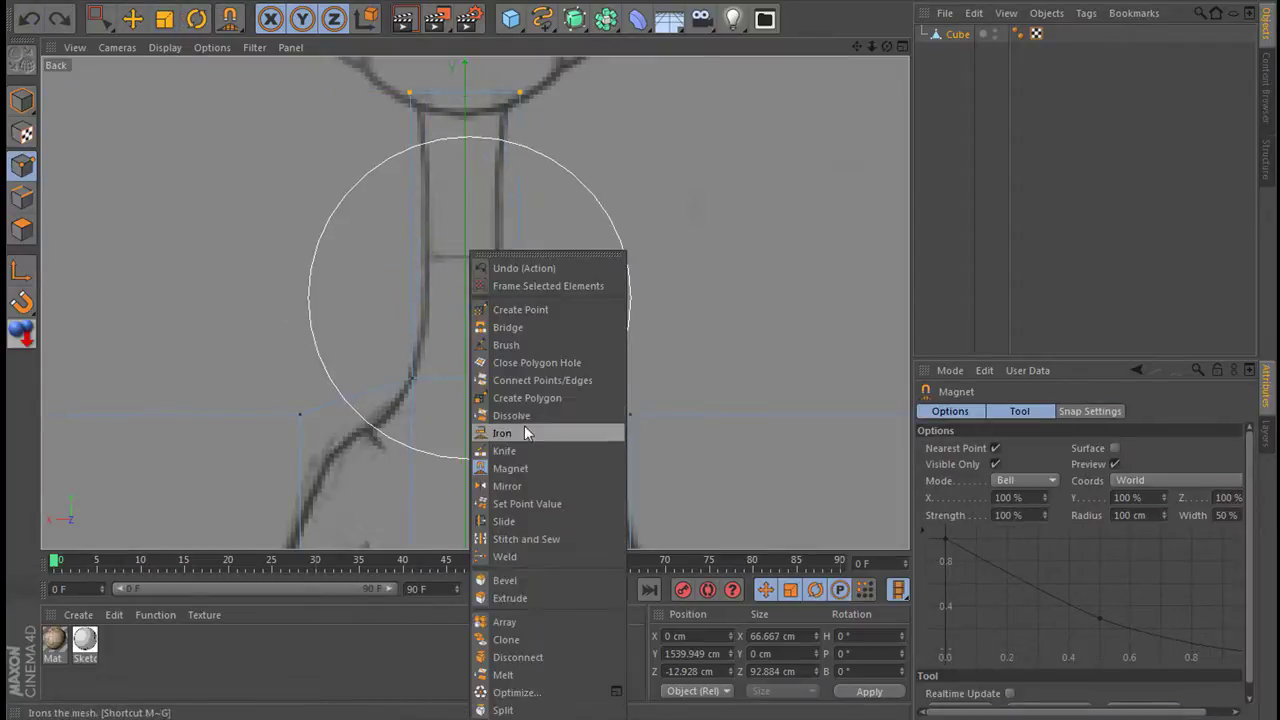
pyautogui.click(505, 450)
pyautogui.click(411, 255)
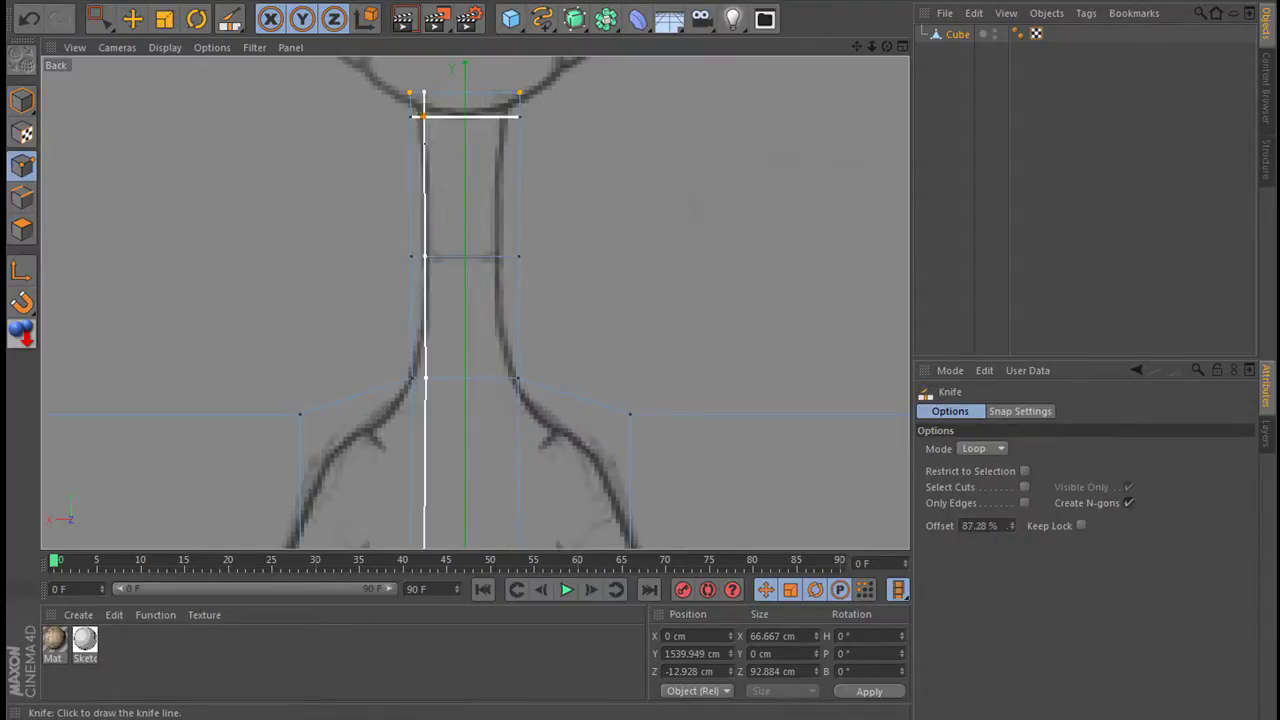
pyautogui.click(420, 351)
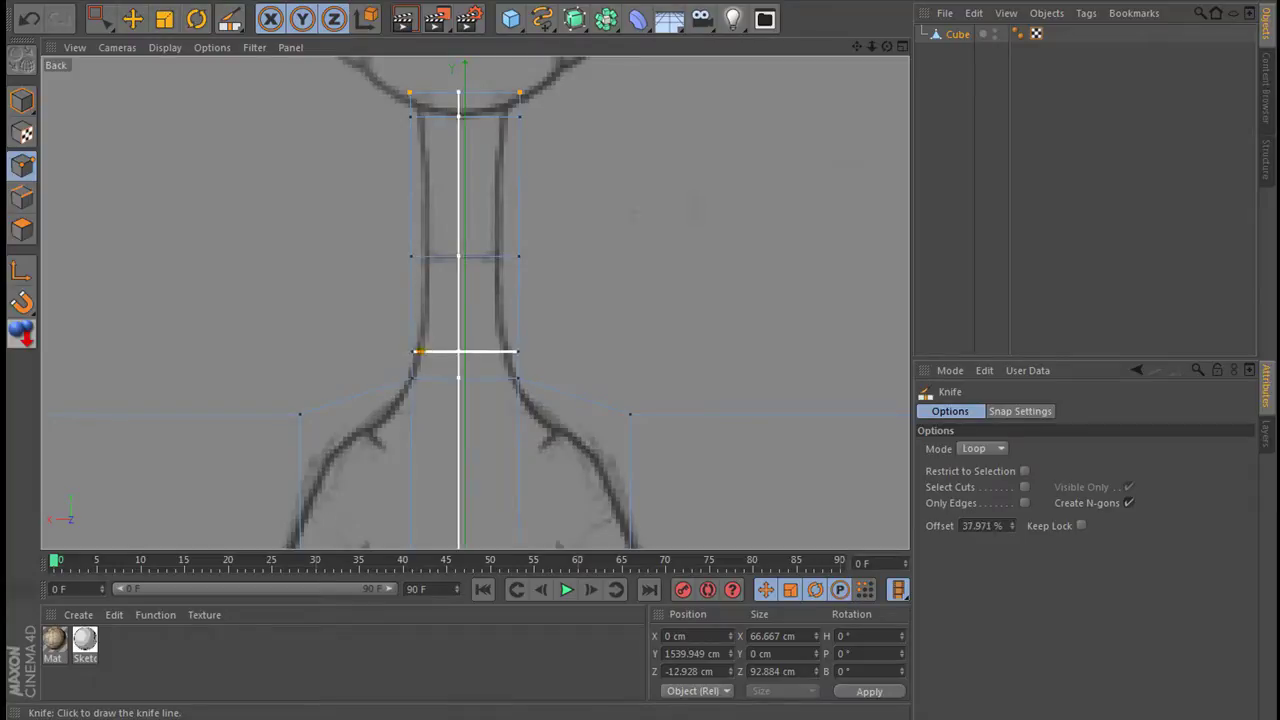
# Add a HyperNURBS and parent the body cube under it.
pyautogui.click(575, 27)
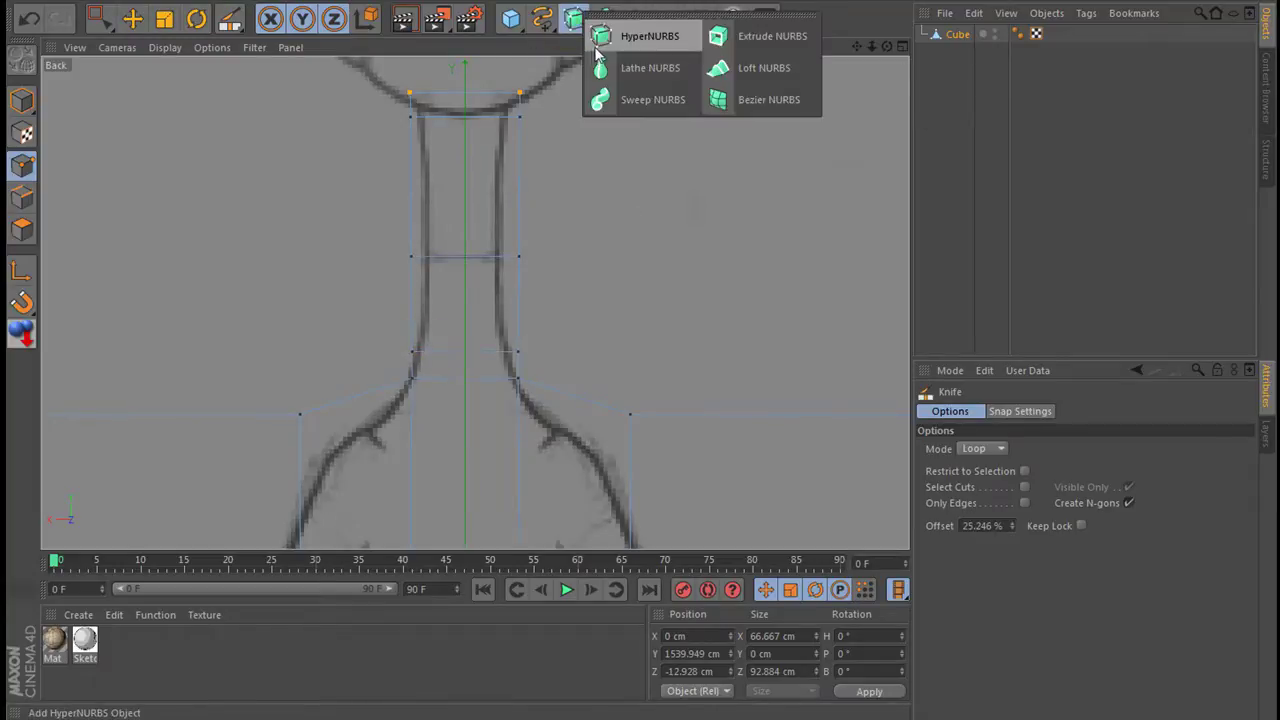
pyautogui.click(620, 34)
pyautogui.moveTo(958, 55); pyautogui.dragTo(968, 35)
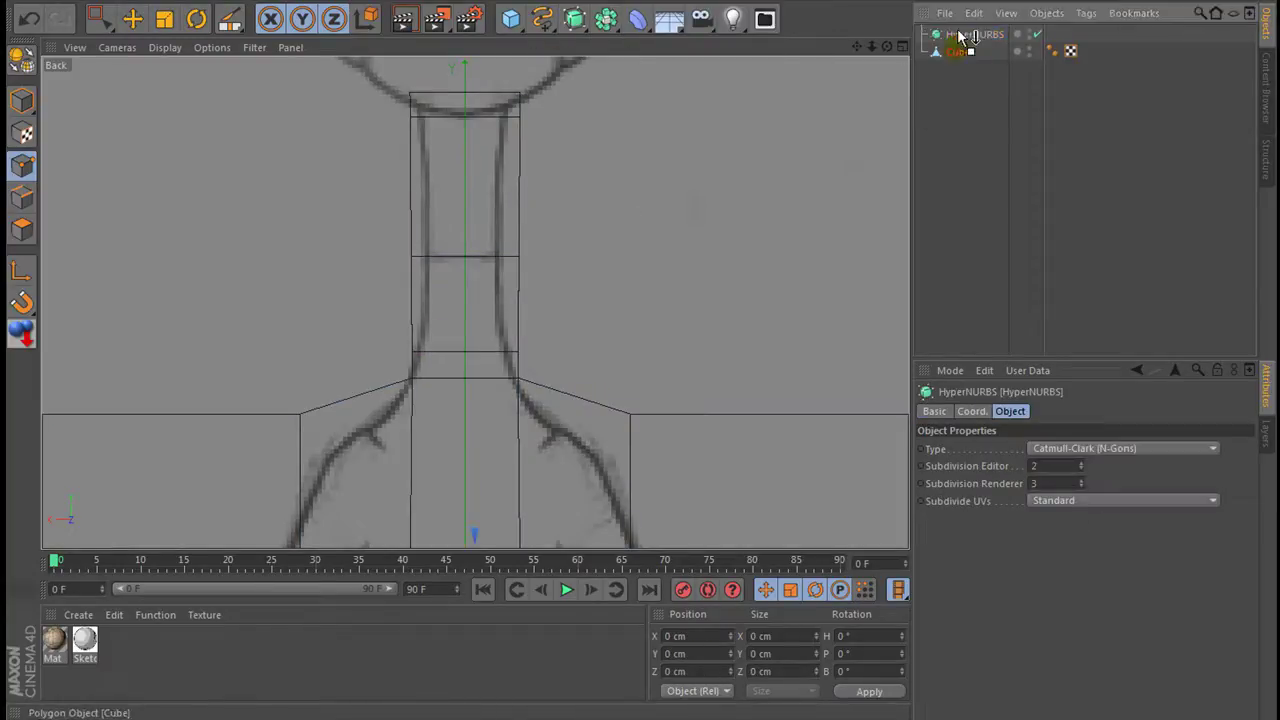
pyautogui.click(985, 118)
pyautogui.click(902, 47)
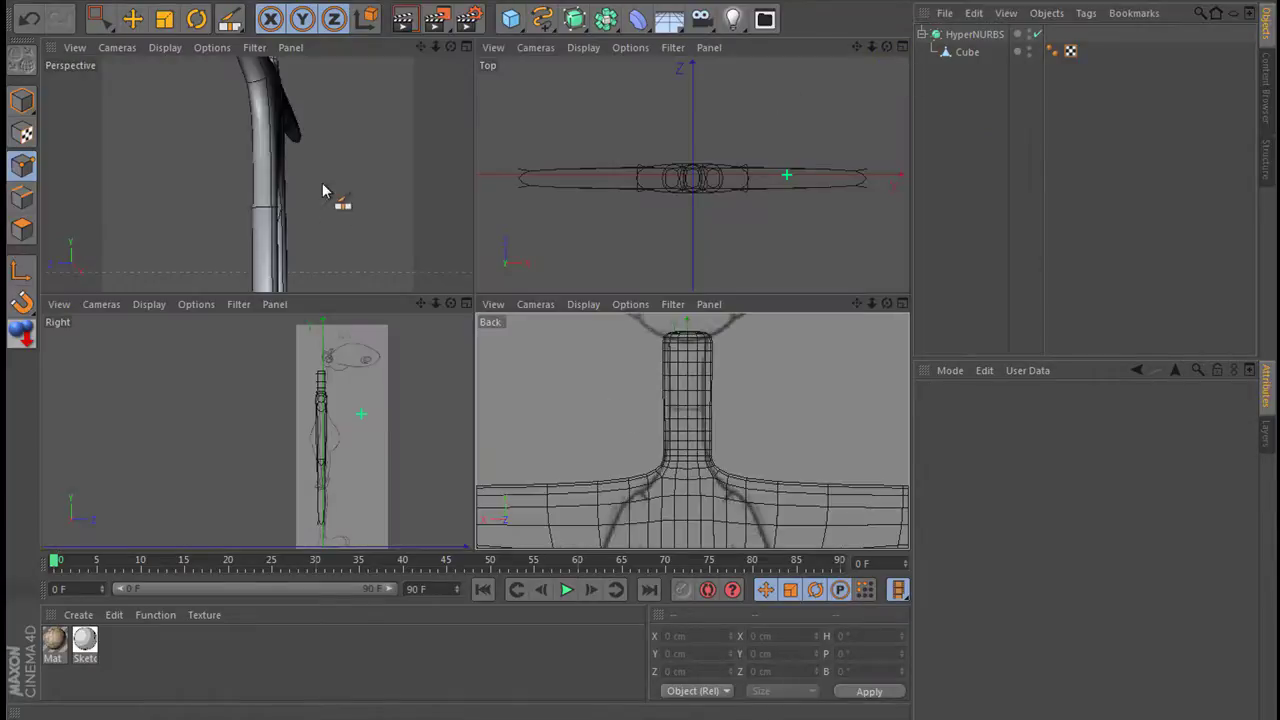
pyautogui.moveTo(433, 50); pyautogui.dragTo(424, 50)
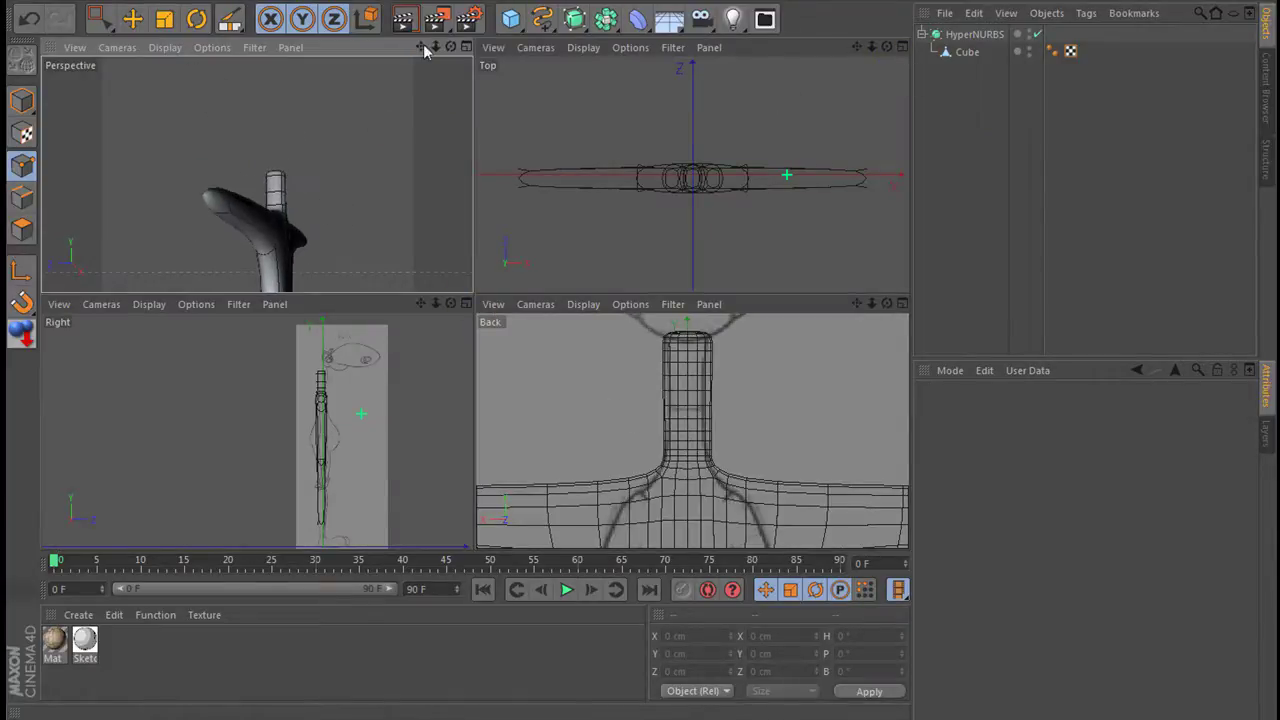
pyautogui.click(922, 34)
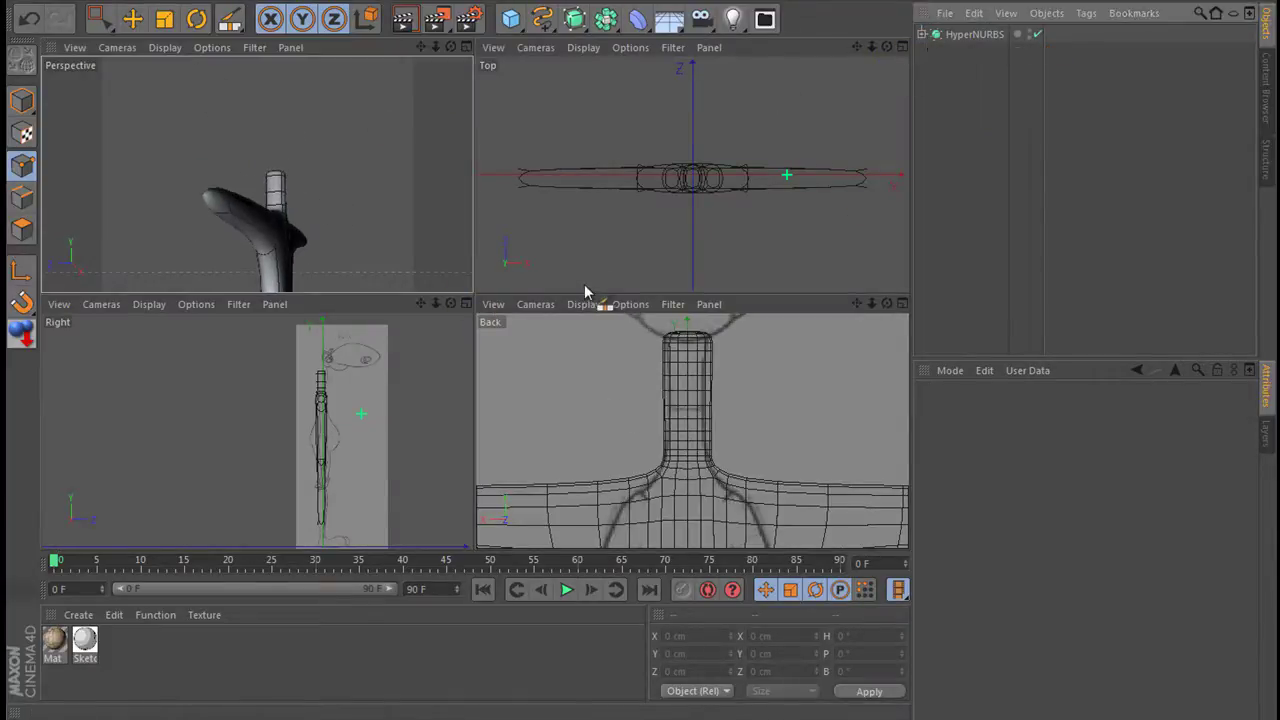
# Set the Back view to Isoparms display and maximize the Right view.
pyautogui.click(583, 305)
pyautogui.click(595, 496)
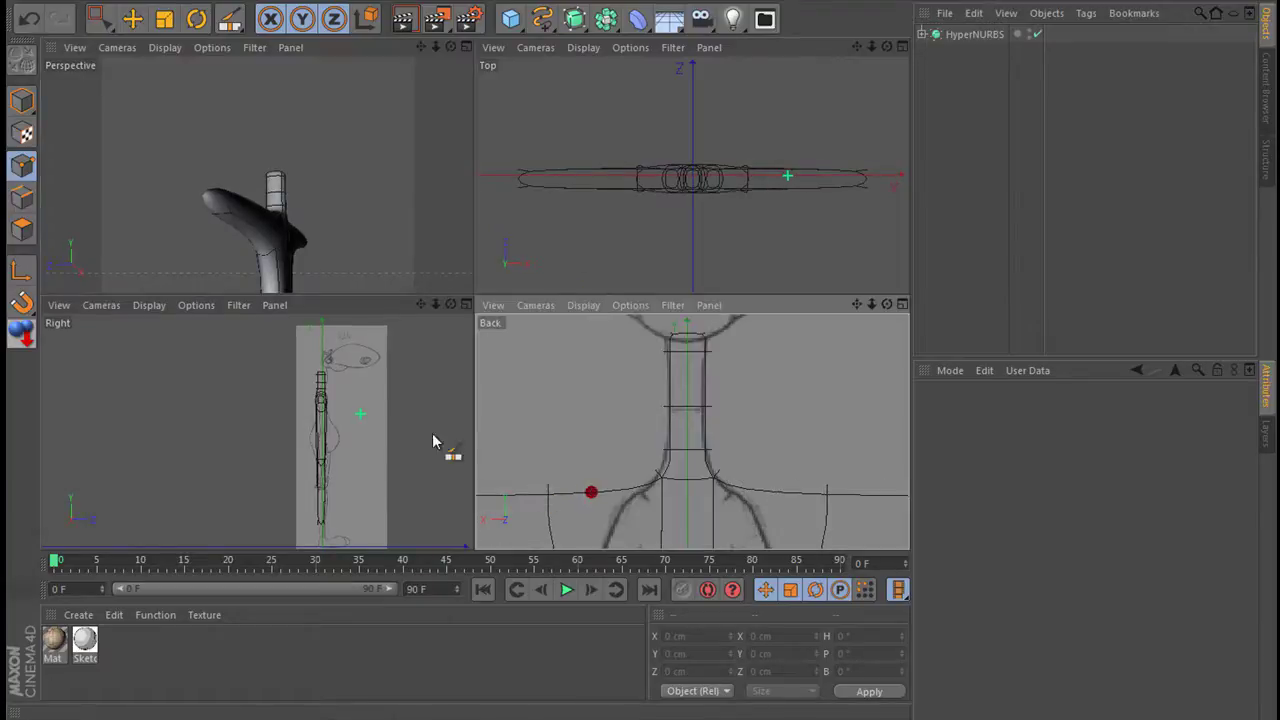
pyautogui.click(149, 305)
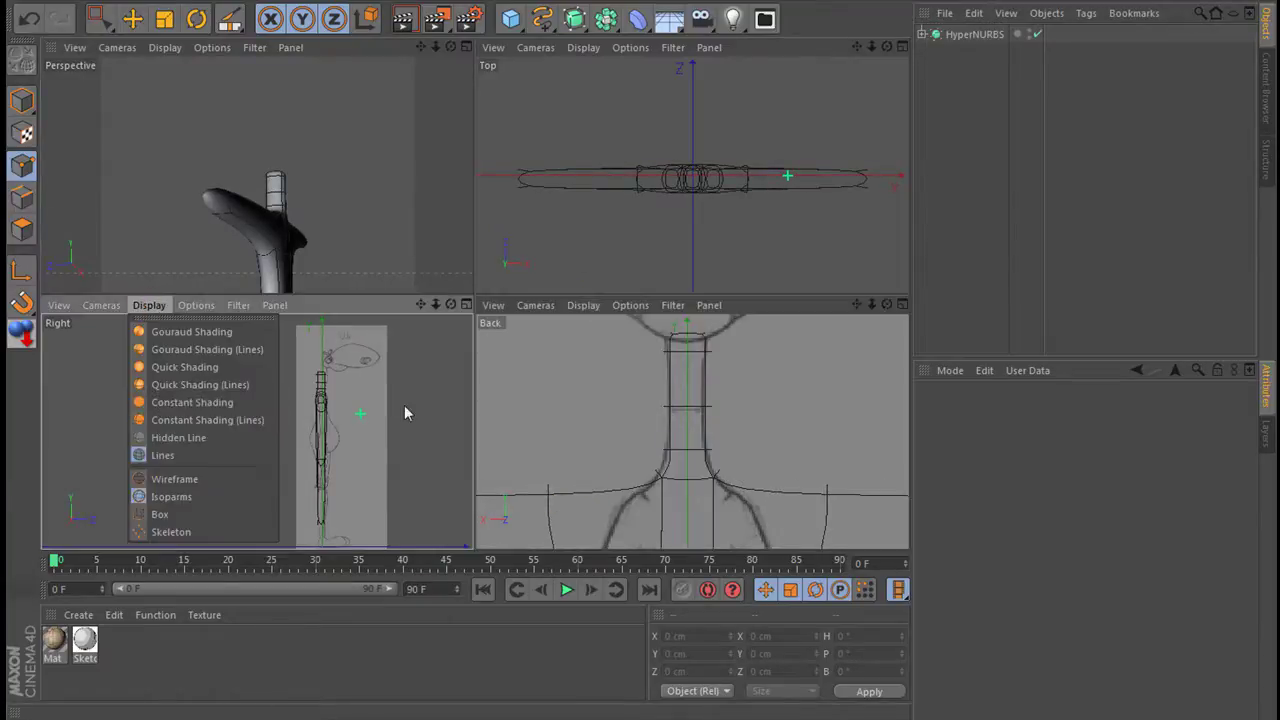
pyautogui.click(821, 295)
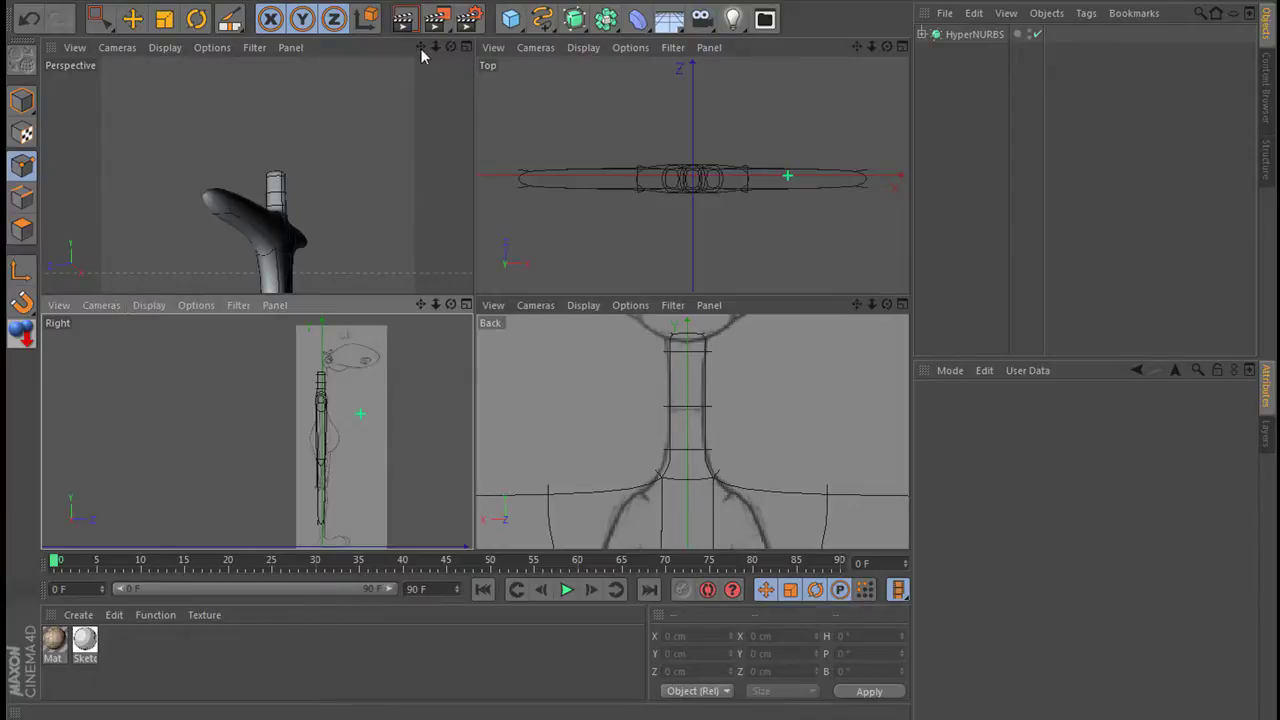
pyautogui.moveTo(421, 48); pyautogui.dragTo(428, 36)
pyautogui.middleClick(455, 316)
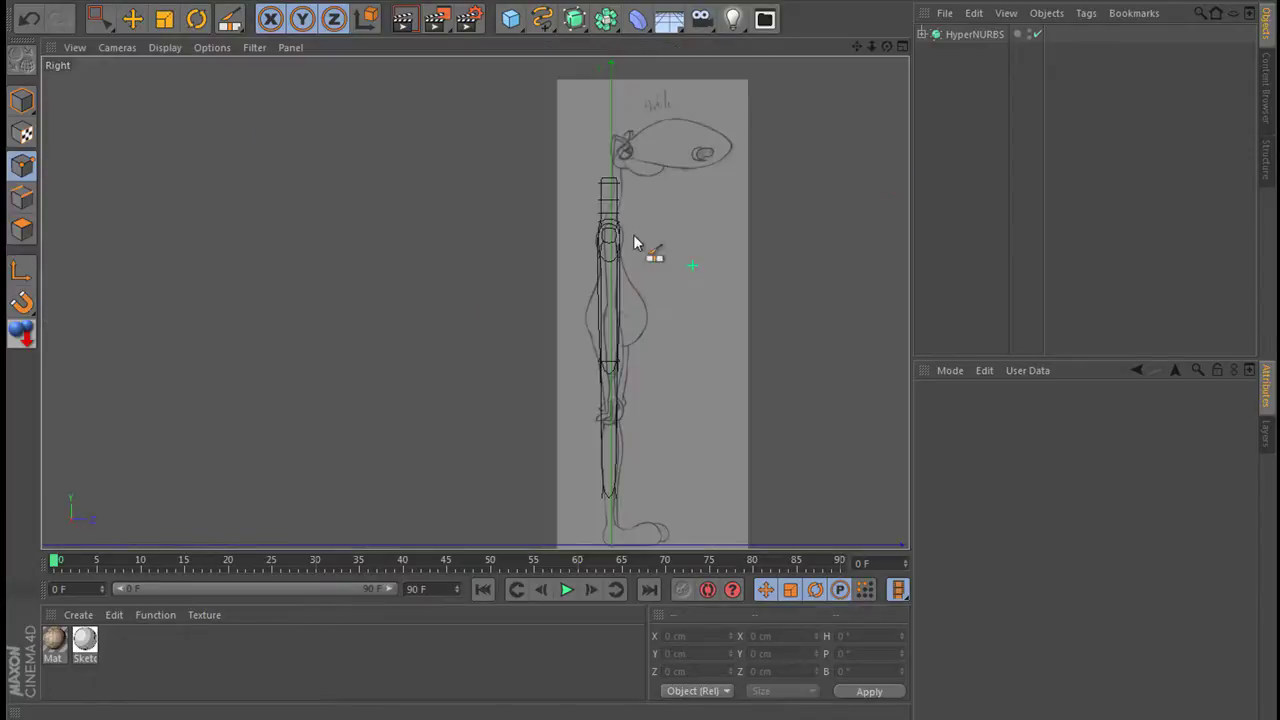
# Select the Cube in the Right view and raise the neck's top edge, shifting it along Z.
pyautogui.scroll(1, 629, 216)
pyautogui.scroll(2, 626, 190)
pyautogui.scroll(2, 626, 188)
pyautogui.scroll(2, 626, 188)
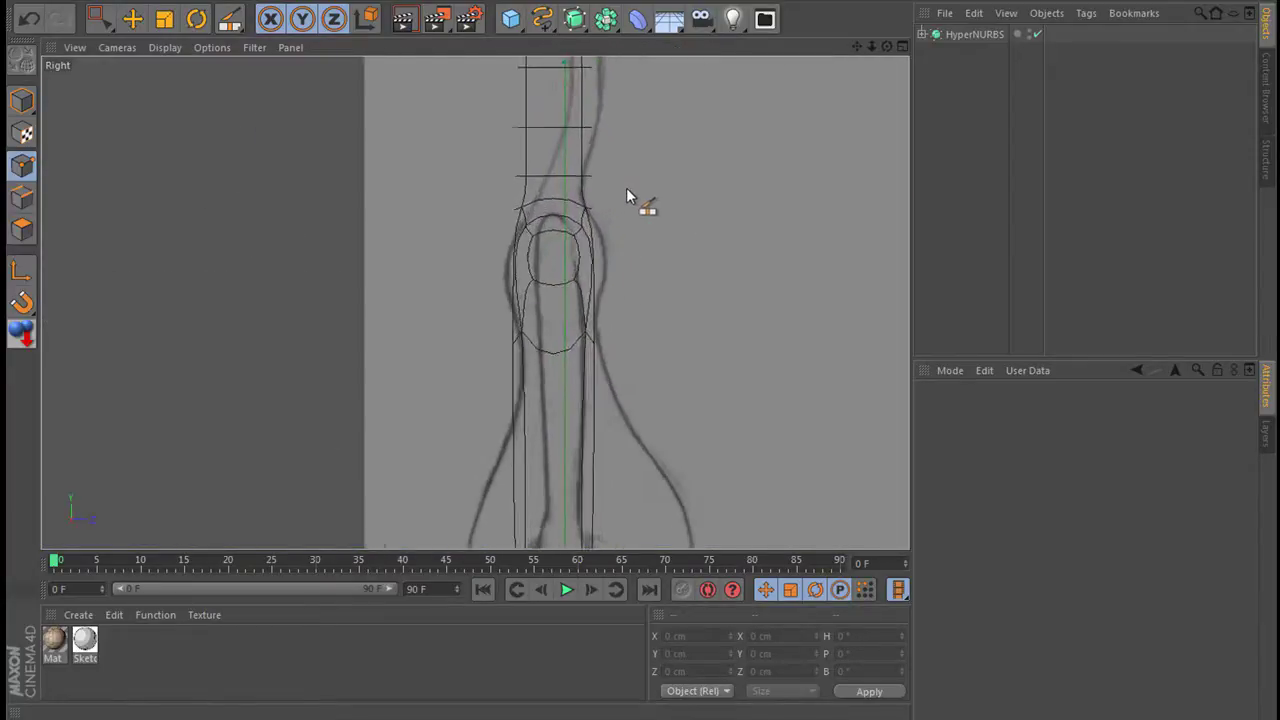
pyautogui.scroll(2, 626, 195)
pyautogui.moveTo(856, 47); pyautogui.dragTo(640, 340)
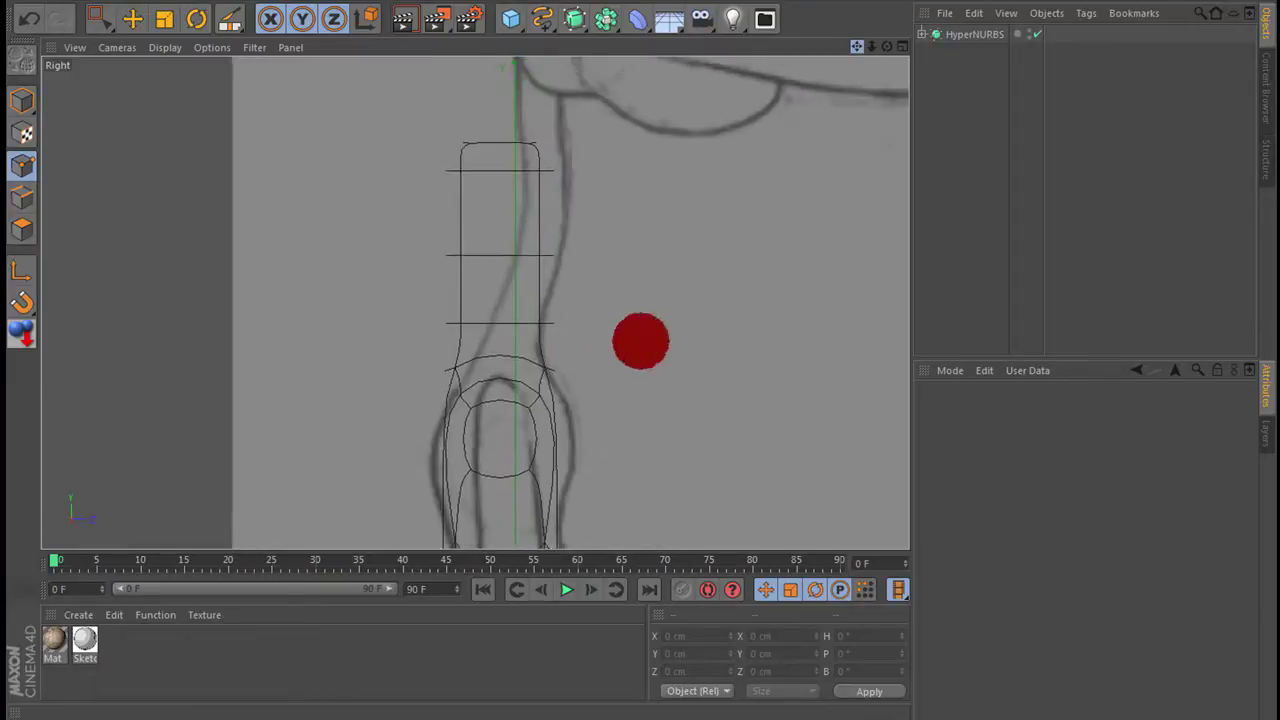
pyautogui.click(921, 34)
pyautogui.click(949, 51)
pyautogui.press('k')
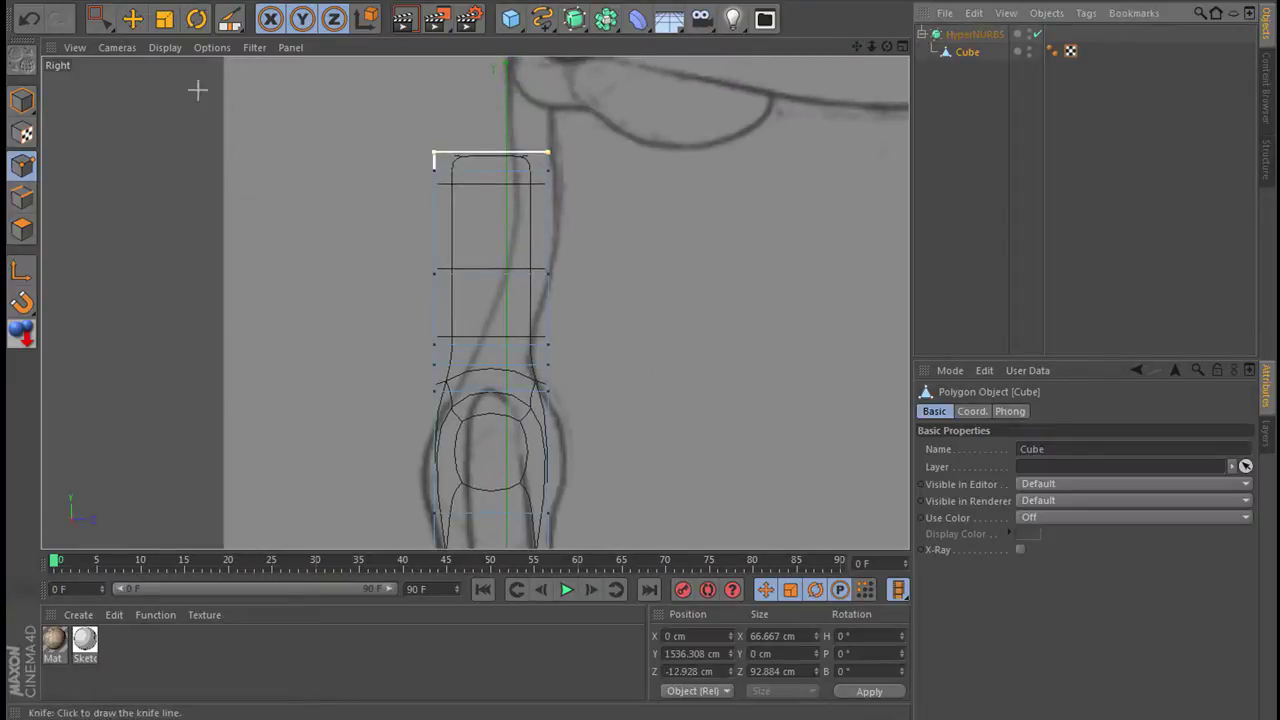
pyautogui.click(128, 28)
pyautogui.click(520, 158)
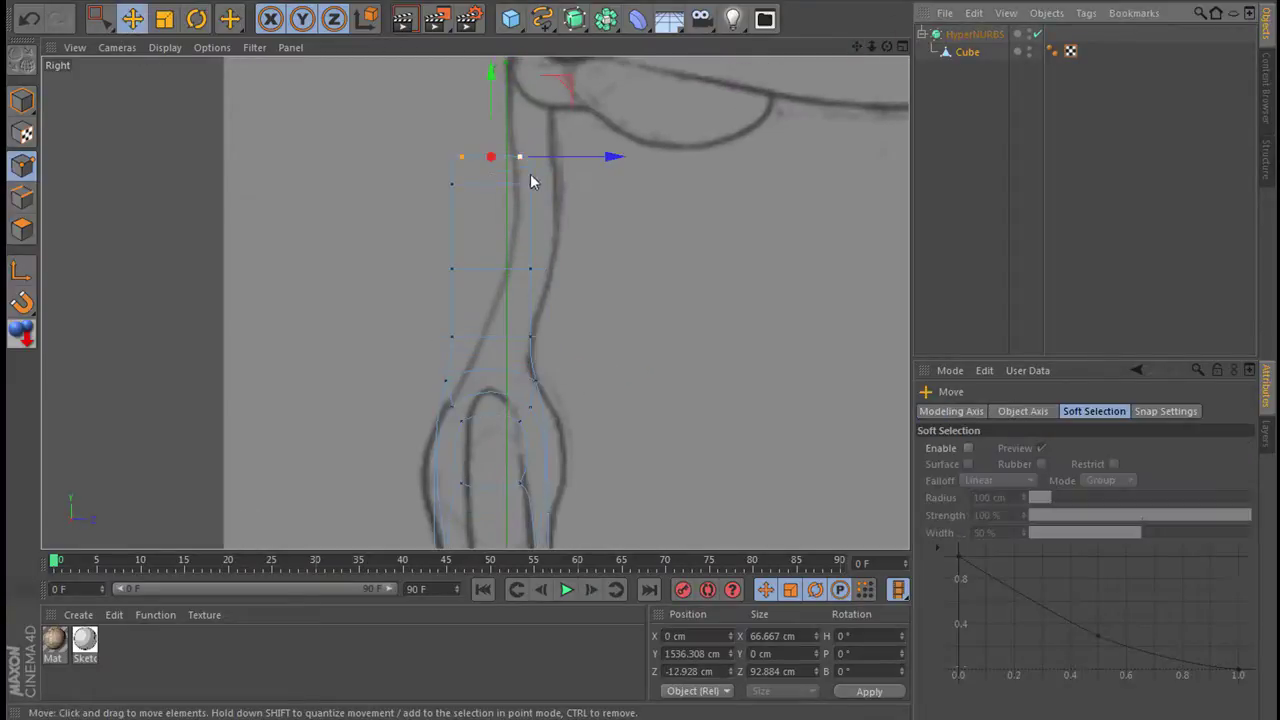
pyautogui.moveTo(491, 110)
pyautogui.mouseDown()
pyautogui.moveTo(491, 62)
pyautogui.moveTo(491, 113)
pyautogui.mouseUp()
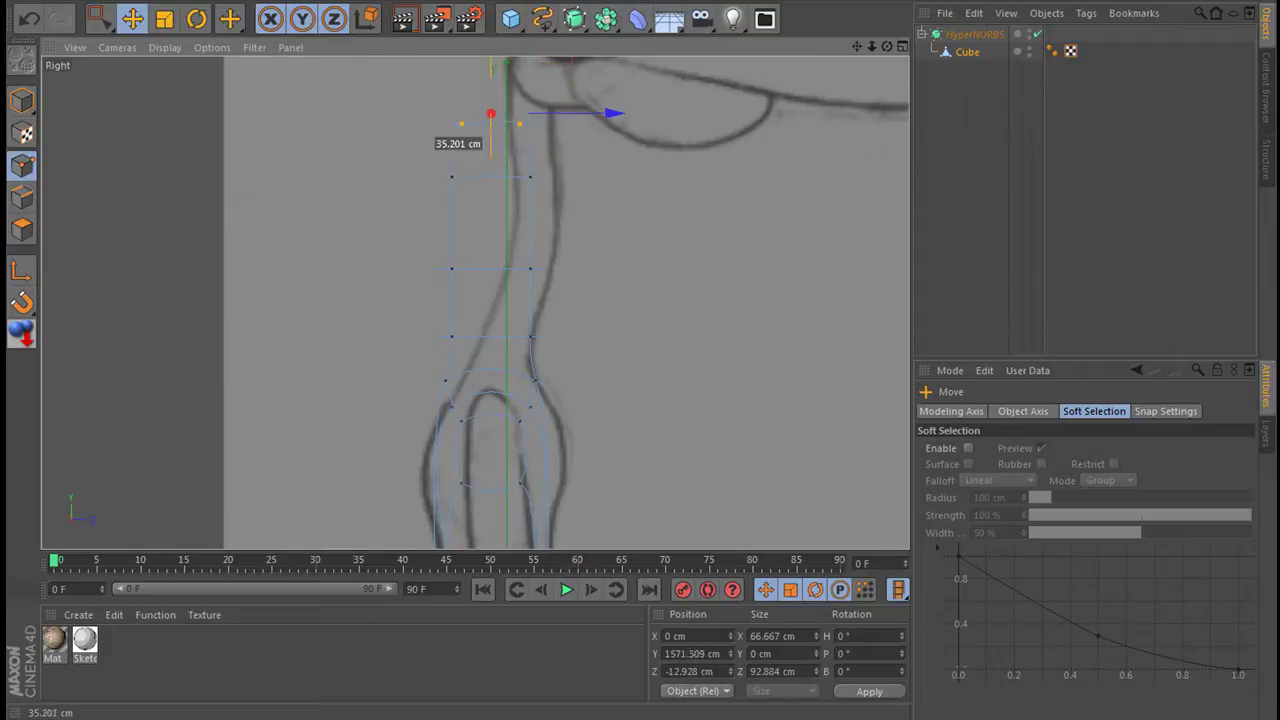
pyautogui.moveTo(610, 116); pyautogui.dragTo(645, 121)
# Bend the neck forward by pushing its top and lower point rows toward the sketch.
pyautogui.press('0')
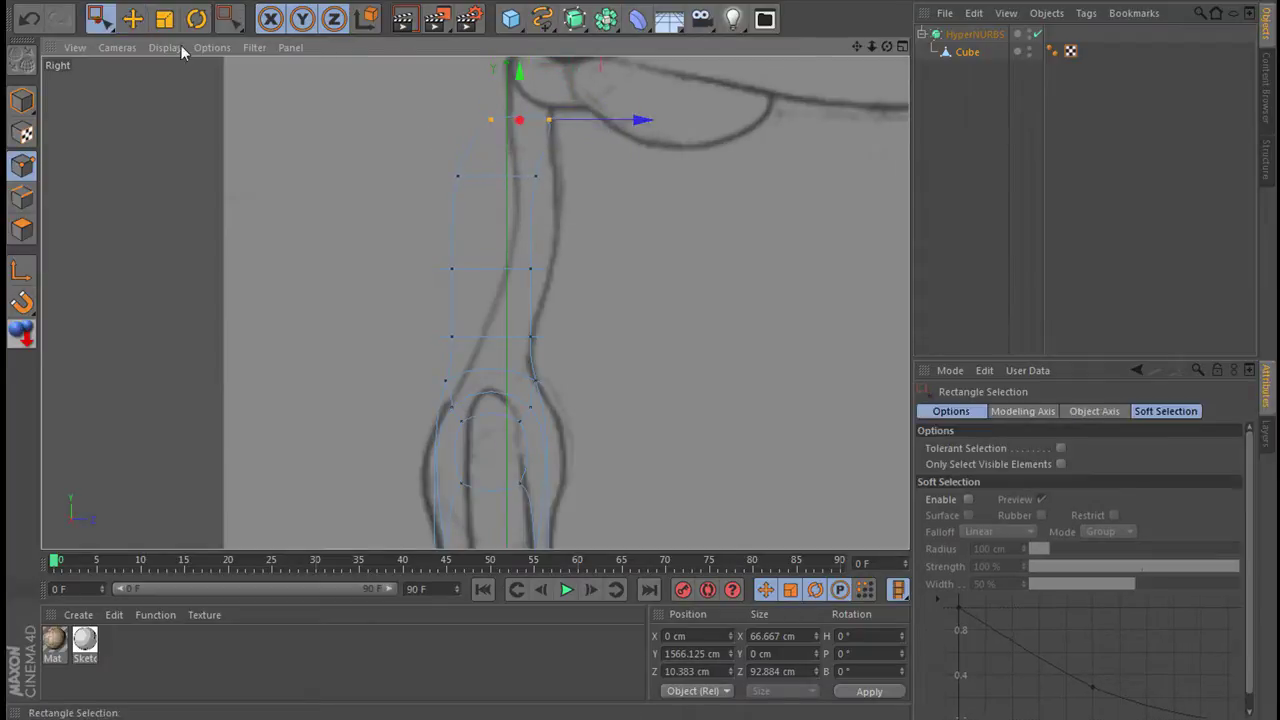
pyautogui.moveTo(594, 186); pyautogui.dragTo(651, 179)
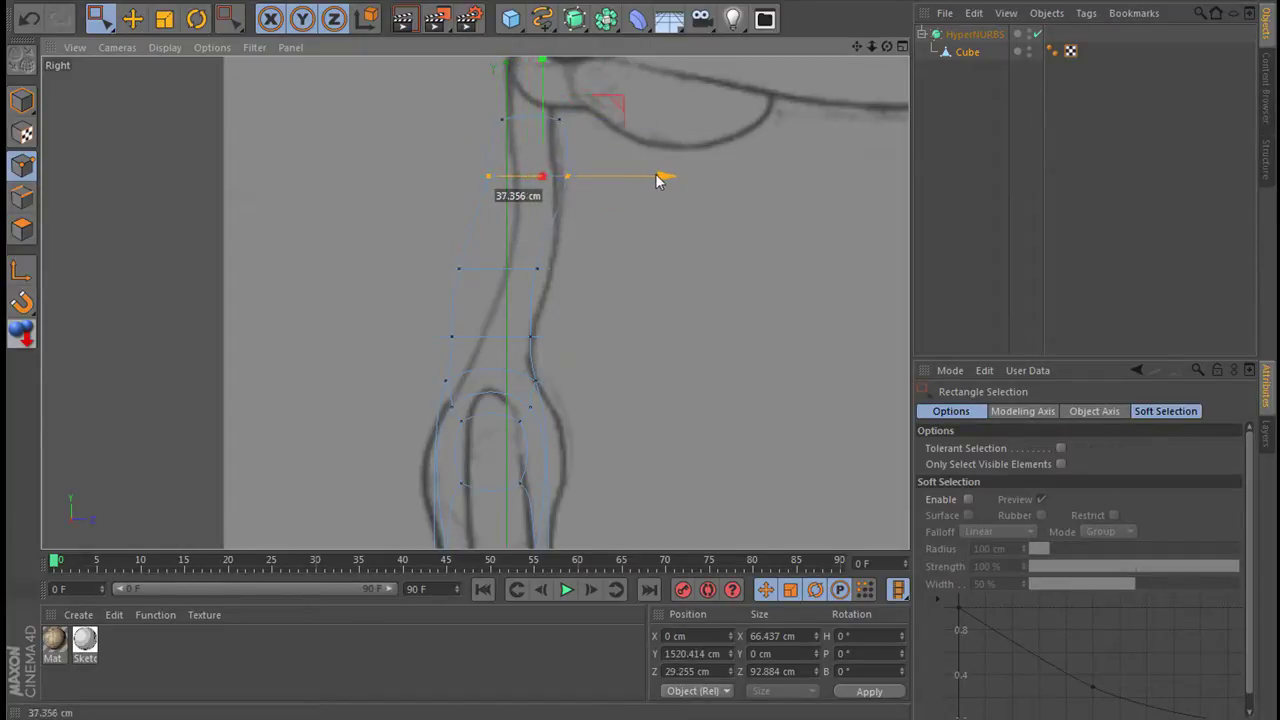
pyautogui.moveTo(659, 179); pyautogui.dragTo(654, 177)
pyautogui.moveTo(553, 244); pyautogui.dragTo(420, 286)
pyautogui.moveTo(632, 267); pyautogui.dragTo(662, 270)
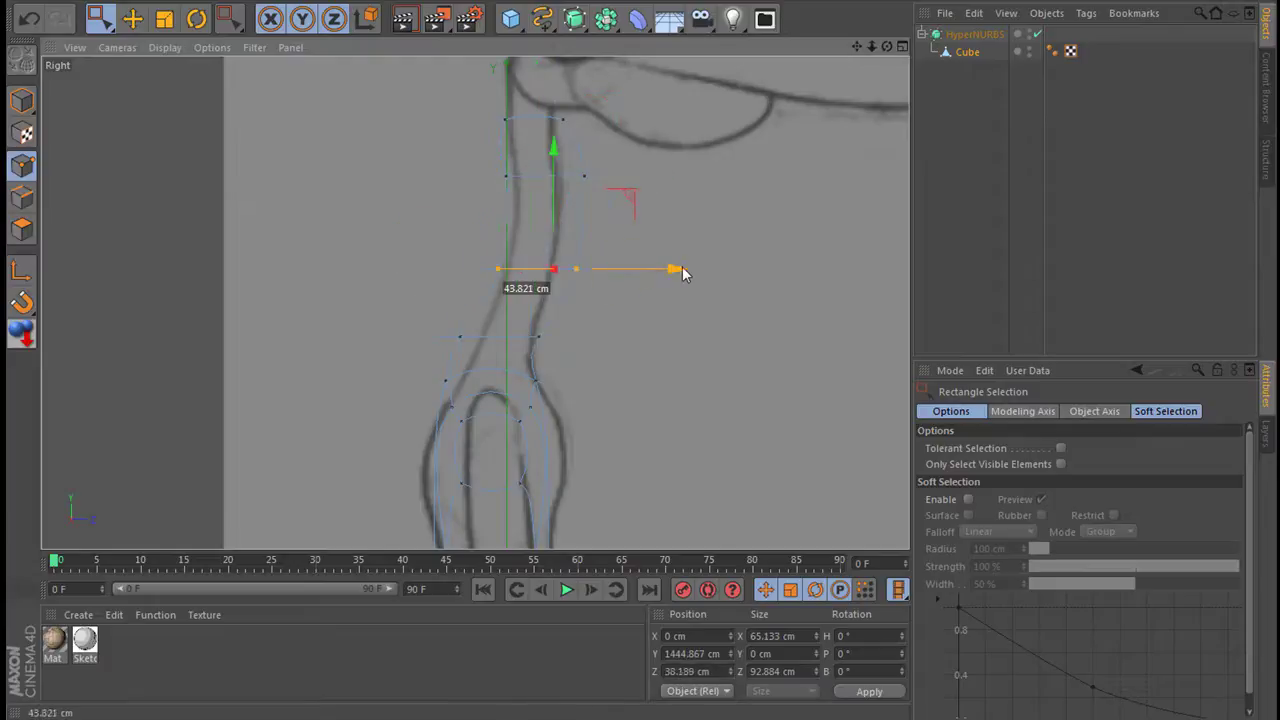
pyautogui.moveTo(422, 312)
pyautogui.mouseDown()
pyautogui.moveTo(614, 349)
pyautogui.moveTo(644, 339)
pyautogui.mouseUp()
# Narrow the top of the neck front-to-back by scaling its top points along Z.
pyautogui.click(22, 229)
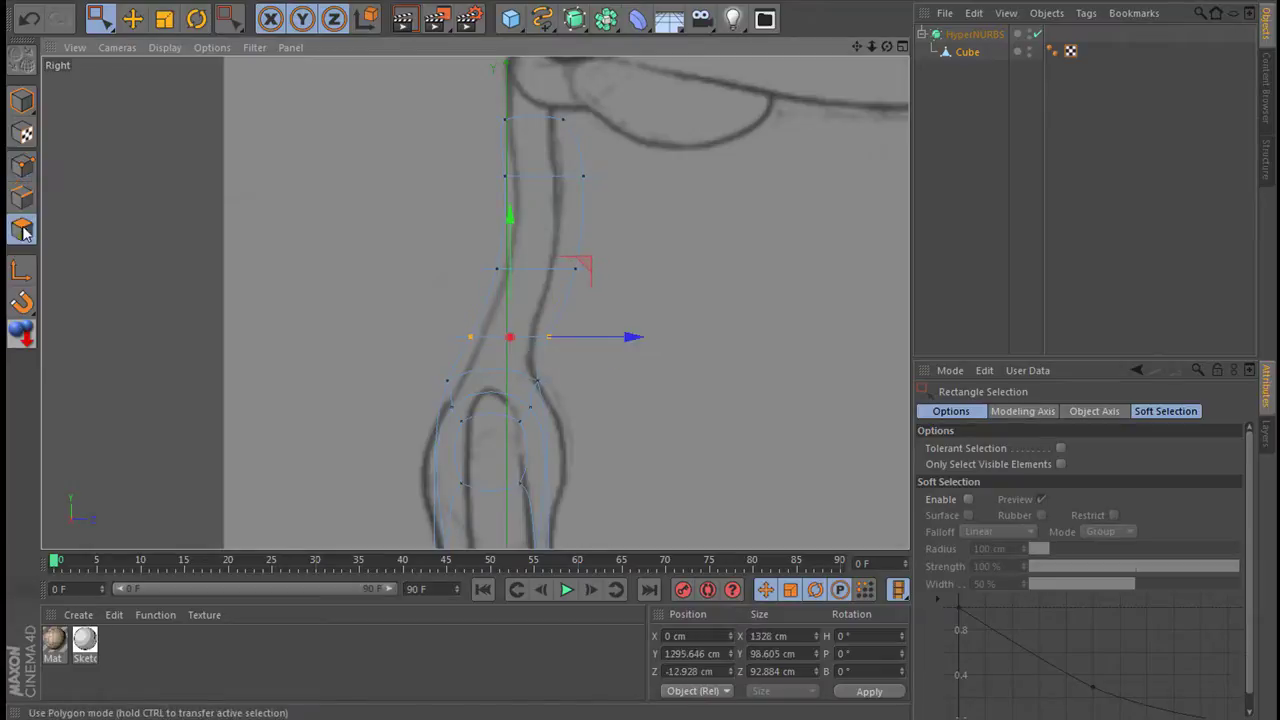
pyautogui.click(614, 147)
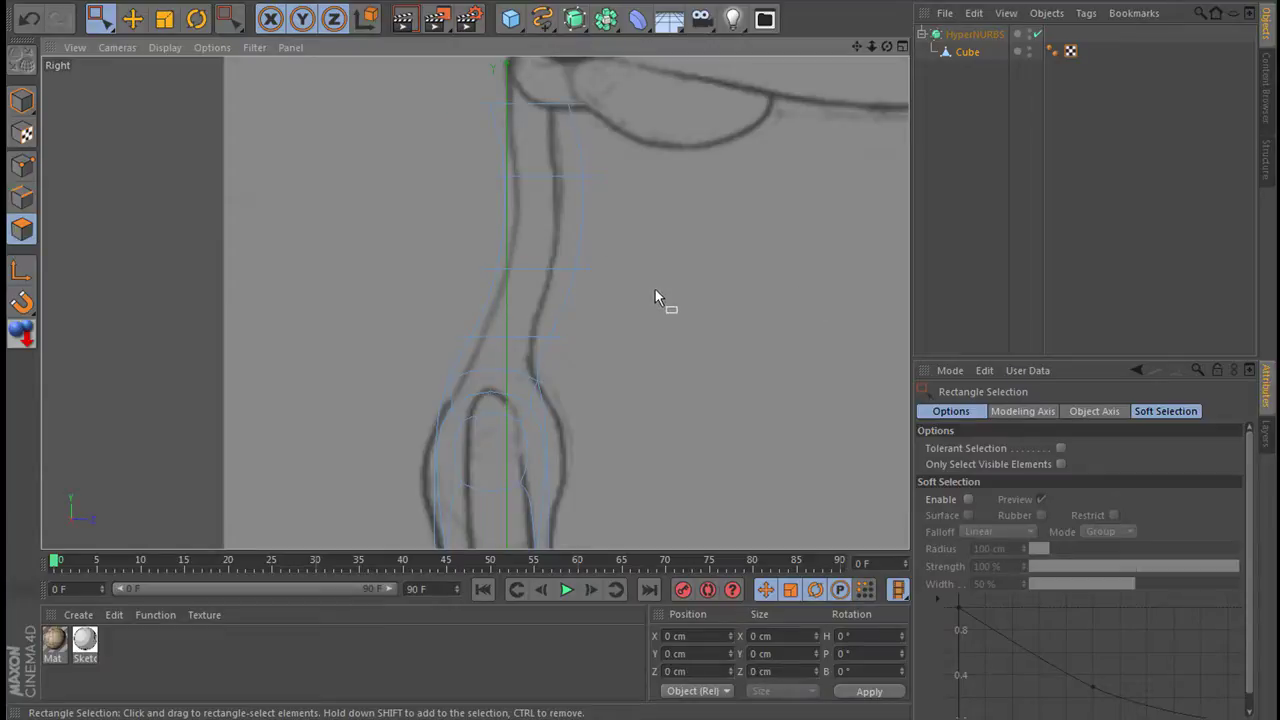
pyautogui.keyDown('alt'); pyautogui.moveTo(640, 341); pyautogui.dragTo(640, 285, button='middle'); pyautogui.keyUp('alt')
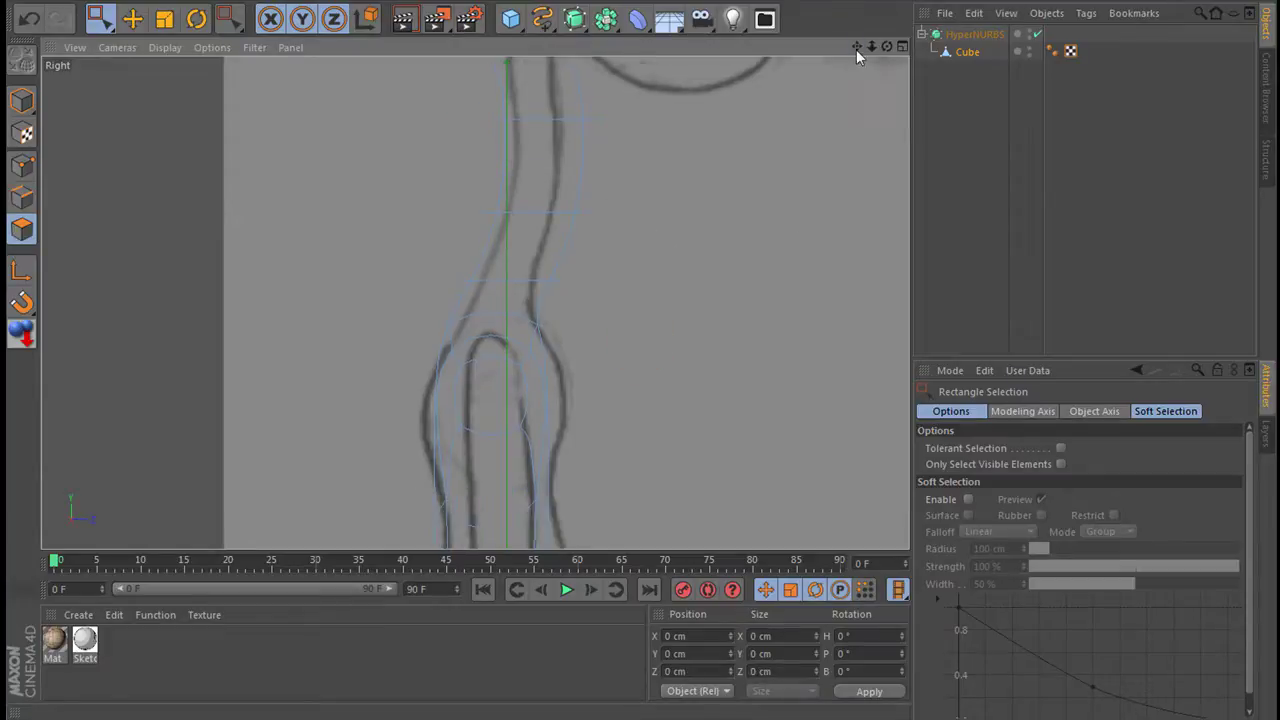
pyautogui.keyDown('alt'); pyautogui.moveTo(640, 341); pyautogui.dragTo(640, 451, button='middle'); pyautogui.keyUp('alt')
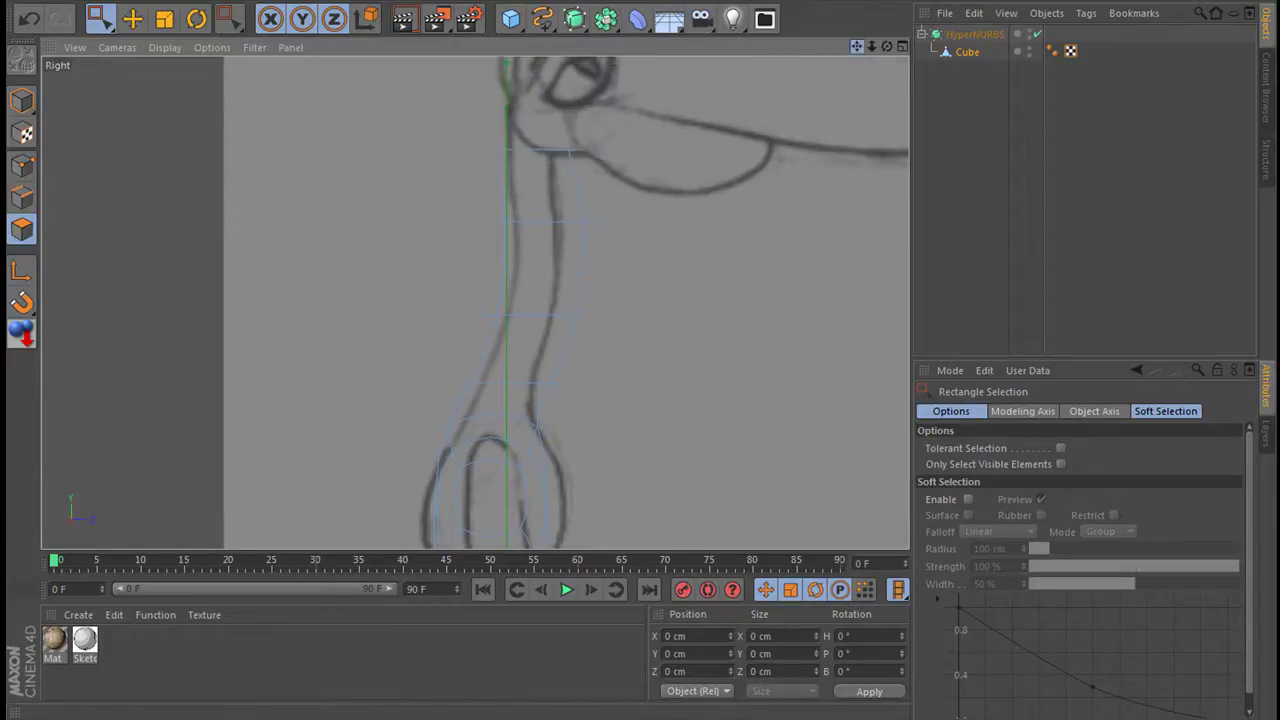
pyautogui.click(24, 164)
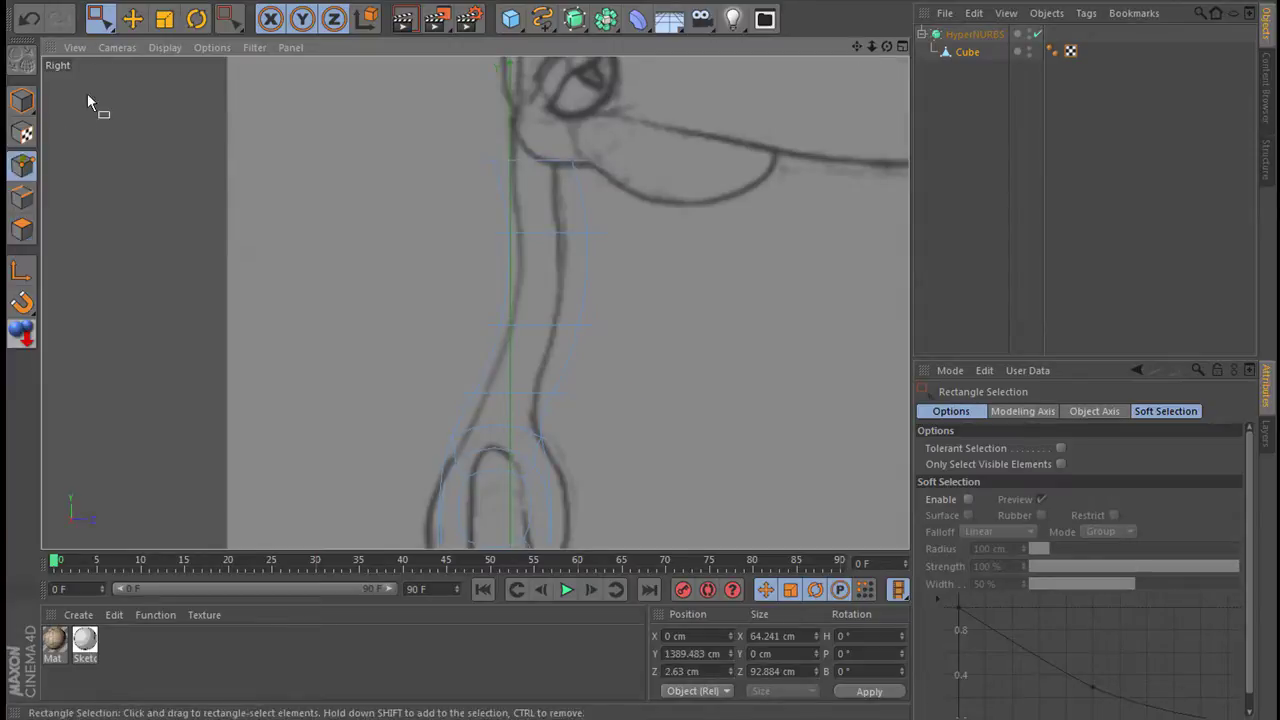
pyautogui.moveTo(561, 164); pyautogui.dragTo(561, 165)
pyautogui.press('t')
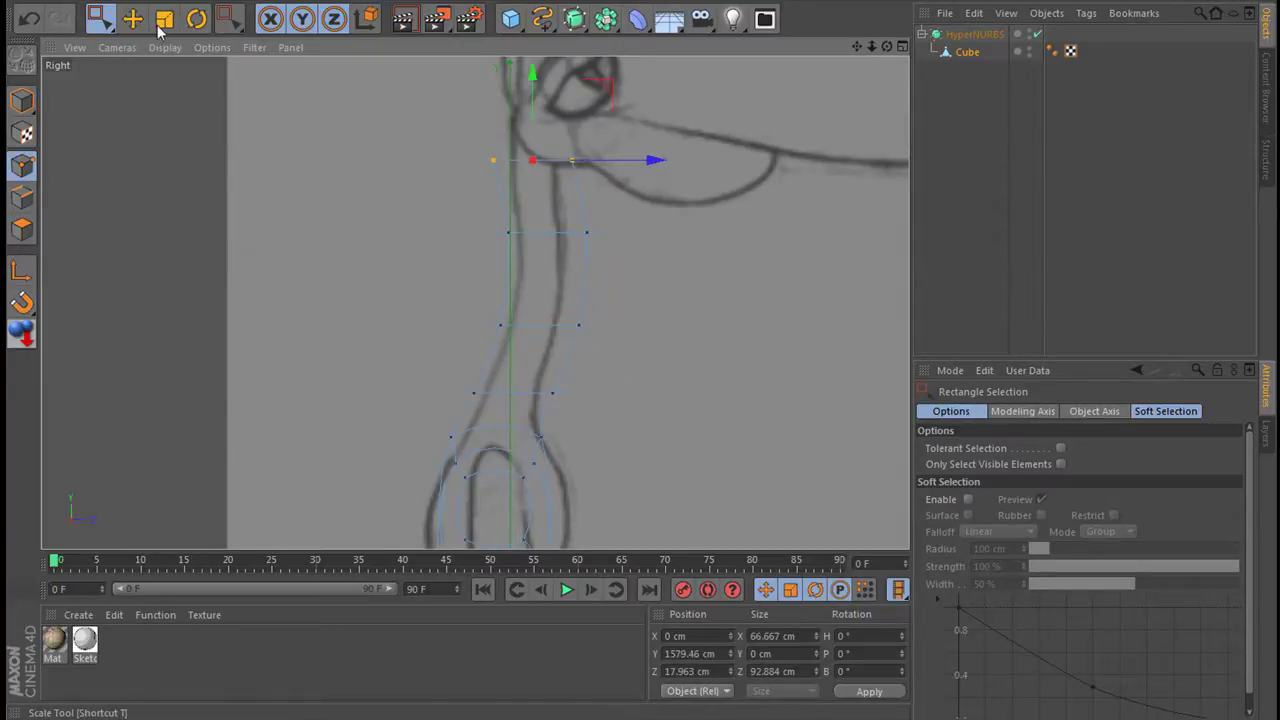
pyautogui.moveTo(657, 161); pyautogui.dragTo(627, 170)
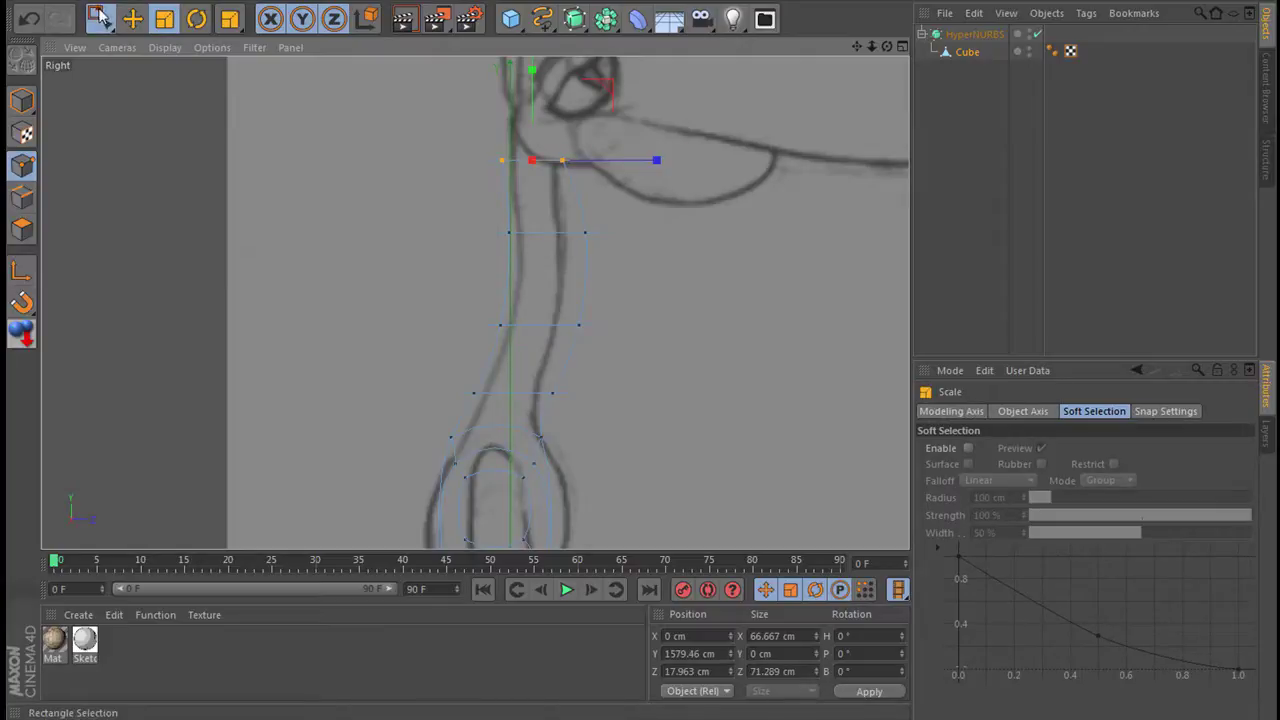
# Slim the lower neck point rows to about 62% front-to-back.
pyautogui.click(104, 18)
pyautogui.moveTo(475, 224); pyautogui.dragTo(612, 250)
pyautogui.click(168, 24)
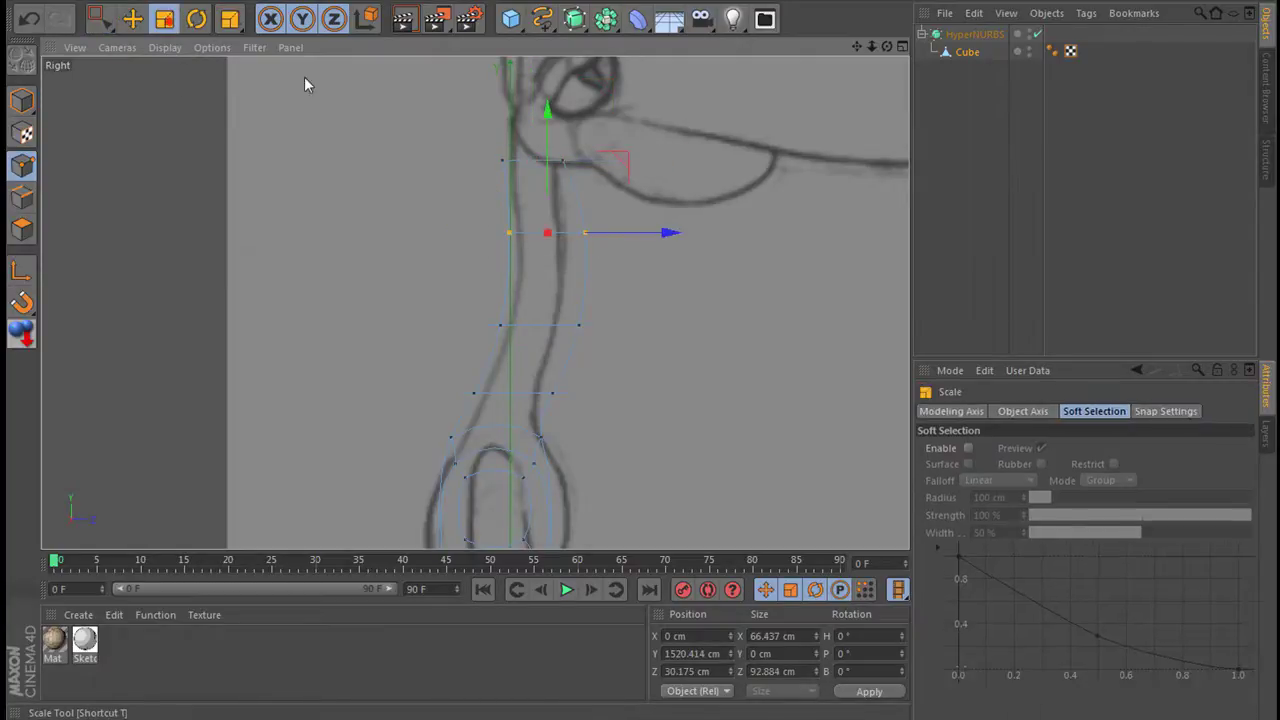
pyautogui.moveTo(643, 240); pyautogui.dragTo(602, 234)
pyautogui.click(100, 18)
pyautogui.moveTo(476, 298)
pyautogui.mouseDown()
pyautogui.moveTo(619, 340)
pyautogui.moveTo(650, 331)
pyautogui.moveTo(606, 322)
pyautogui.mouseUp()
pyautogui.press('t')
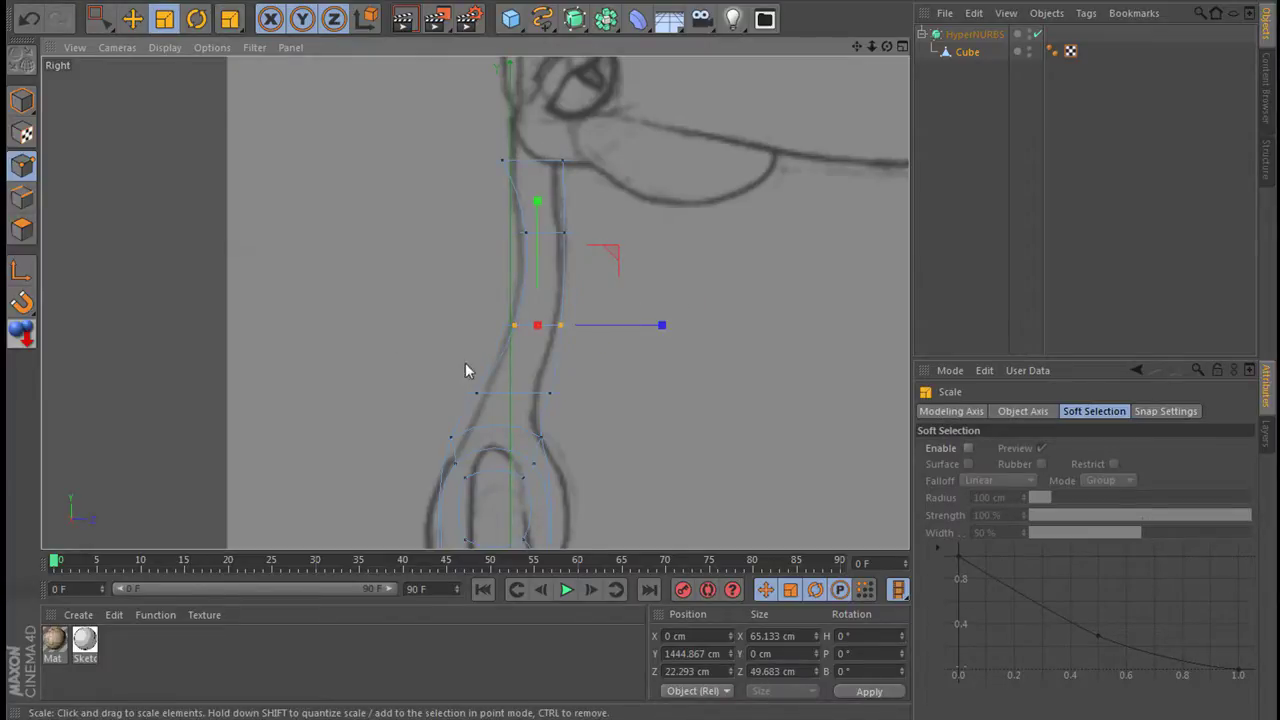
pyautogui.click(900, 48)
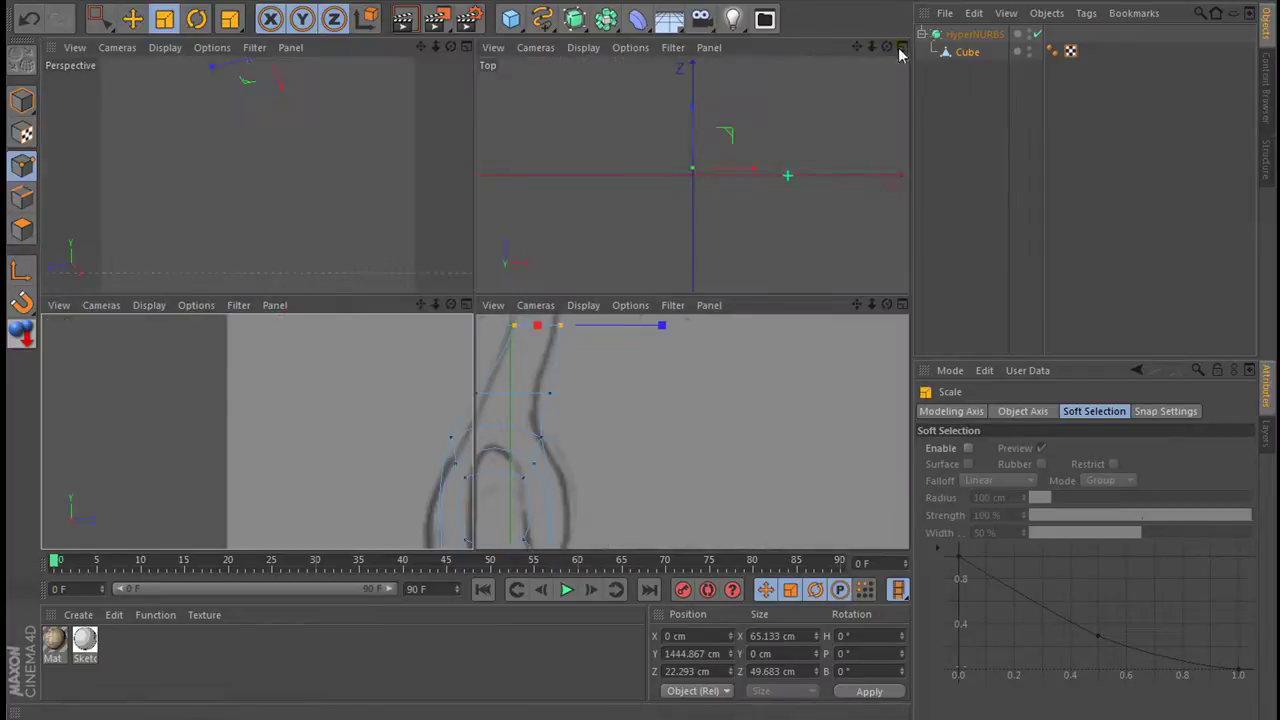
pyautogui.click(900, 309)
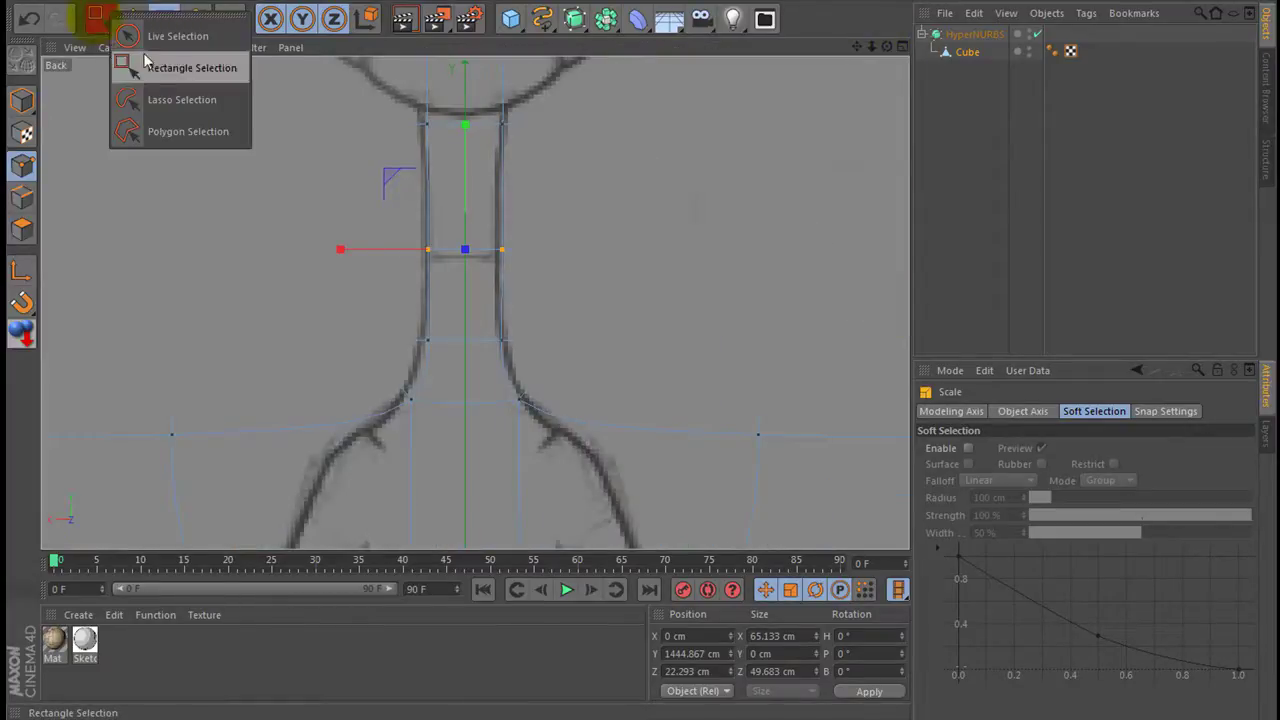
pyautogui.moveTo(97, 22); pyautogui.dragTo(186, 34)
pyautogui.click(700, 215)
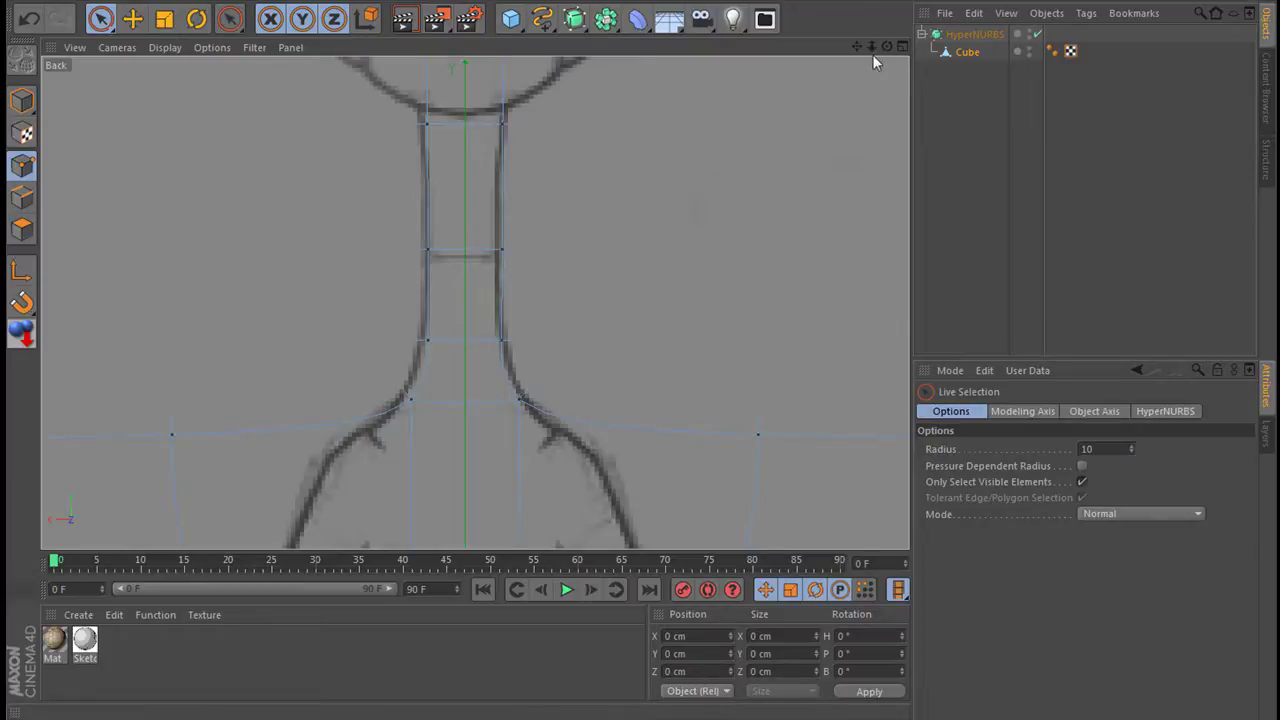
pyautogui.scroll(-2, 666, 452)
pyautogui.scroll(-2, 666, 452)
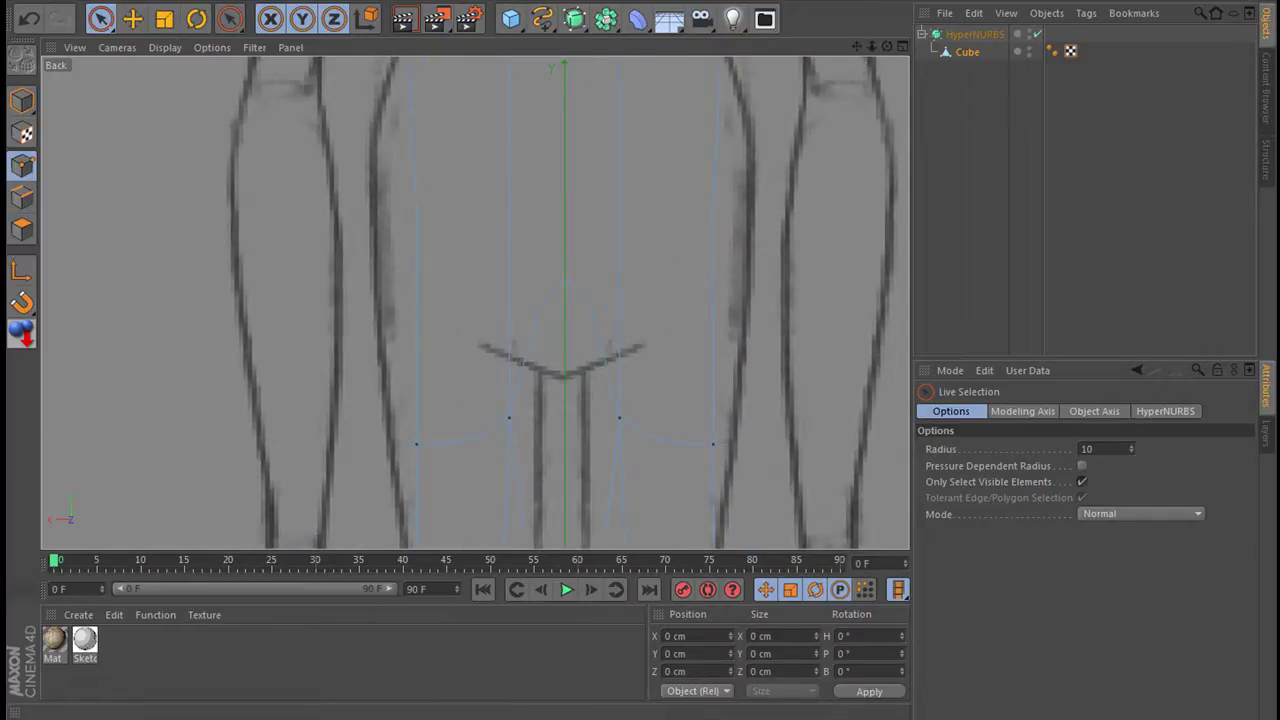
pyautogui.click(1038, 34)
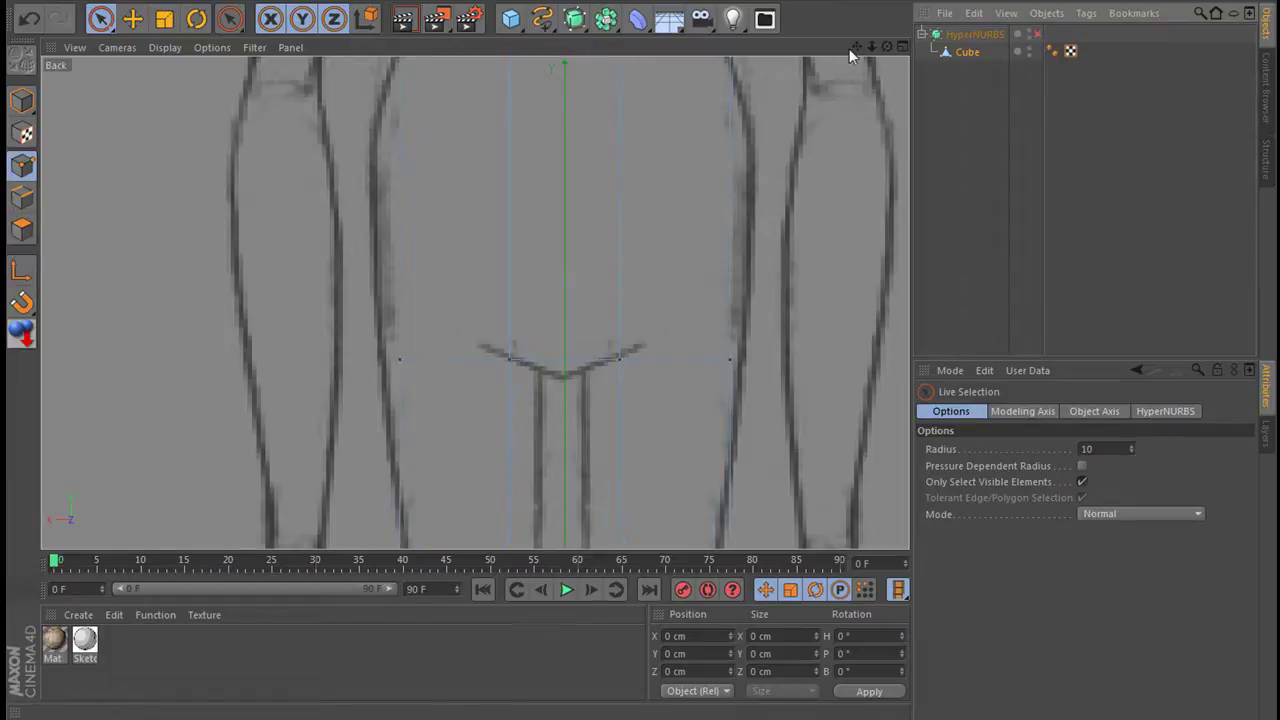
pyautogui.scroll(-2, 640, 340)
pyautogui.scroll(2, 596, 254)
pyautogui.scroll(2, 654, 227)
pyautogui.scroll(-2, 755, 190)
pyautogui.scroll(1, 751, 189)
pyautogui.scroll(2, 751, 189)
pyautogui.scroll(2, 750, 190)
pyautogui.scroll(-1, 619, 233)
pyautogui.scroll(-1, 620, 232)
# Cut a Knife loop across both side boxes just below the hips.
pyautogui.click(22, 197)
pyautogui.press('m')
pyautogui.press('s')
pyautogui.rightClick(267, 203)
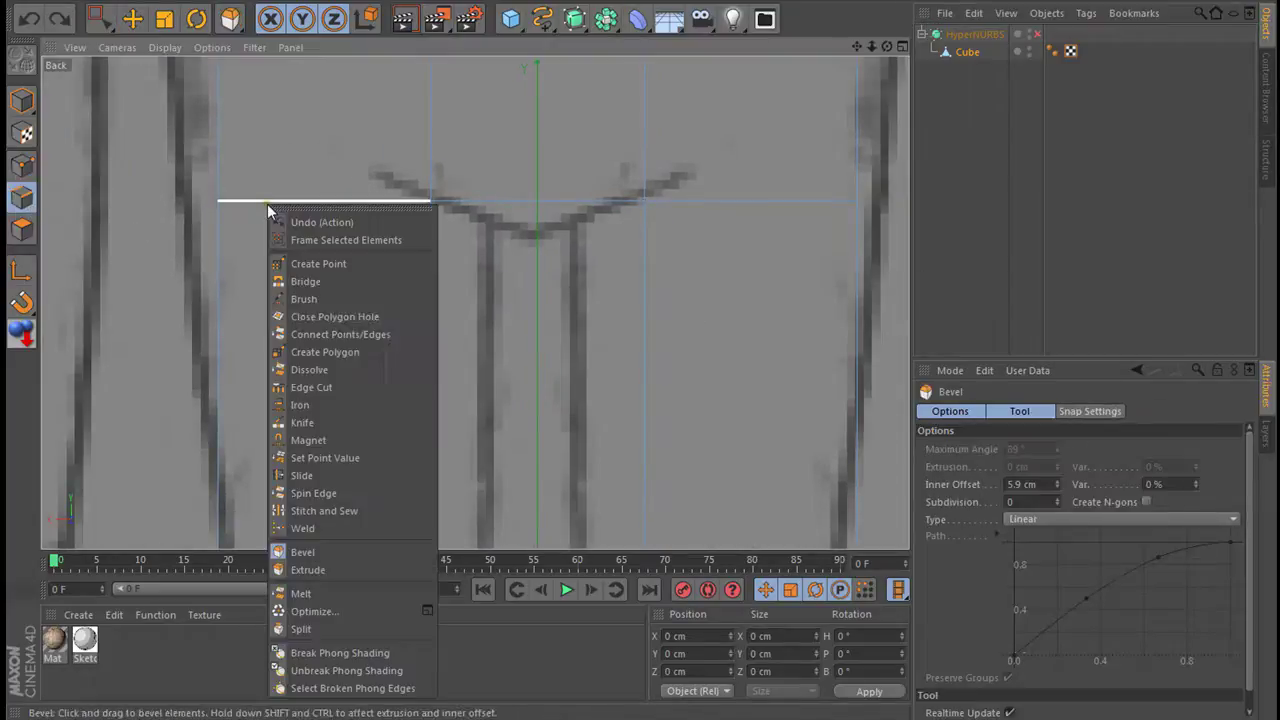
pyautogui.click(339, 420)
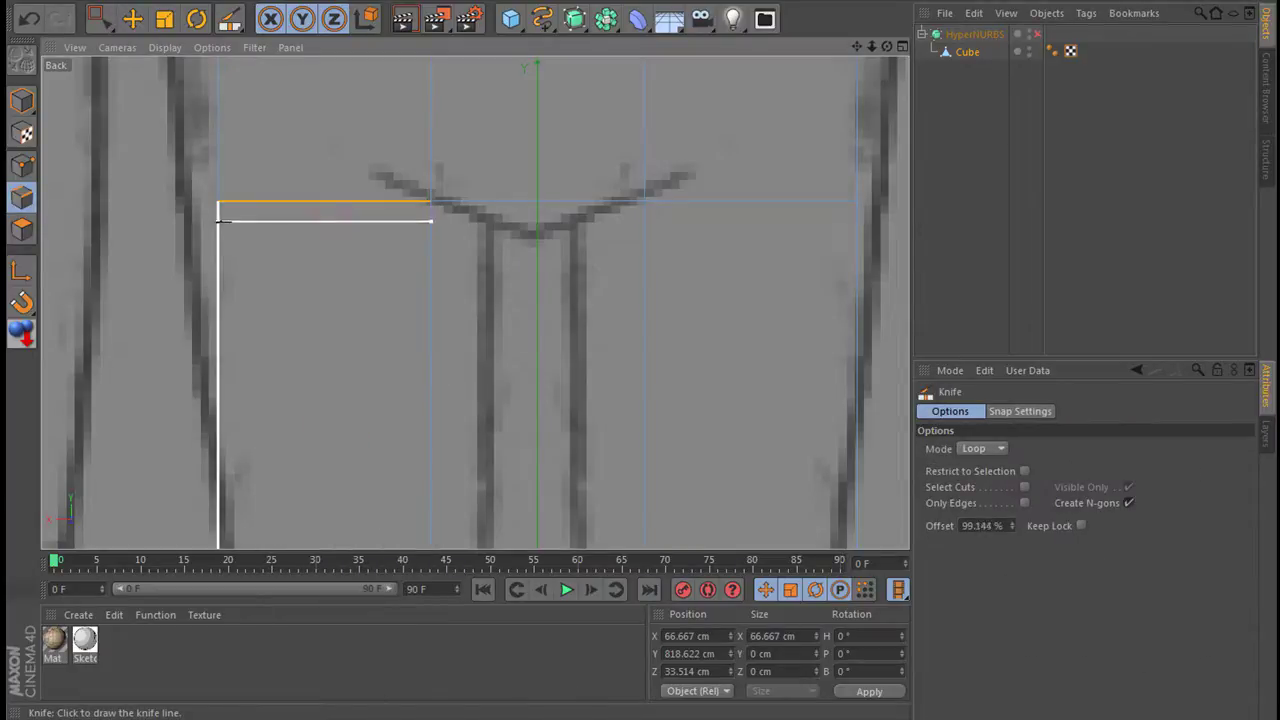
pyautogui.click(220, 229)
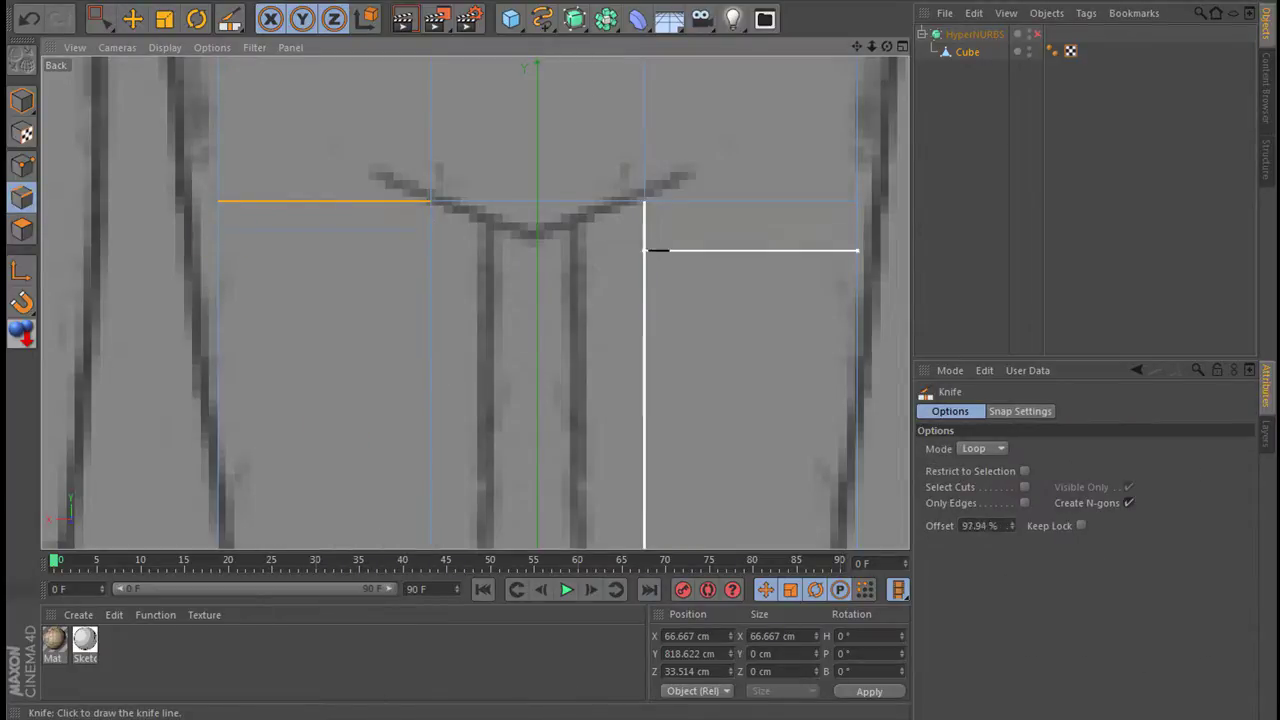
pyautogui.click(645, 224)
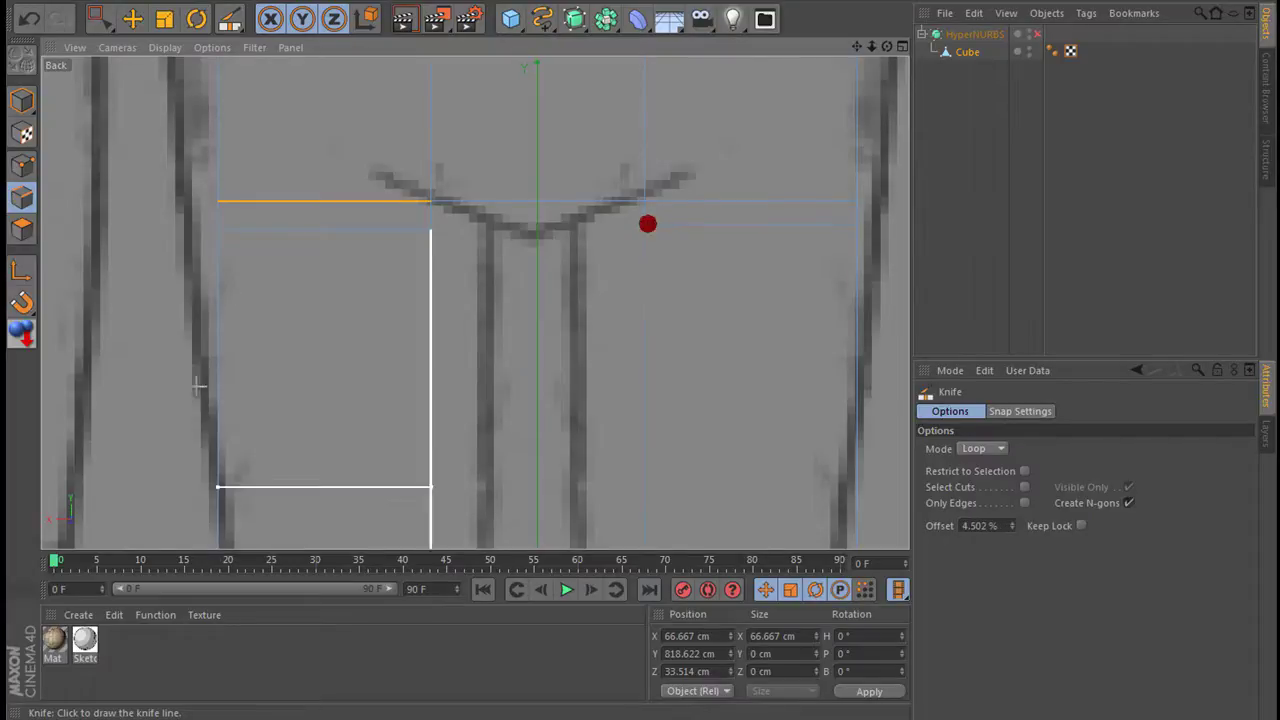
# Copy the left points' Y position onto the right points, leveling both at 809.656 cm.
pyautogui.click(22, 165)
pyautogui.click(98, 18)
pyautogui.moveTo(199, 220); pyautogui.dragTo(440, 273)
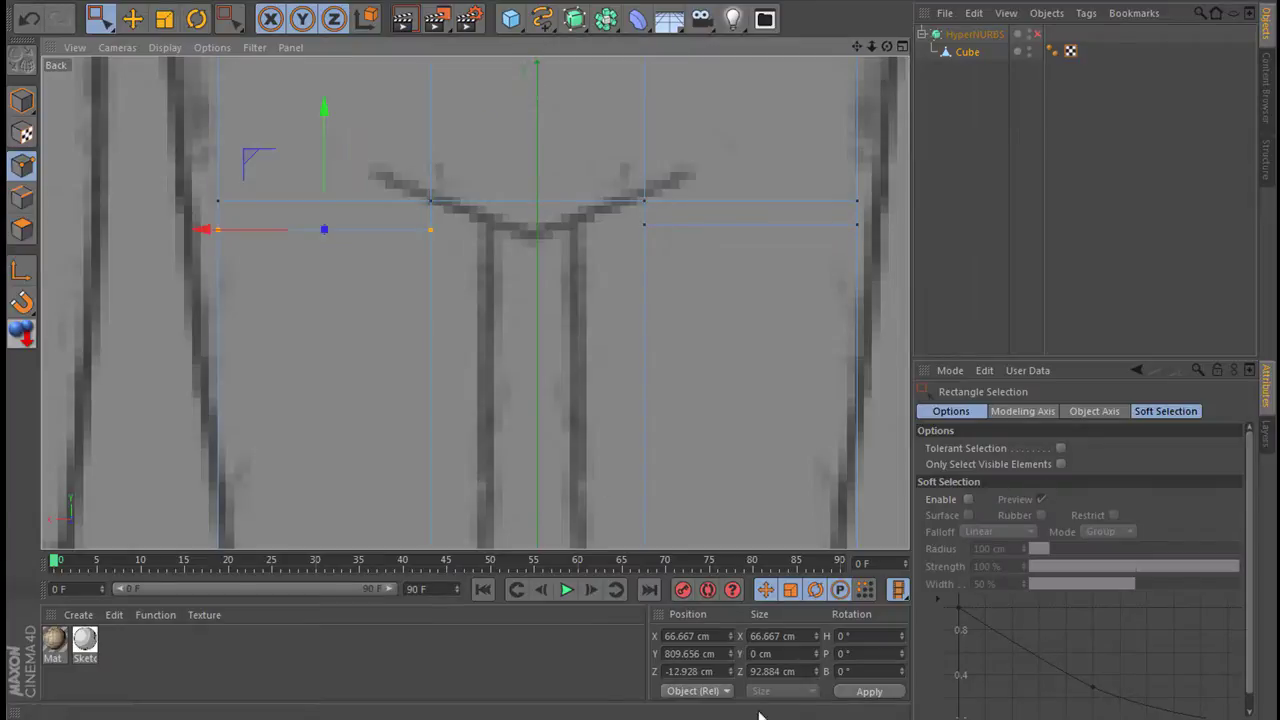
pyautogui.click(705, 653)
pyautogui.rightClick(712, 653)
pyautogui.click(728, 652)
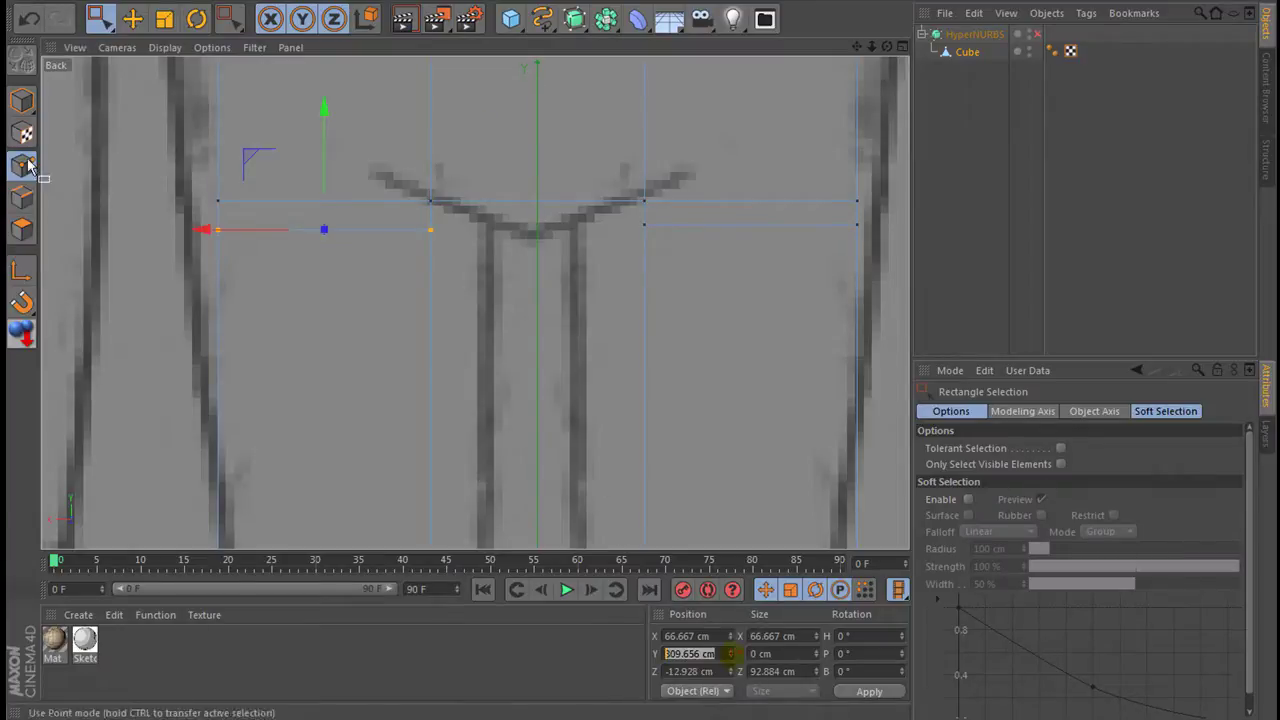
pyautogui.moveTo(610, 212); pyautogui.dragTo(857, 246)
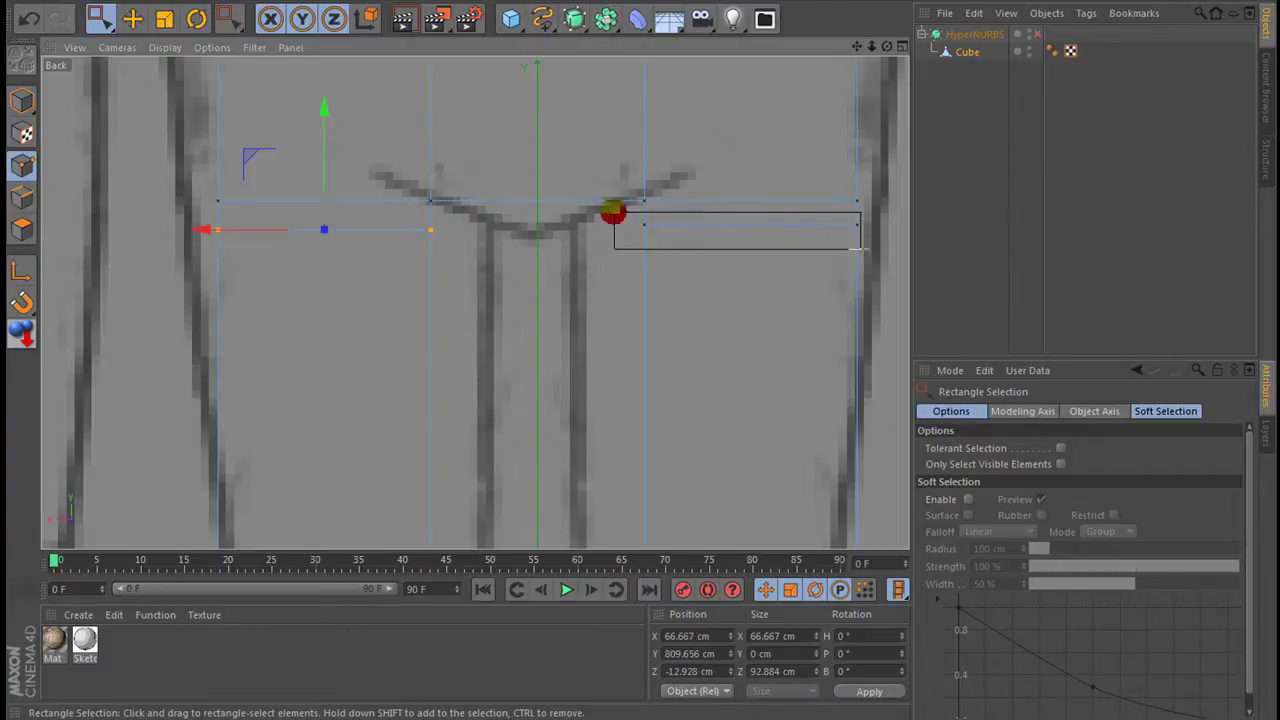
pyautogui.write('-66.667')
pyautogui.moveTo(717, 653); pyautogui.dragTo(688, 653)
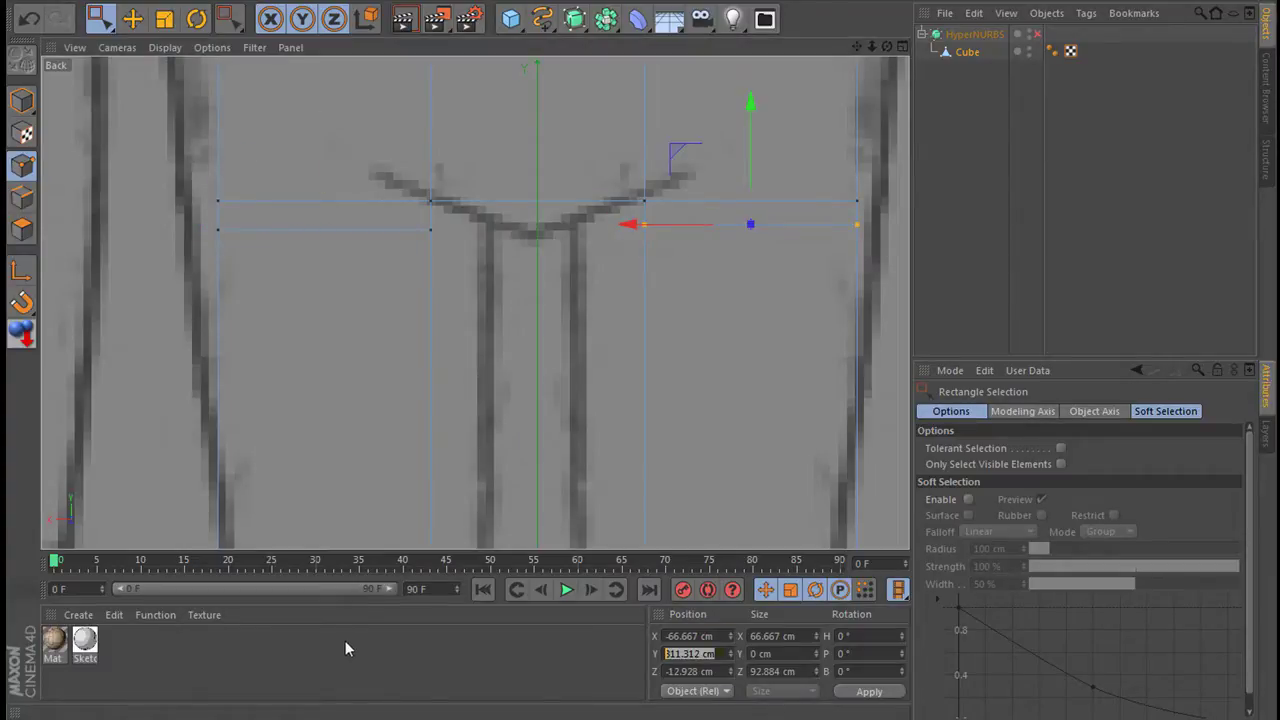
pyautogui.click(870, 691)
pyautogui.click(498, 266)
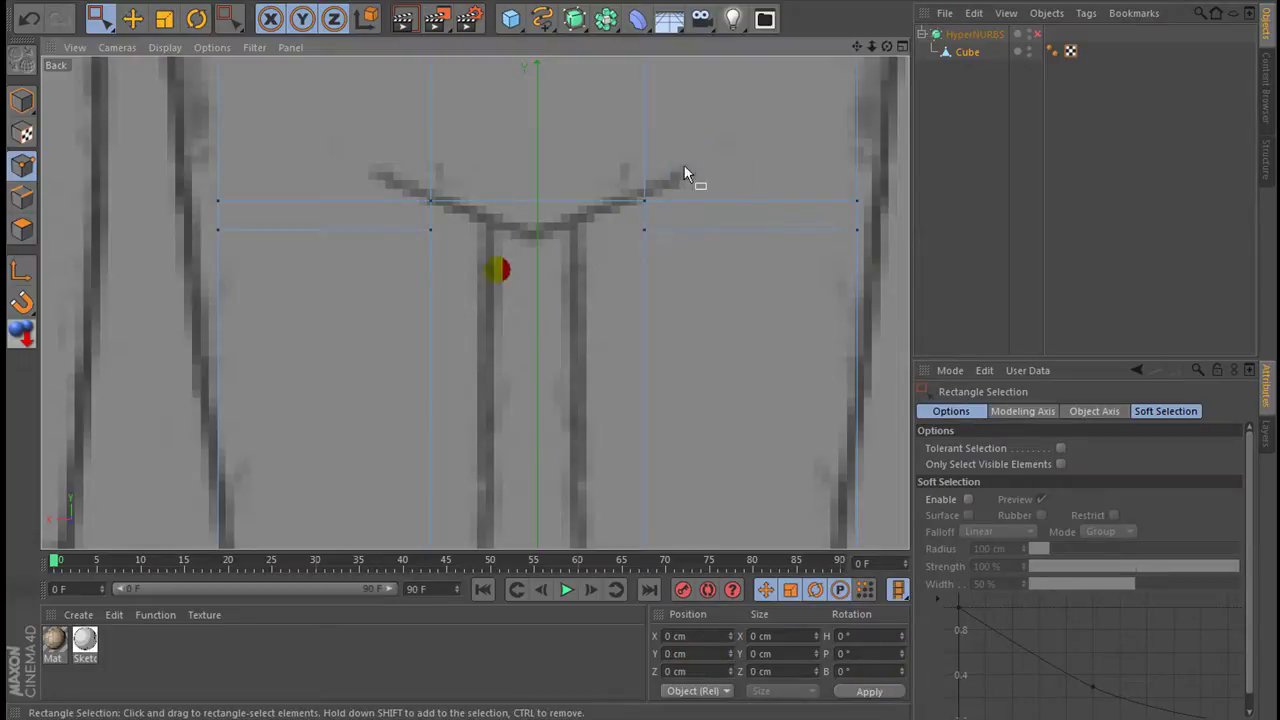
pyautogui.moveTo(874, 46)
pyautogui.mouseDown()
pyautogui.moveTo(760, 189)
pyautogui.moveTo(689, 336)
pyautogui.mouseUp()
# Cut Knife loops across both thighs, plus another loop on the right leg.
pyautogui.scroll(-3, 689, 336)
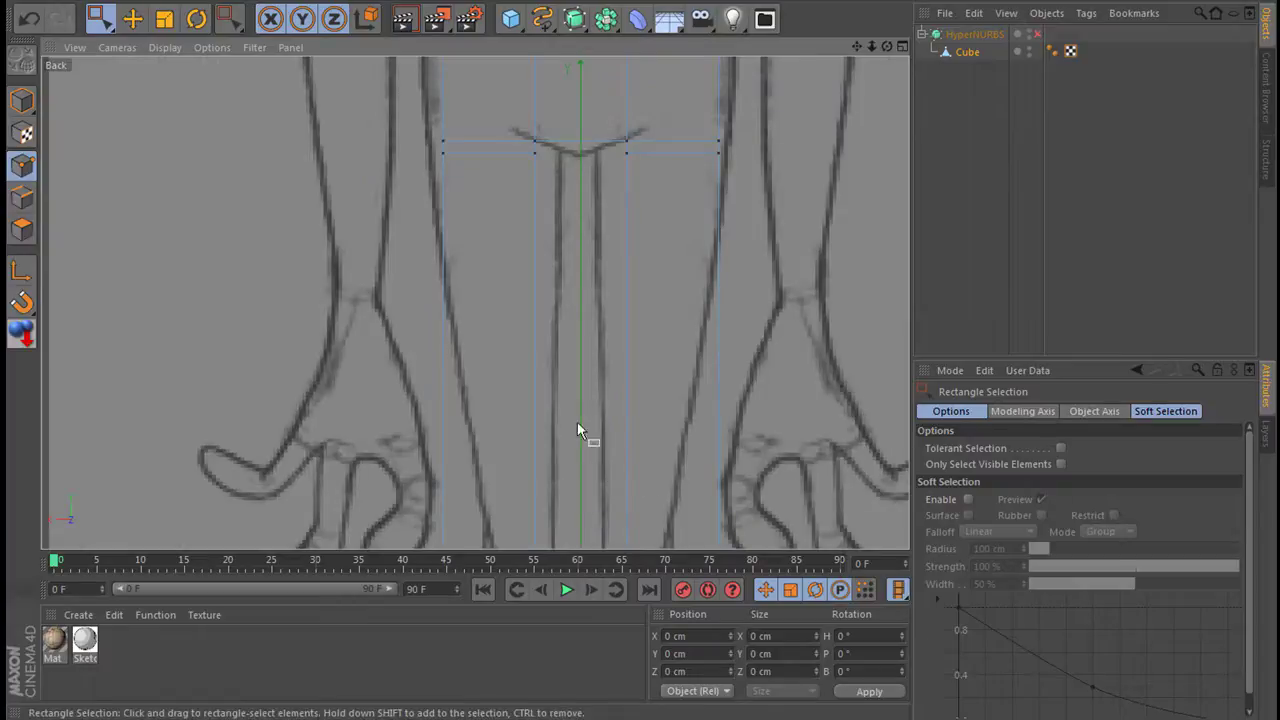
pyautogui.scroll(-1, 520, 407)
pyautogui.scroll(-2, 538, 414)
pyautogui.scroll(1, 598, 403)
pyautogui.scroll(2, 656, 340)
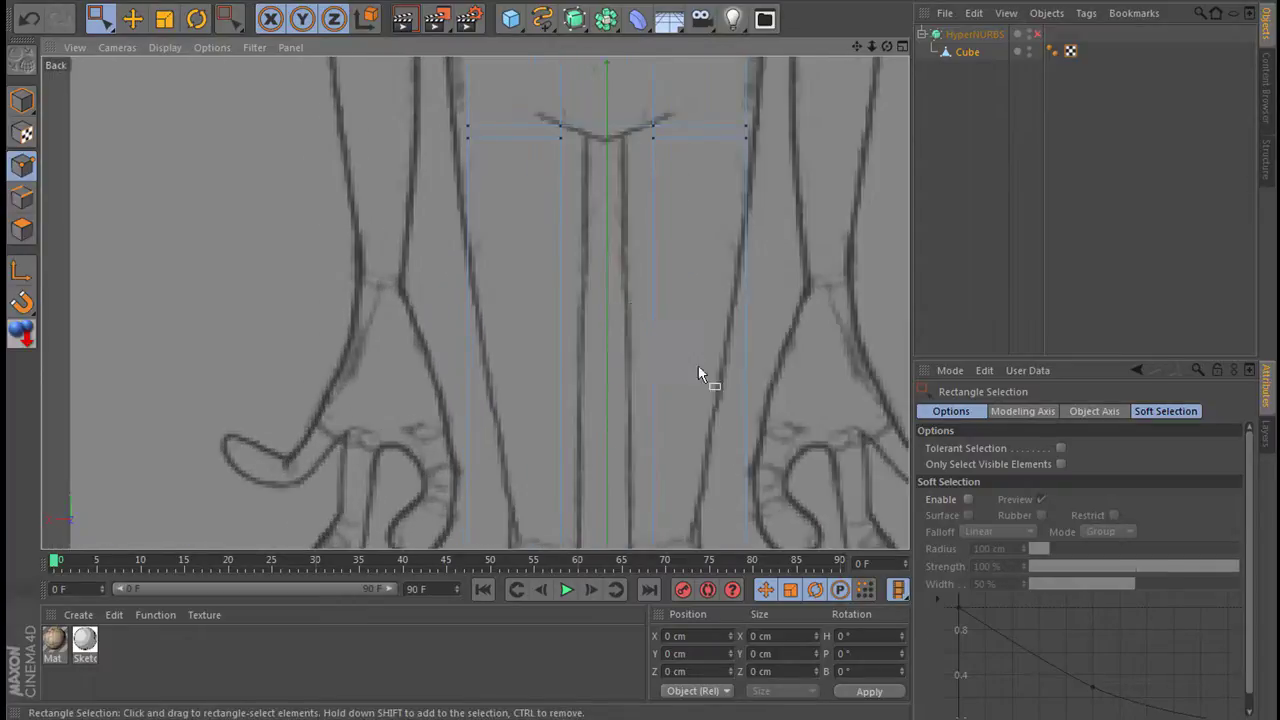
pyautogui.rightClick(530, 315)
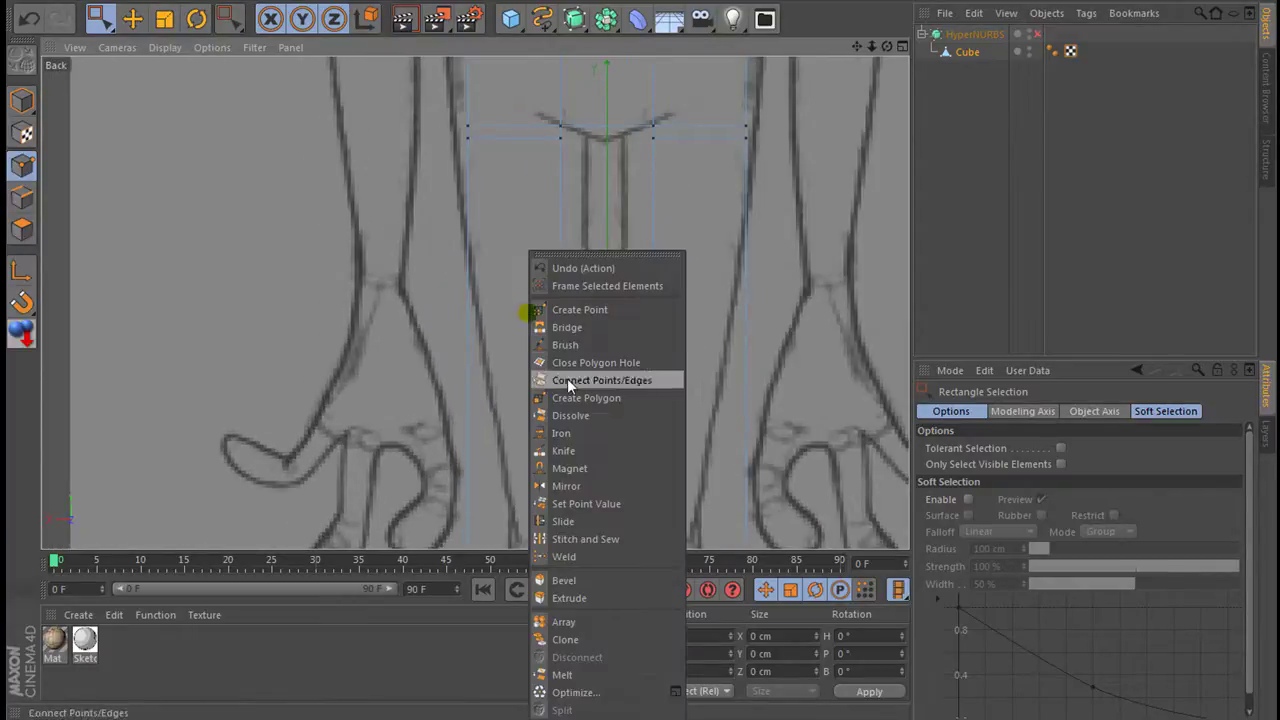
pyautogui.click(586, 452)
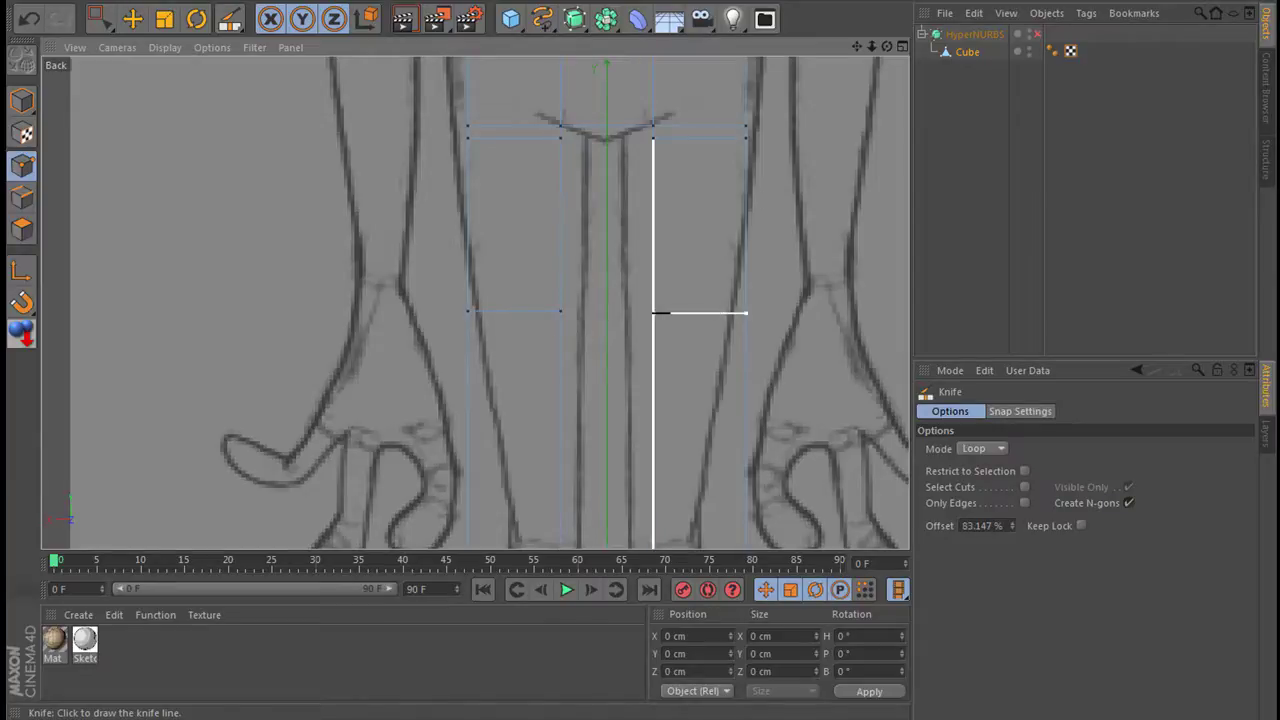
pyautogui.scroll(-2, 519, 309)
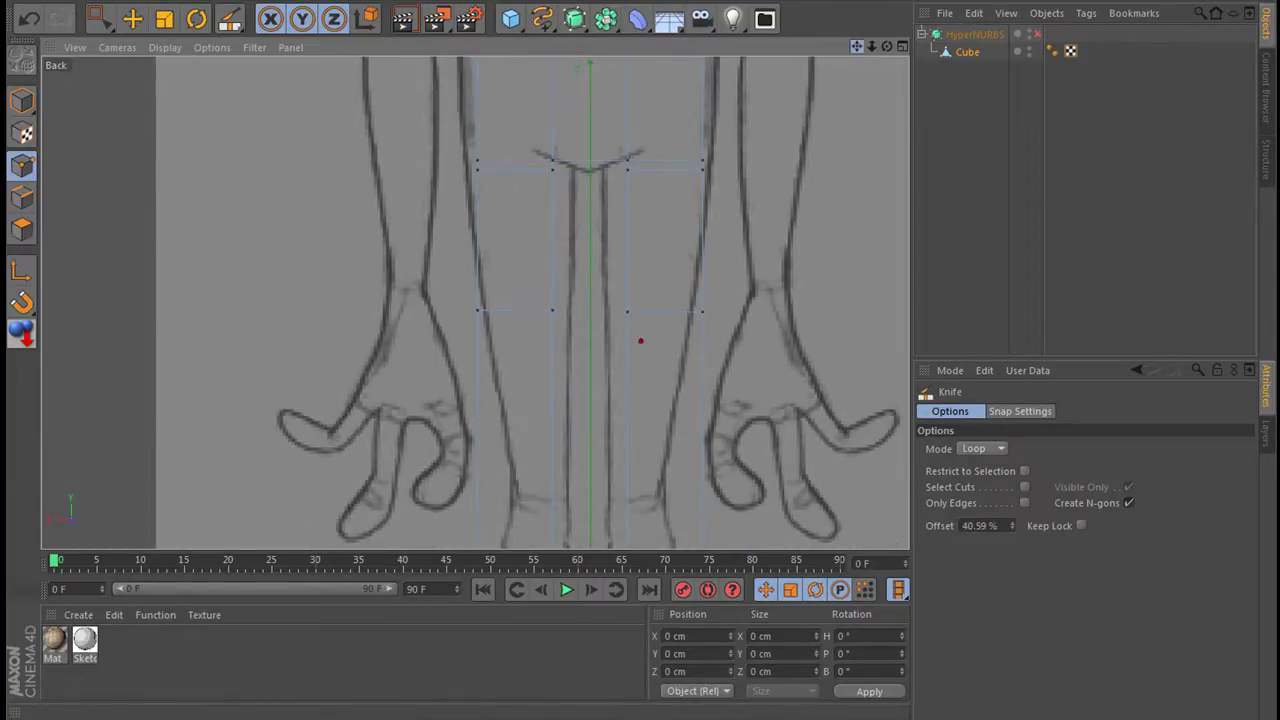
pyautogui.moveTo(859, 44); pyautogui.dragTo(640, 337)
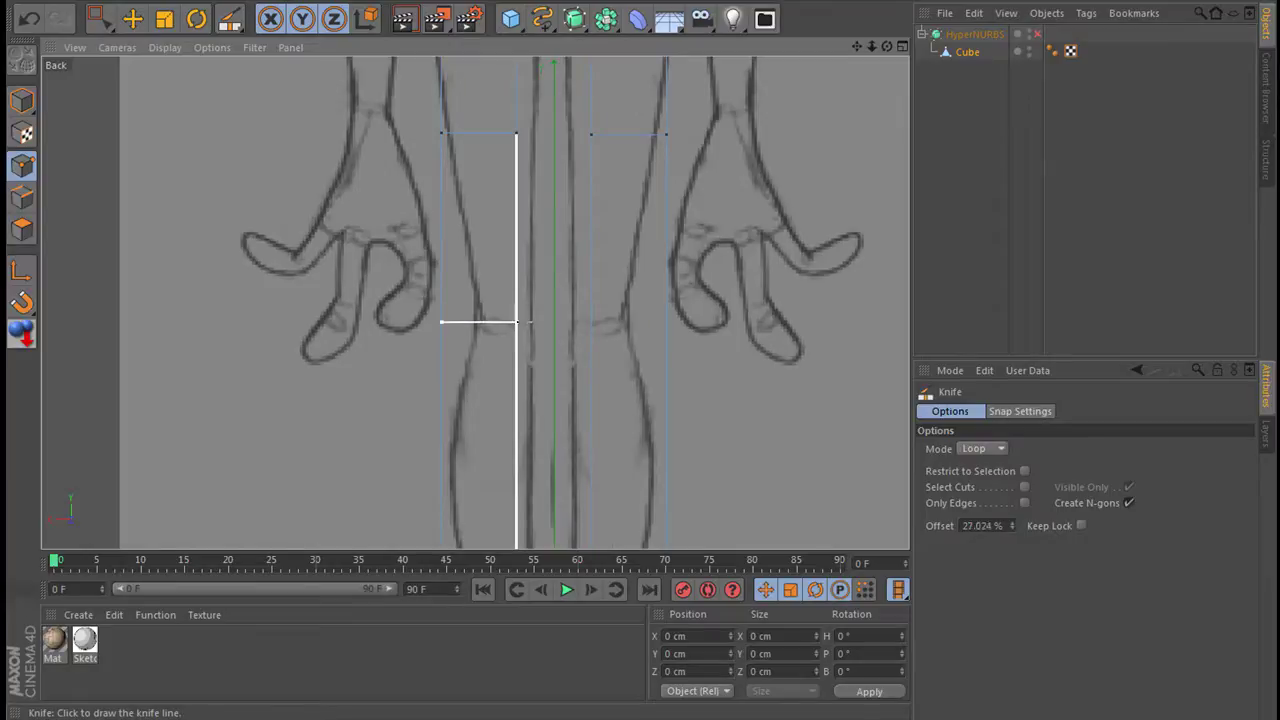
pyautogui.click(594, 316)
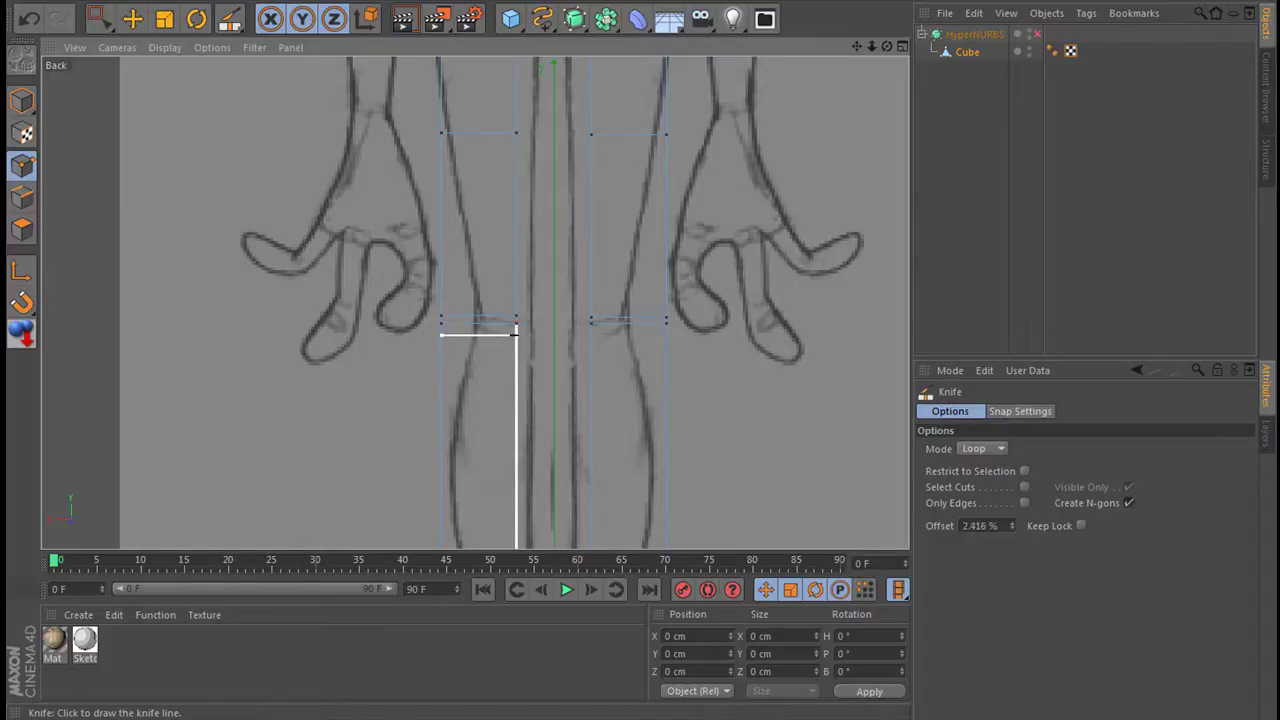
pyautogui.click(518, 331)
pyautogui.click(591, 332)
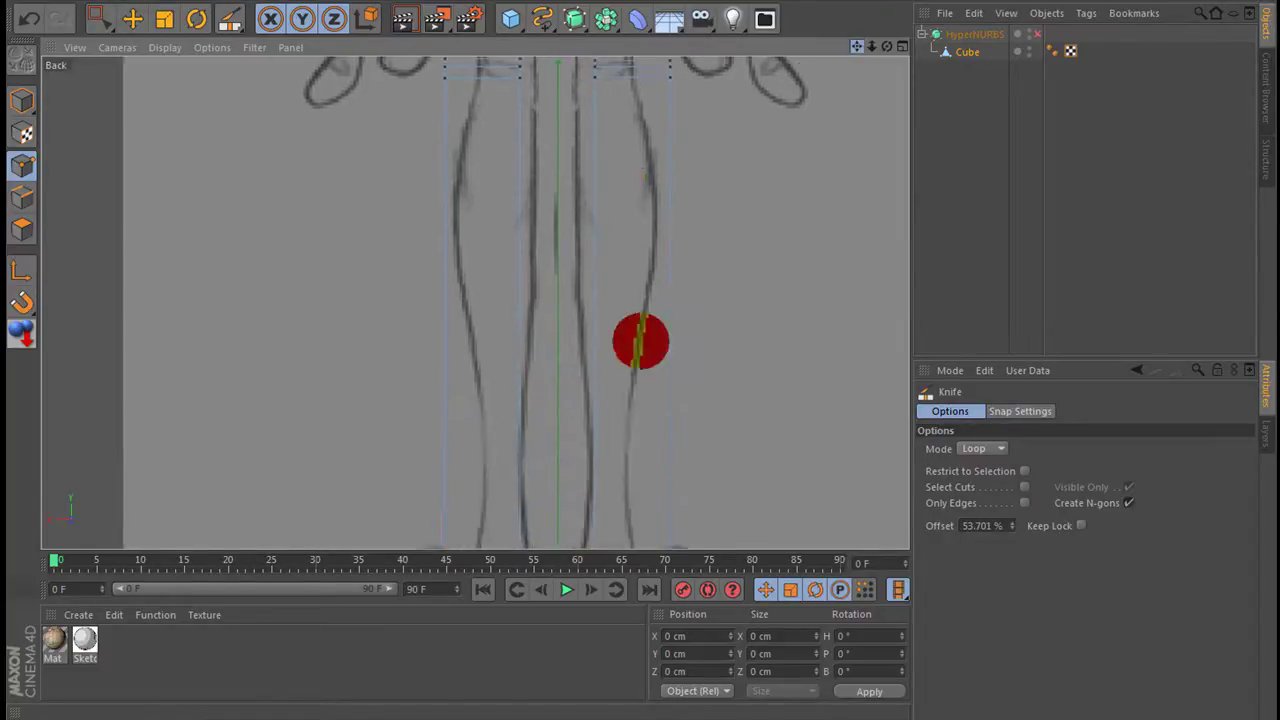
# Add loop cuts across the shins, just above the ankles, and at mid-thigh on both legs.
pyautogui.moveTo(857, 46); pyautogui.dragTo(508, 232)
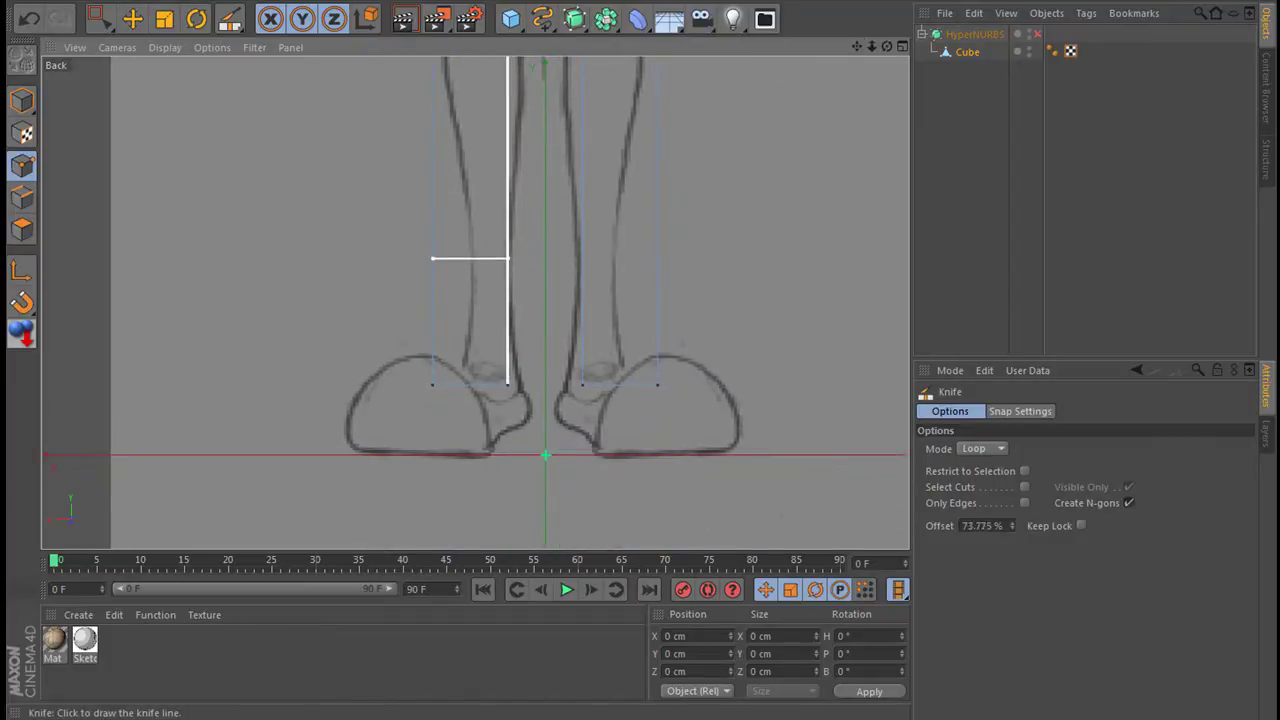
pyautogui.click(581, 254)
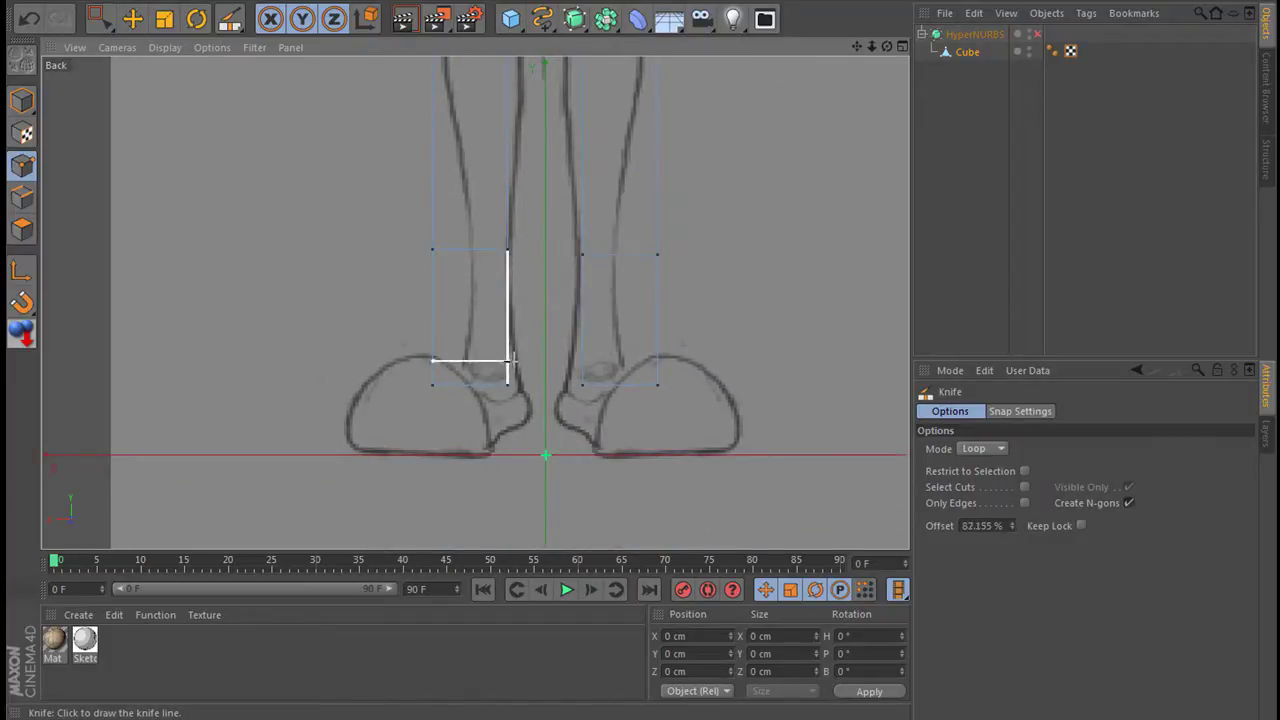
pyautogui.click(508, 376)
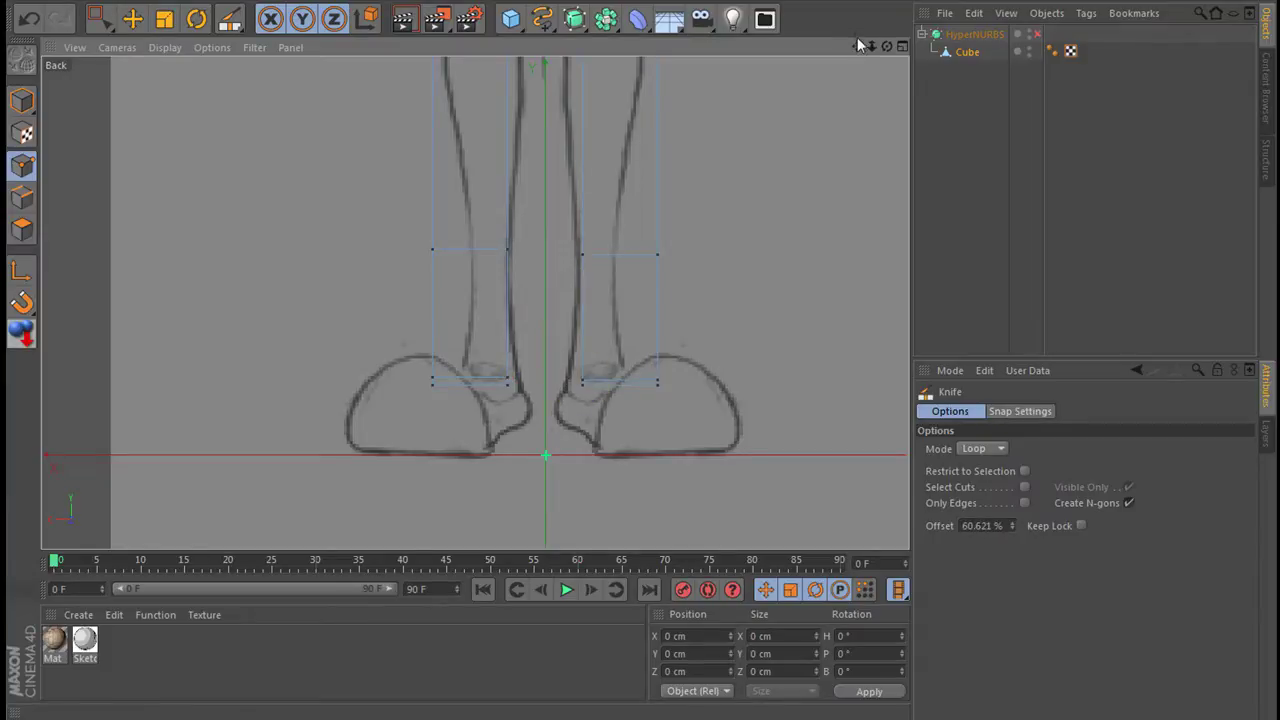
pyautogui.moveTo(857, 46); pyautogui.dragTo(643, 350)
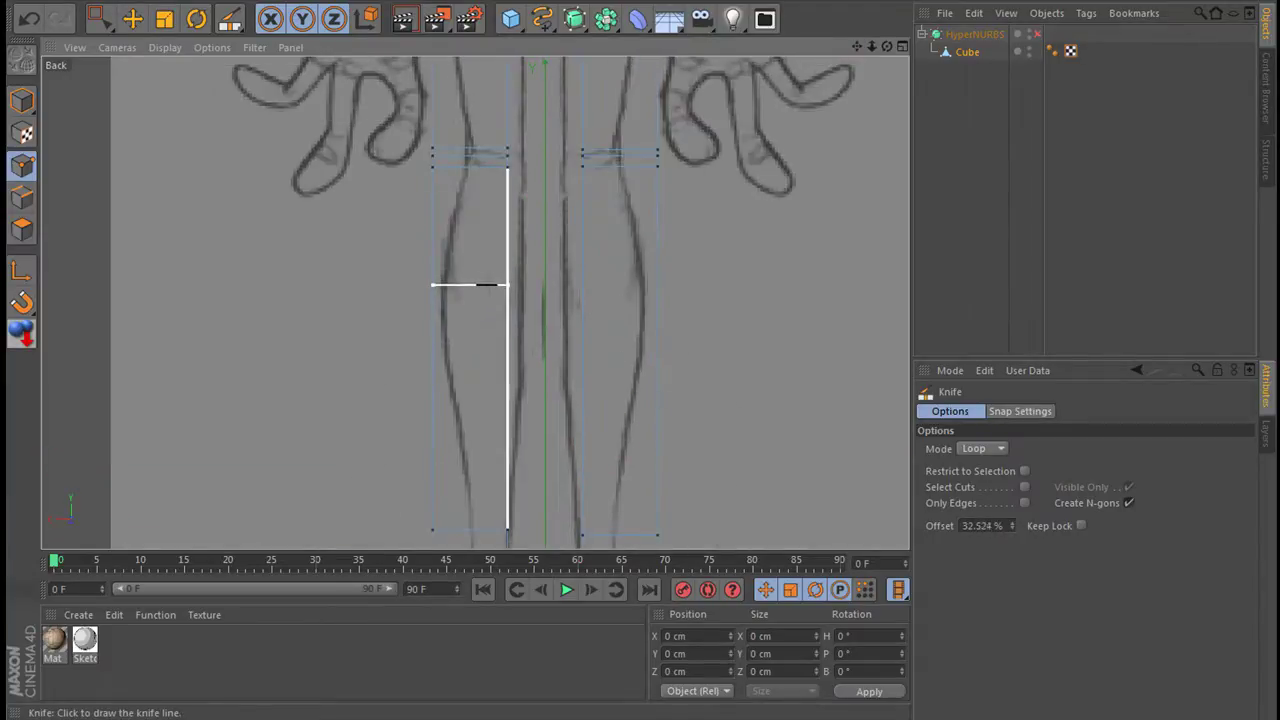
pyautogui.click(486, 285)
pyautogui.click(584, 285)
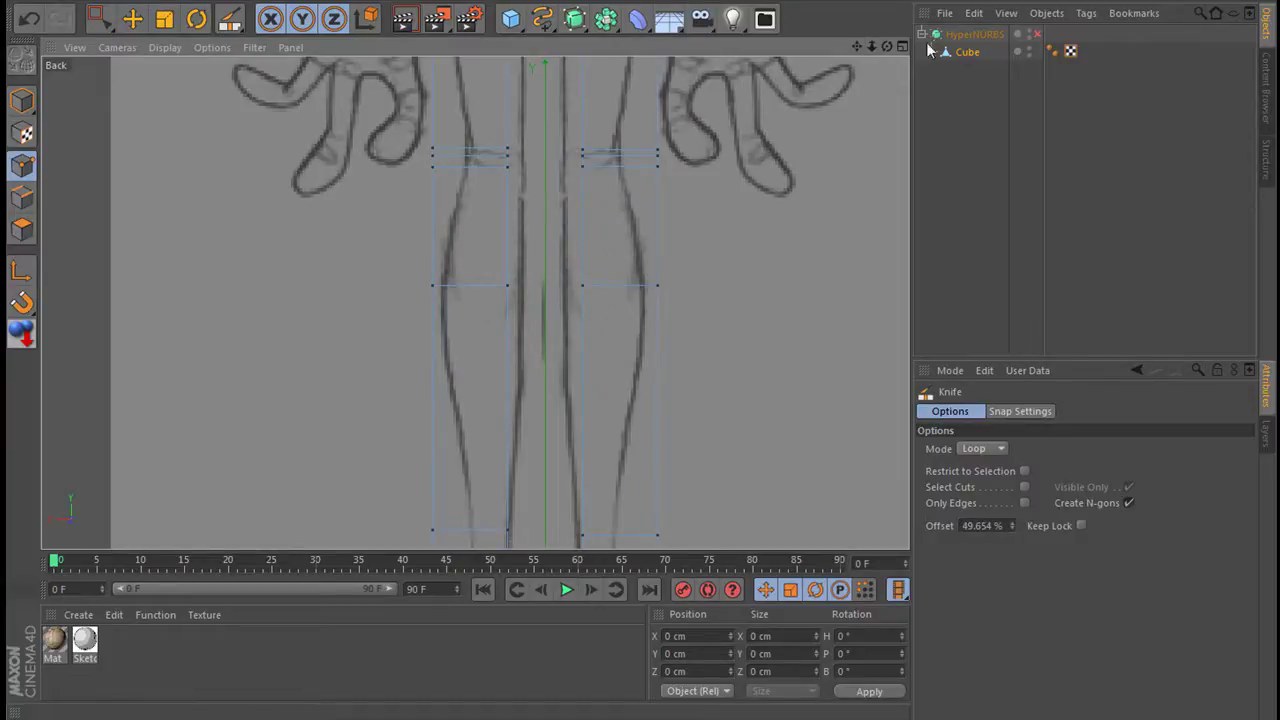
pyautogui.moveTo(857, 46); pyautogui.dragTo(640, 340)
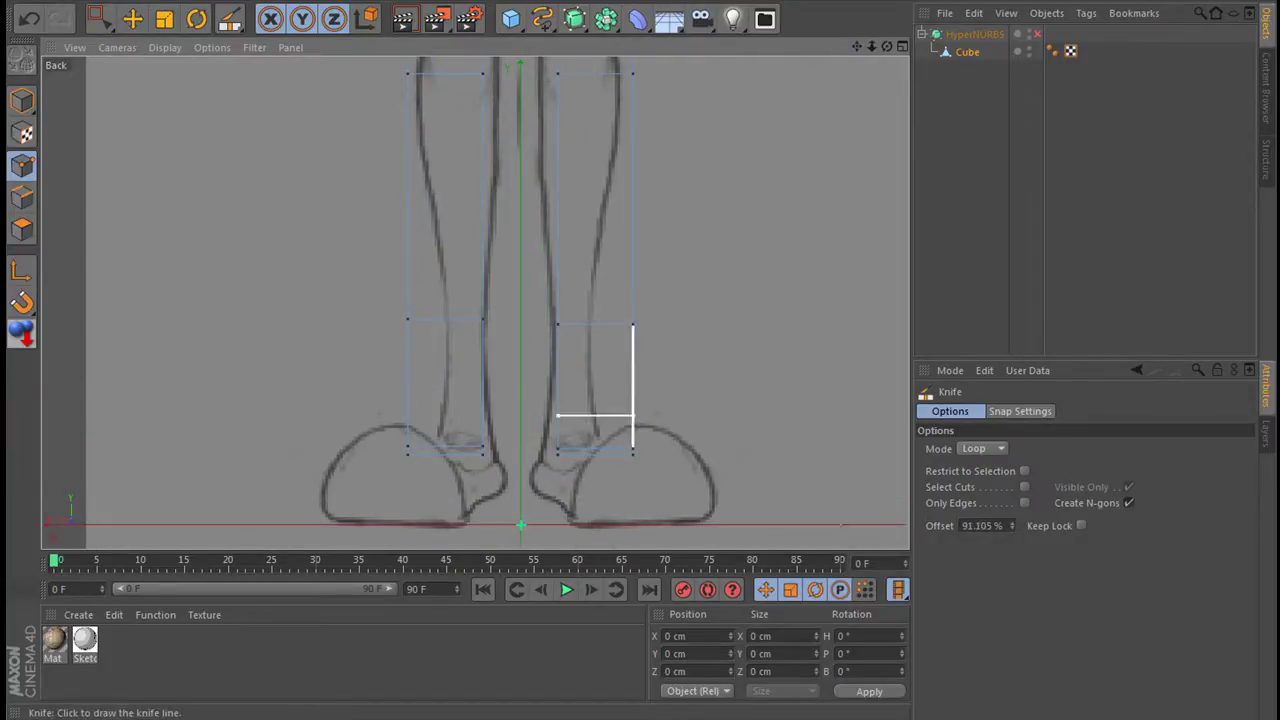
# Scale the outer and inner ankle points of both legs onto the sketch outline.
pyautogui.click(99, 24)
pyautogui.moveTo(388, 425); pyautogui.dragTo(428, 505)
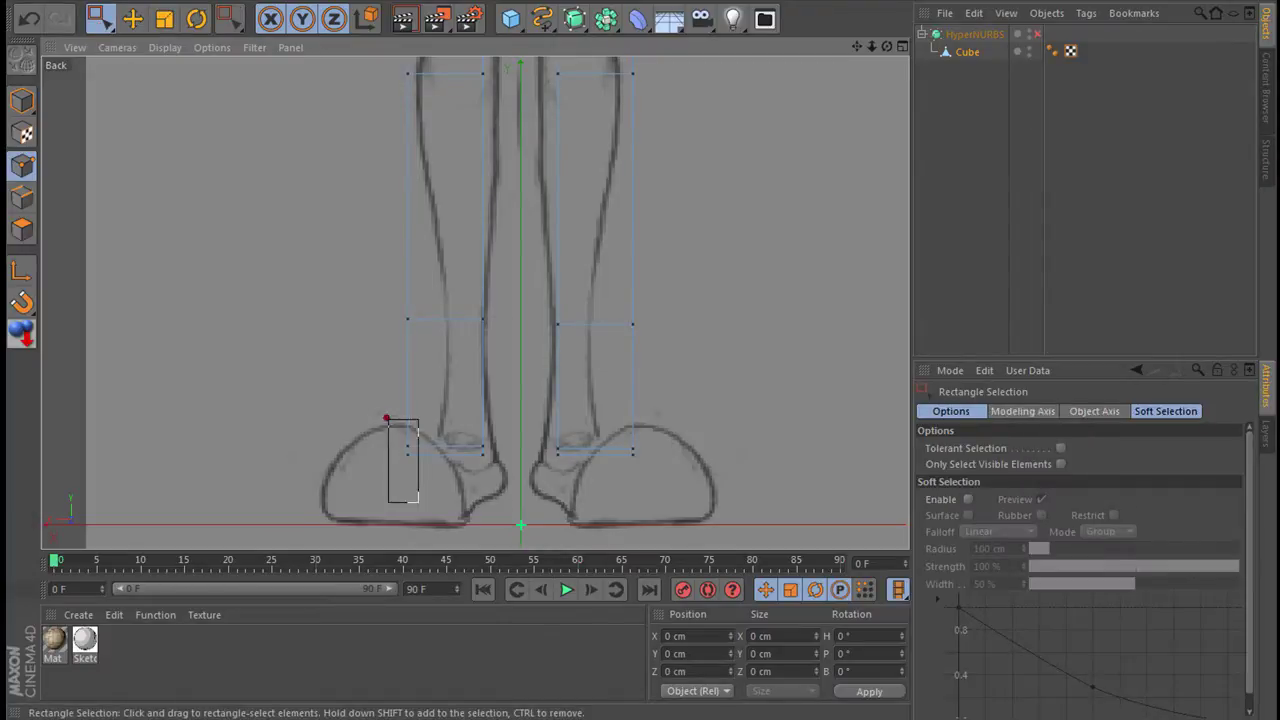
pyautogui.keyDown('shift'); pyautogui.moveTo(593, 437); pyautogui.dragTo(652, 468); pyautogui.keyUp('shift')
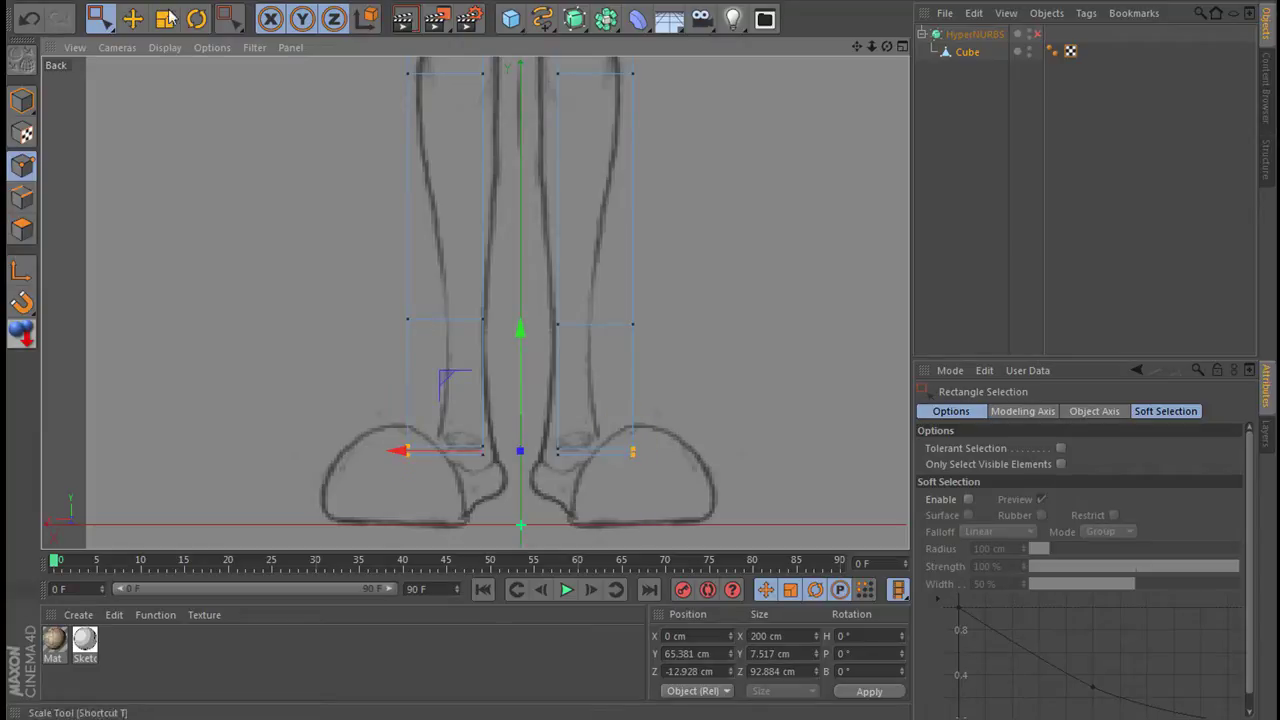
pyautogui.press('t')
pyautogui.moveTo(406, 462); pyautogui.dragTo(437, 452)
pyautogui.click(98, 18)
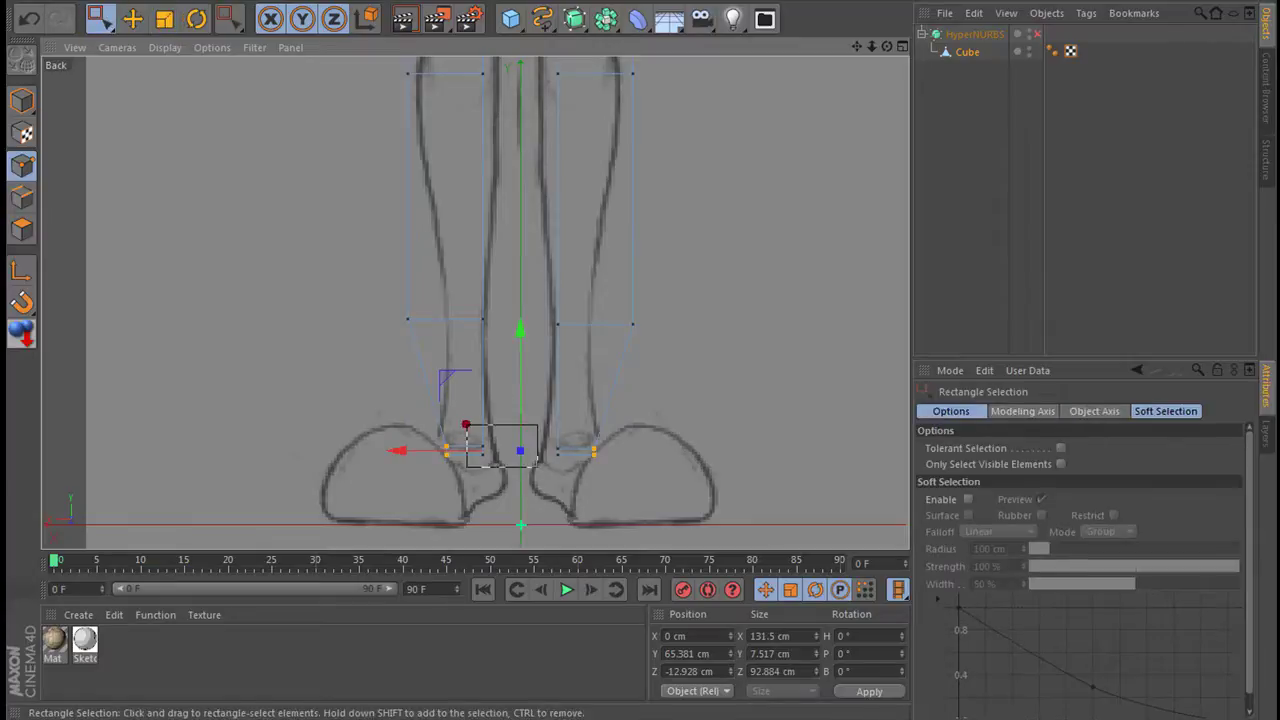
pyautogui.moveTo(530, 465); pyautogui.dragTo(582, 474)
pyautogui.press('t')
pyautogui.moveTo(398, 451); pyautogui.dragTo(417, 456)
# Pull the knee-level points of both legs inward to fit the sketch.
pyautogui.click(99, 17)
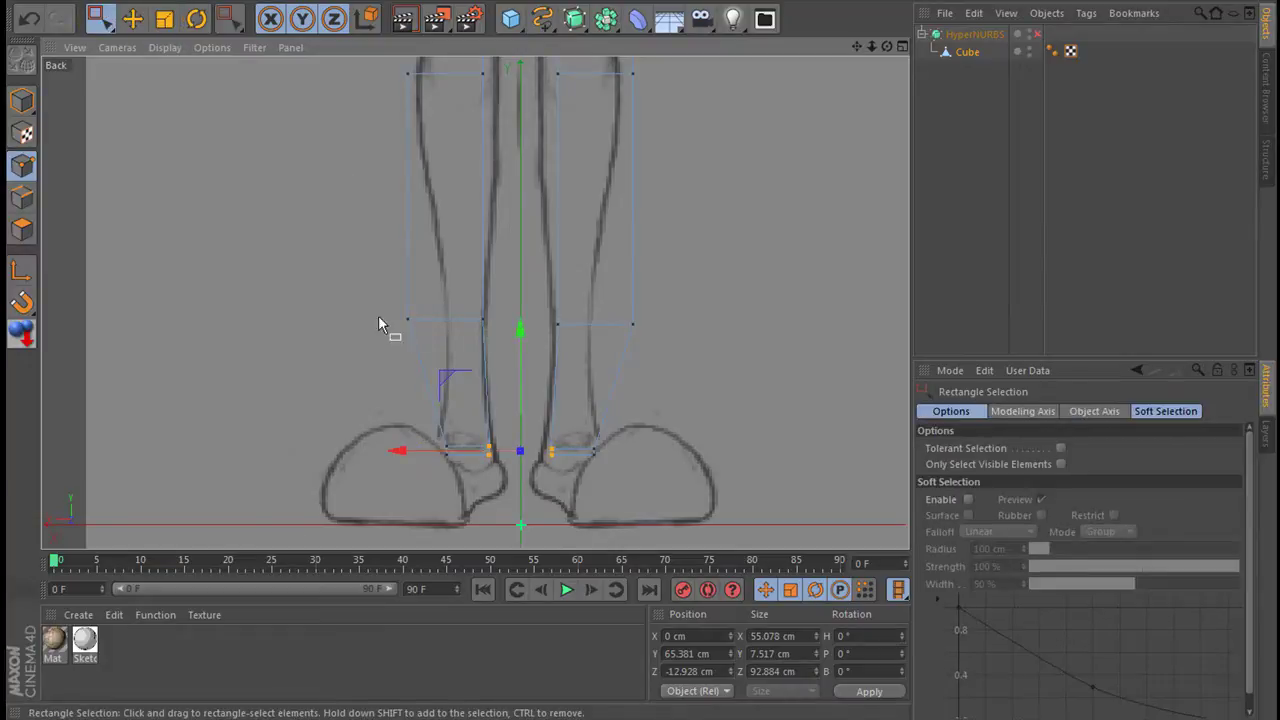
pyautogui.moveTo(436, 336); pyautogui.dragTo(438, 338)
pyautogui.keyDown('shift'); pyautogui.moveTo(612, 300); pyautogui.dragTo(682, 356); pyautogui.keyUp('shift')
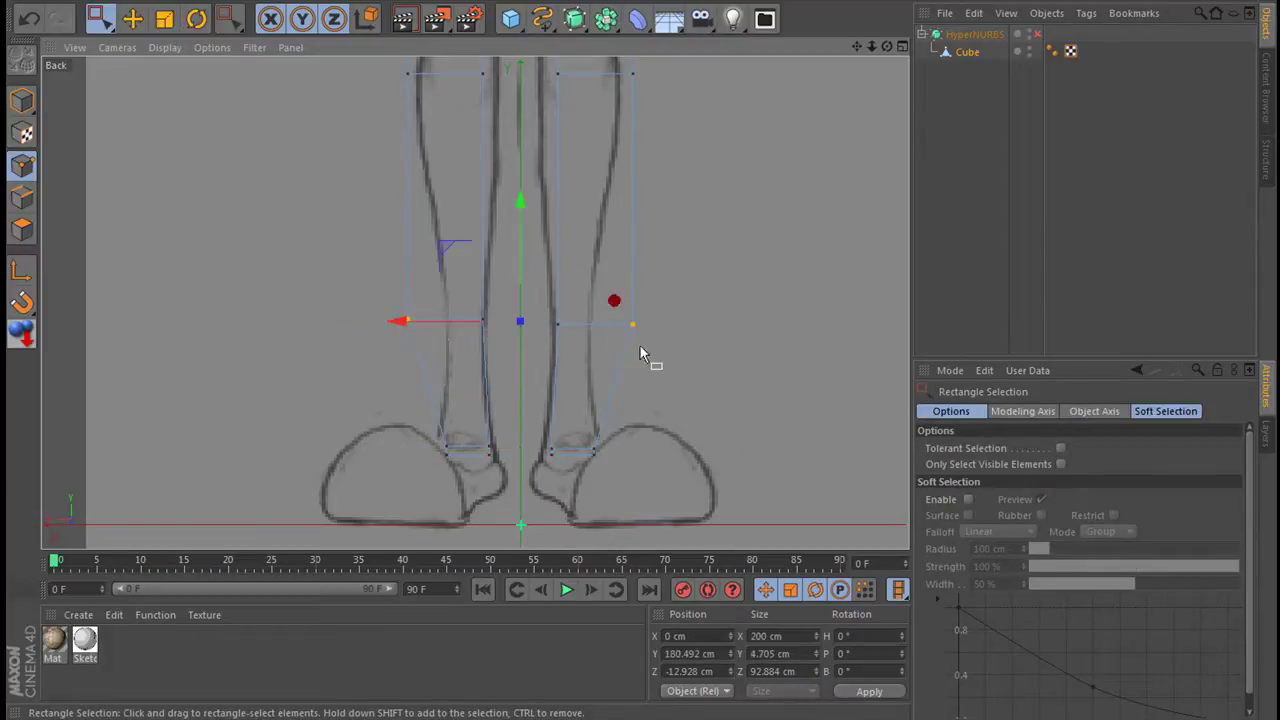
pyautogui.click(165, 19)
pyautogui.moveTo(397, 330); pyautogui.dragTo(441, 326)
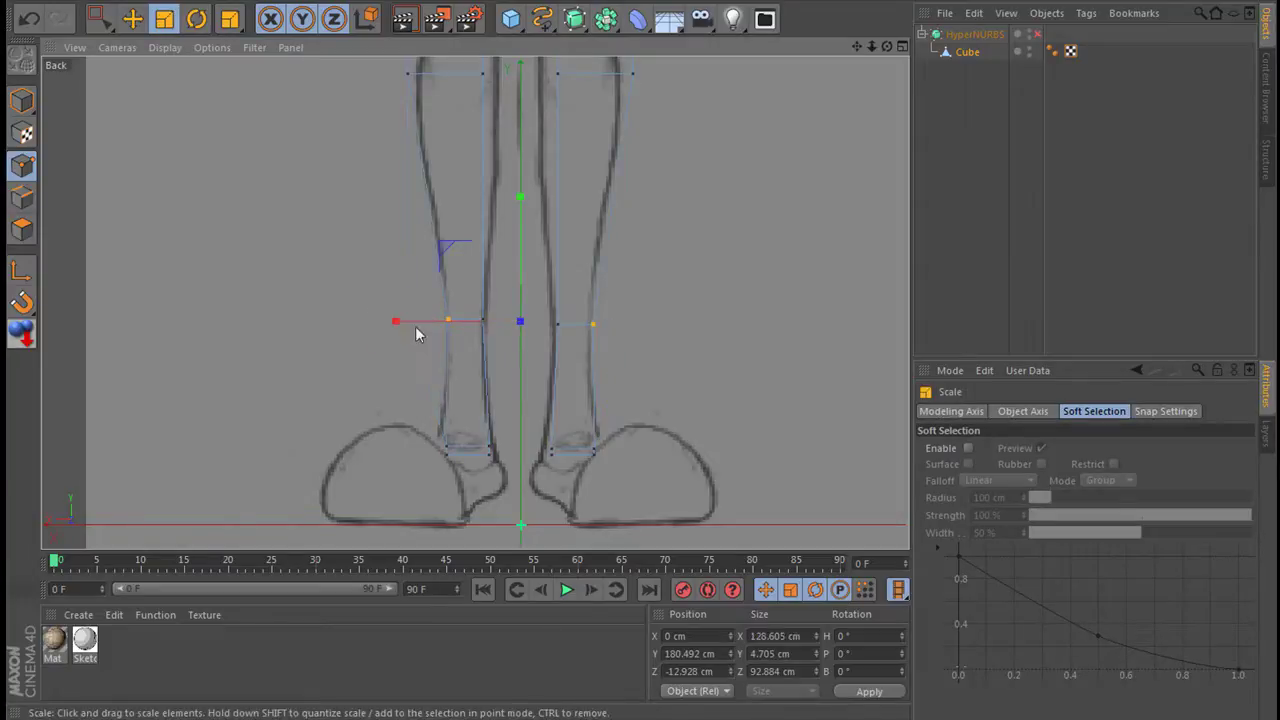
# Scale the next row's outer points inward and inner points to 38.041 cm apart.
pyautogui.moveTo(855, 49); pyautogui.dragTo(553, 47)
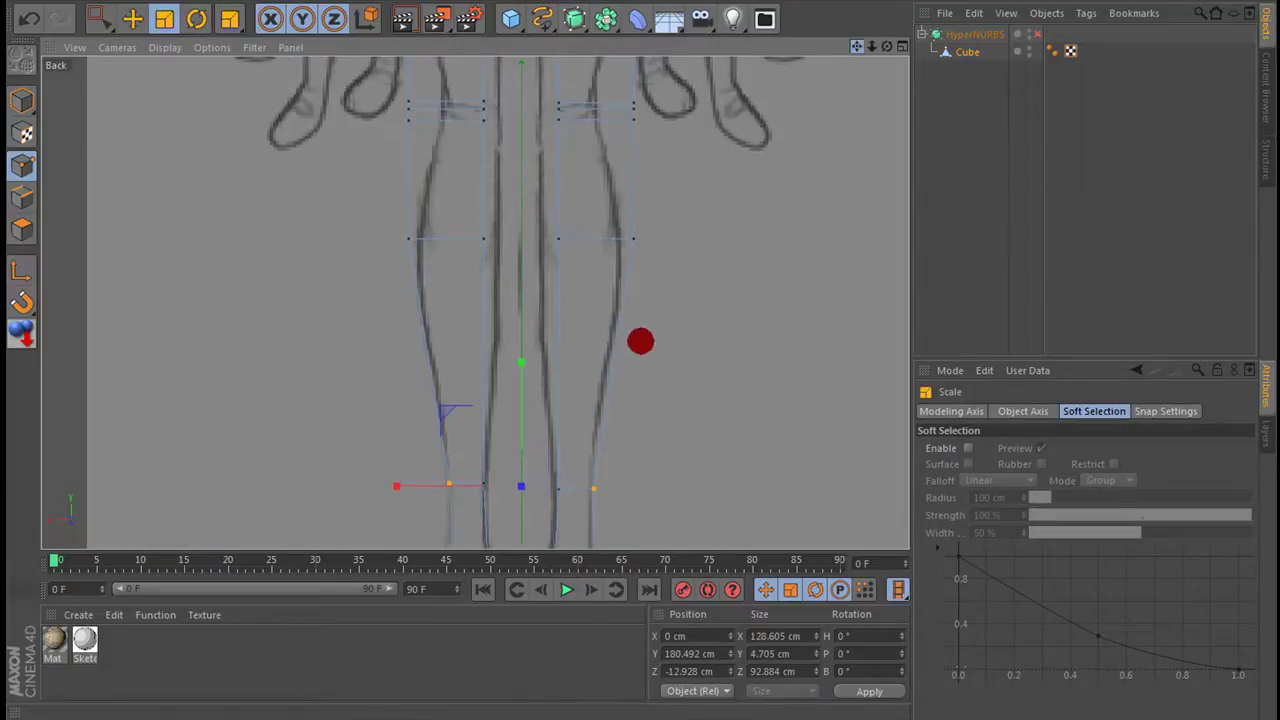
pyautogui.click(110, 26)
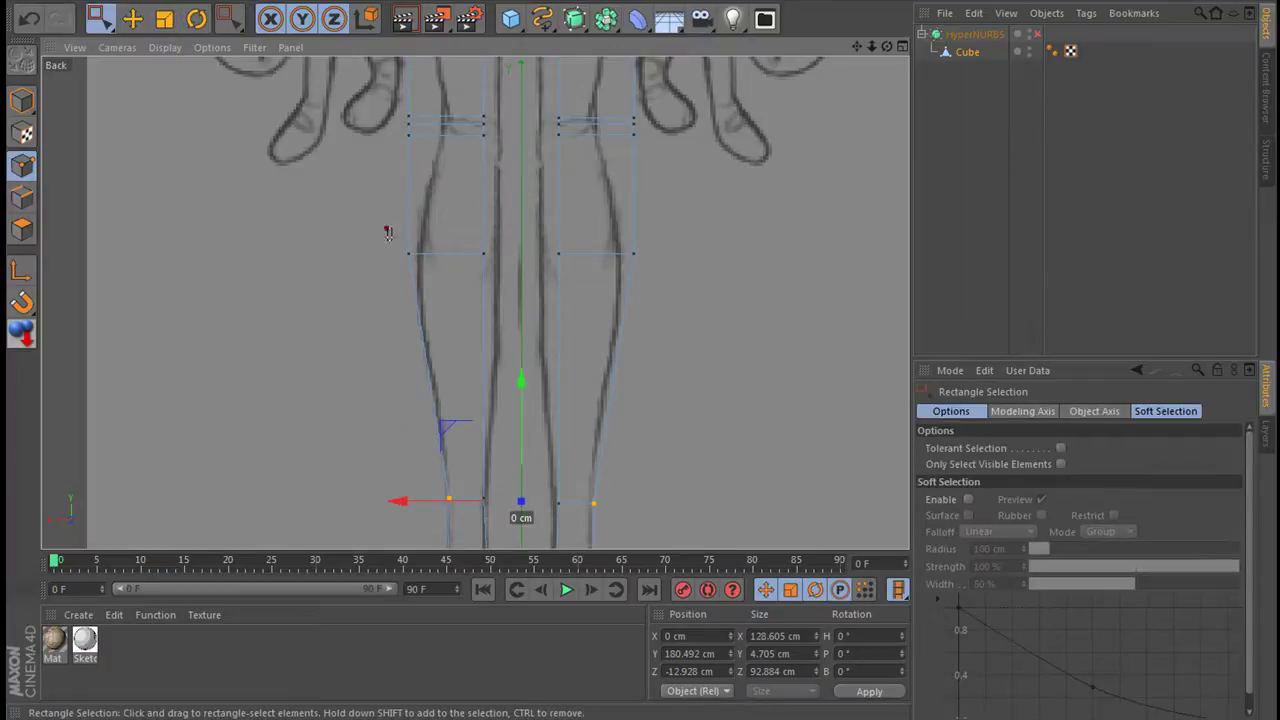
pyautogui.moveTo(418, 277); pyautogui.dragTo(418, 277)
pyautogui.keyDown('shift'); pyautogui.moveTo(702, 288); pyautogui.dragTo(702, 288); pyautogui.keyUp('shift')
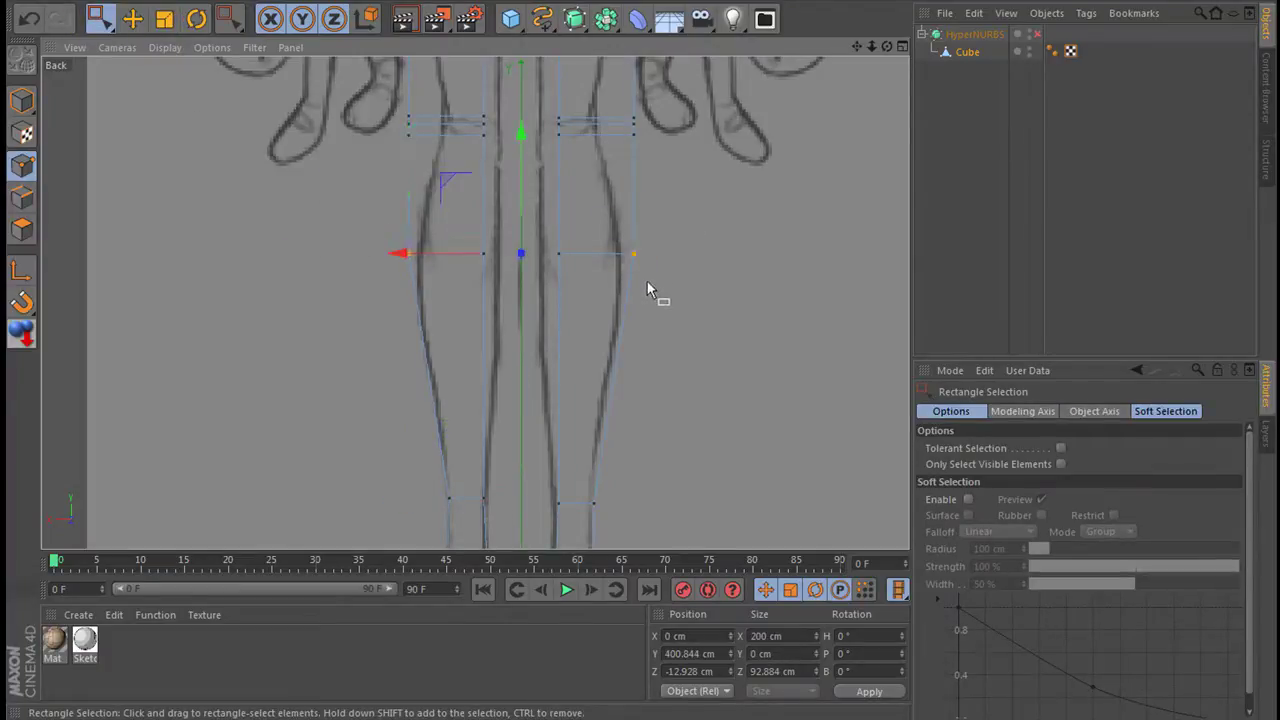
pyautogui.press('t')
pyautogui.moveTo(402, 256); pyautogui.dragTo(410, 258)
pyautogui.press('0')
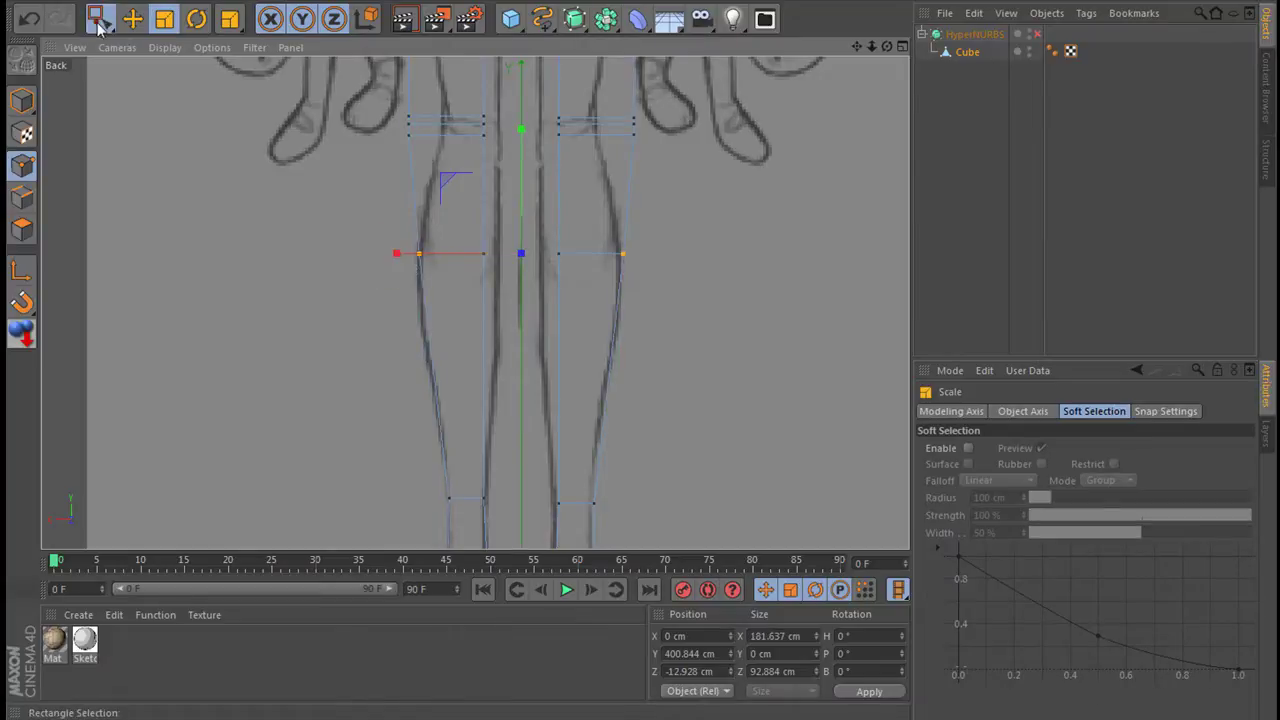
pyautogui.moveTo(541, 281); pyautogui.dragTo(586, 307)
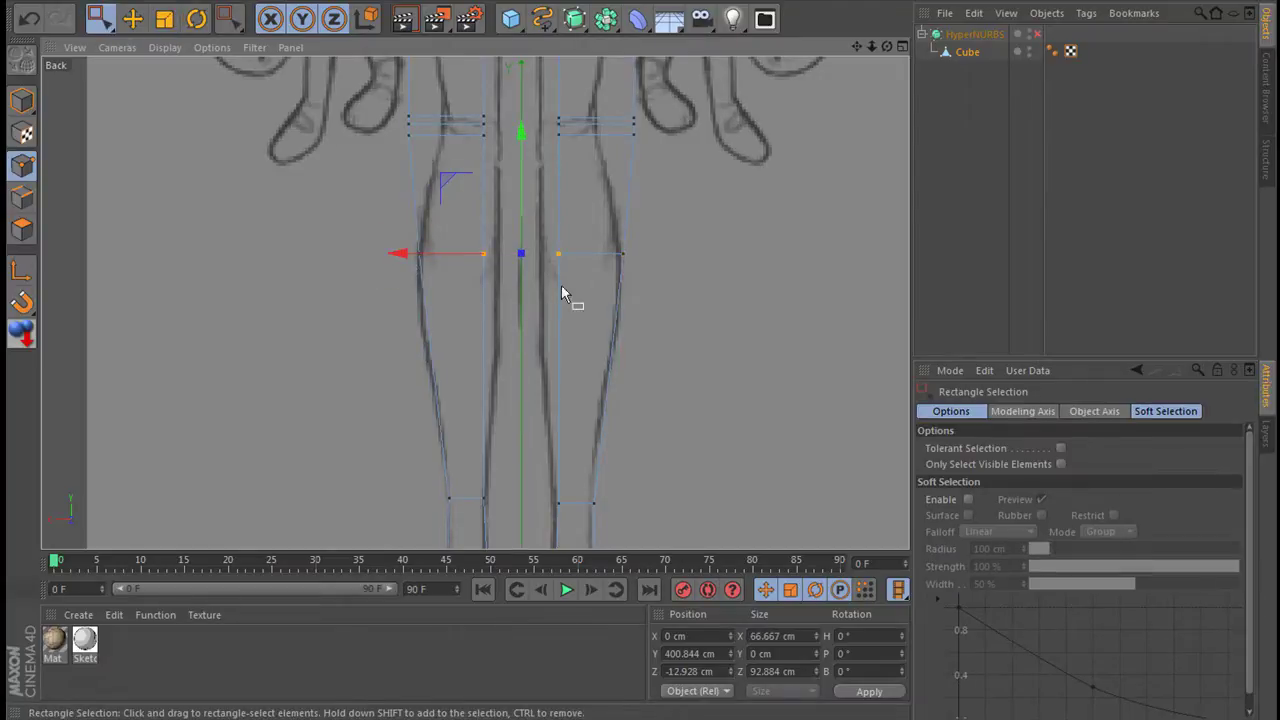
pyautogui.press('t')
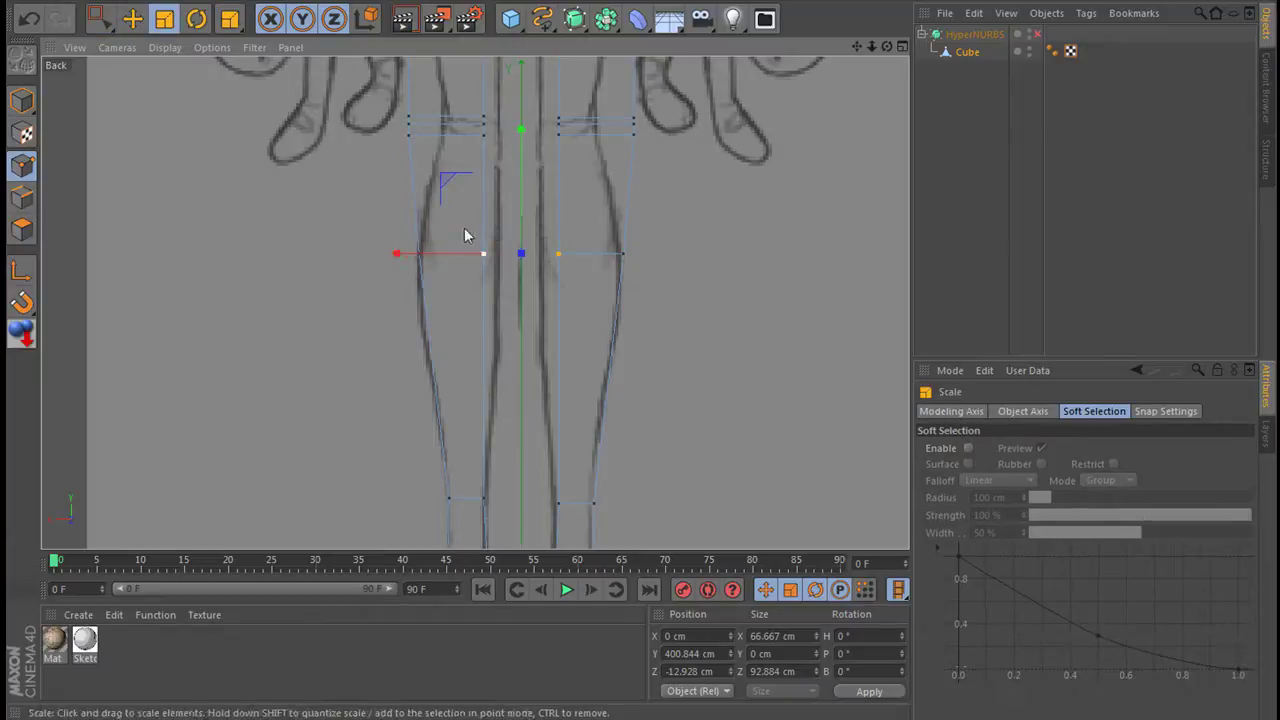
pyautogui.moveTo(447, 261); pyautogui.dragTo(445, 260)
# Squeeze the upper leg loop's inner points toward centre and narrow its outer points to the thigh outline.
pyautogui.scroll(2, 820, 128)
pyautogui.scroll(2, 477, 318)
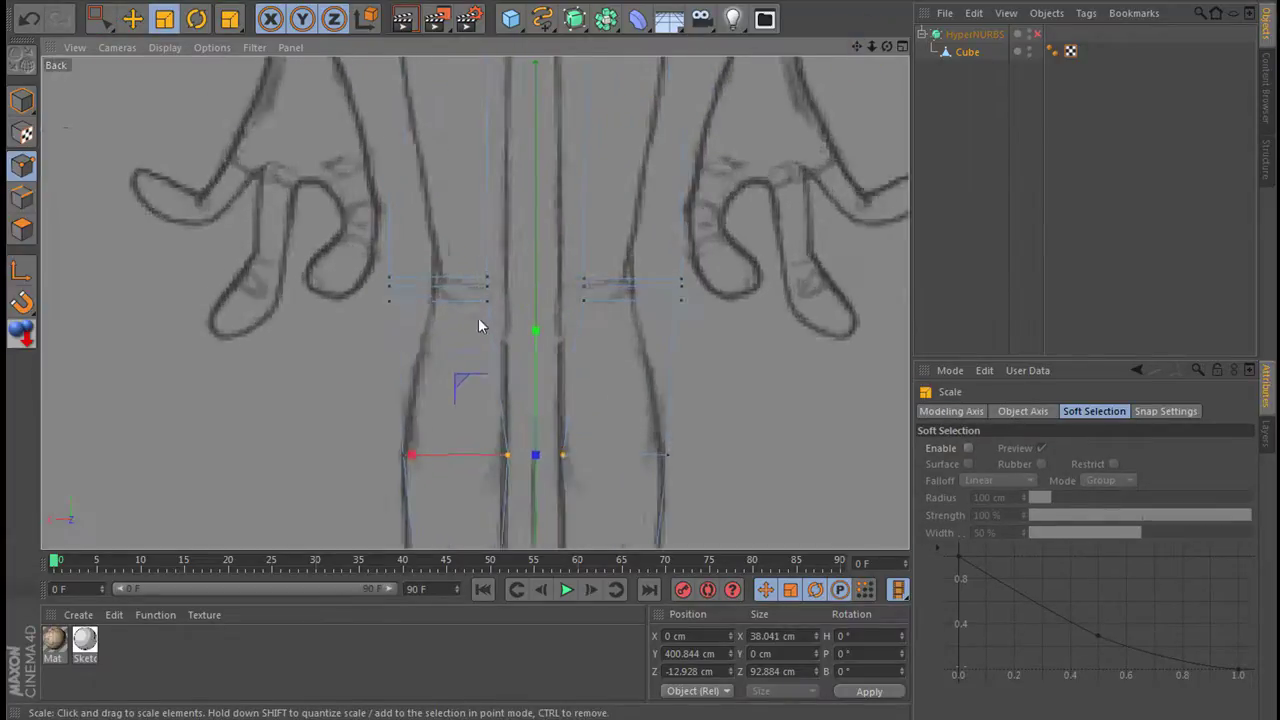
pyautogui.scroll(2, 478, 316)
pyautogui.click(110, 24)
pyautogui.moveTo(477, 240); pyautogui.dragTo(634, 337)
pyautogui.click(166, 20)
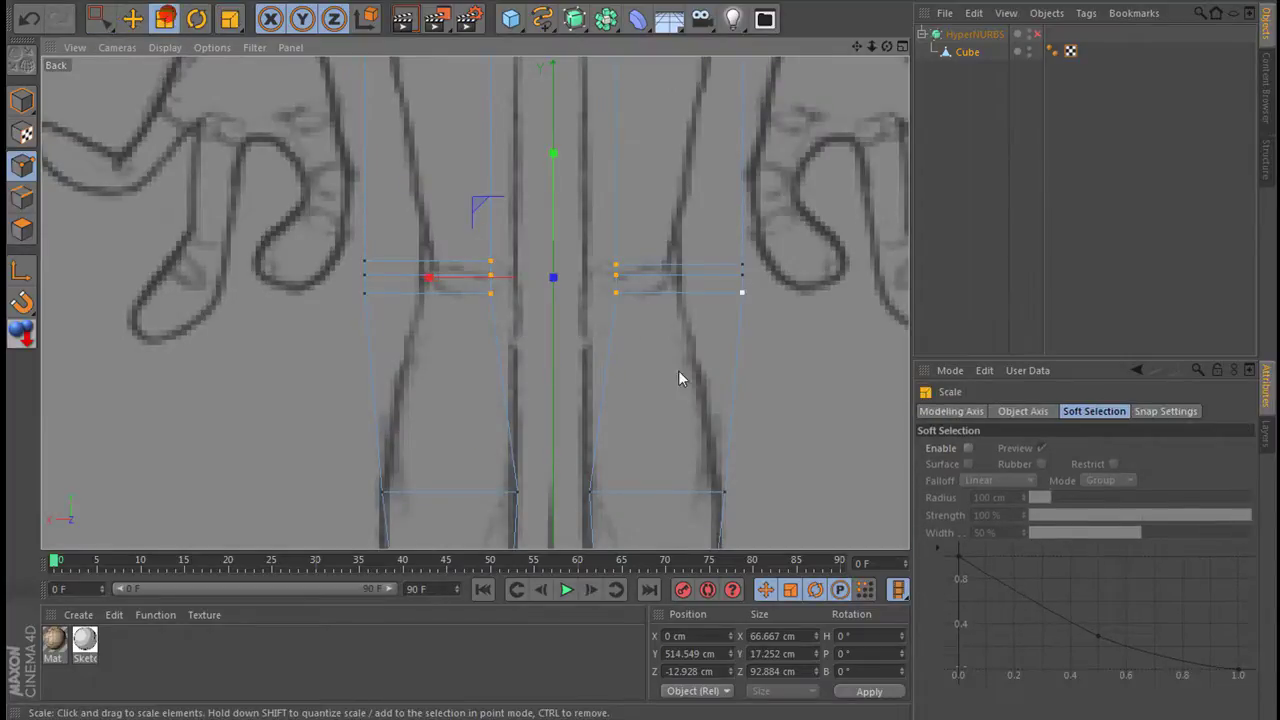
pyautogui.moveTo(458, 281); pyautogui.dragTo(444, 279)
pyautogui.click(100, 18)
pyautogui.moveTo(398, 342); pyautogui.dragTo(401, 345)
pyautogui.keyDown('shift'); pyautogui.moveTo(727, 240); pyautogui.dragTo(849, 354); pyautogui.keyUp('shift')
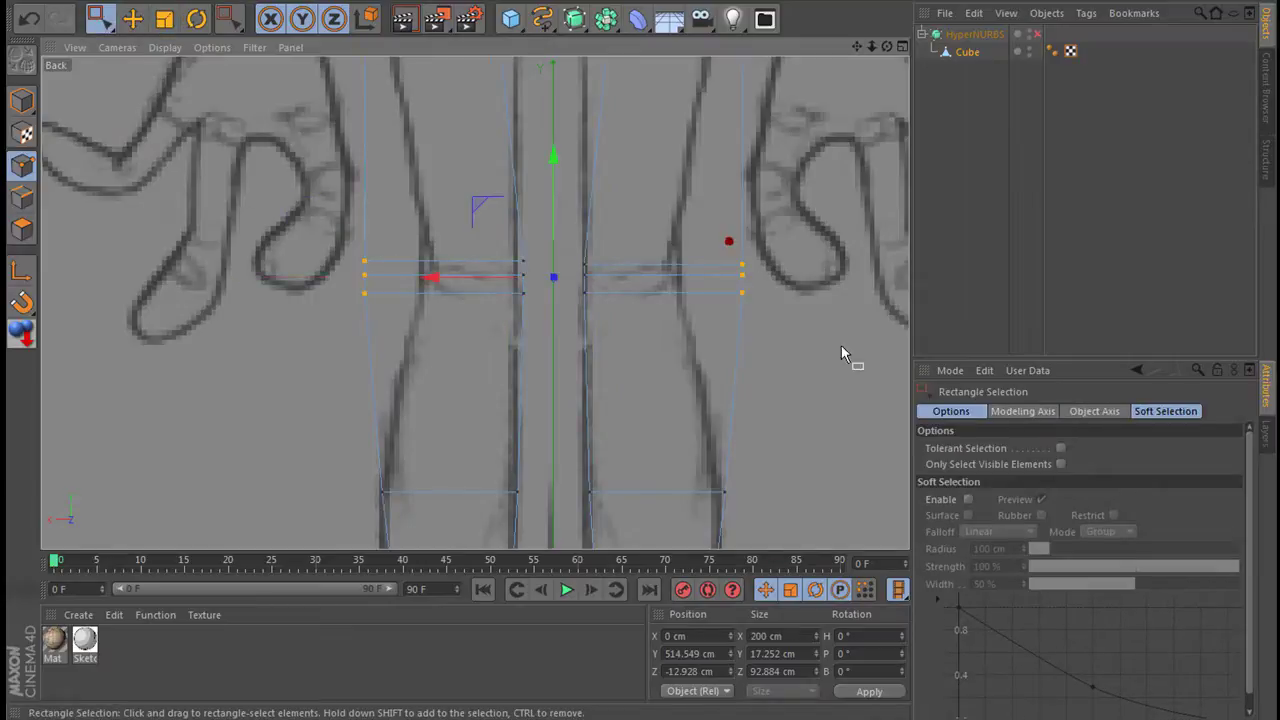
pyautogui.click(170, 19)
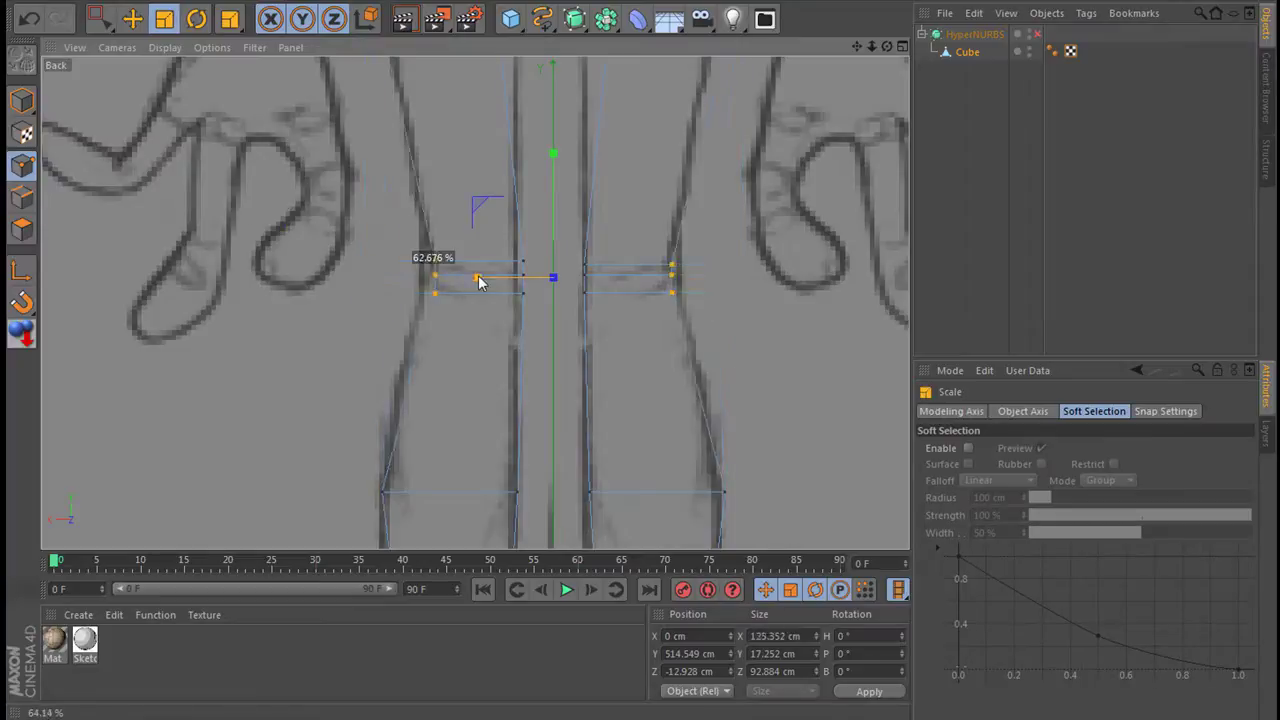
pyautogui.moveTo(444, 283); pyautogui.dragTo(471, 277)
# Scale the higher loop's inner points to 36.153 cm and outer points to 180.37 cm apart.
pyautogui.moveTo(857, 47); pyautogui.dragTo(685, 97)
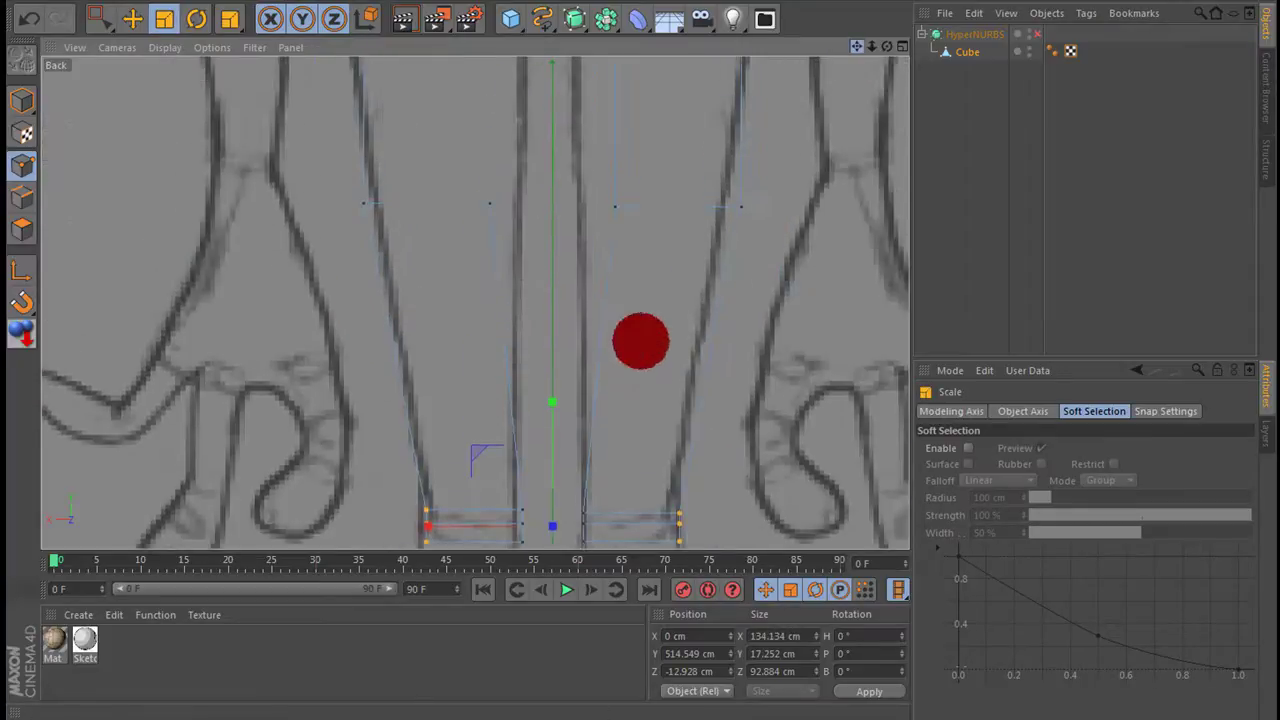
pyautogui.click(98, 20)
pyautogui.moveTo(457, 229); pyautogui.dragTo(657, 308)
pyautogui.click(160, 20)
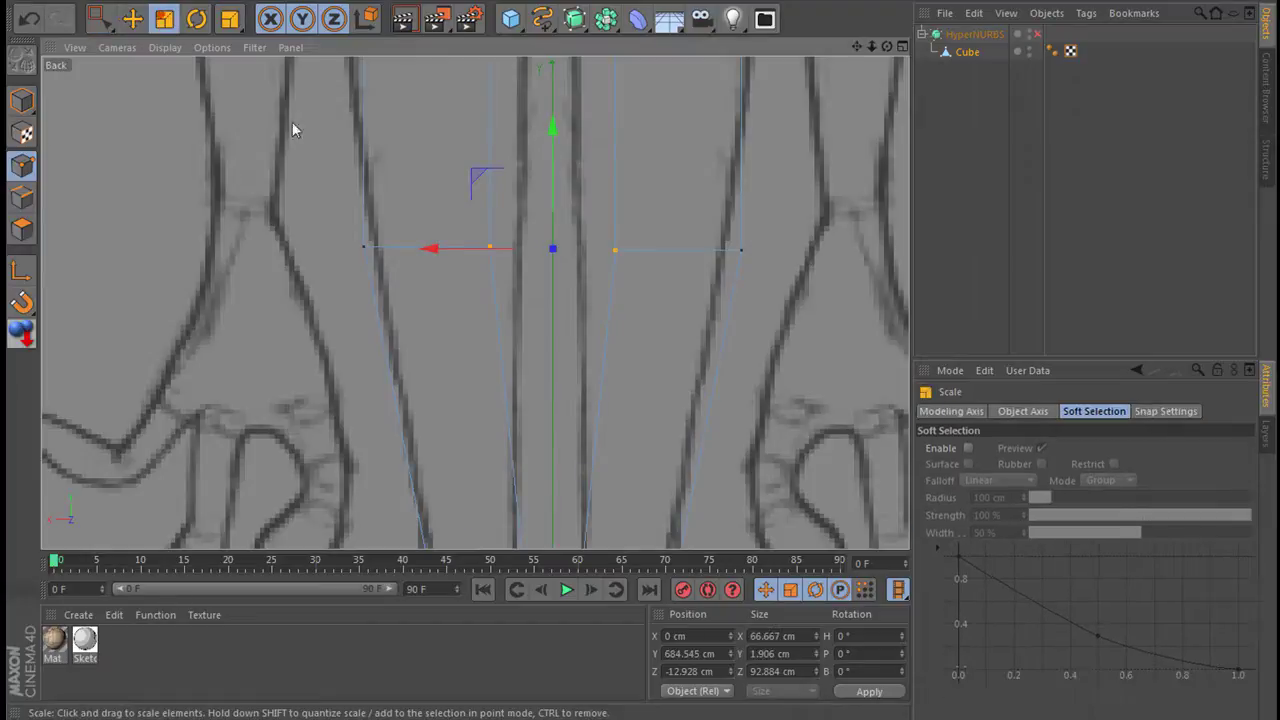
pyautogui.moveTo(432, 250); pyautogui.dragTo(488, 253)
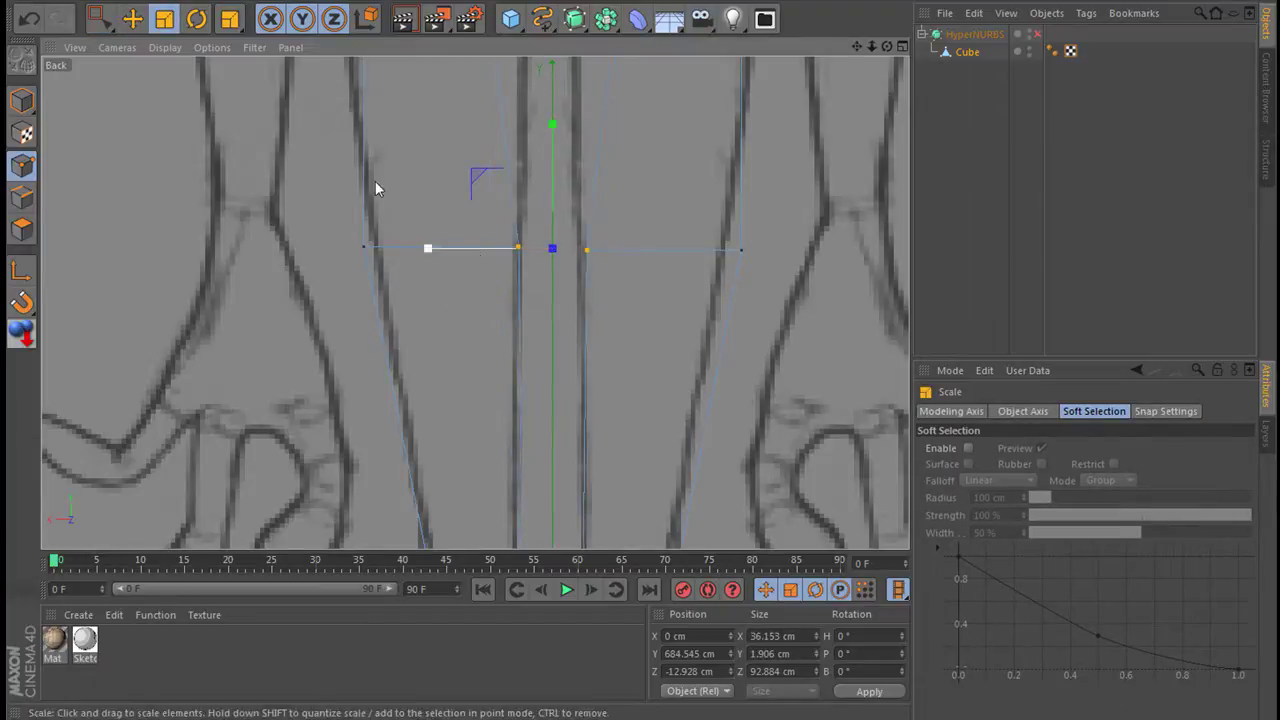
pyautogui.click(95, 20)
pyautogui.keyDown('shift'); pyautogui.moveTo(711, 214); pyautogui.dragTo(792, 296); pyautogui.keyUp('shift')
pyautogui.click(164, 19)
pyautogui.moveTo(428, 248); pyautogui.dragTo(440, 250)
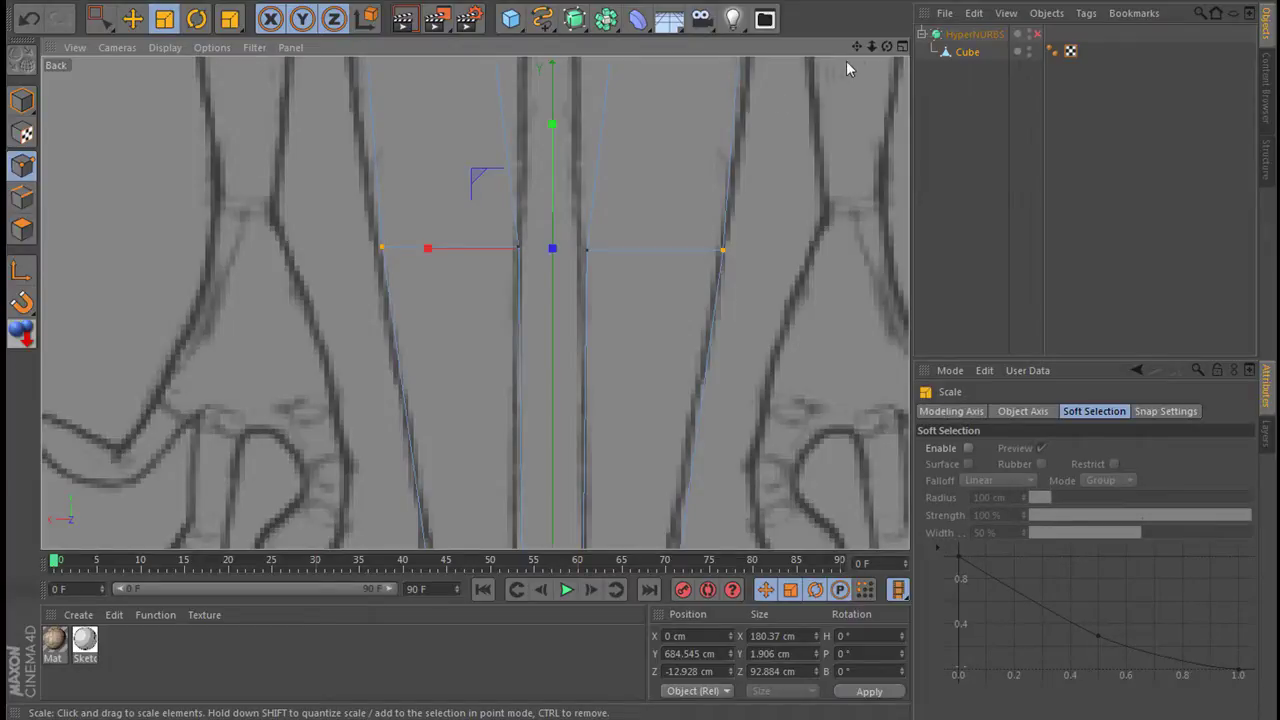
pyautogui.moveTo(856, 46); pyautogui.dragTo(866, 296)
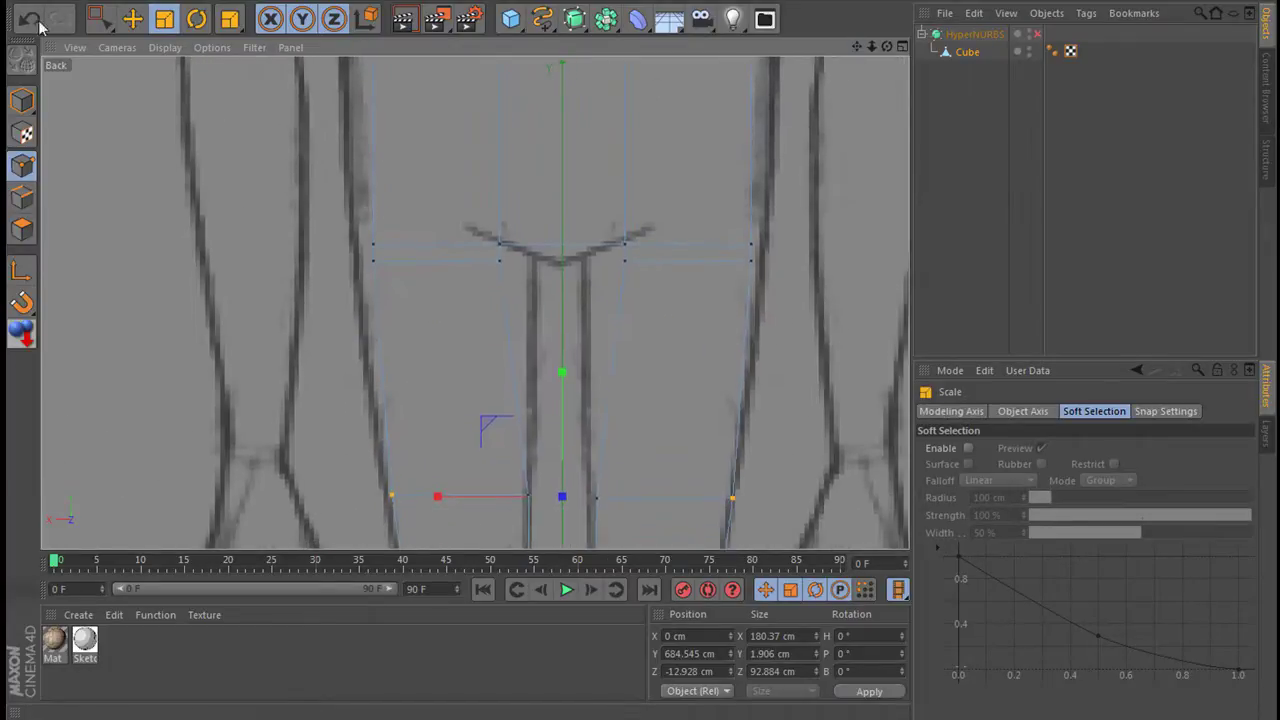
# Pull the crotch-line inner points close together at the centre.
pyautogui.click(100, 19)
pyautogui.moveTo(450, 201); pyautogui.dragTo(645, 338)
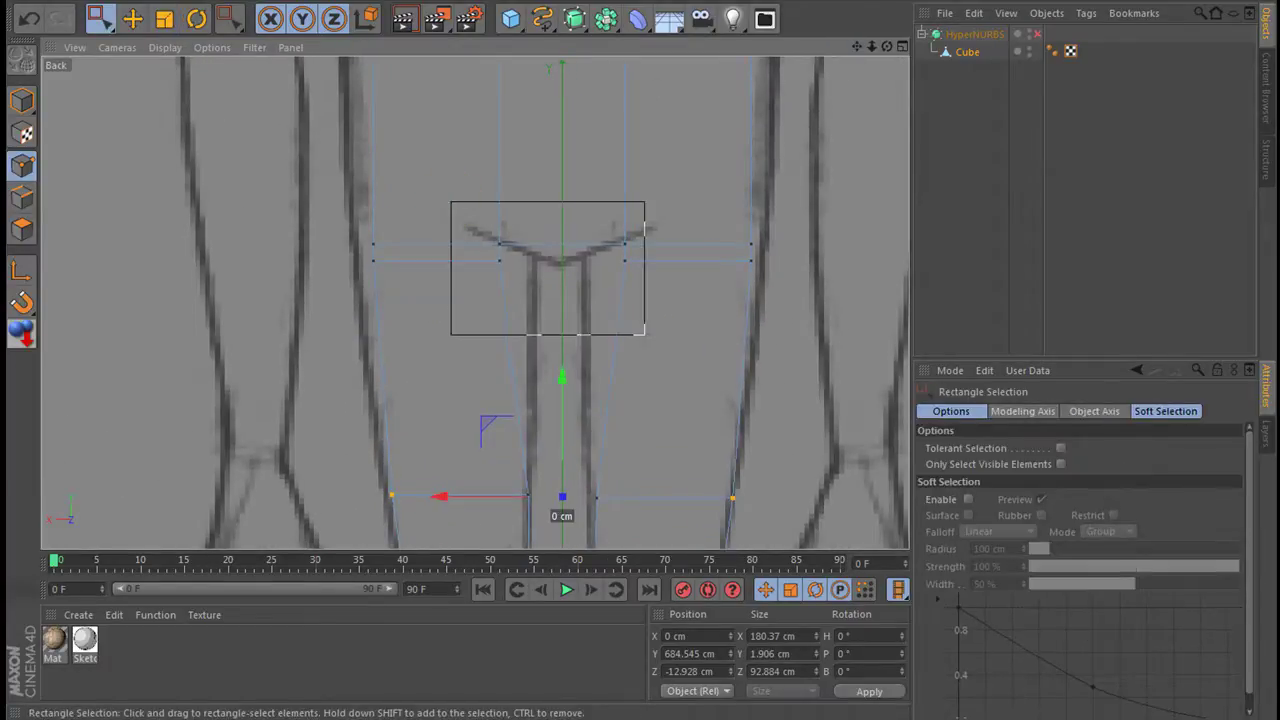
pyautogui.click(168, 21)
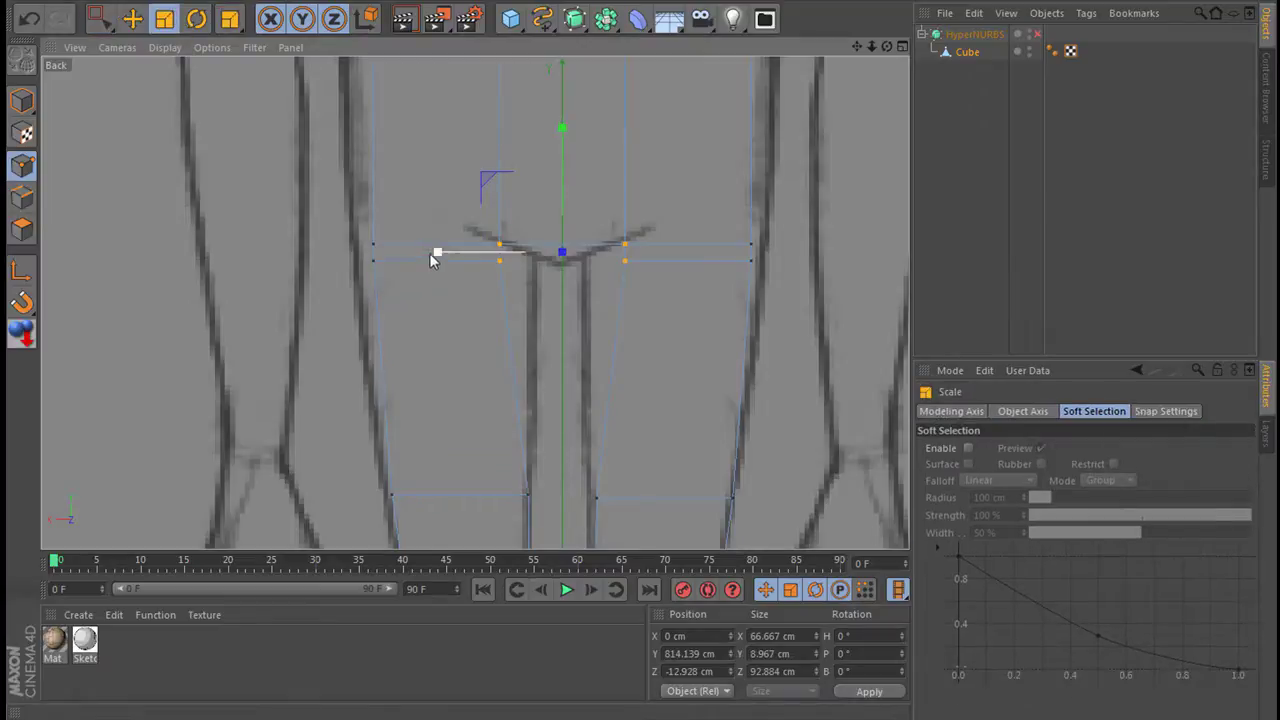
pyautogui.moveTo(465, 252); pyautogui.dragTo(515, 257)
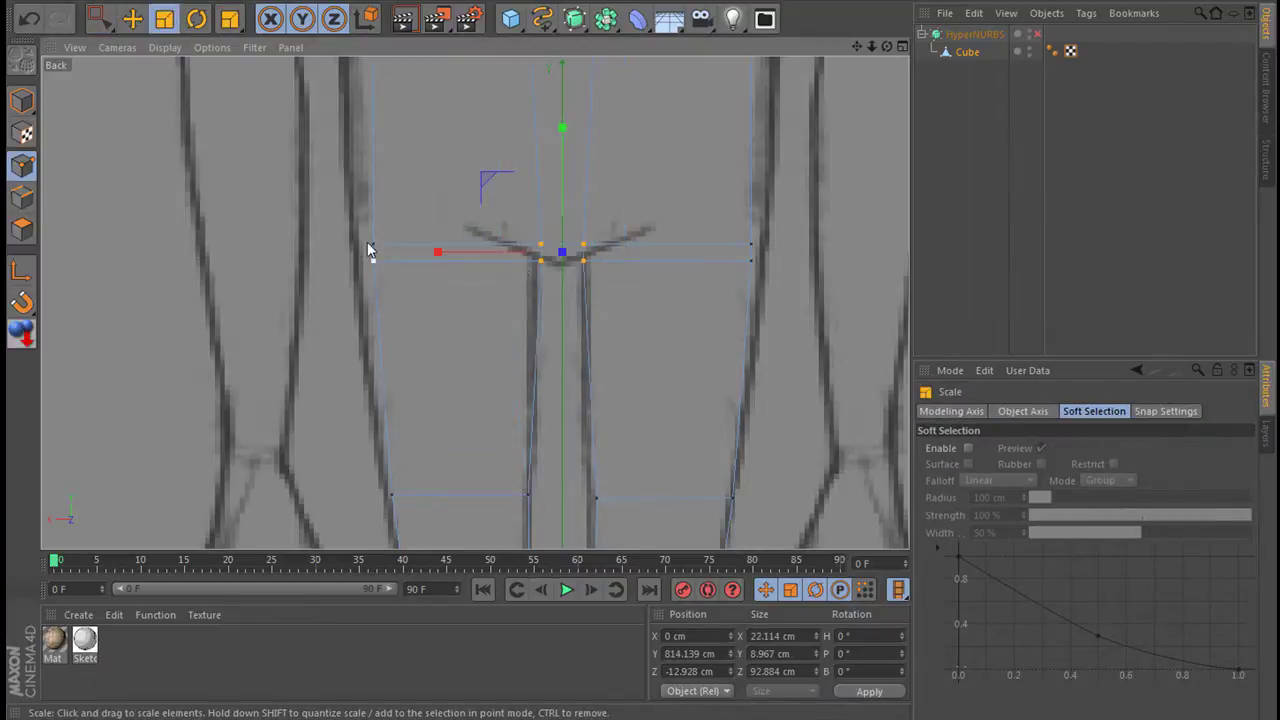
# Widen the outer hip points to 208.718 cm, raise them to Y 865.335 cm, and enable HyperNURBS.
pyautogui.click(100, 18)
pyautogui.moveTo(330, 188); pyautogui.dragTo(400, 280)
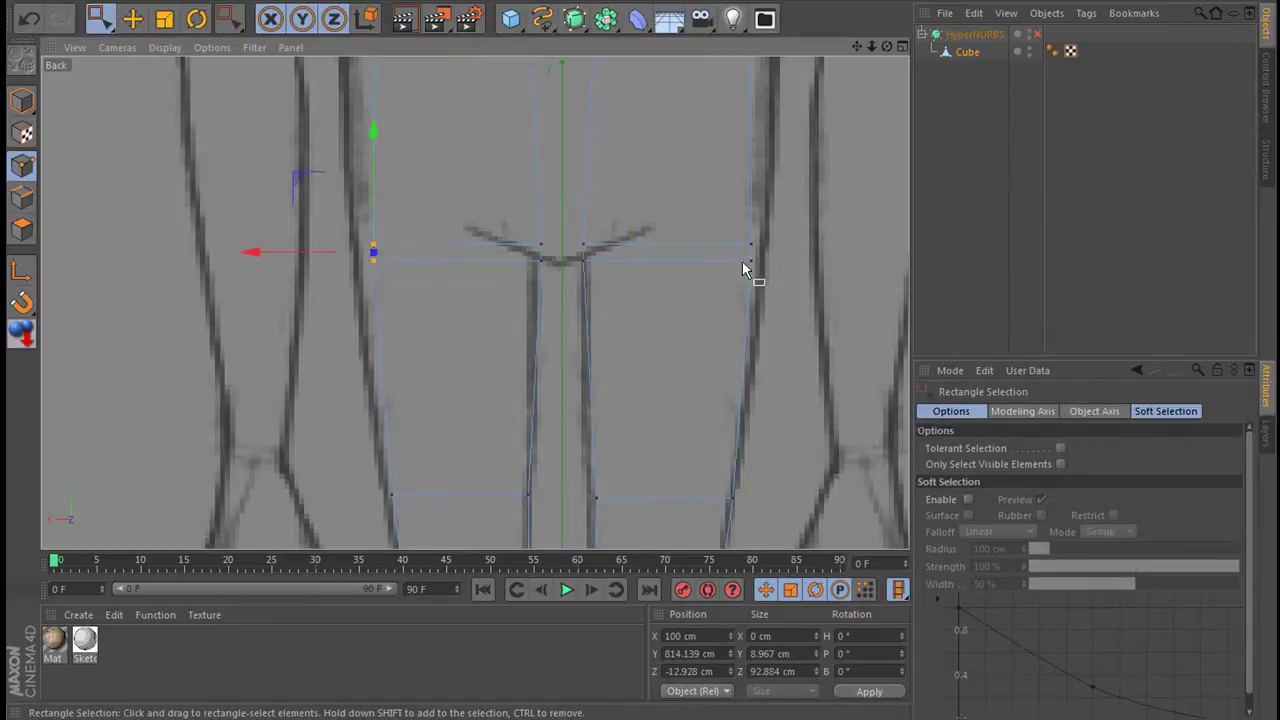
pyautogui.keyDown('shift'); pyautogui.moveTo(799, 317); pyautogui.dragTo(734, 214); pyautogui.keyUp('shift')
pyautogui.click(164, 18)
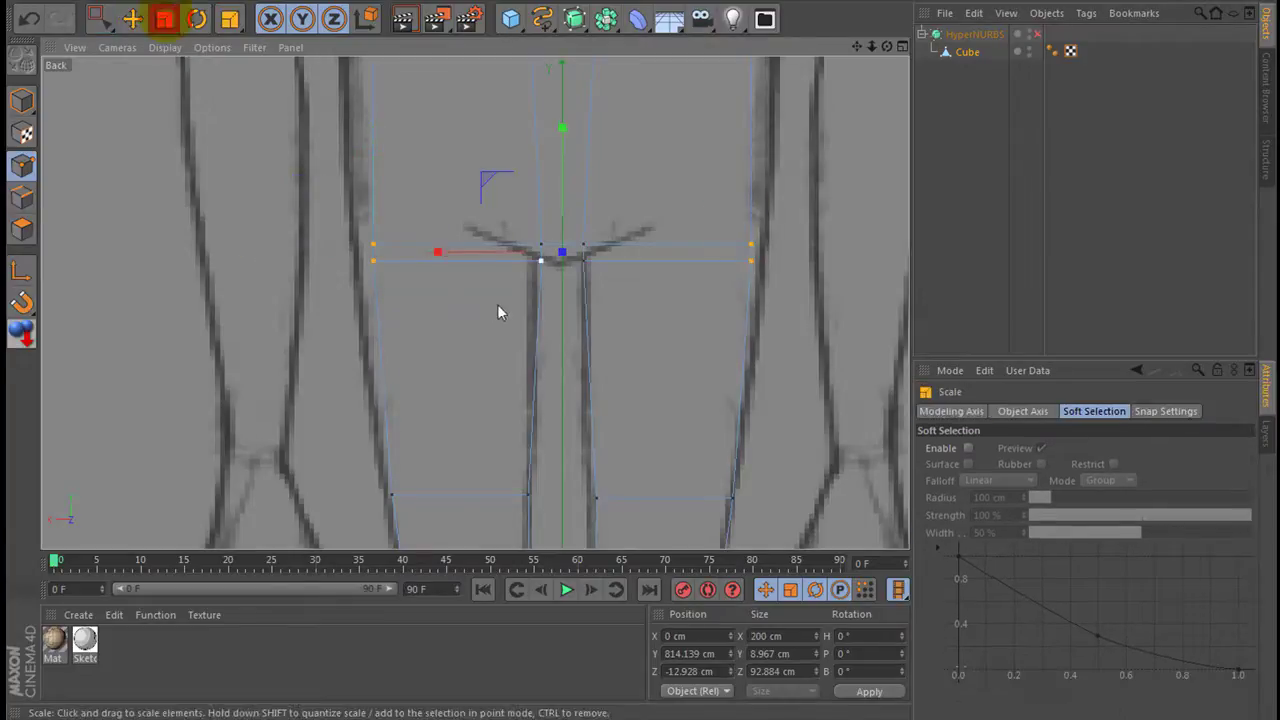
pyautogui.moveTo(442, 252); pyautogui.dragTo(435, 251)
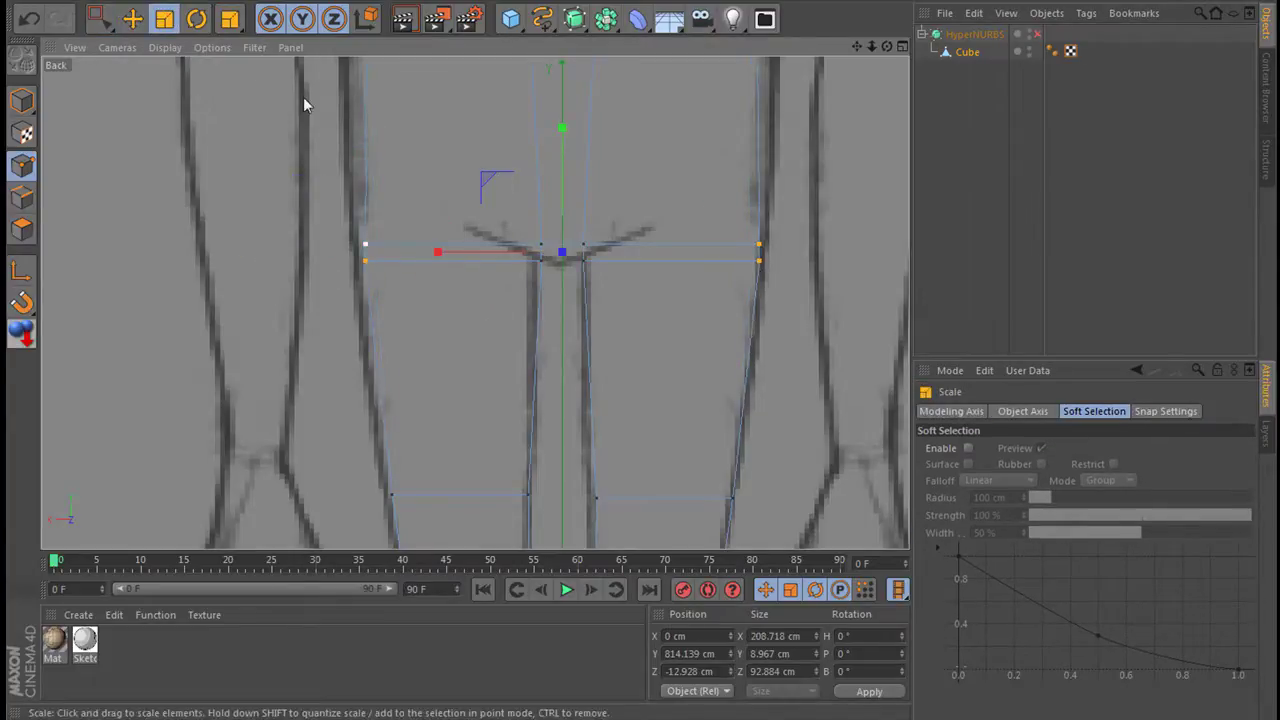
pyautogui.click(132, 18)
pyautogui.moveTo(562, 128)
pyautogui.mouseDown()
pyautogui.moveTo(553, 65)
pyautogui.moveTo(563, 80)
pyautogui.mouseUp()
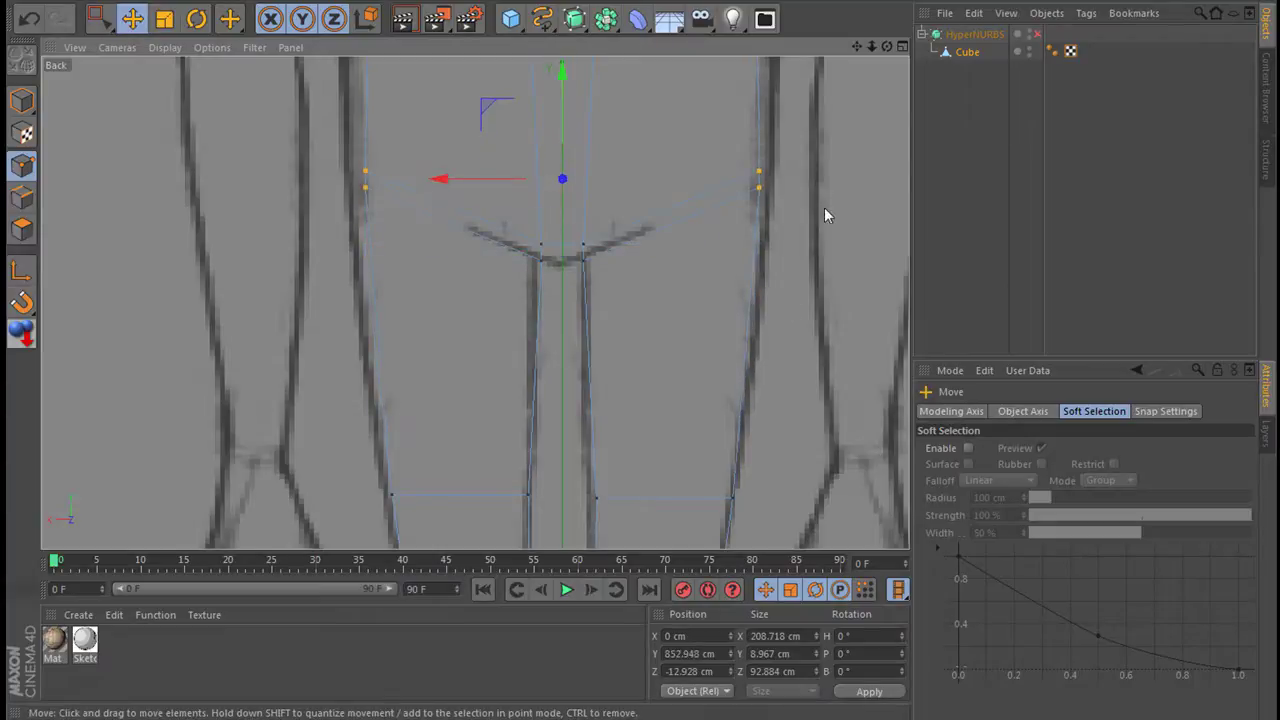
pyautogui.click(1036, 35)
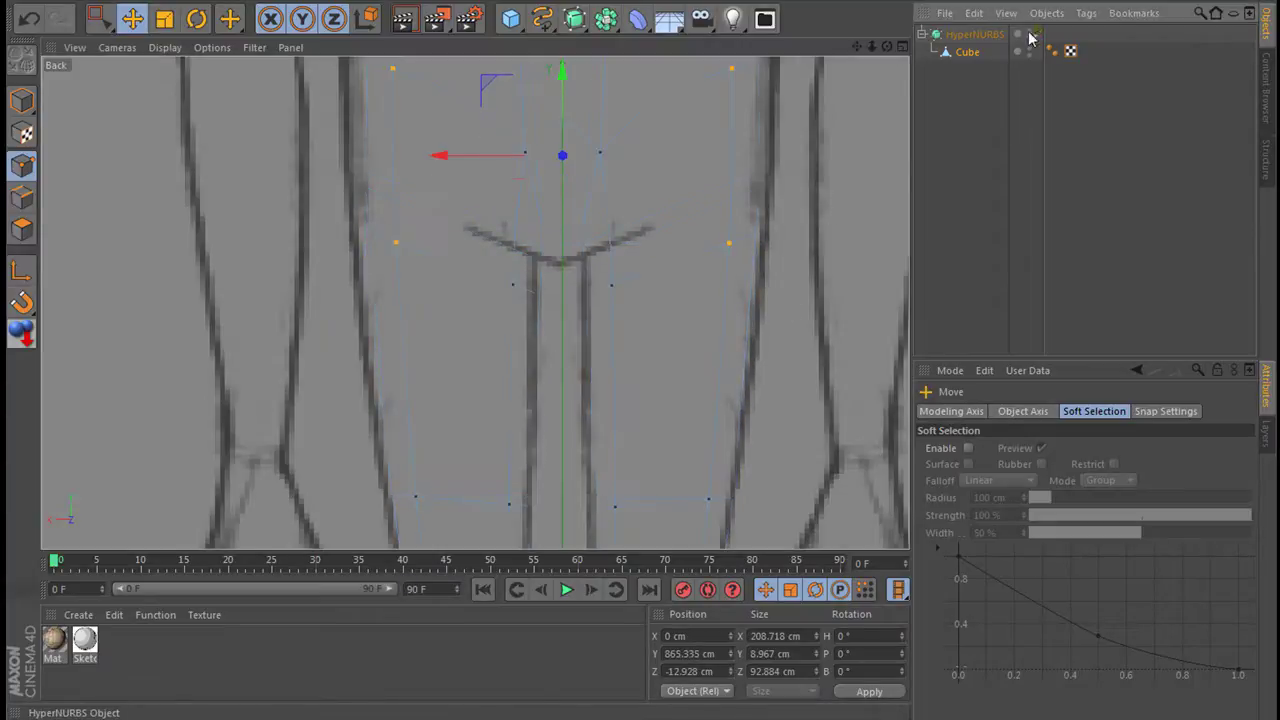
# Orbit the maximized Perspective view around the smoothed body, then maximize the Right view on the legs.
pyautogui.click(902, 47)
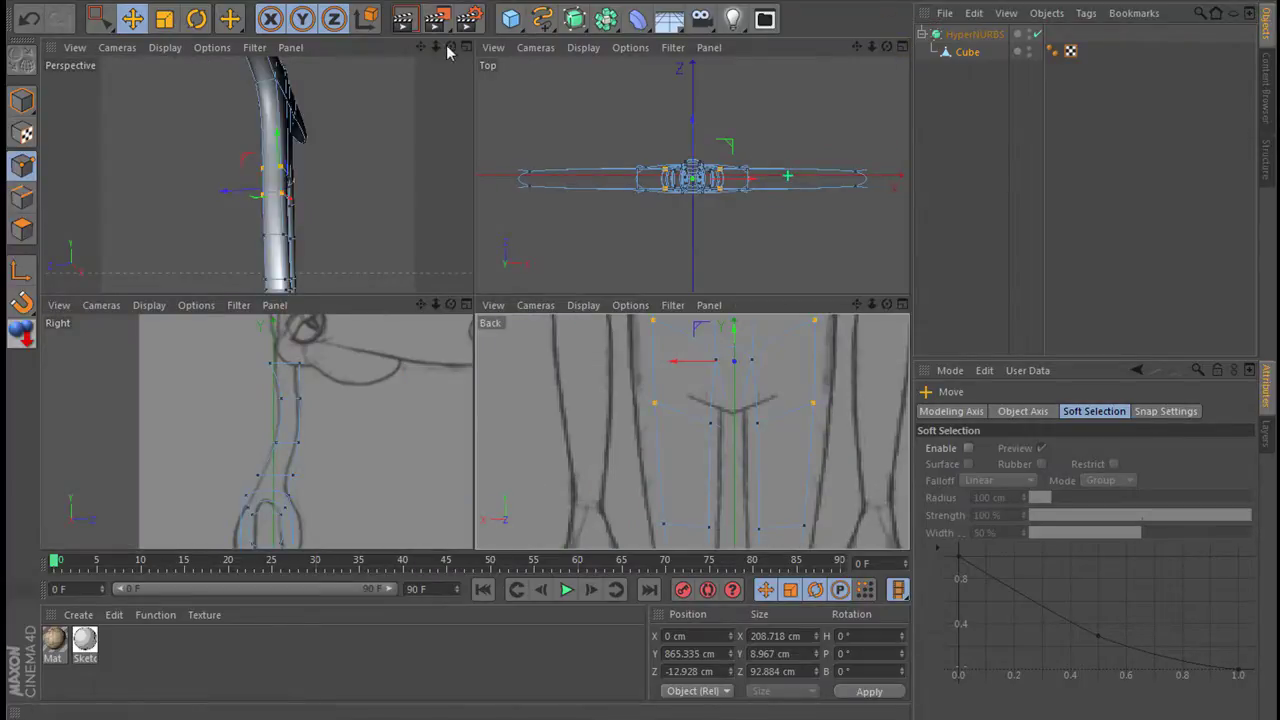
pyautogui.moveTo(450, 47); pyautogui.dragTo(465, 50)
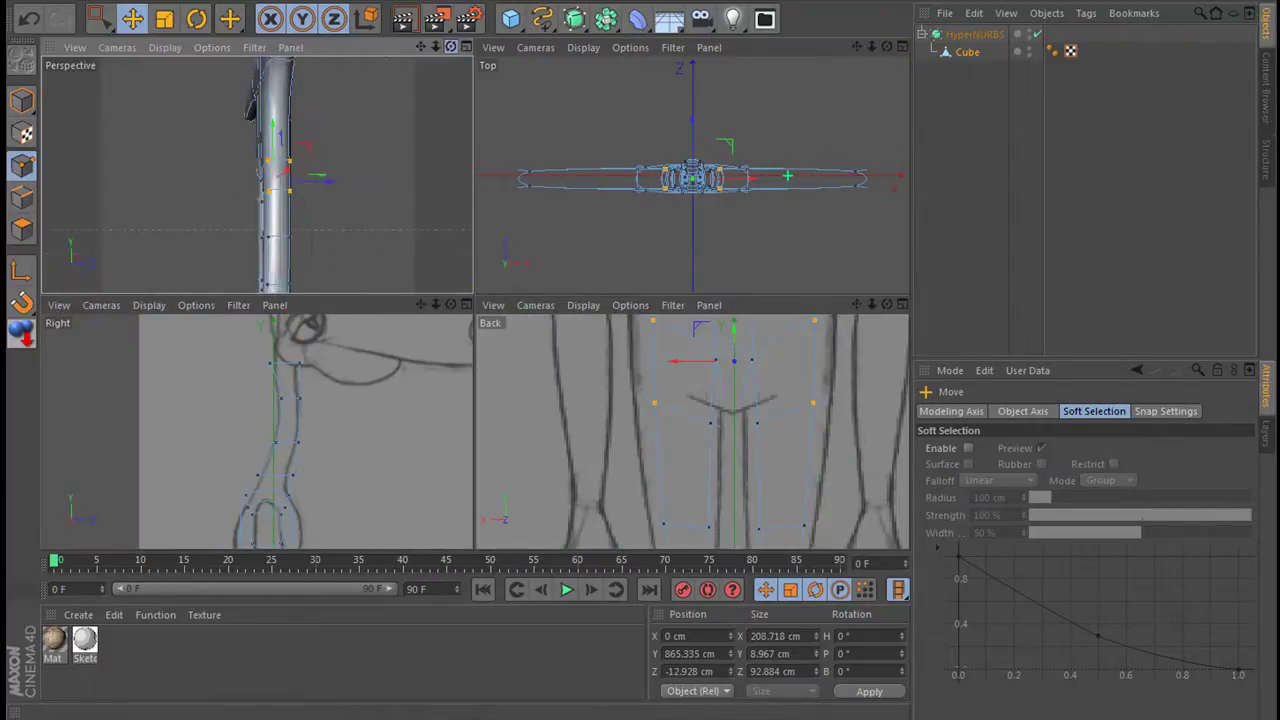
pyautogui.click(465, 47)
pyautogui.moveTo(551, 231)
pyautogui.keyDown('alt'); pyautogui.mouseDown()
pyautogui.moveTo(727, 304)
pyautogui.moveTo(860, 104)
pyautogui.mouseUp(); pyautogui.keyUp('alt')
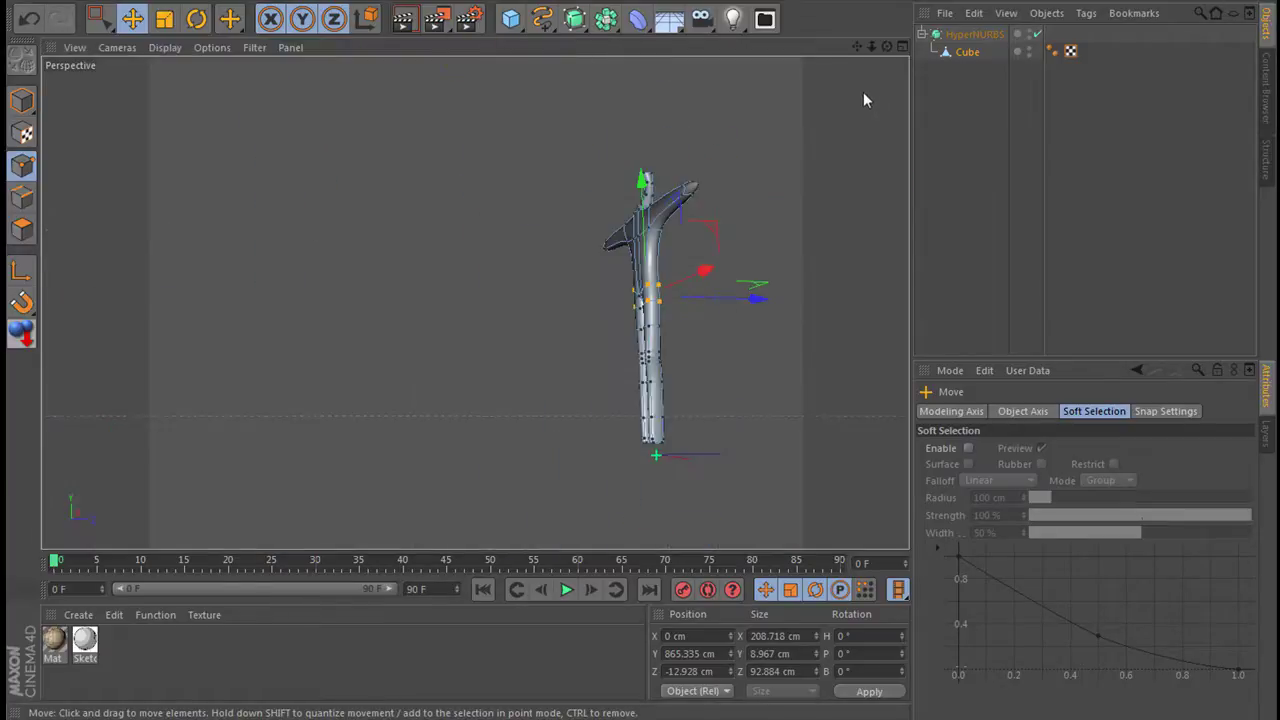
pyautogui.moveTo(886, 47); pyautogui.dragTo(900, 50)
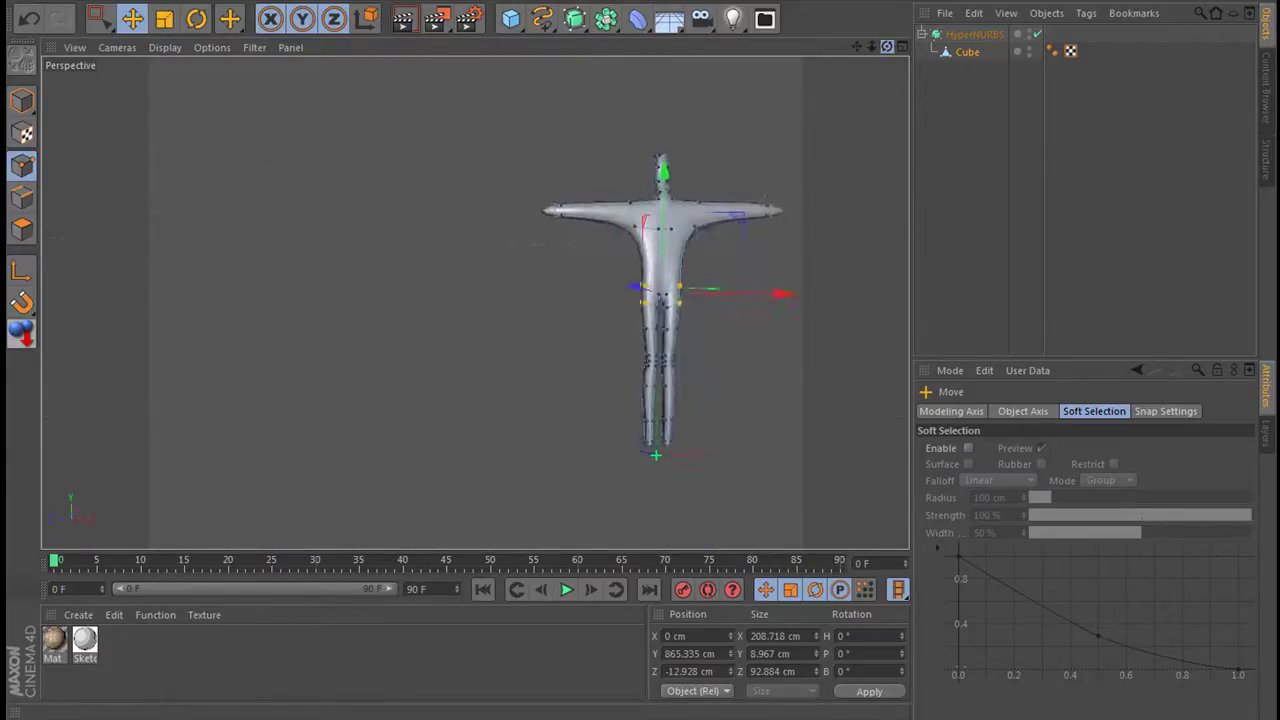
pyautogui.moveTo(886, 47); pyautogui.dragTo(888, 55)
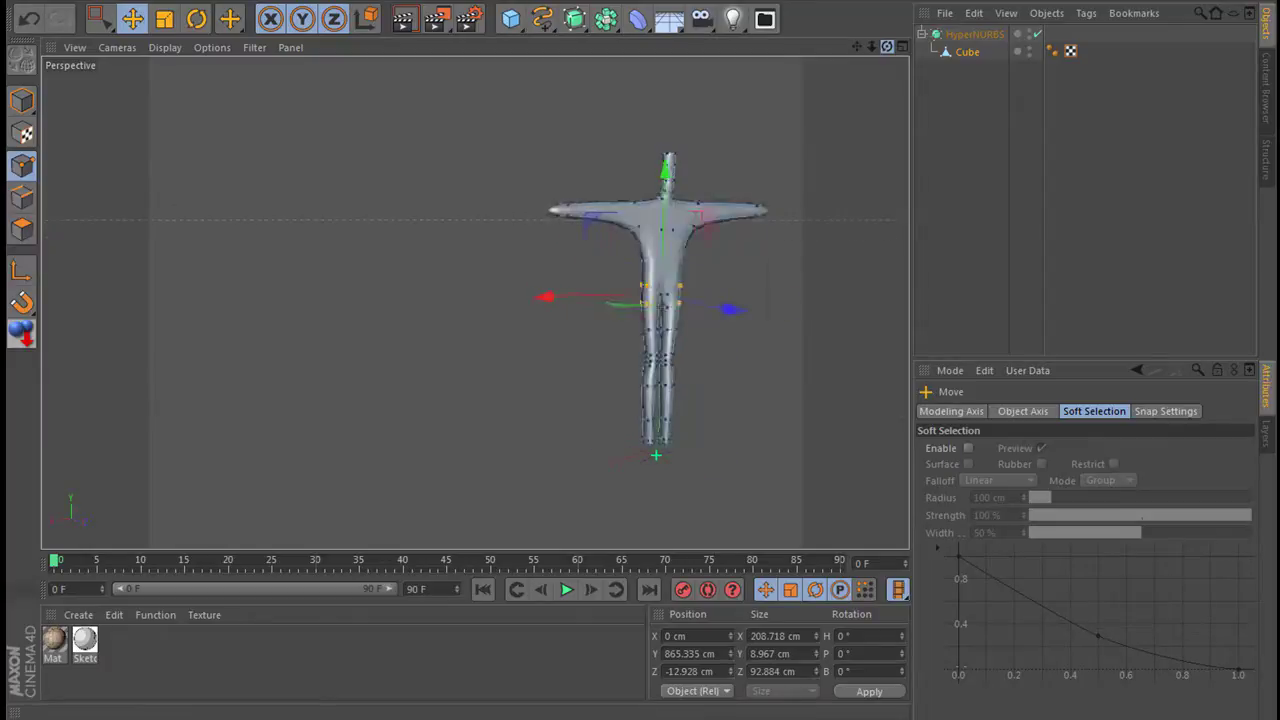
pyautogui.click(898, 46)
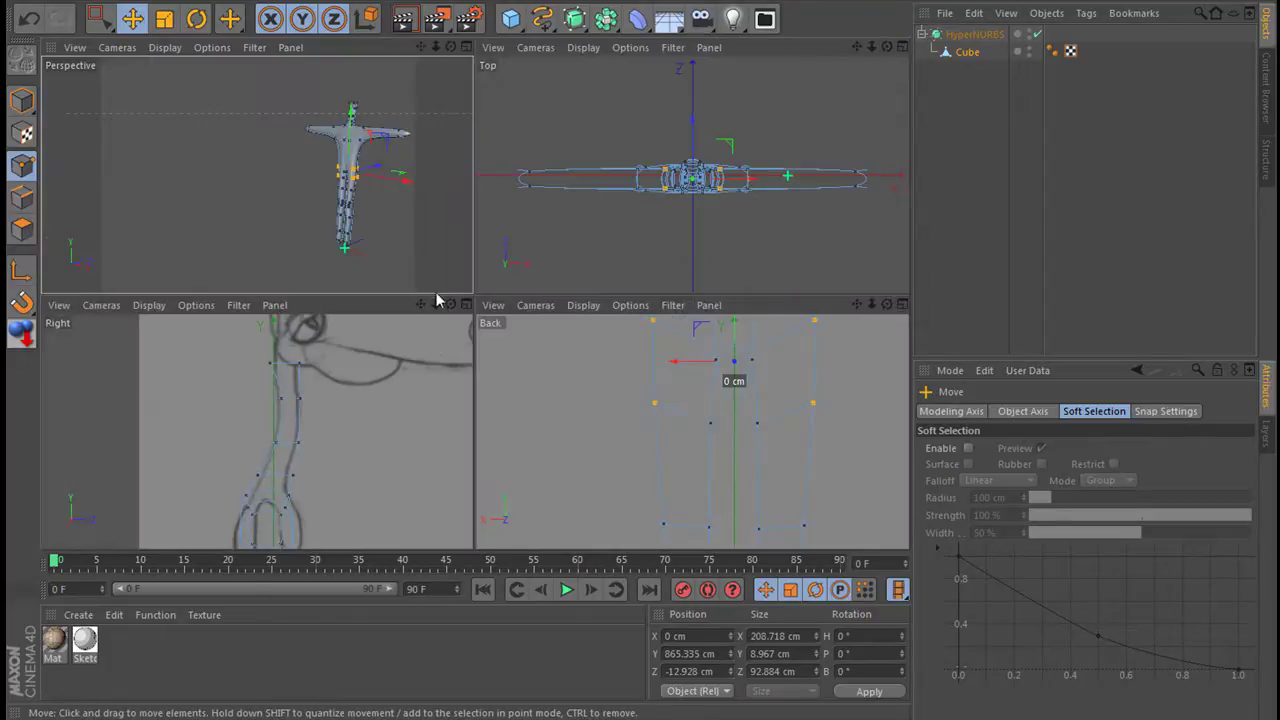
pyautogui.moveTo(420, 304); pyautogui.dragTo(420, 290)
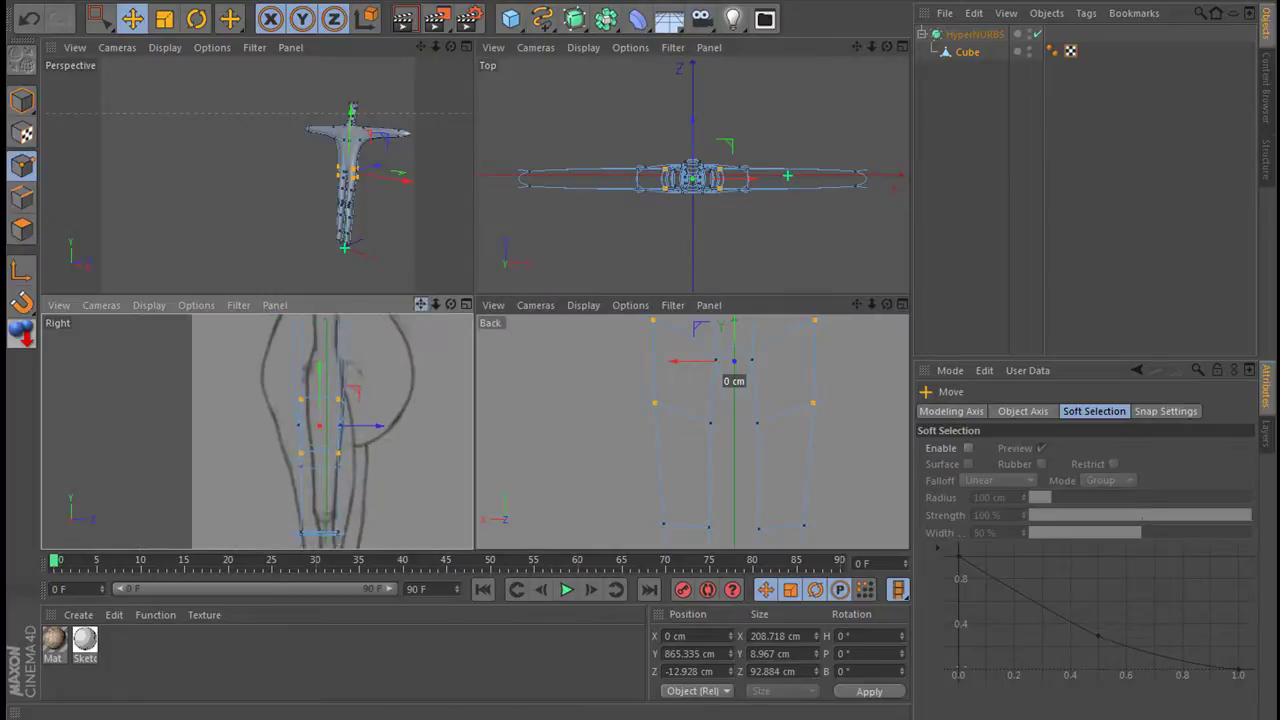
pyautogui.click(466, 306)
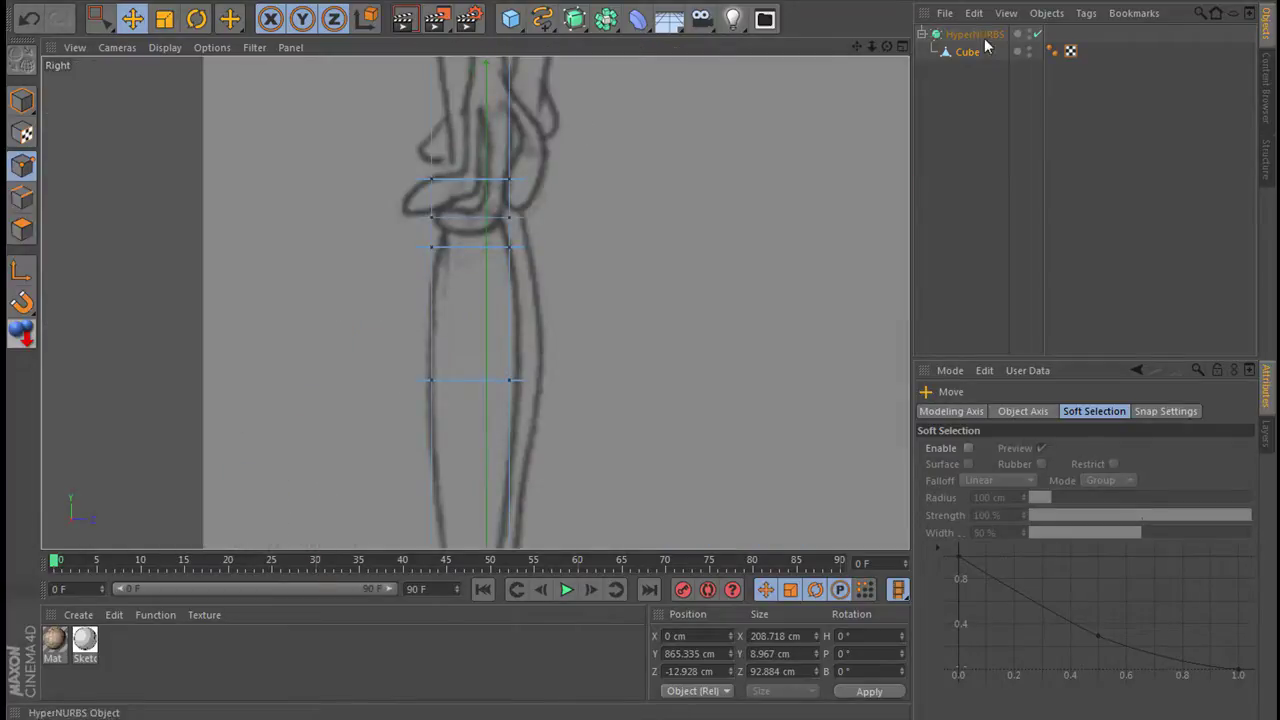
# Hide the smoothing and push the shin point forward onto the side-view shin outline.
pyautogui.click(1037, 34)
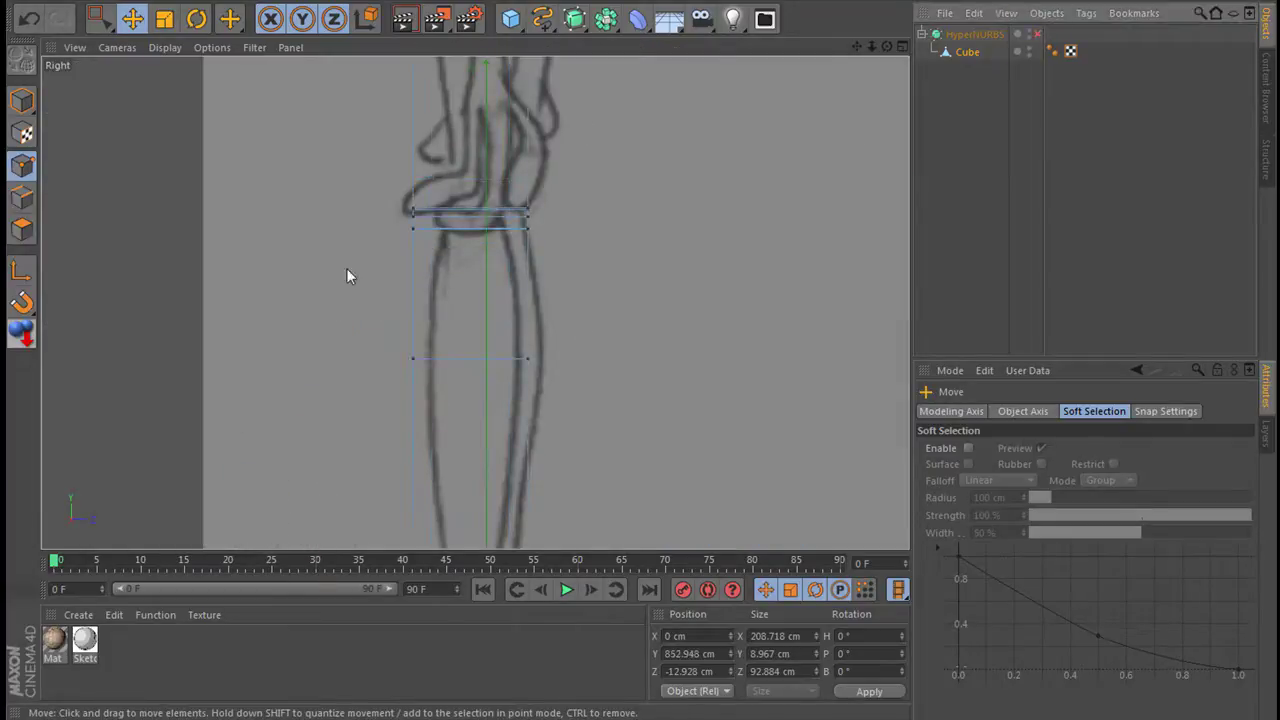
pyautogui.click(98, 20)
pyautogui.moveTo(390, 330)
pyautogui.mouseDown()
pyautogui.moveTo(470, 366)
pyautogui.moveTo(637, 363)
pyautogui.mouseUp()
pyautogui.moveTo(862, 47); pyautogui.dragTo(437, 360)
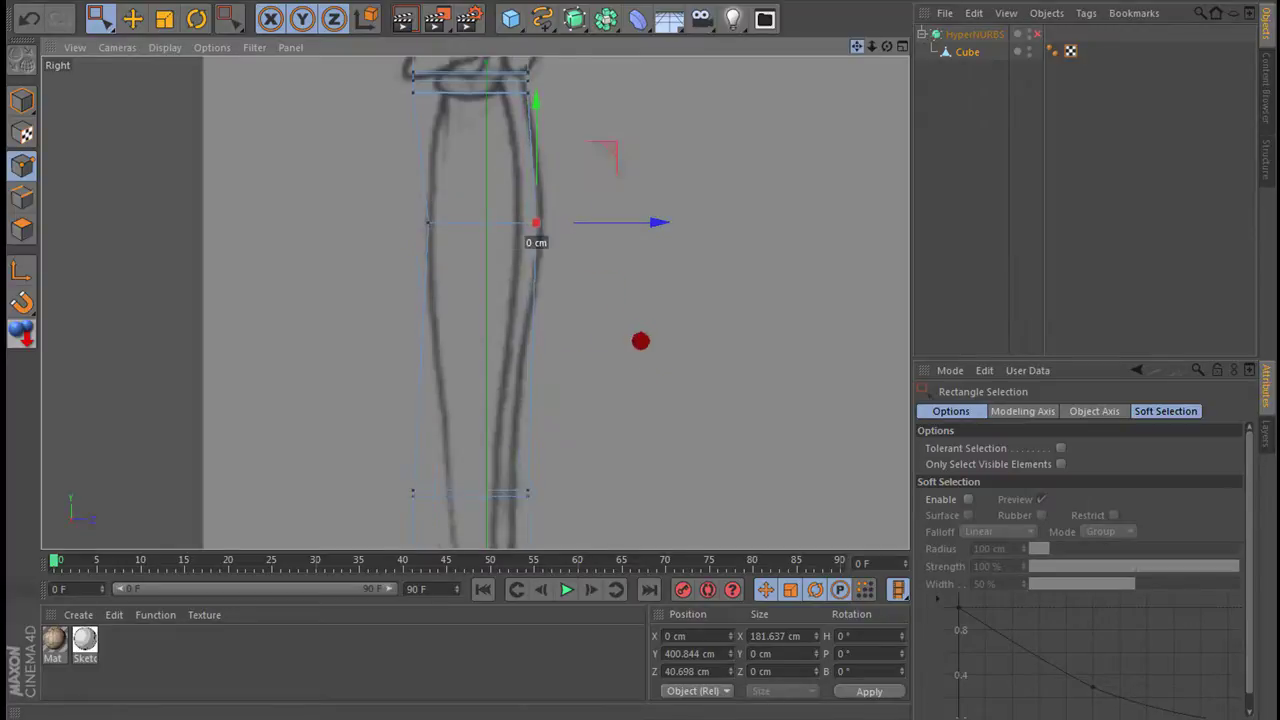
pyautogui.moveTo(361, 264); pyautogui.dragTo(424, 337)
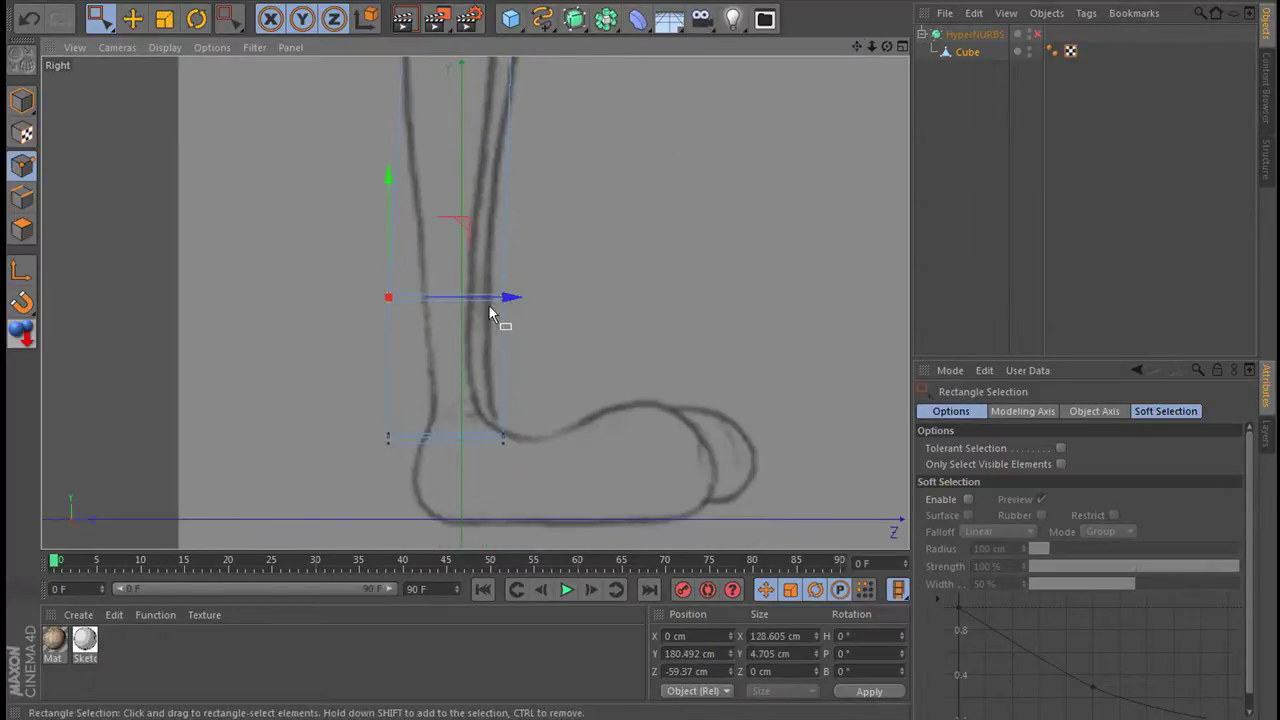
pyautogui.moveTo(509, 297)
pyautogui.mouseDown()
pyautogui.moveTo(543, 298)
pyautogui.moveTo(567, 338)
pyautogui.mouseUp()
pyautogui.moveTo(624, 298); pyautogui.dragTo(608, 297)
# Pull the lowest ankle point back onto the sketch's heel outline.
pyautogui.moveTo(413, 482); pyautogui.dragTo(414, 483)
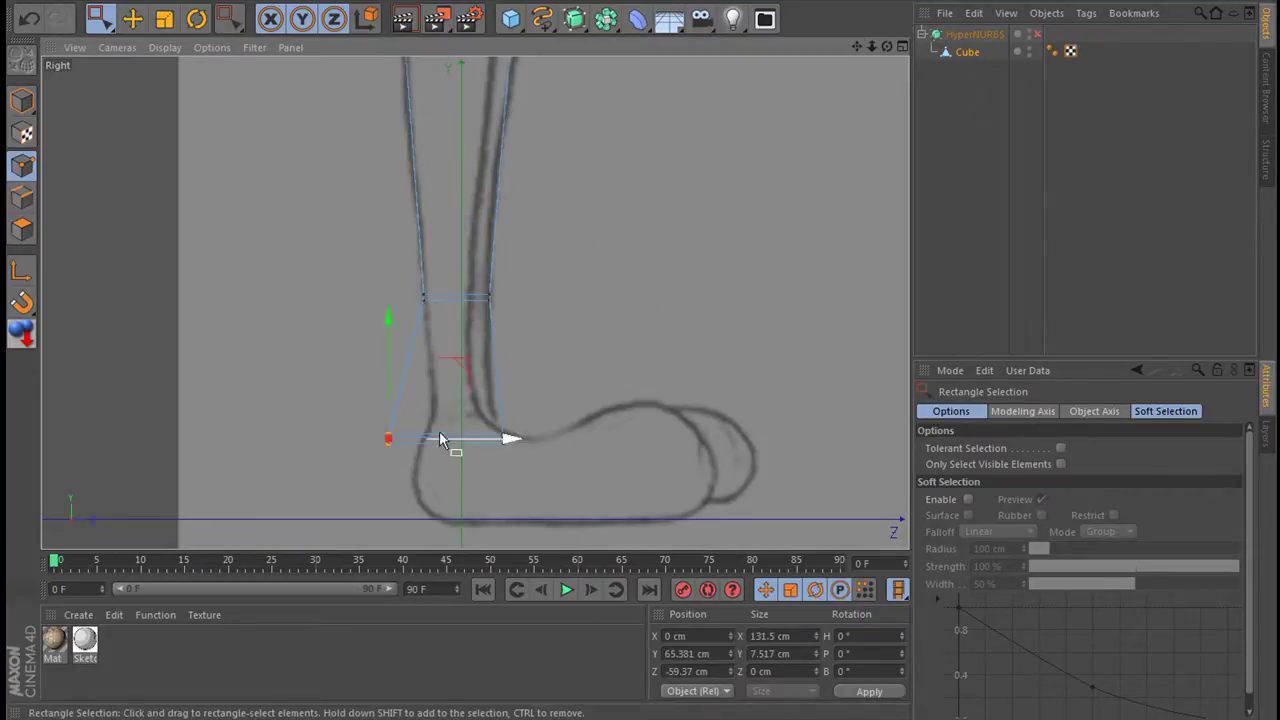
pyautogui.moveTo(509, 440); pyautogui.dragTo(549, 443)
pyautogui.hotkey('ctrl', 'z')
pyautogui.hotkey('ctrl', 'z')
pyautogui.hotkey('ctrl', 'z')
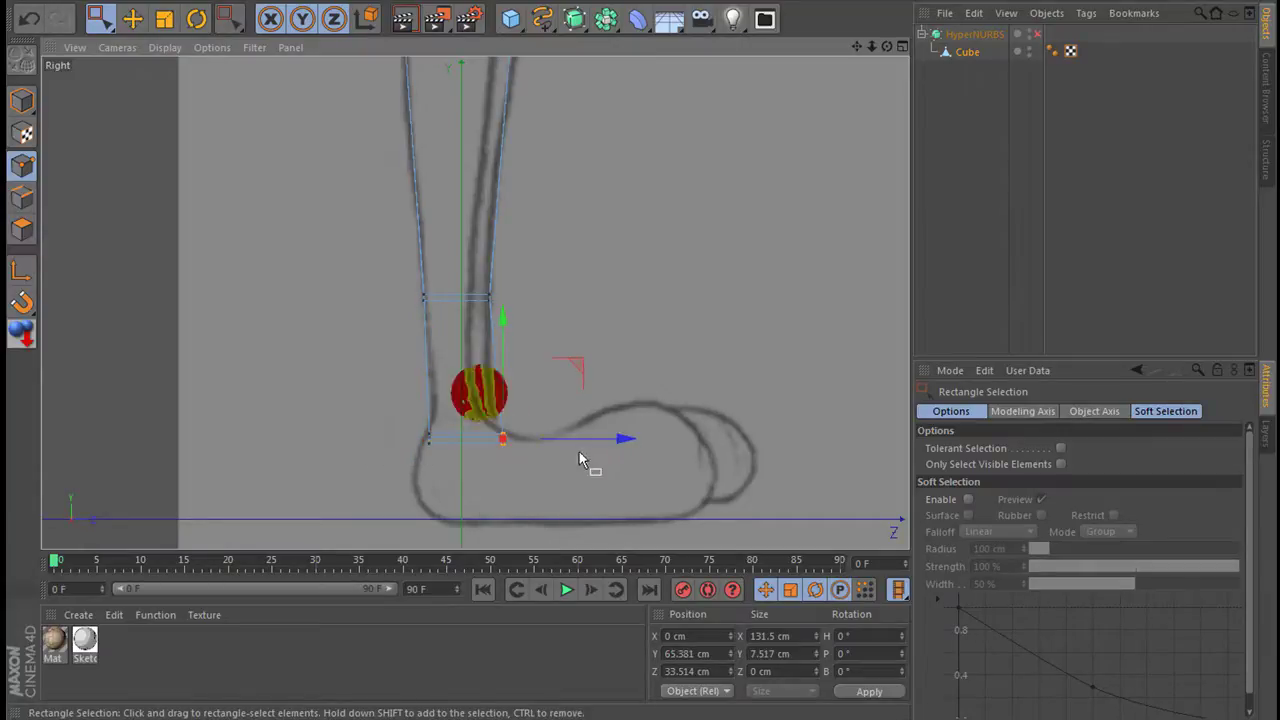
pyautogui.moveTo(623, 437); pyautogui.dragTo(611, 440)
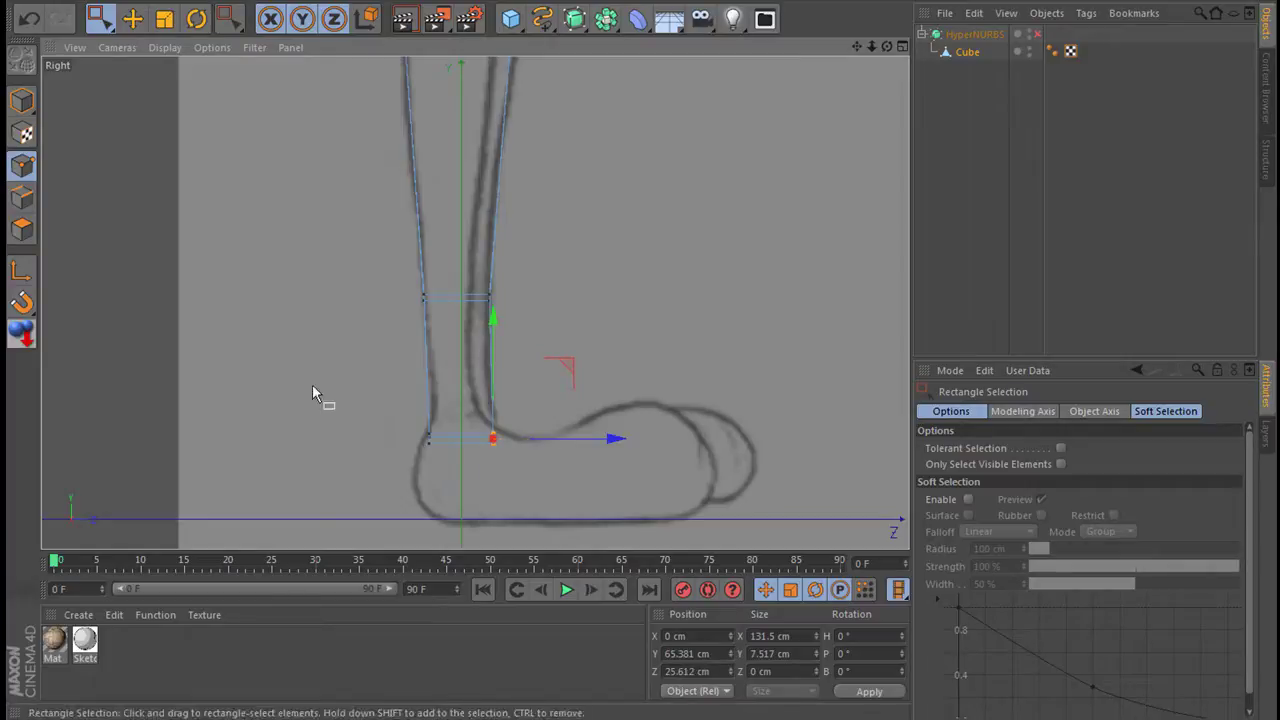
pyautogui.scroll(2, 339, 328)
pyautogui.scroll(3, 459, 331)
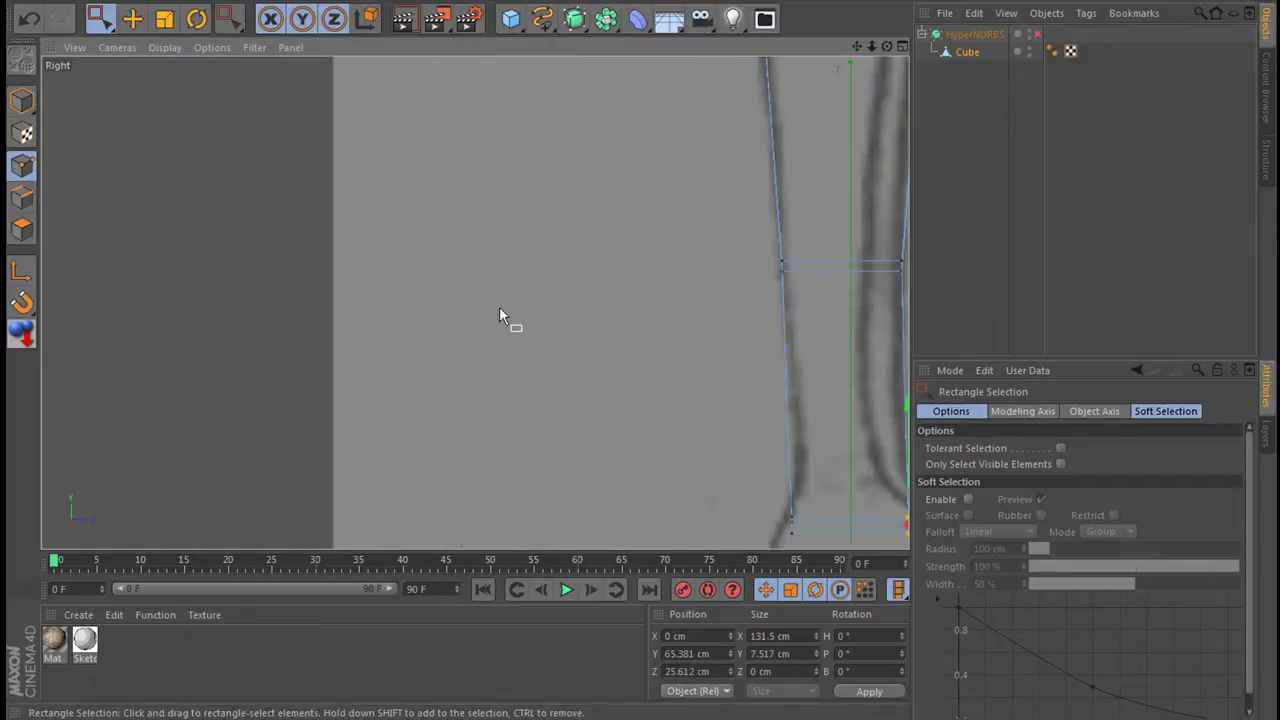
pyautogui.scroll(-2, 488, 306)
pyautogui.scroll(-2, 489, 309)
pyautogui.scroll(-1, 489, 309)
pyautogui.click(524, 243)
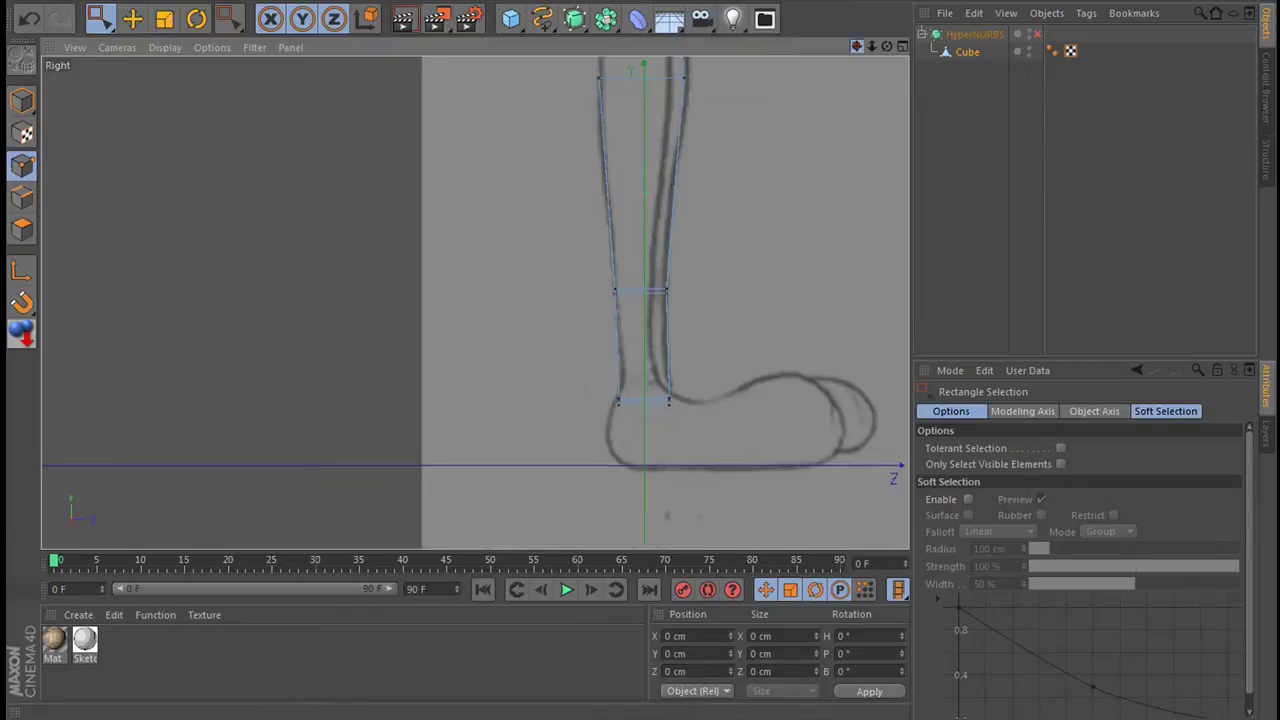
# Select the ring of points above the knee and push it forward onto the sketched knee.
pyautogui.moveTo(866, 48); pyautogui.dragTo(866, 140)
pyautogui.moveTo(554, 226); pyautogui.dragTo(609, 399)
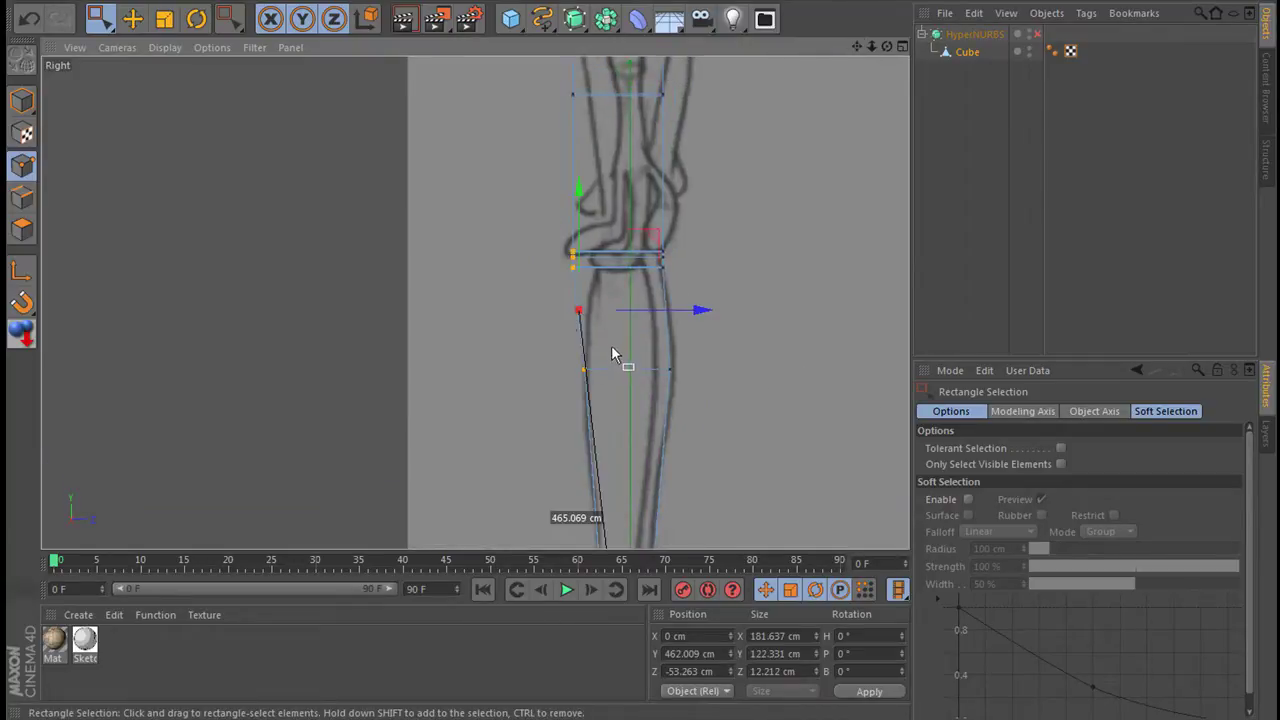
pyautogui.moveTo(457, 194)
pyautogui.mouseDown()
pyautogui.moveTo(596, 295)
pyautogui.moveTo(640, 263)
pyautogui.mouseUp()
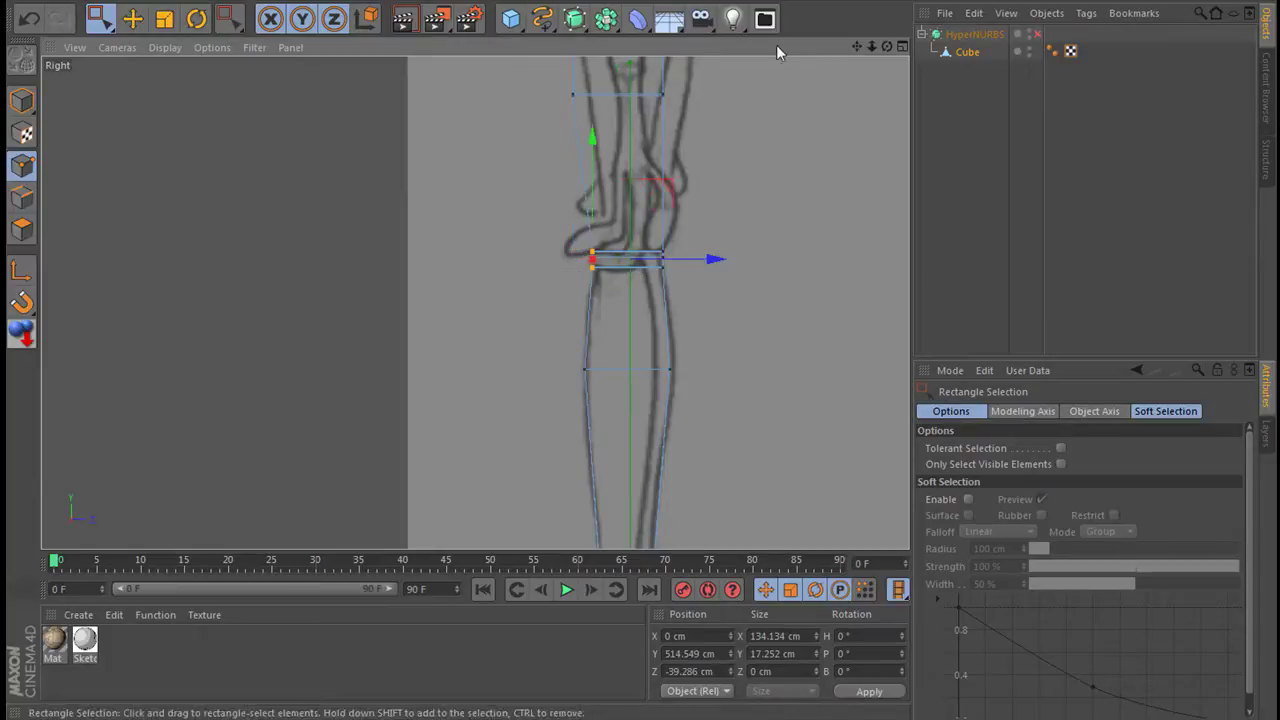
pyautogui.moveTo(857, 47); pyautogui.dragTo(857, 227)
pyautogui.moveTo(560, 246); pyautogui.dragTo(609, 310)
pyautogui.moveTo(700, 272); pyautogui.dragTo(808, 281)
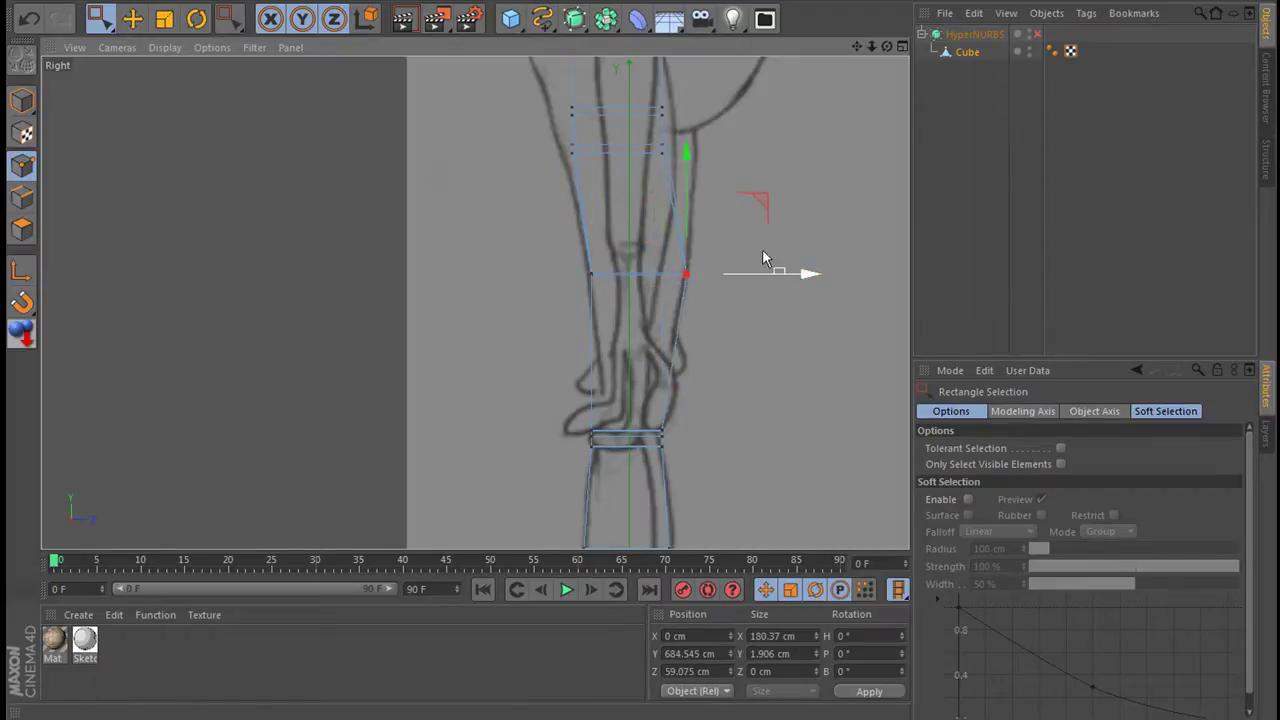
# Fit the front, back and top-row thigh points along Z to the sketch's thigh outline.
pyautogui.moveTo(697, 178); pyautogui.dragTo(708, 178)
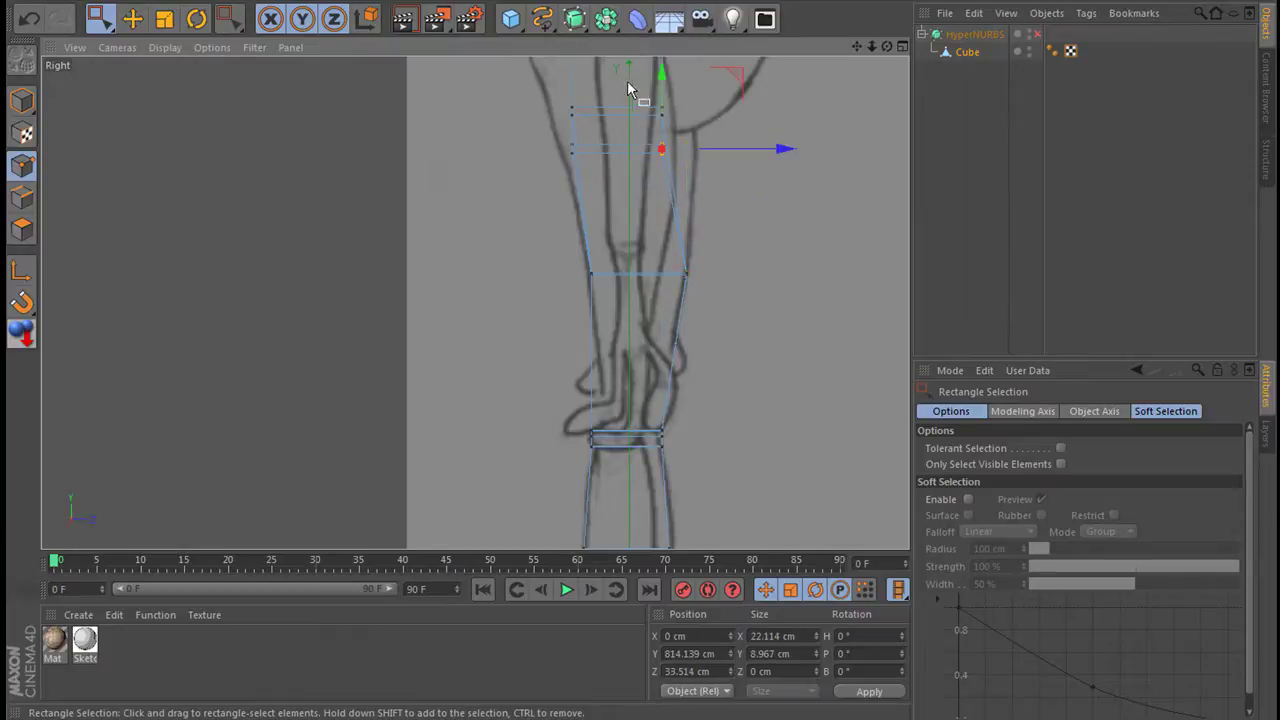
pyautogui.moveTo(776, 149); pyautogui.dragTo(828, 137)
pyautogui.moveTo(546, 82); pyautogui.dragTo(636, 196)
pyautogui.moveTo(697, 144); pyautogui.dragTo(678, 140)
pyautogui.moveTo(588, 122); pyautogui.dragTo(588, 122)
pyautogui.moveTo(686, 114); pyautogui.dragTo(668, 118)
pyautogui.click(470, 188)
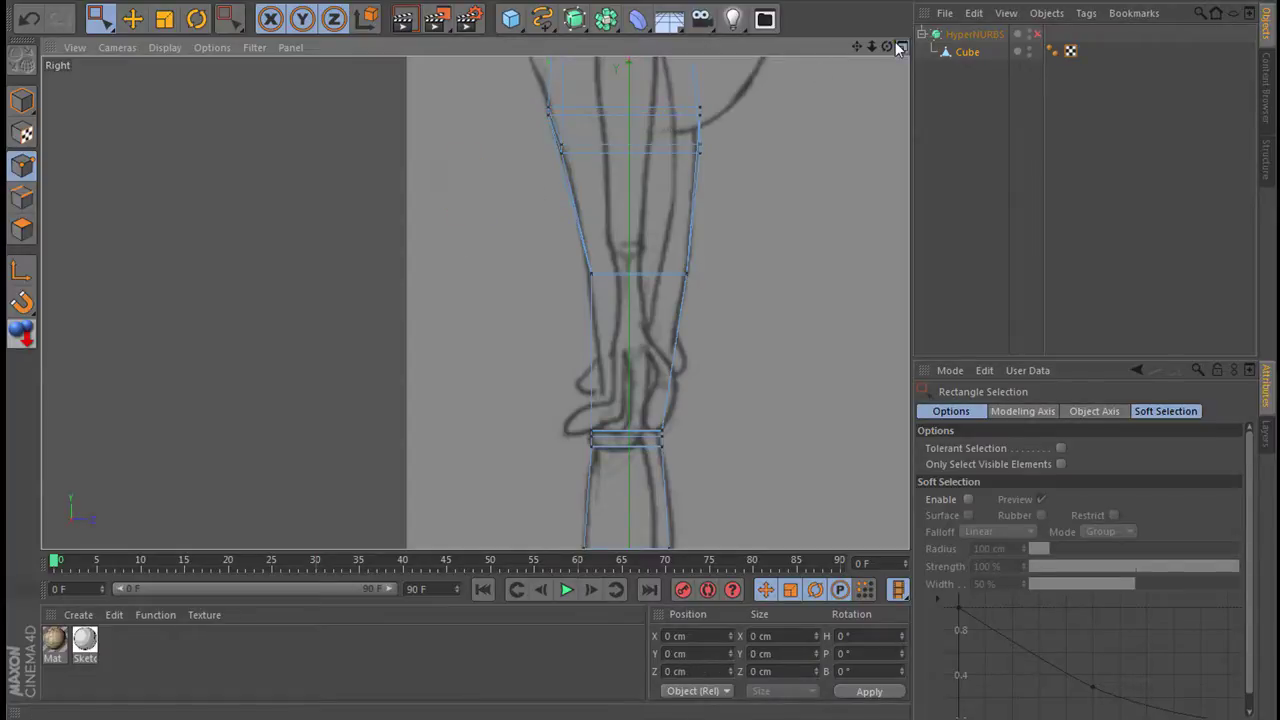
pyautogui.click(896, 44)
# Re-enable HyperNURBS with Q and orbit the maximized Perspective view around the smoothed legs.
pyautogui.press('q')
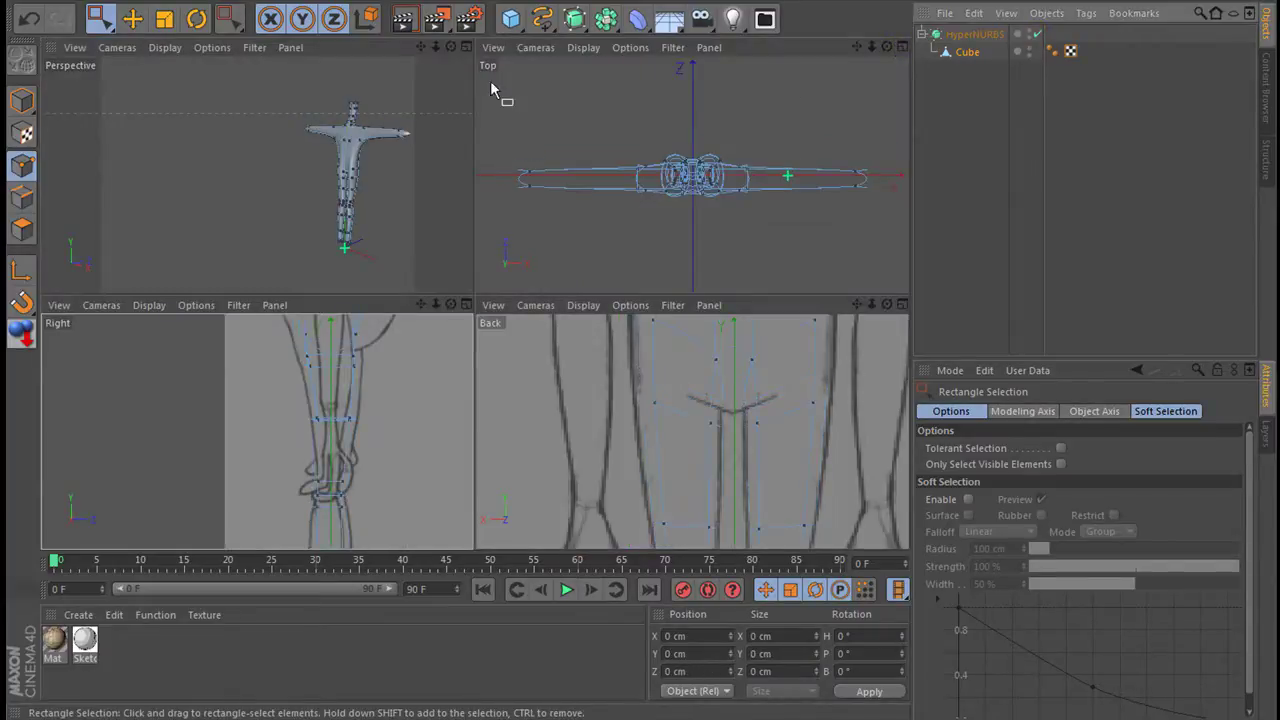
pyautogui.click(466, 48)
pyautogui.keyDown('alt'); pyautogui.moveTo(649, 234); pyautogui.dragTo(736, 402); pyautogui.keyUp('alt')
pyautogui.scroll(5, 736, 402)
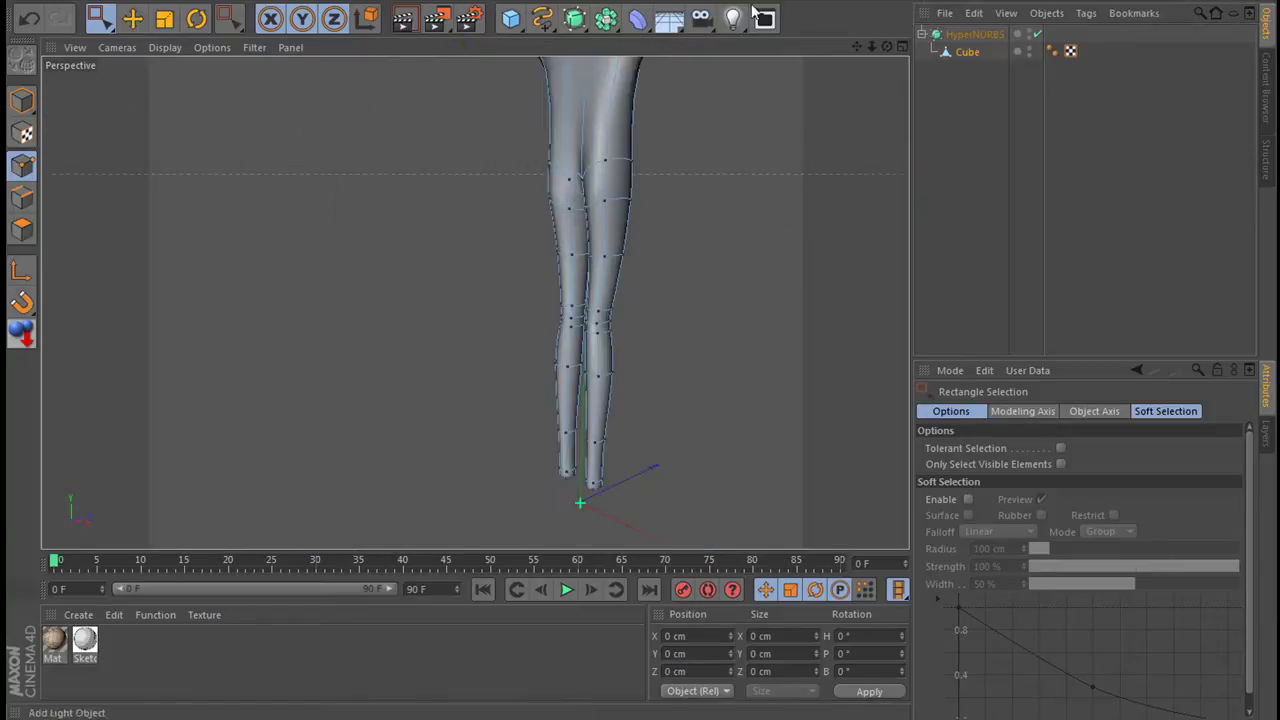
pyautogui.moveTo(886, 47)
pyautogui.mouseDown()
pyautogui.moveTo(940, 52)
pyautogui.moveTo(871, 43)
pyautogui.moveTo(951, 35)
pyautogui.mouseUp()
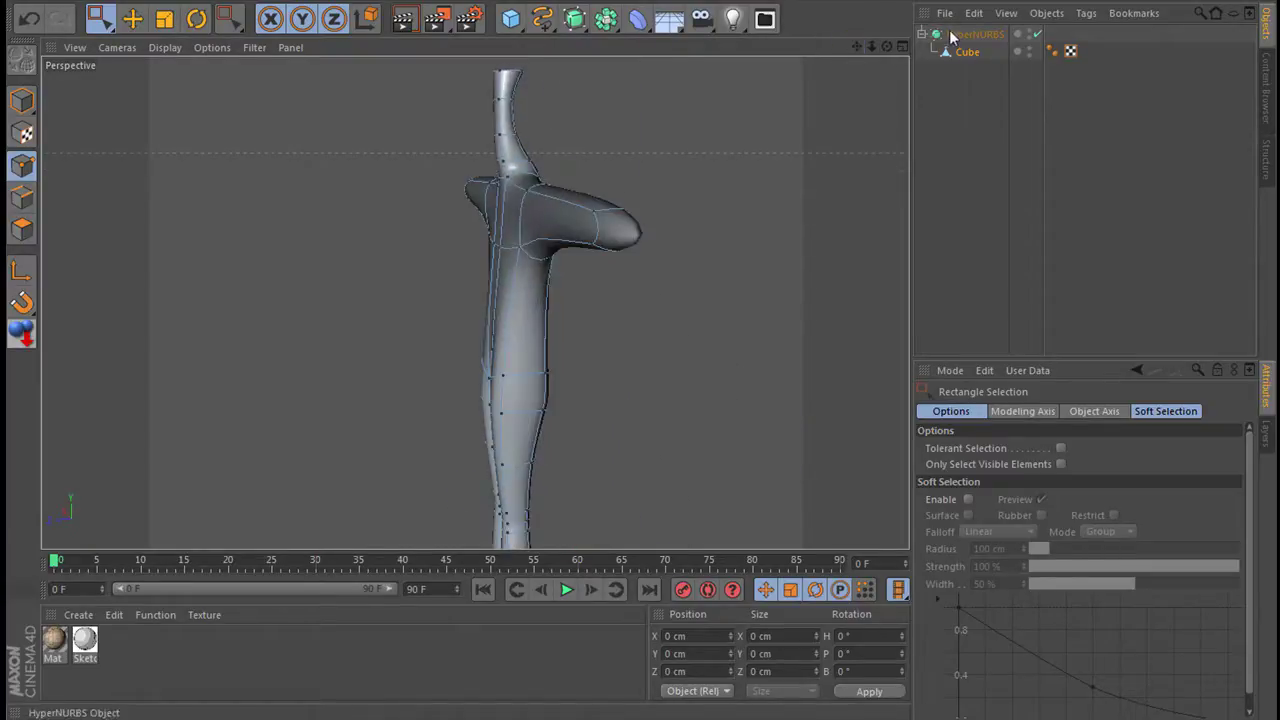
pyautogui.click(900, 47)
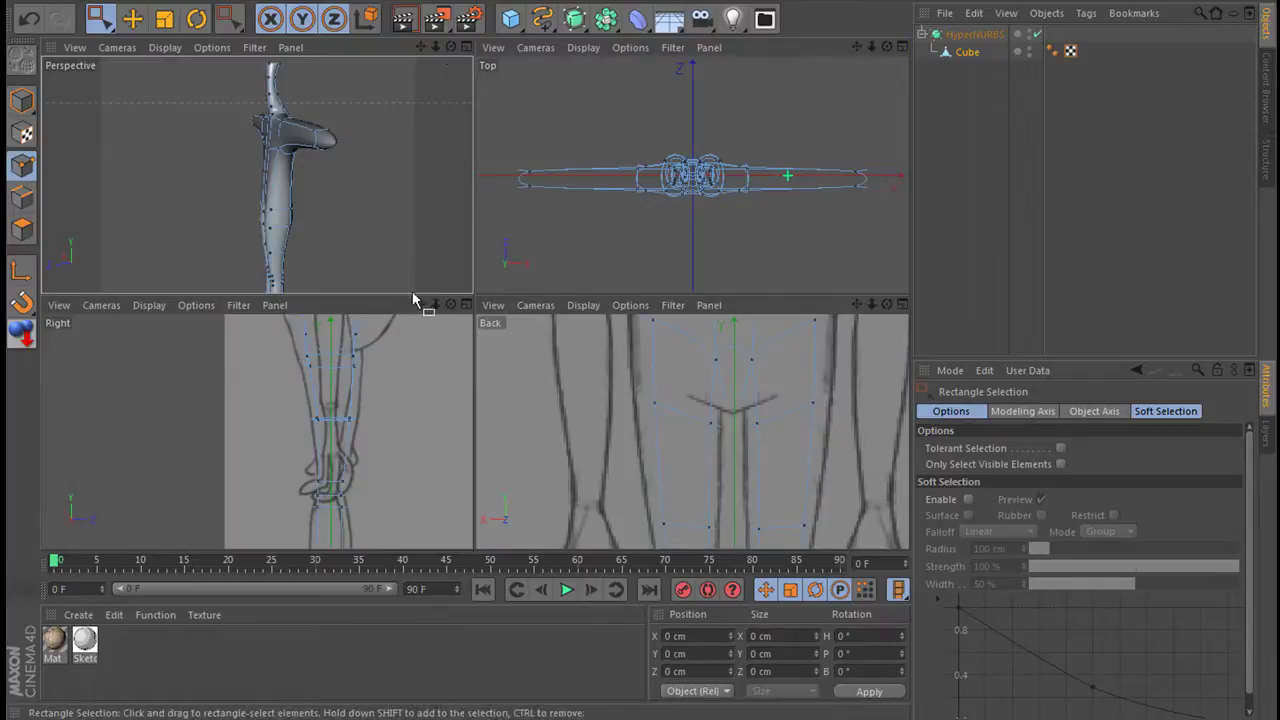
pyautogui.click(902, 304)
# Knife a loop cut across the waist and scale its two side points slightly inward.
pyautogui.moveTo(866, 45); pyautogui.dragTo(866, 325)
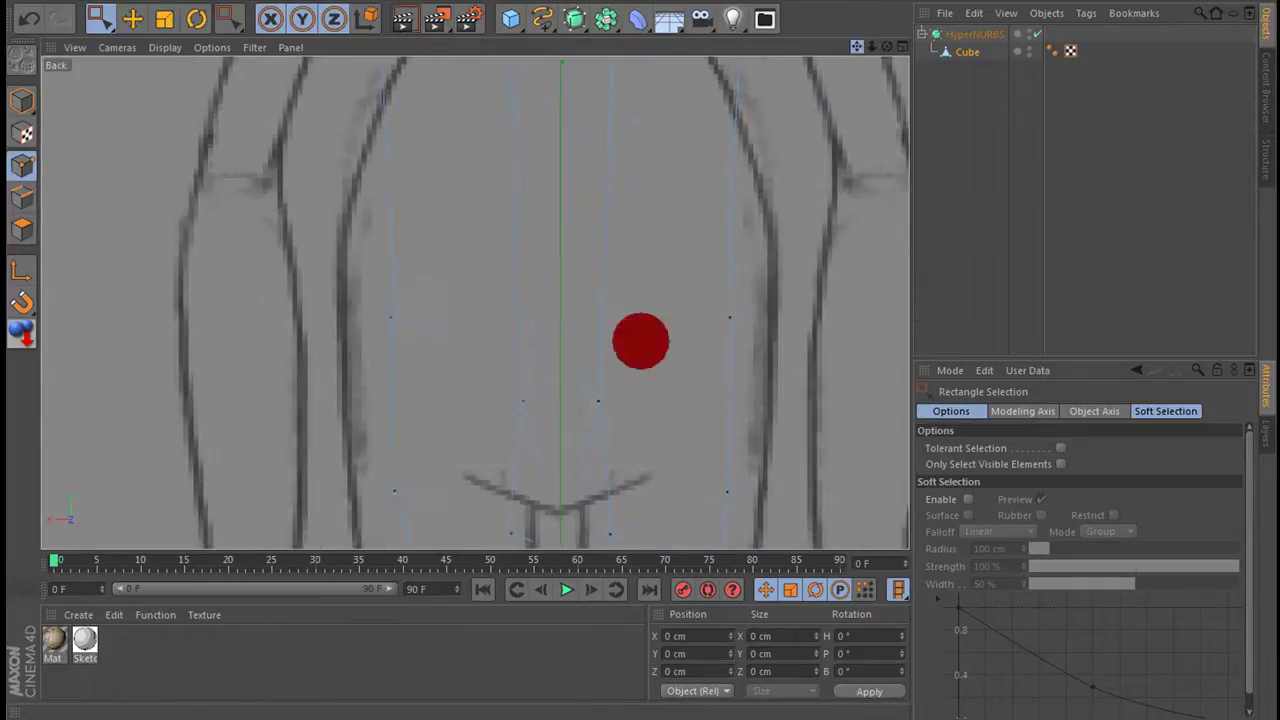
pyautogui.scroll(-3, 663, 313)
pyautogui.scroll(-2, 663, 313)
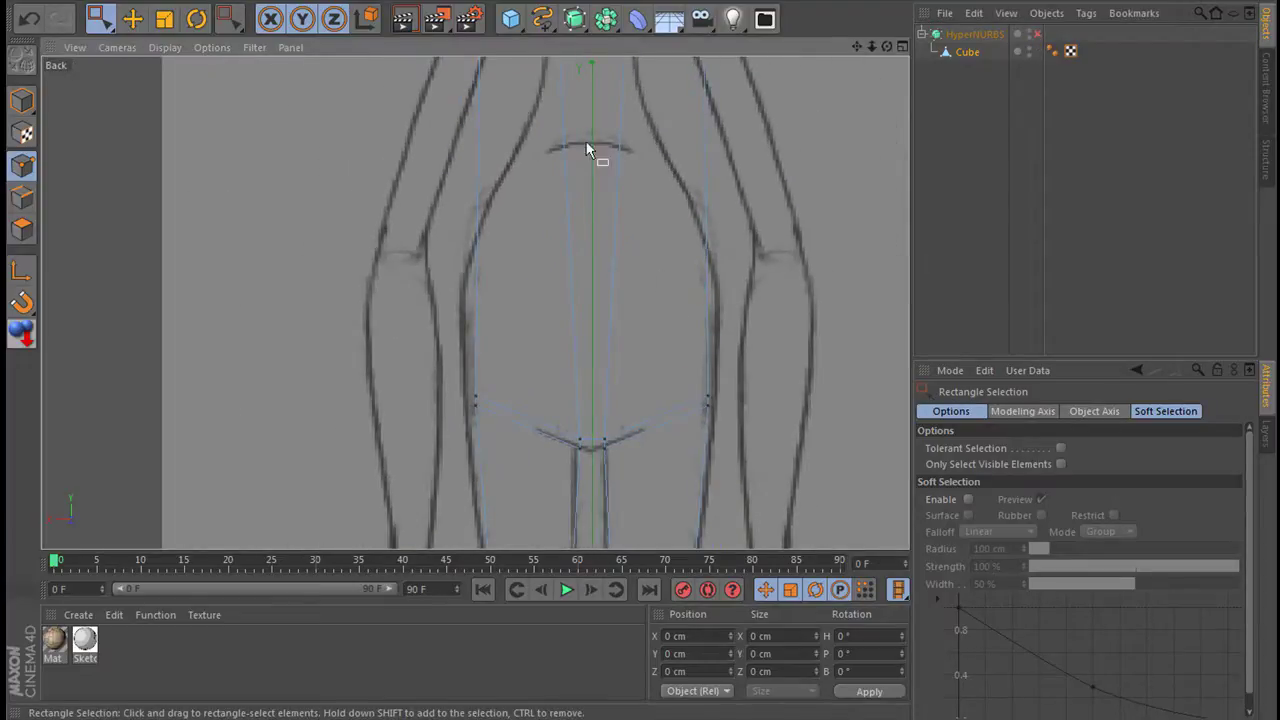
pyautogui.moveTo(847, 45); pyautogui.dragTo(704, 276)
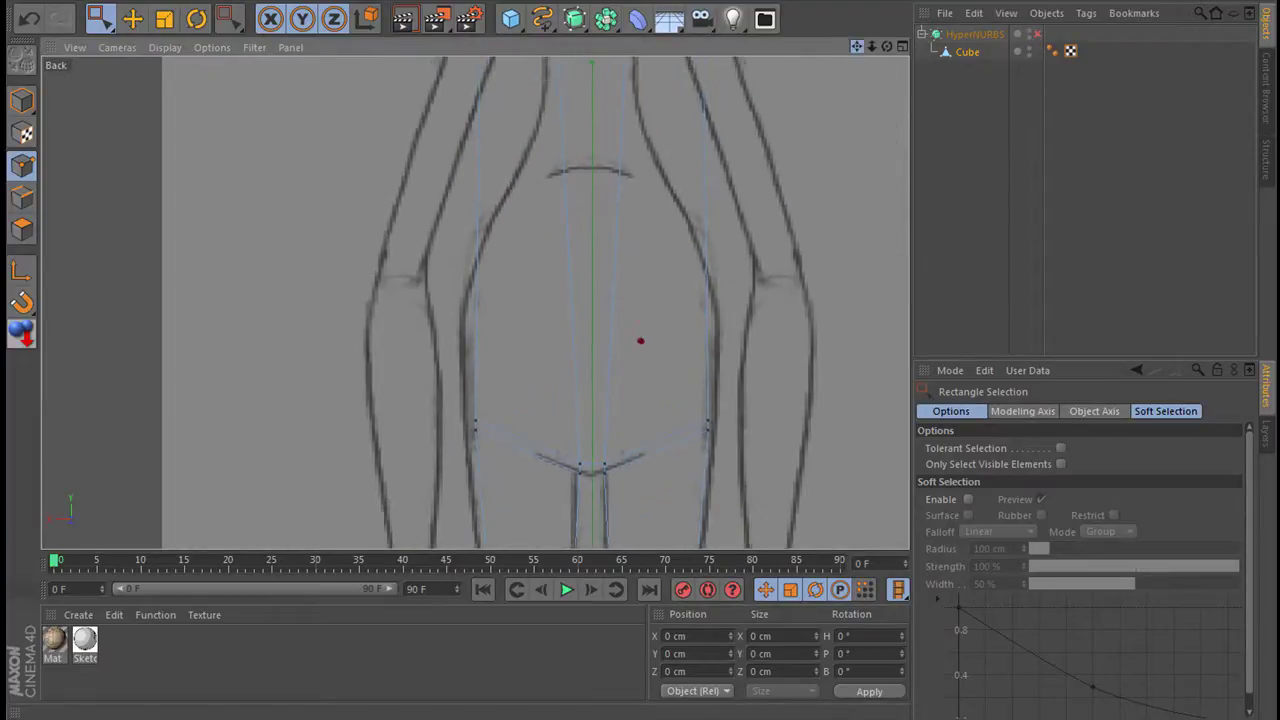
pyautogui.rightClick(551, 263)
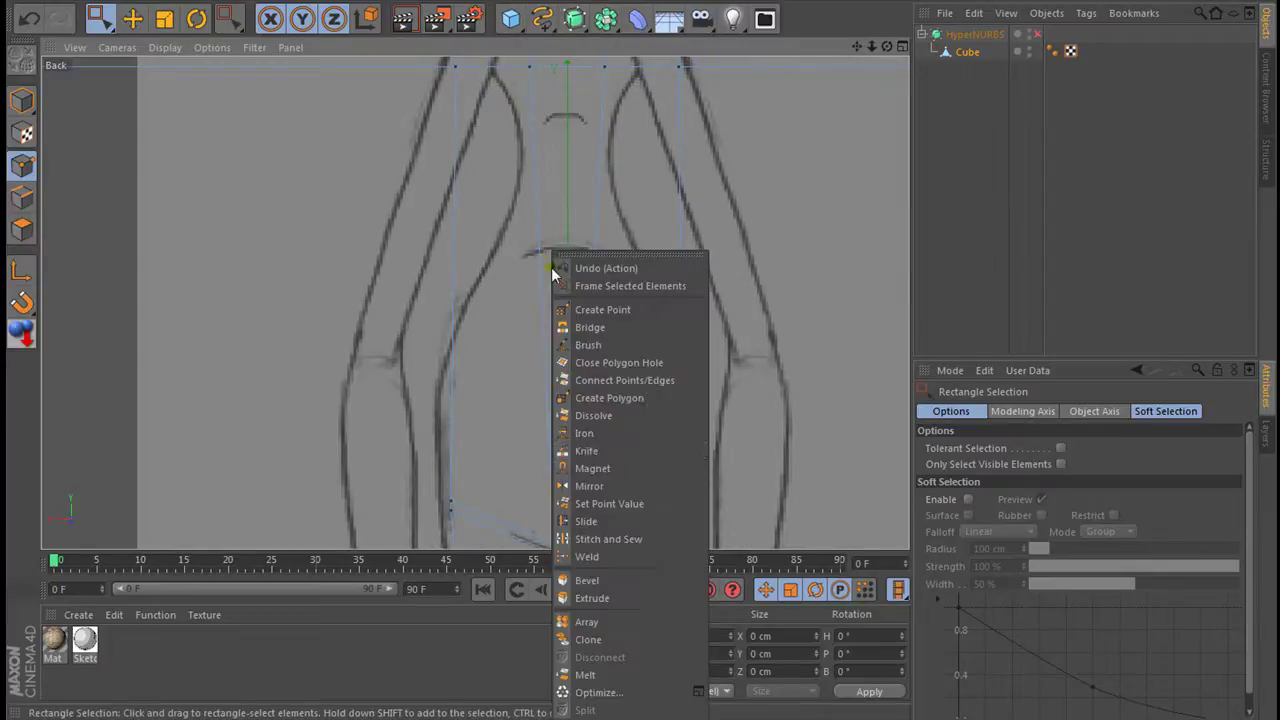
pyautogui.click(578, 447)
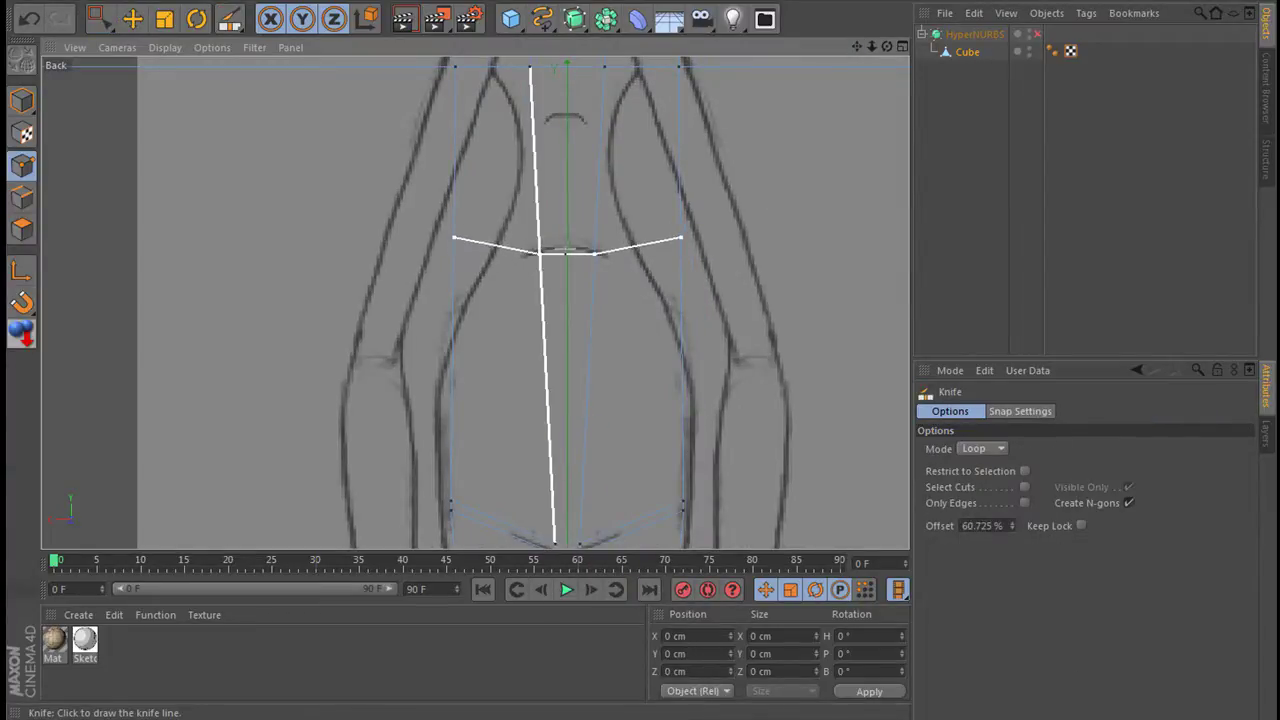
pyautogui.click(563, 249)
pyautogui.click(100, 18)
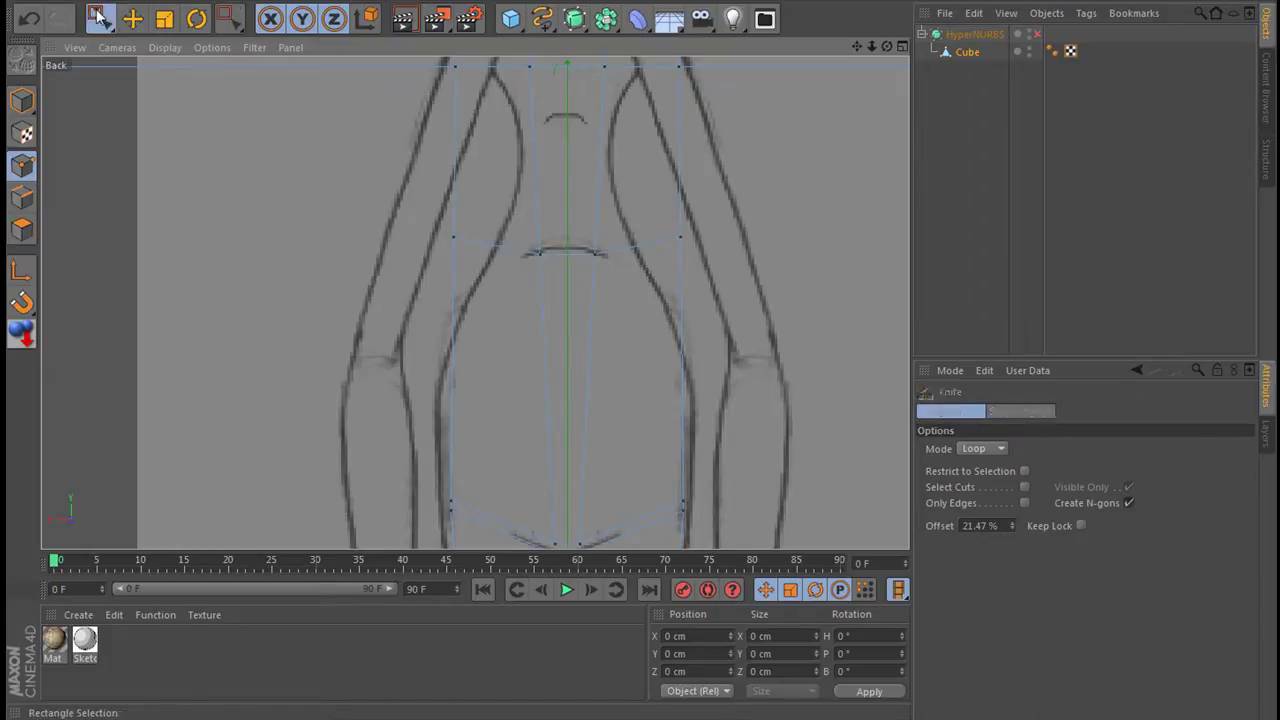
pyautogui.moveTo(427, 207); pyautogui.dragTo(482, 291)
pyautogui.keyDown('shift'); pyautogui.moveTo(670, 205); pyautogui.dragTo(695, 260); pyautogui.keyUp('shift')
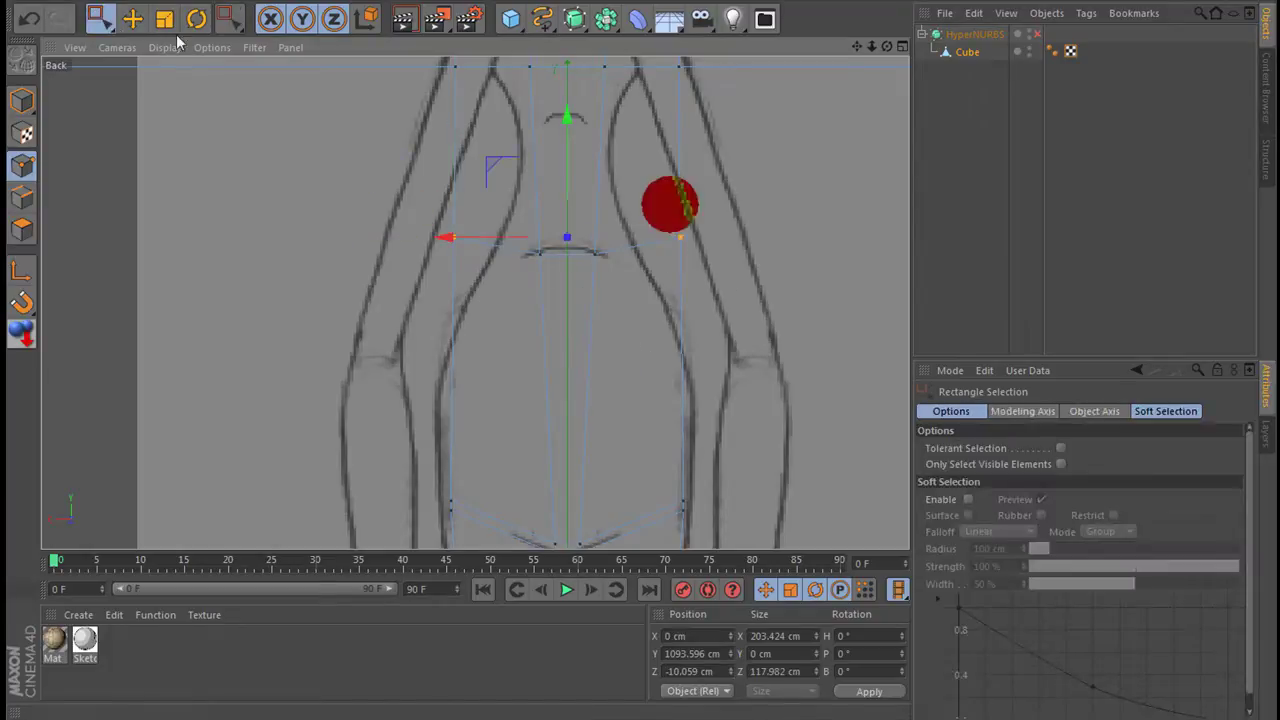
pyautogui.press('t')
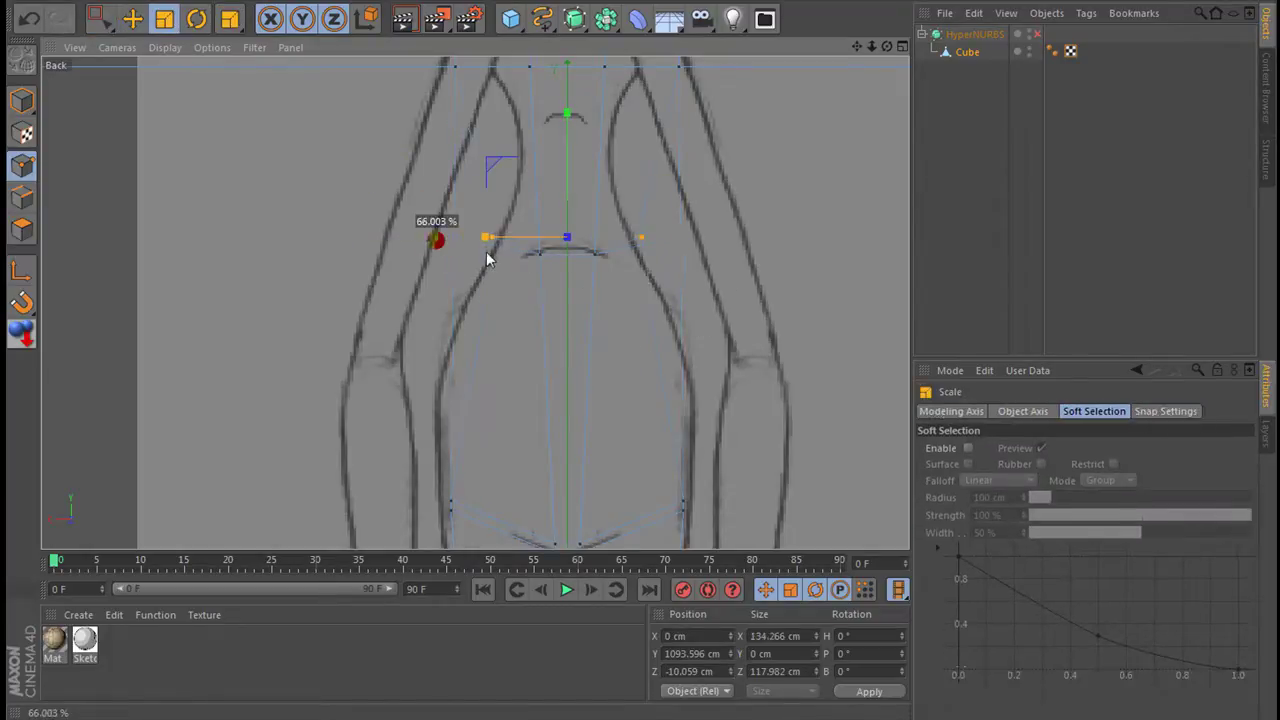
pyautogui.moveTo(500, 260); pyautogui.dragTo(530, 225)
# Knife a second loop across the belly and scale its points wider to the sketch outline.
pyautogui.moveTo(856, 47); pyautogui.dragTo(640, 340)
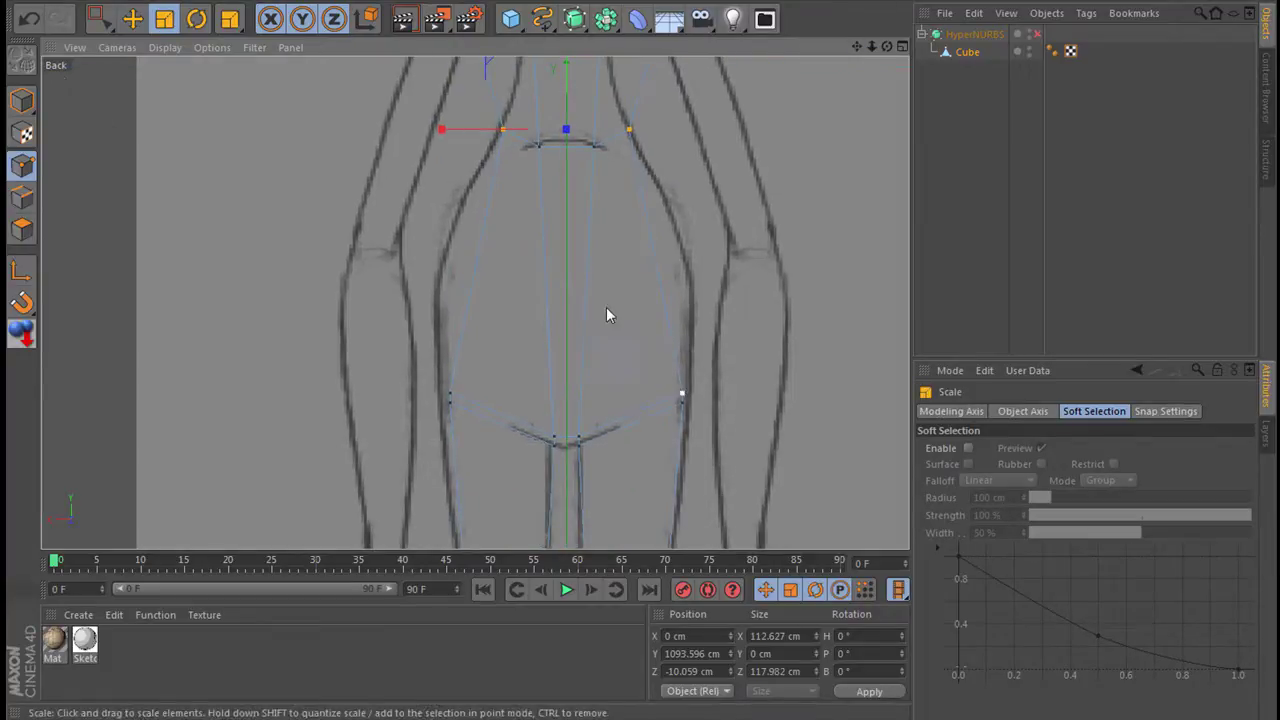
pyautogui.rightClick(585, 252)
pyautogui.click(625, 449)
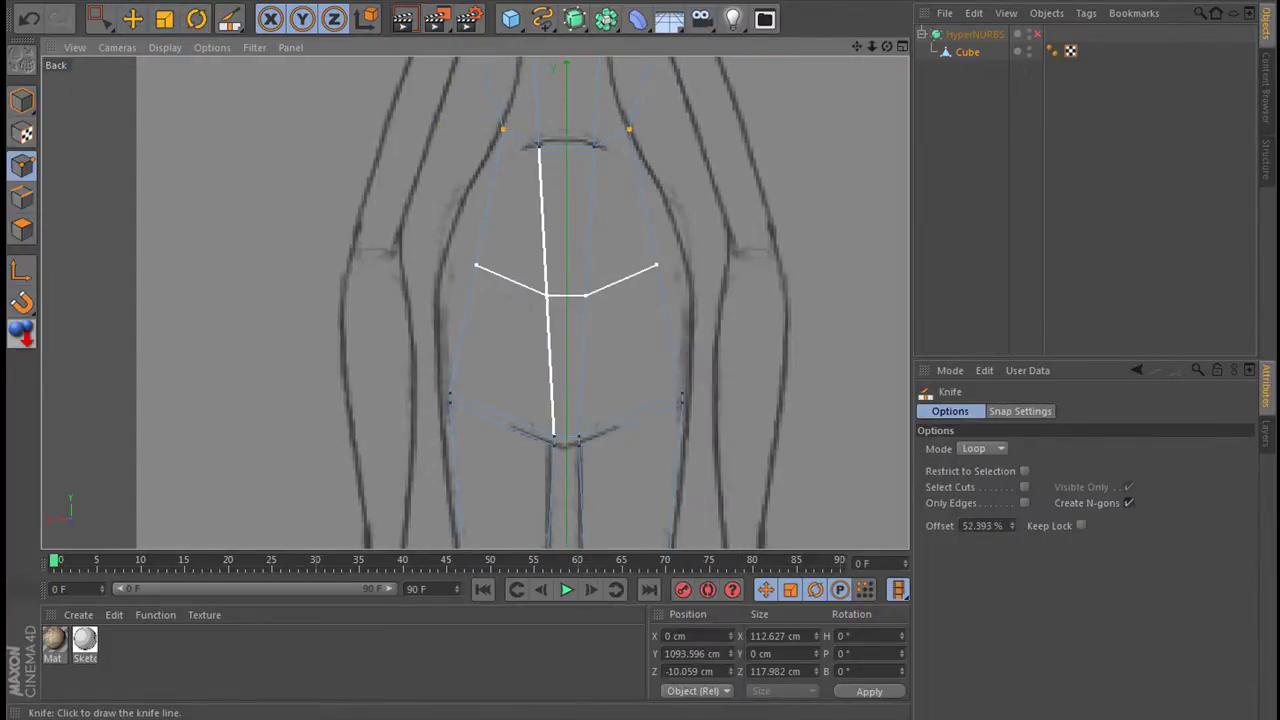
pyautogui.click(530, 328)
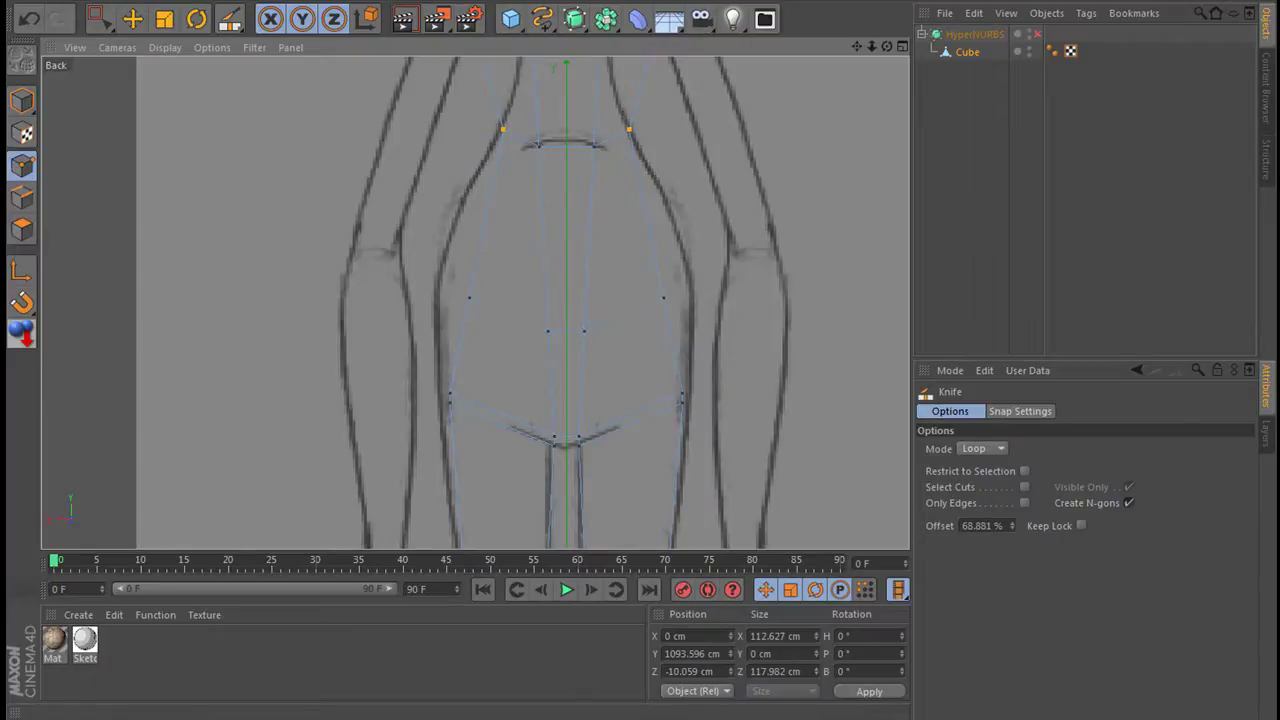
pyautogui.click(92, 16)
pyautogui.moveTo(410, 251); pyautogui.dragTo(738, 358)
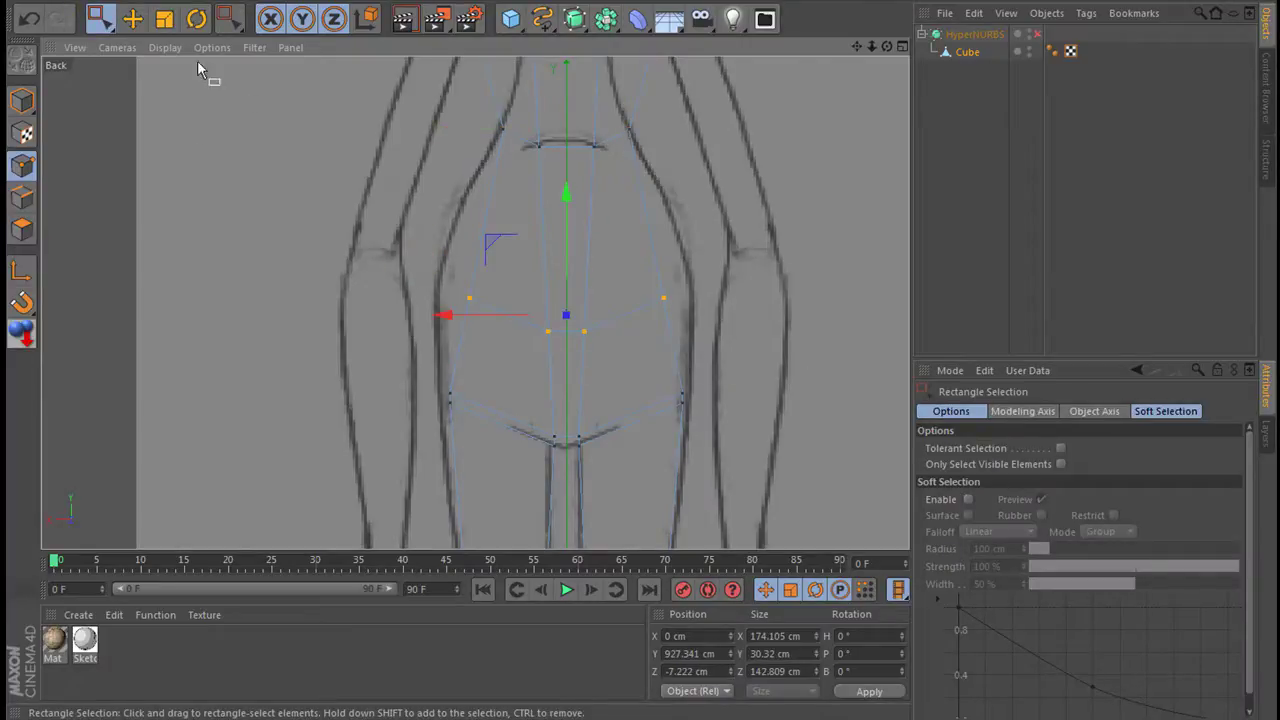
pyautogui.click(164, 18)
pyautogui.moveTo(440, 315); pyautogui.dragTo(402, 314)
pyautogui.click(98, 18)
pyautogui.moveTo(596, 333); pyautogui.dragTo(662, 388)
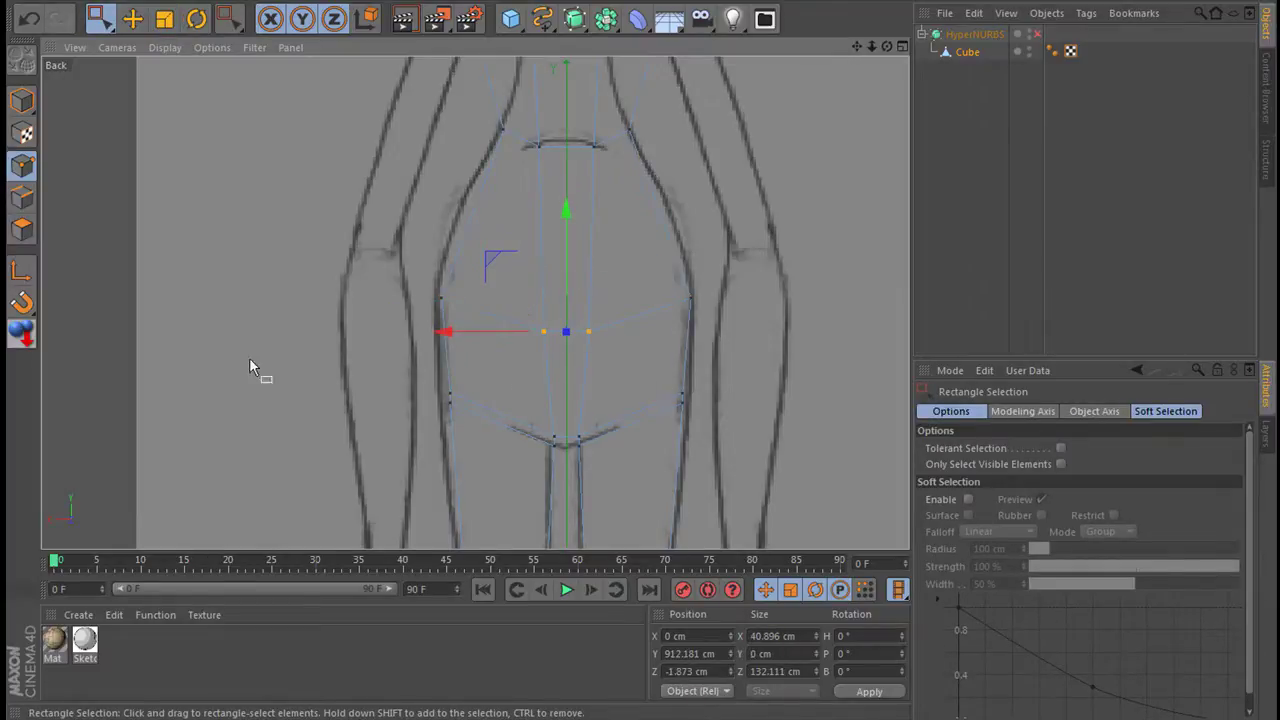
pyautogui.click(164, 18)
pyautogui.moveTo(443, 333); pyautogui.dragTo(267, 340)
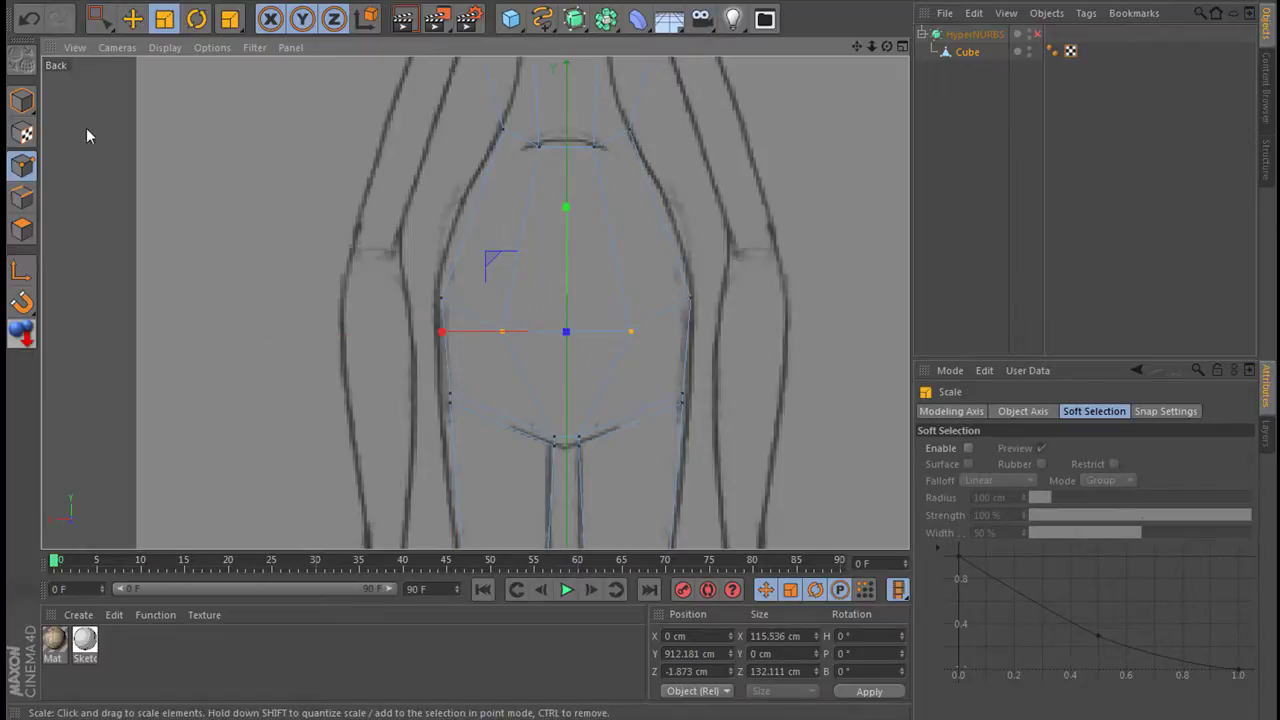
pyautogui.moveTo(856, 46); pyautogui.dragTo(537, 121)
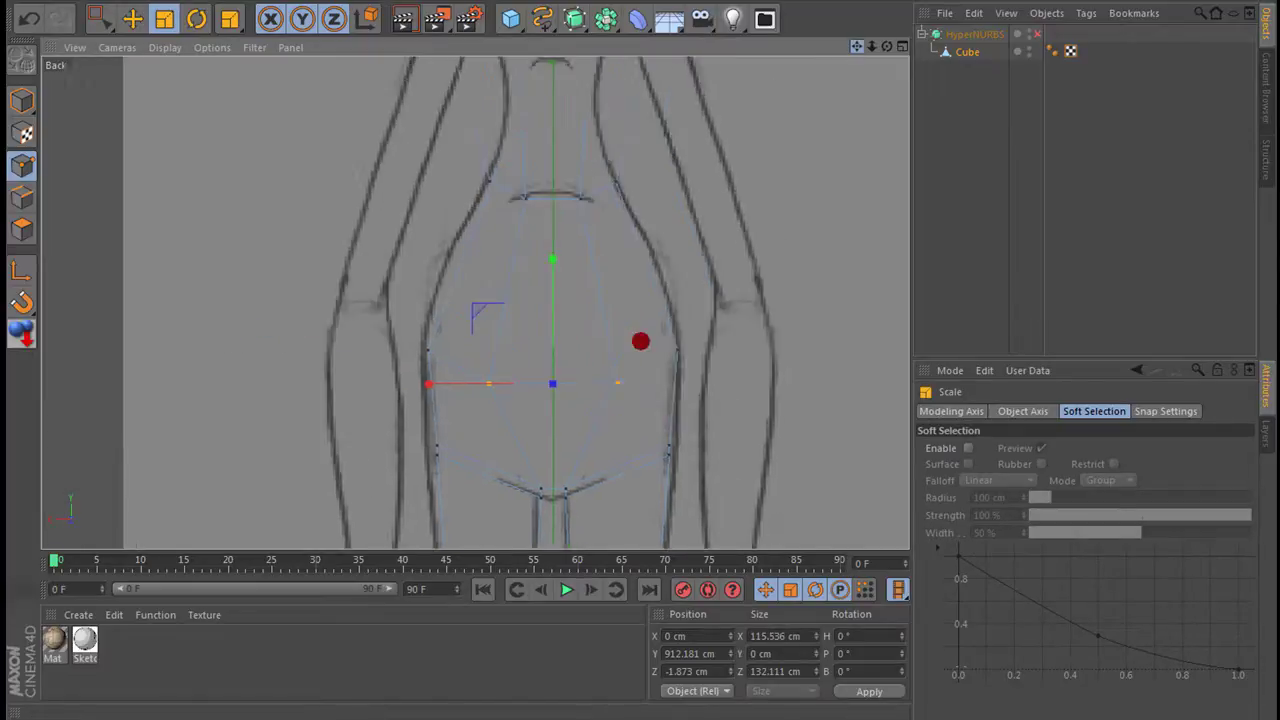
# Scale the chest and side torso points narrower along X to fit the back sketch.
pyautogui.scroll(2, 537, 118)
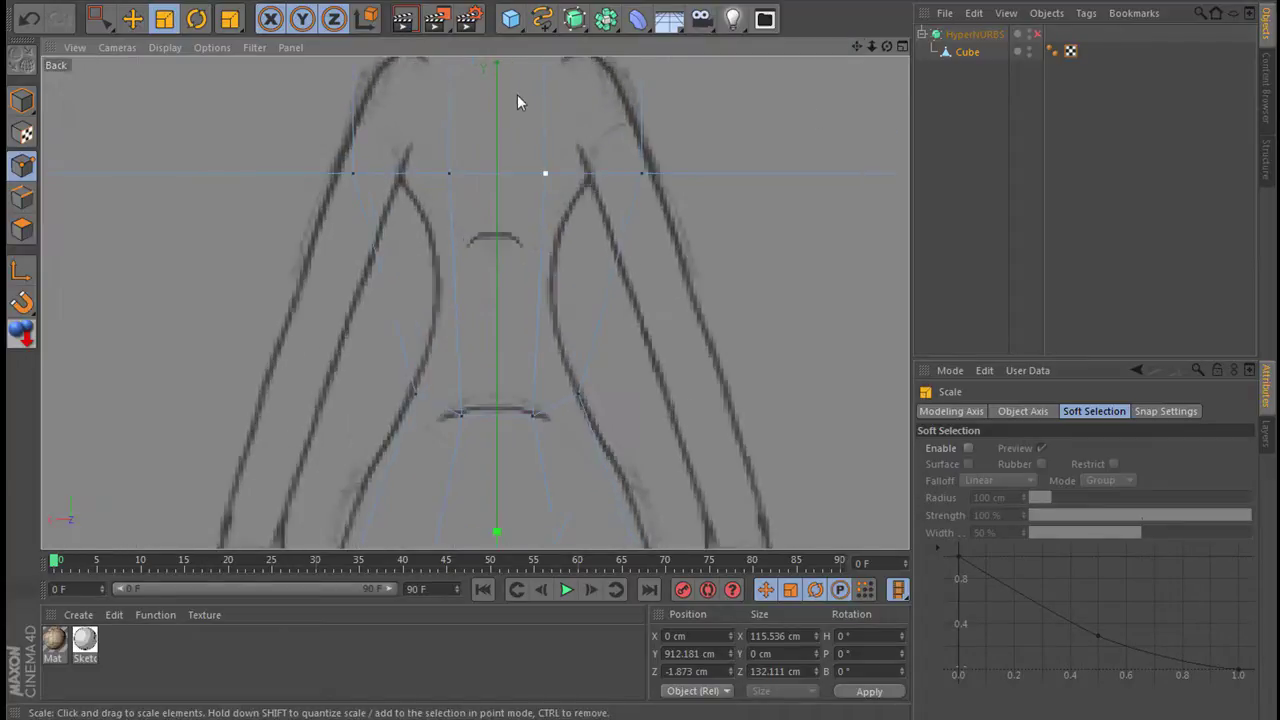
pyautogui.moveTo(856, 46); pyautogui.dragTo(641, 341)
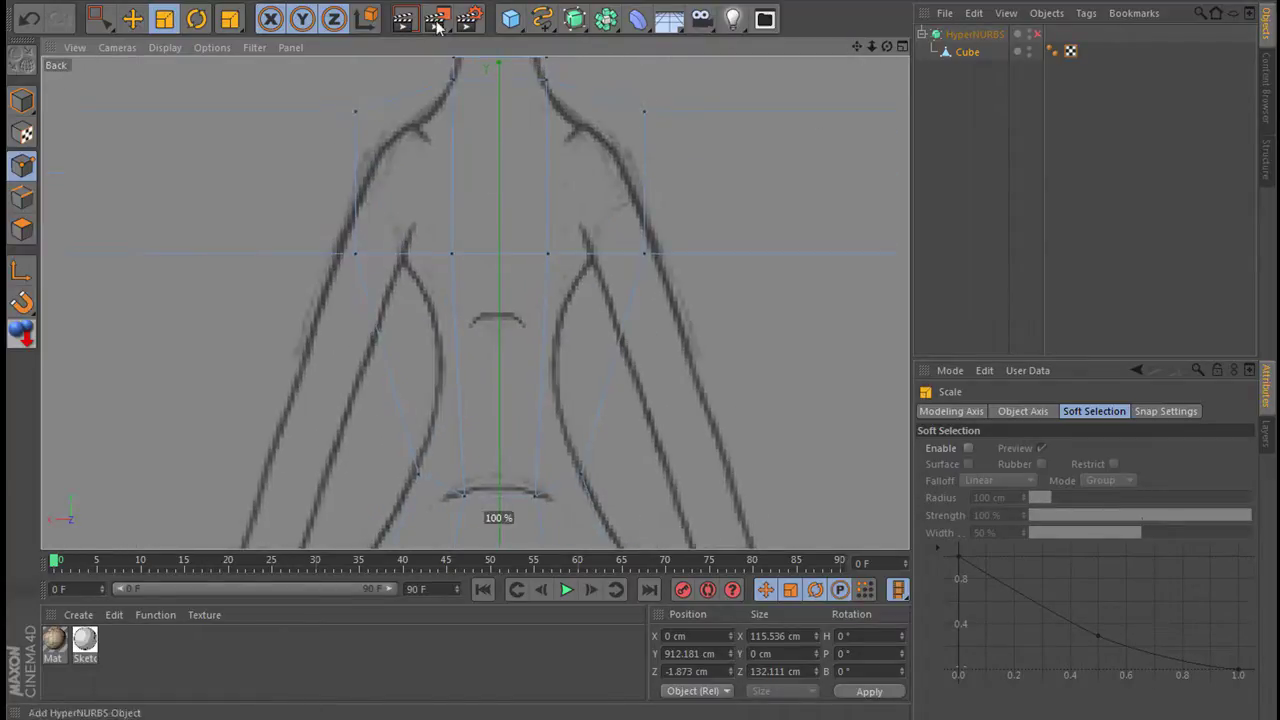
pyautogui.click(100, 18)
pyautogui.moveTo(349, 276); pyautogui.dragTo(368, 290)
pyautogui.moveTo(655, 82); pyautogui.dragTo(703, 253)
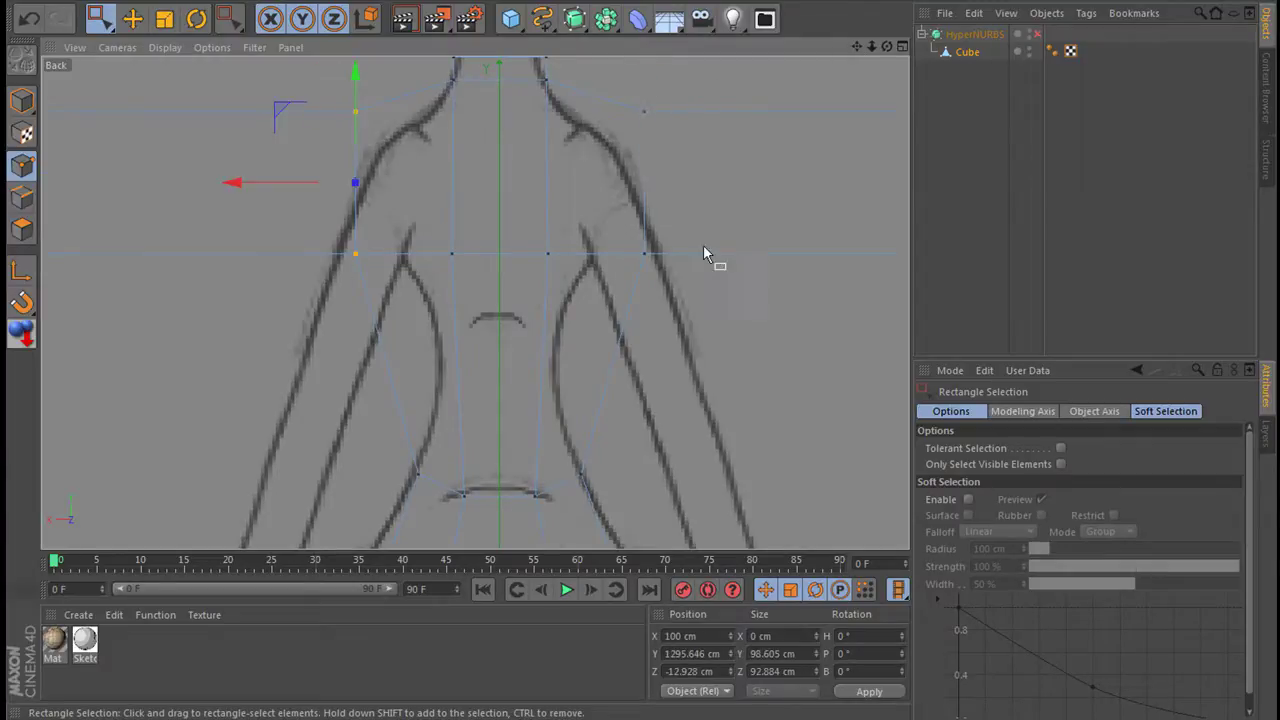
pyautogui.keyDown('shift'); pyautogui.moveTo(659, 189); pyautogui.dragTo(682, 256); pyautogui.keyUp('shift')
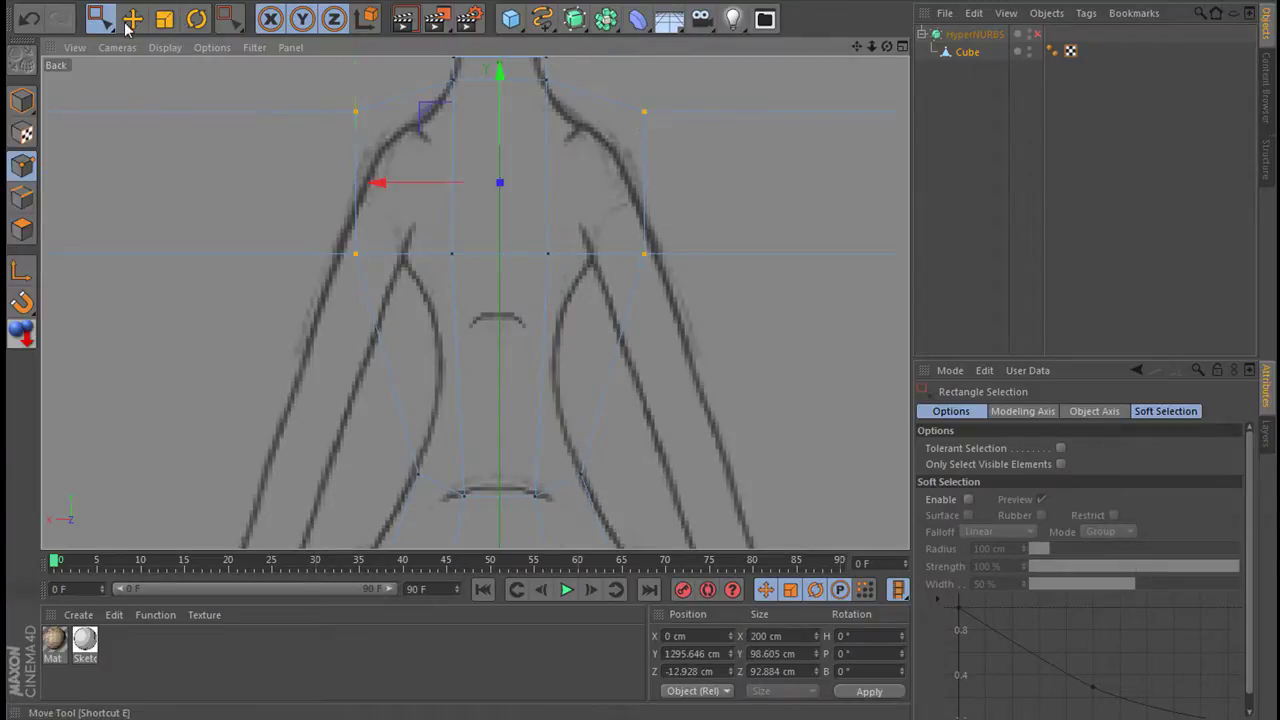
pyautogui.click(162, 20)
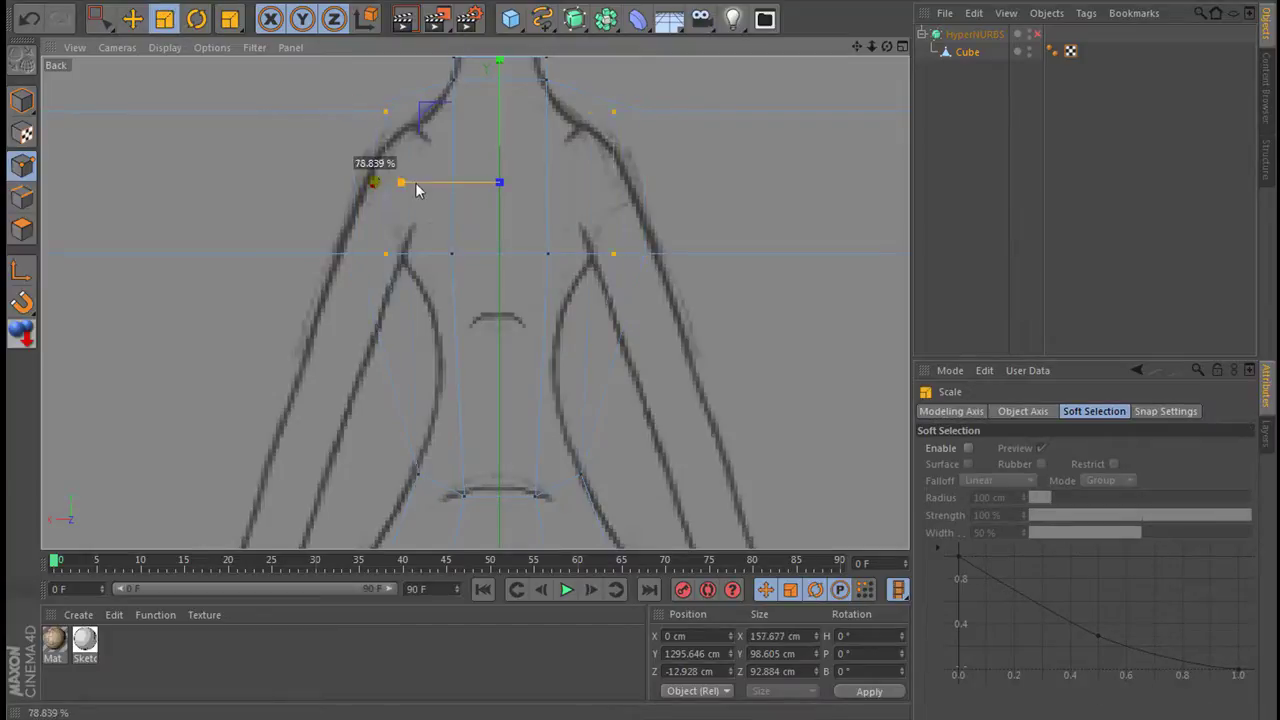
pyautogui.moveTo(420, 190); pyautogui.dragTo(376, 183)
# Lower the top torso row to the shoulder line and narrow it toward the neck.
pyautogui.press('space')
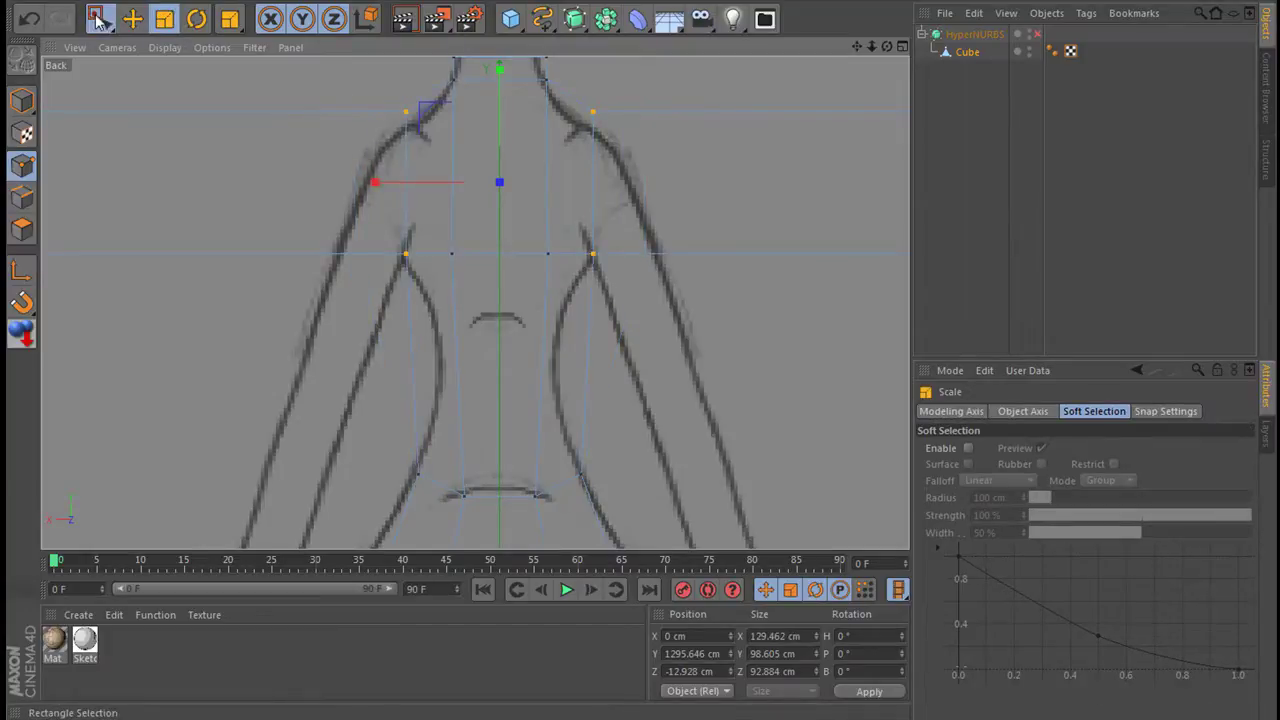
pyautogui.moveTo(406, 112); pyautogui.dragTo(653, 161)
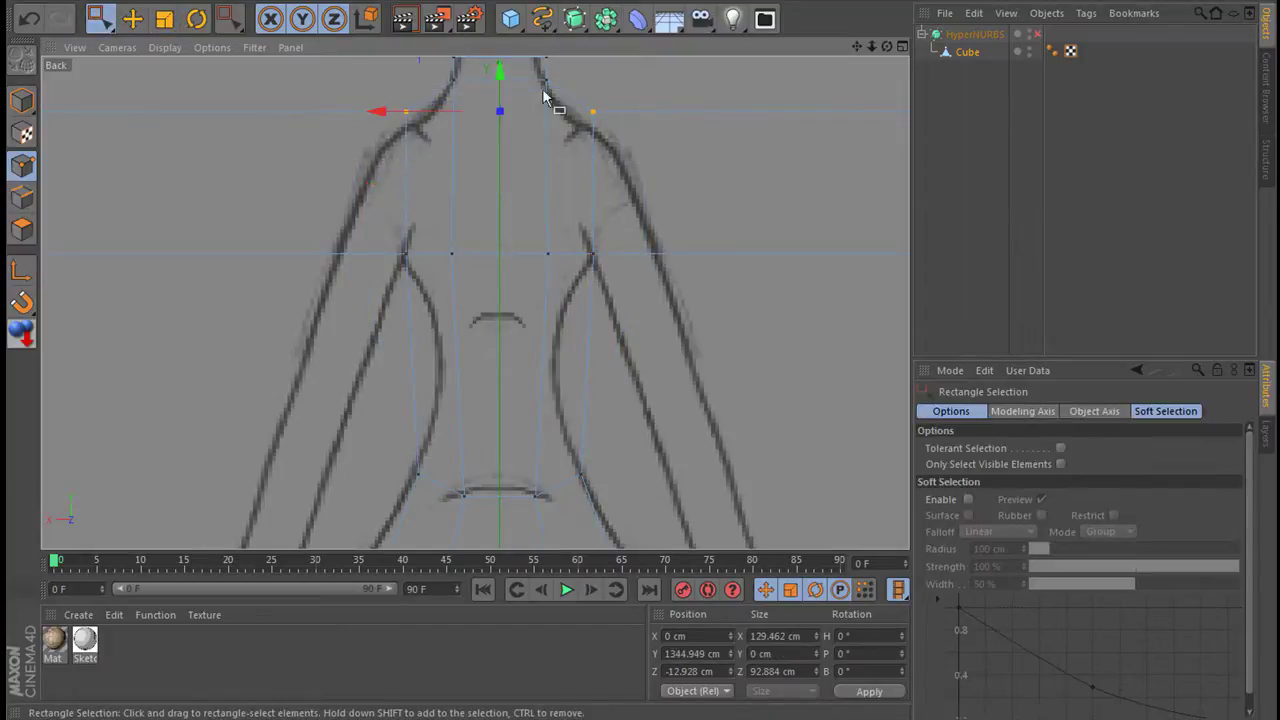
pyautogui.click(490, 66)
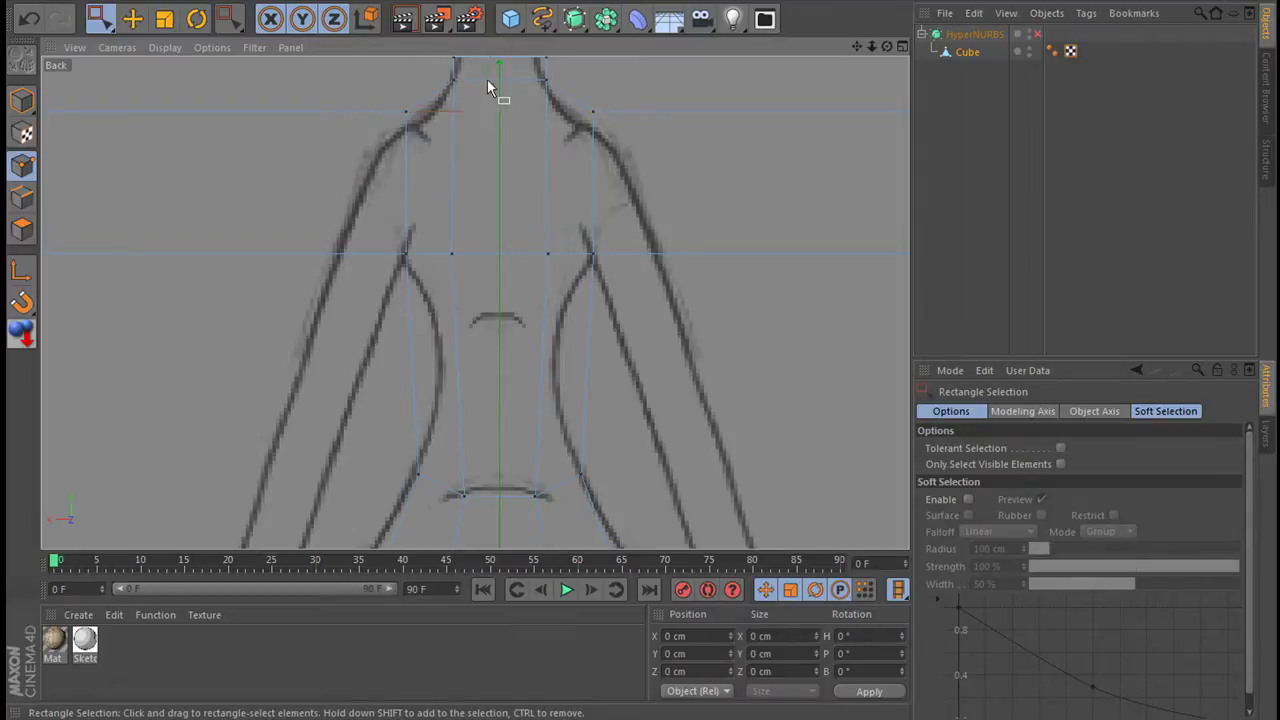
pyautogui.moveTo(386, 101); pyautogui.dragTo(619, 144)
pyautogui.moveTo(495, 68); pyautogui.dragTo(495, 84)
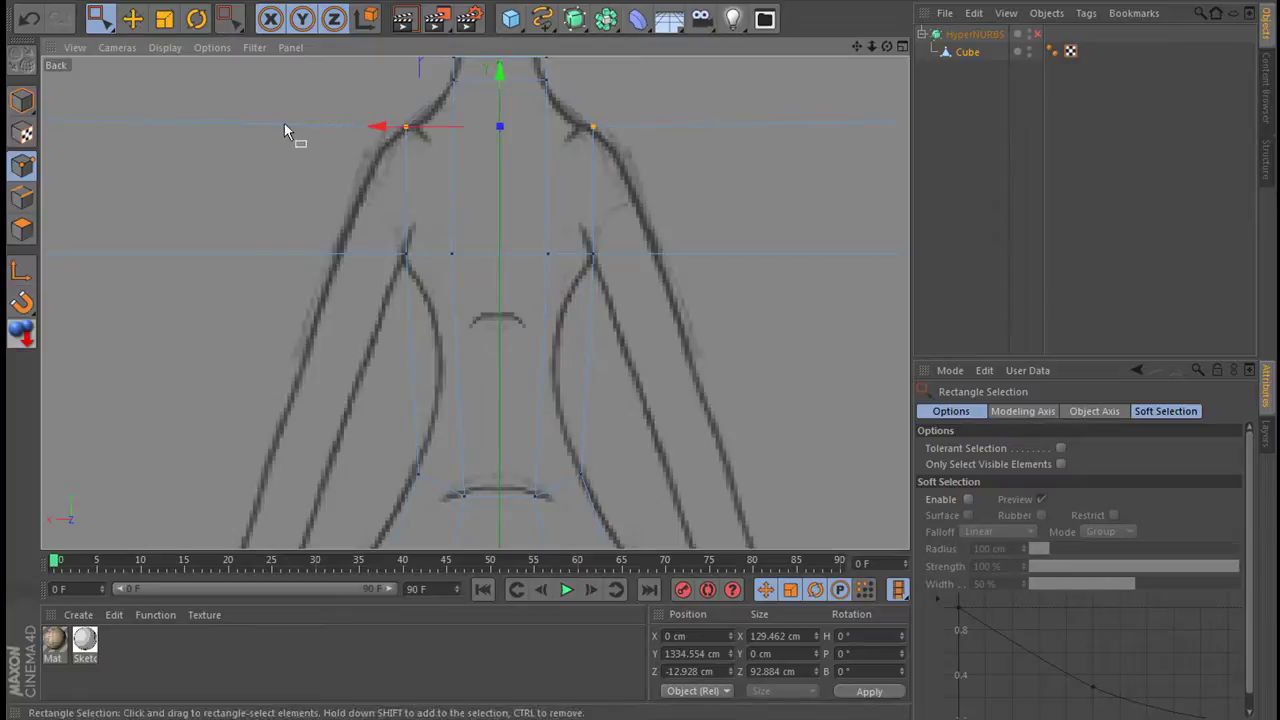
pyautogui.press('t')
pyautogui.moveTo(378, 131); pyautogui.dragTo(366, 124)
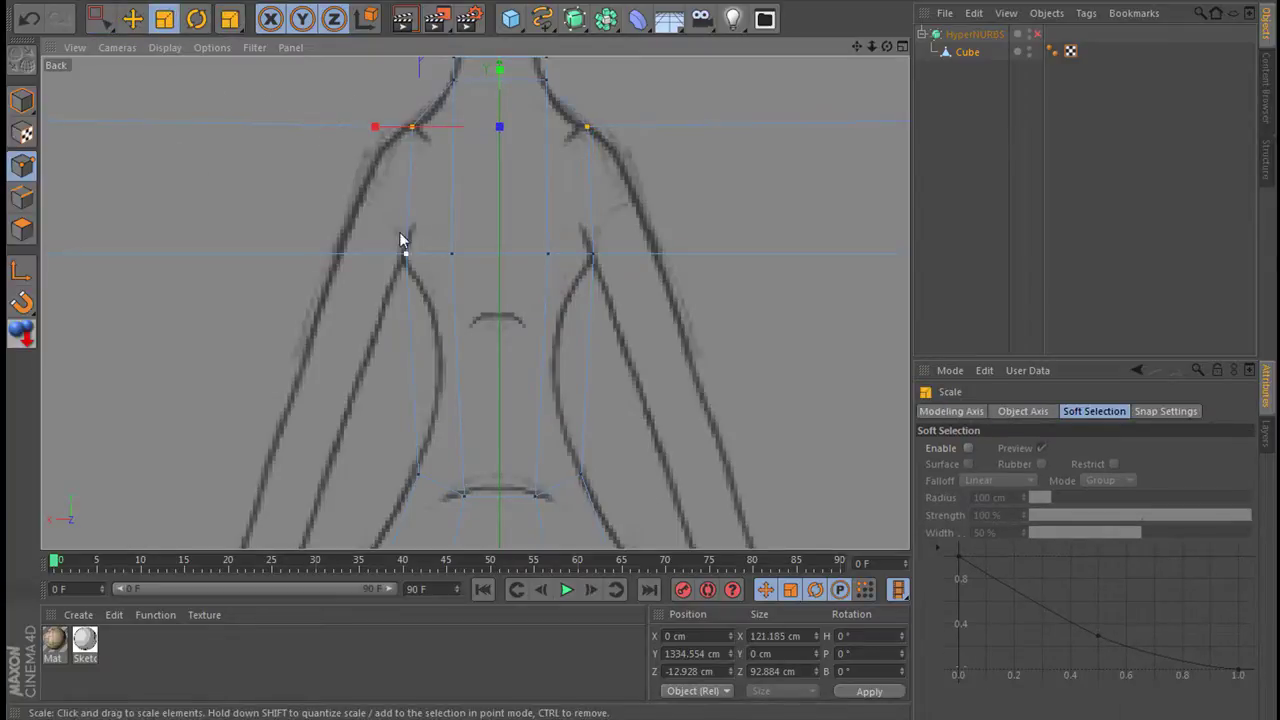
# Scale the middle torso row narrower to match the chest outline.
pyautogui.click(100, 19)
pyautogui.moveTo(435, 222); pyautogui.dragTo(562, 298)
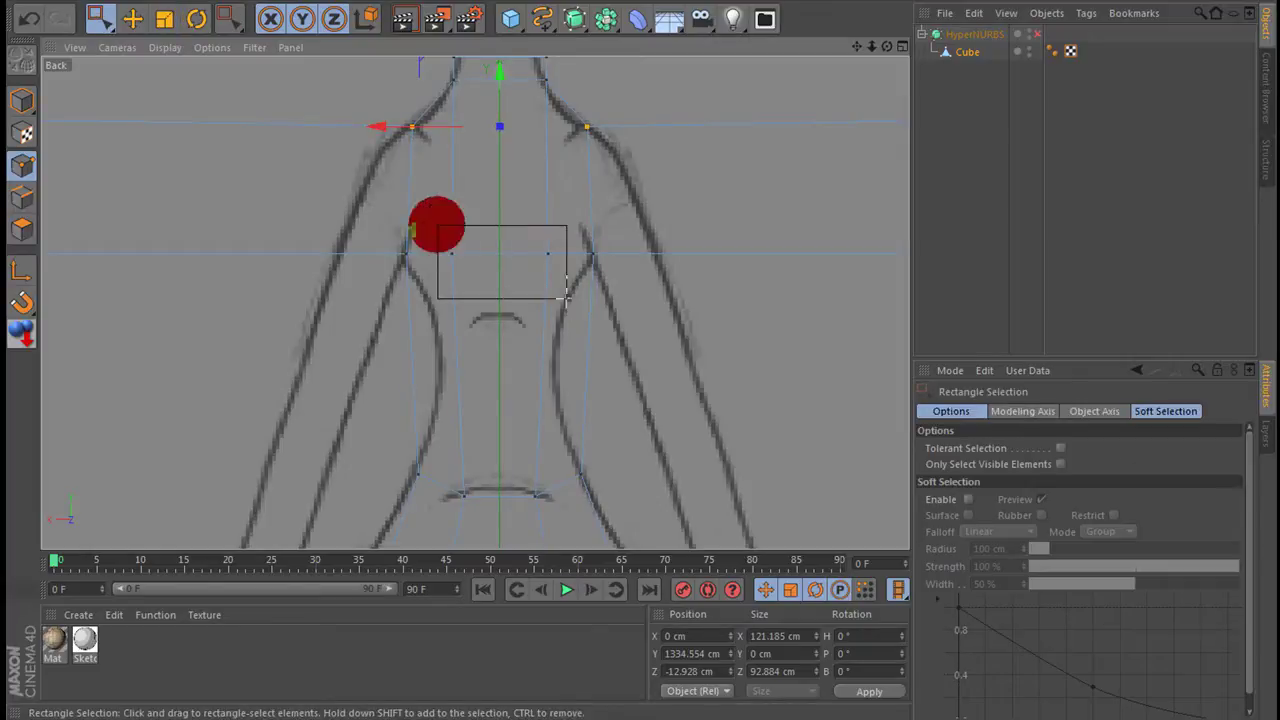
pyautogui.press('t')
pyautogui.moveTo(380, 253); pyautogui.dragTo(418, 255)
# Cut a waist edge loop with the Knife and scale its width to 73.938 cm.
pyautogui.rightClick(533, 345)
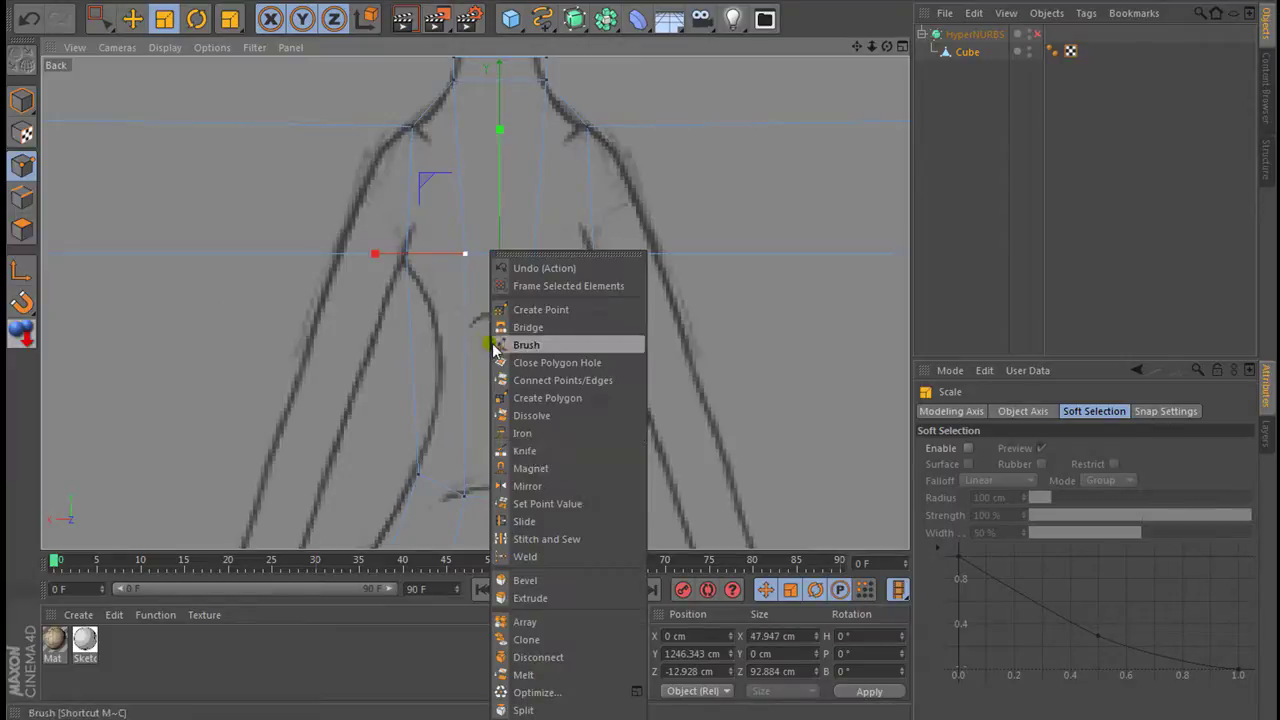
pyautogui.click(521, 448)
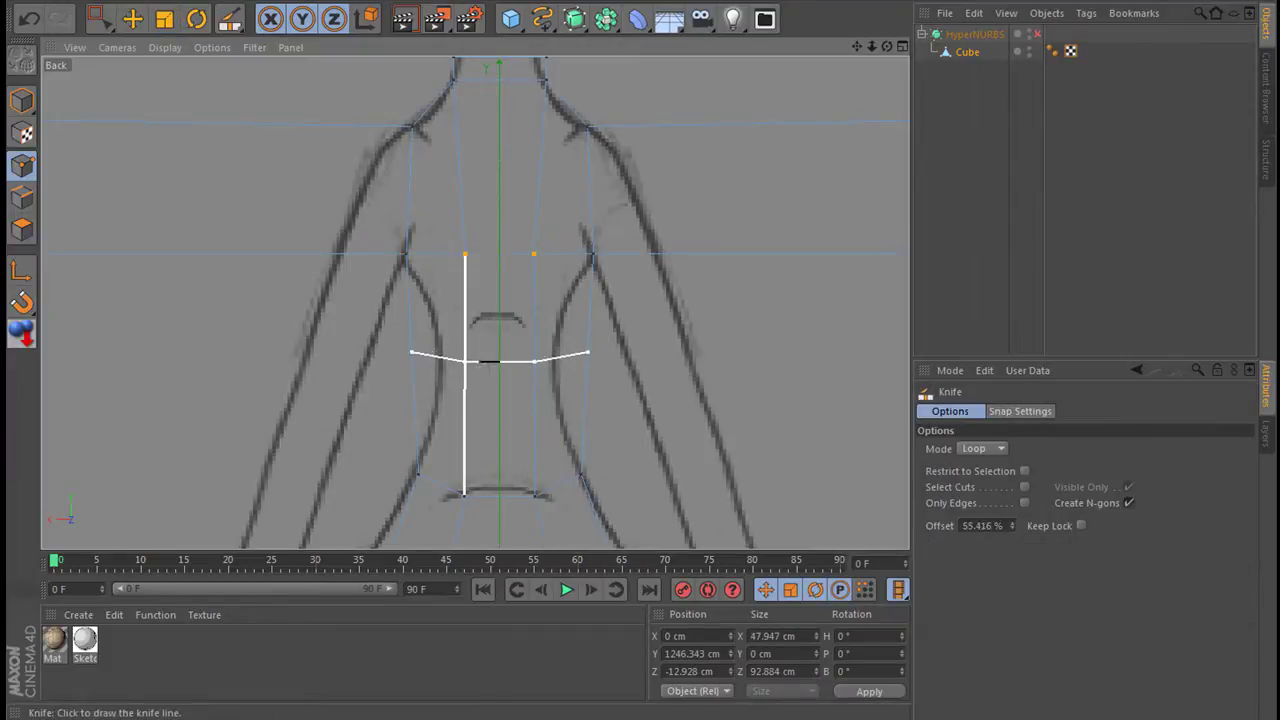
pyautogui.click(489, 360)
pyautogui.click(95, 18)
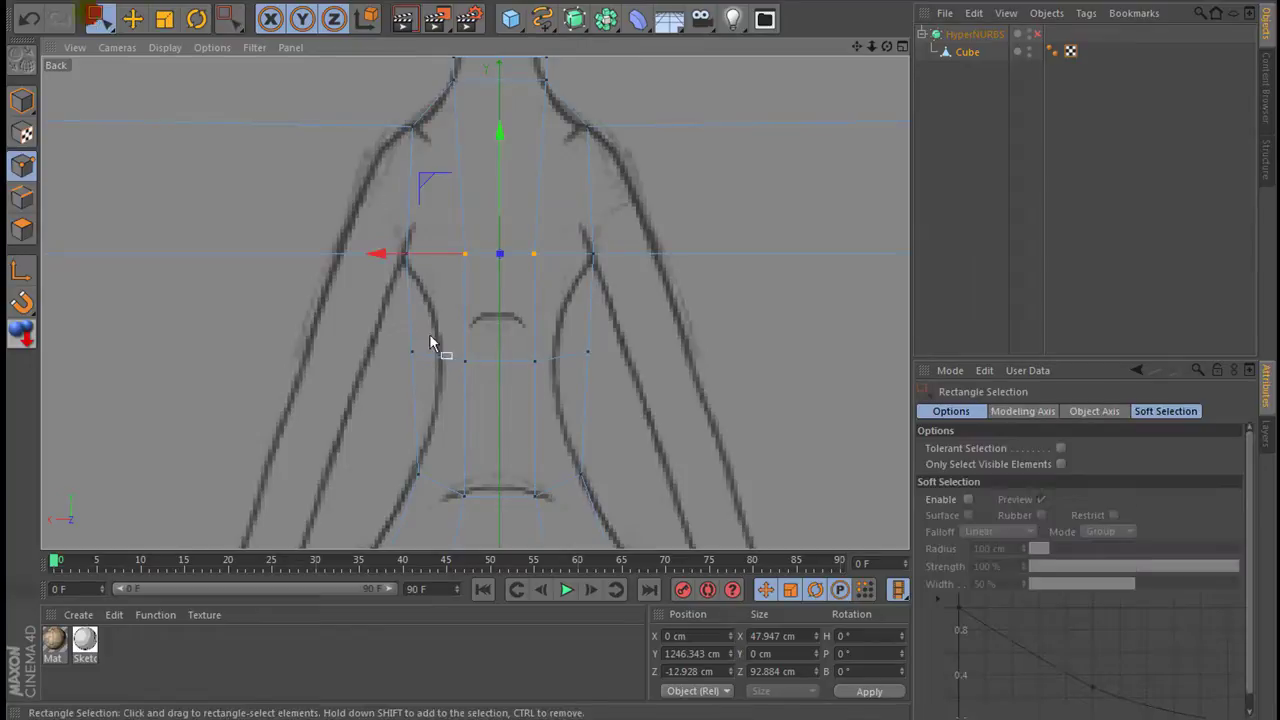
pyautogui.moveTo(636, 386)
pyautogui.mouseDown()
pyautogui.moveTo(395, 335)
pyautogui.moveTo(375, 363)
pyautogui.moveTo(424, 363)
pyautogui.mouseUp()
pyautogui.click(175, 20)
pyautogui.click(703, 335)
# Raise a row of upper body points about 18 cm to Y 1264.829 cm.
pyautogui.scroll(-3, 714, 343)
pyautogui.moveTo(857, 47); pyautogui.dragTo(635, 47)
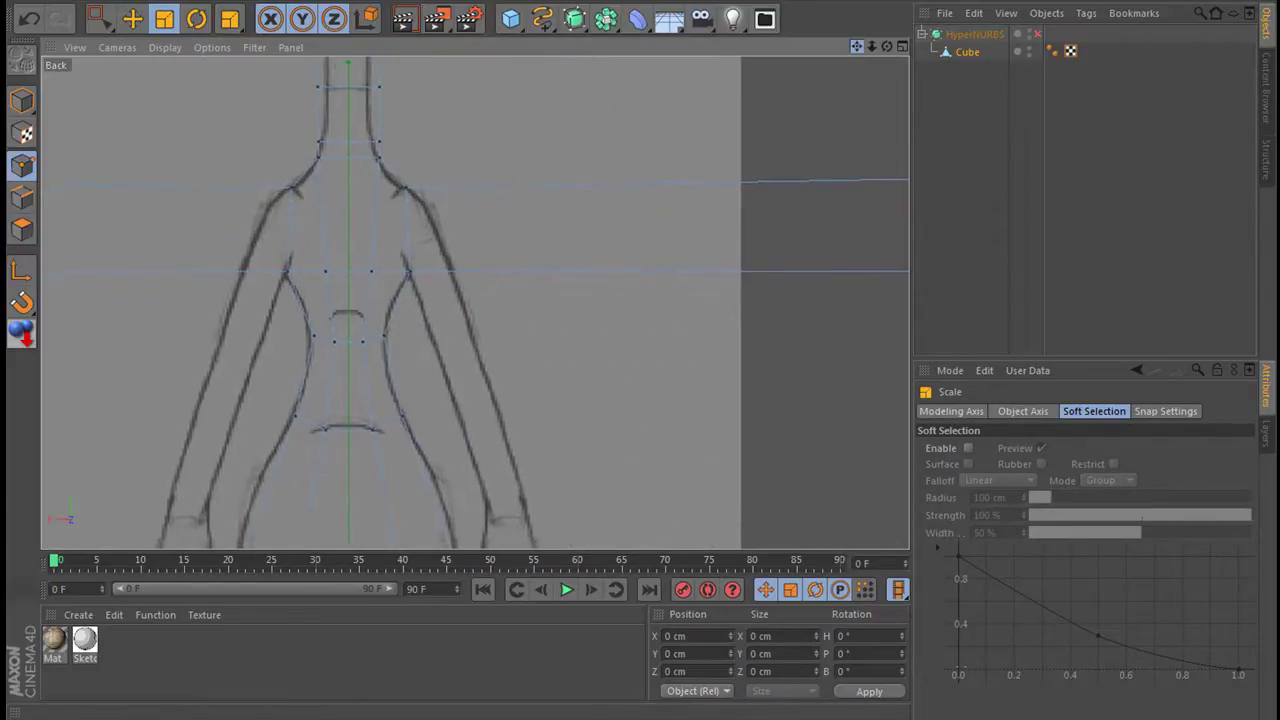
pyautogui.moveTo(635, 47); pyautogui.dragTo(833, 47)
pyautogui.scroll(2, 662, 301)
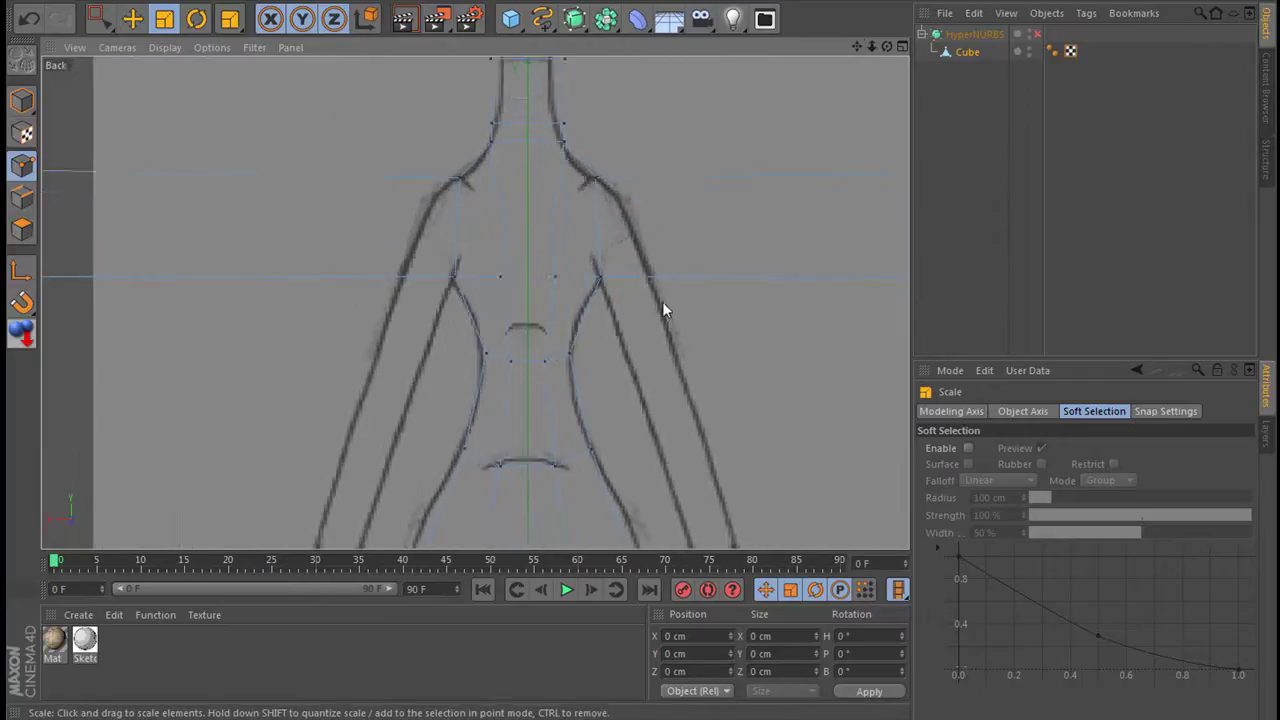
pyautogui.scroll(2, 662, 301)
pyautogui.press('0')
pyautogui.moveTo(372, 243); pyautogui.dragTo(623, 308)
pyautogui.moveTo(503, 160); pyautogui.dragTo(497, 134)
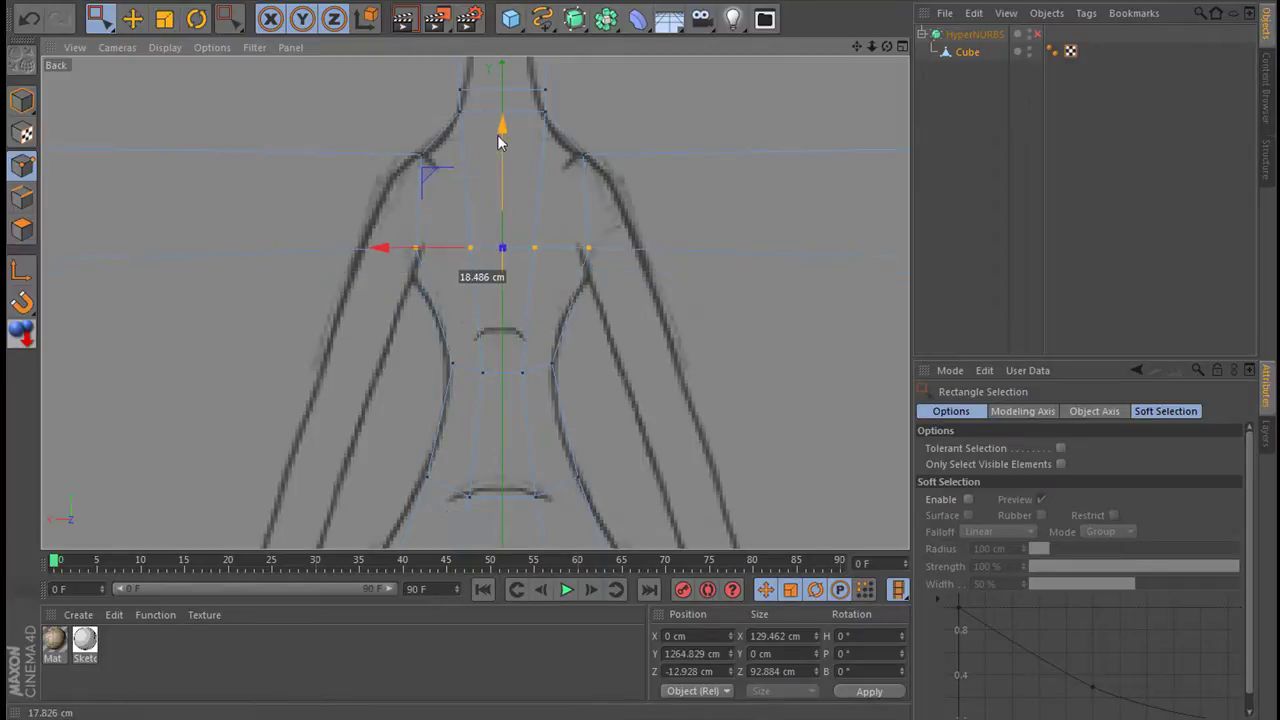
# Scale both arms' end points down on Y to about 93%, 47.581 cm tall.
pyautogui.scroll(-2, 253, 284)
pyautogui.scroll(-2, 253, 283)
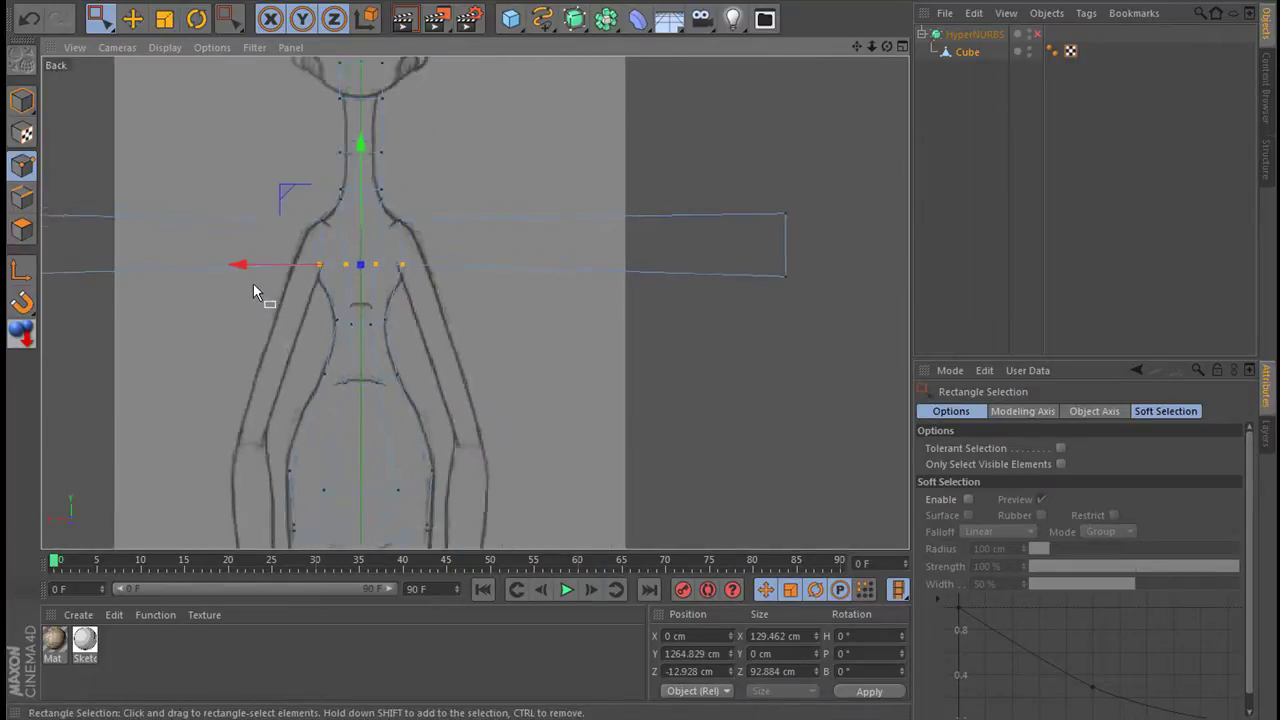
pyautogui.scroll(-1, 253, 283)
pyautogui.moveTo(667, 204); pyautogui.dragTo(700, 290)
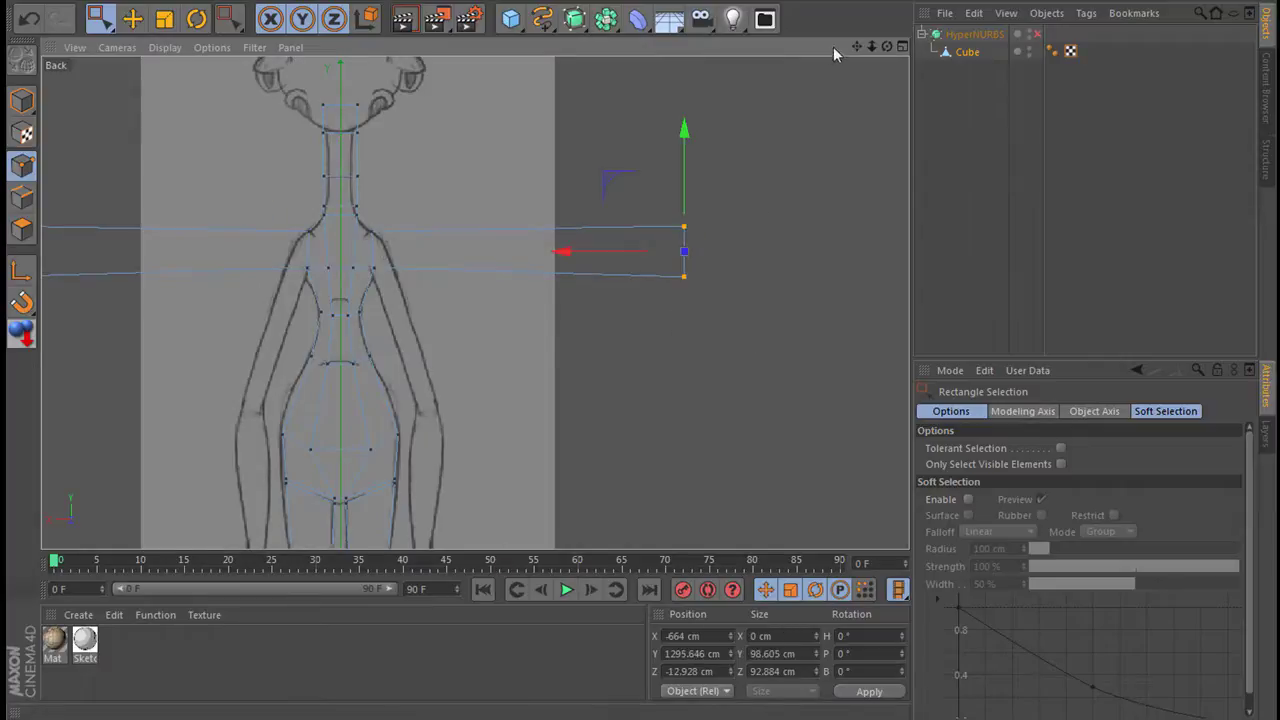
pyautogui.moveTo(857, 46); pyautogui.dragTo(1020, 20)
pyautogui.moveTo(857, 46); pyautogui.dragTo(857, 46)
pyautogui.keyDown('shift'); pyautogui.moveTo(267, 145); pyautogui.dragTo(205, 255); pyautogui.keyUp('shift')
pyautogui.click(164, 18)
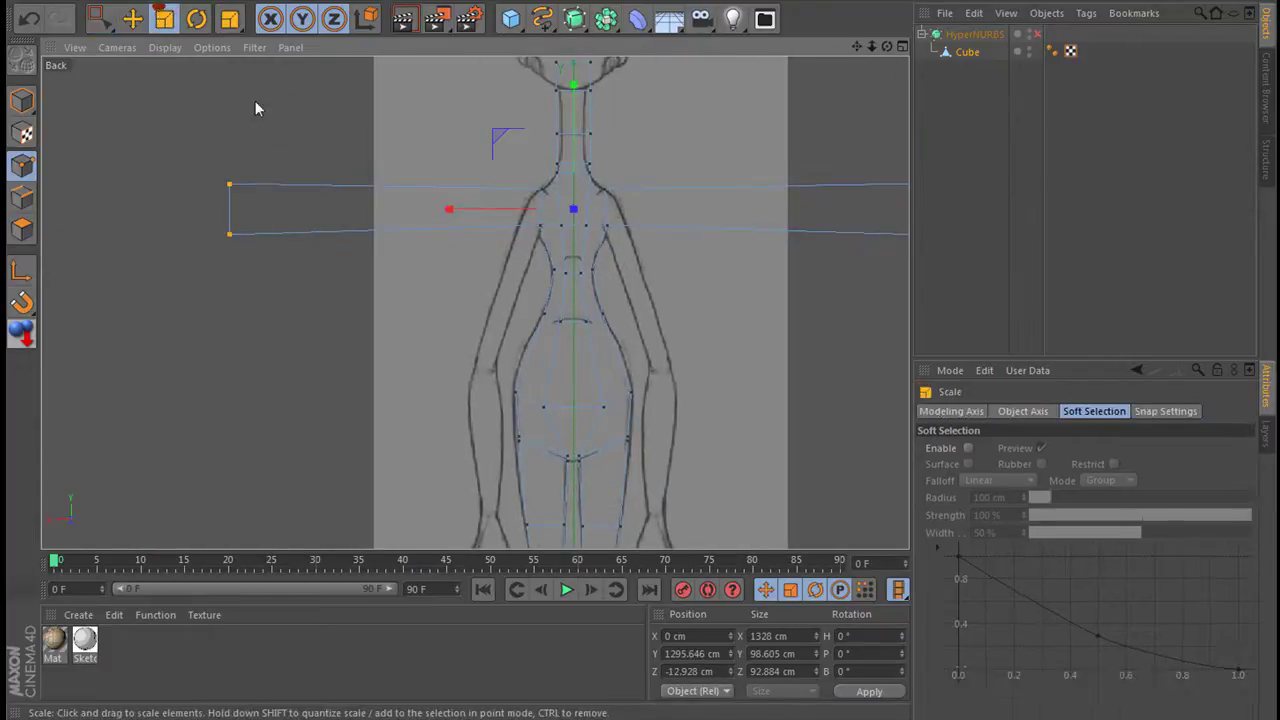
pyautogui.moveTo(573, 88); pyautogui.dragTo(568, 153)
pyautogui.click(437, 182)
pyautogui.moveTo(856, 46); pyautogui.dragTo(771, 0)
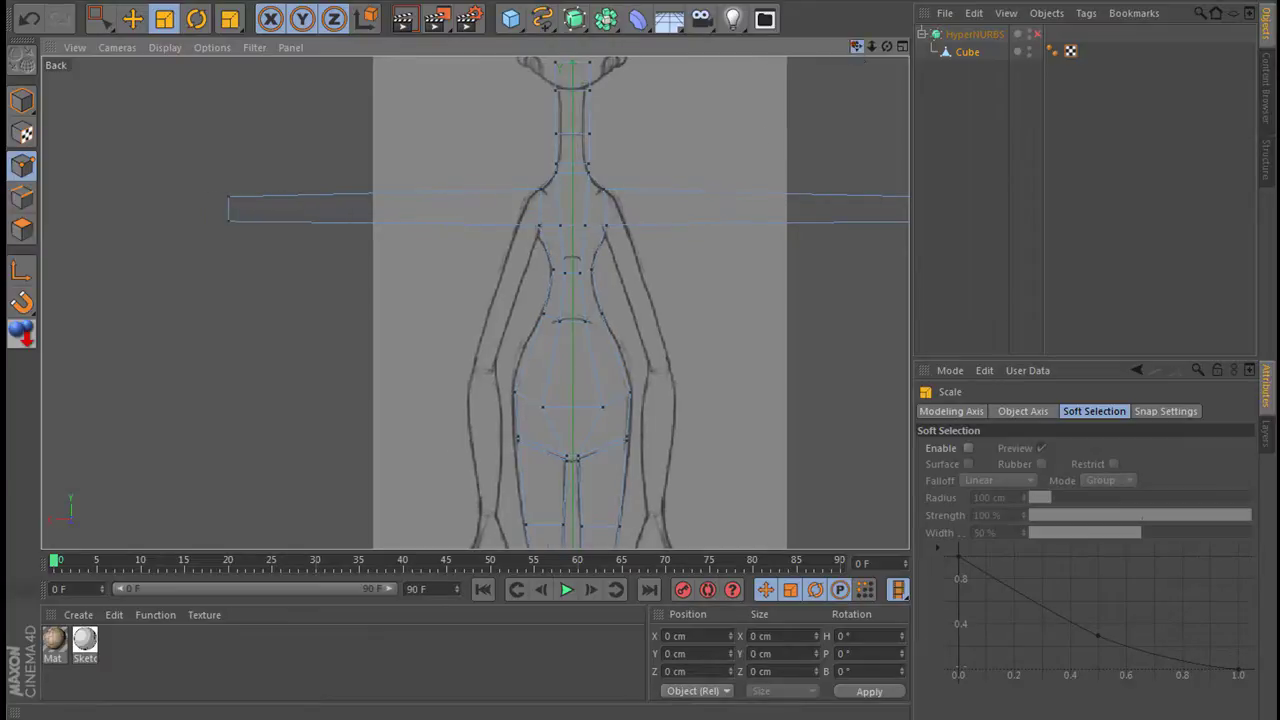
pyautogui.scroll(2, 487, 286)
# Enable HyperNURBS and orbit the maximized Perspective view around the smoothed T-pose body.
pyautogui.scroll(2, 487, 286)
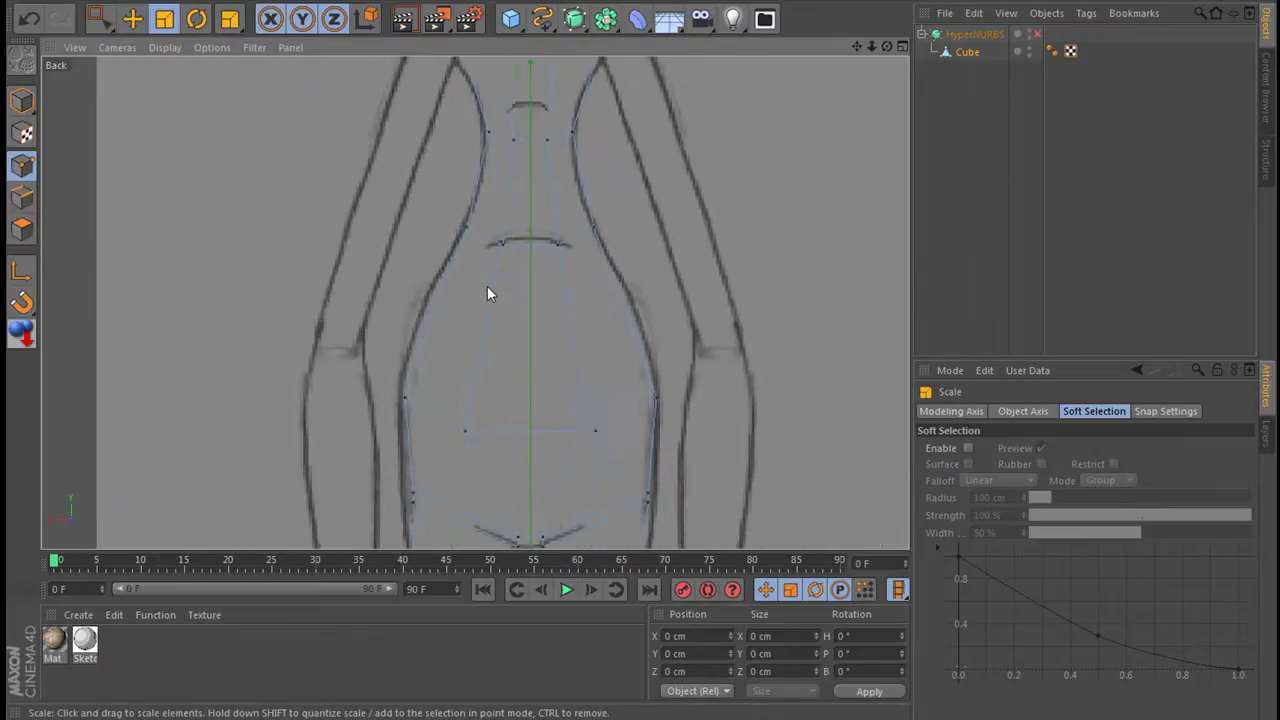
pyautogui.scroll(2, 487, 286)
pyautogui.scroll(2, 487, 286)
pyautogui.click(1037, 35)
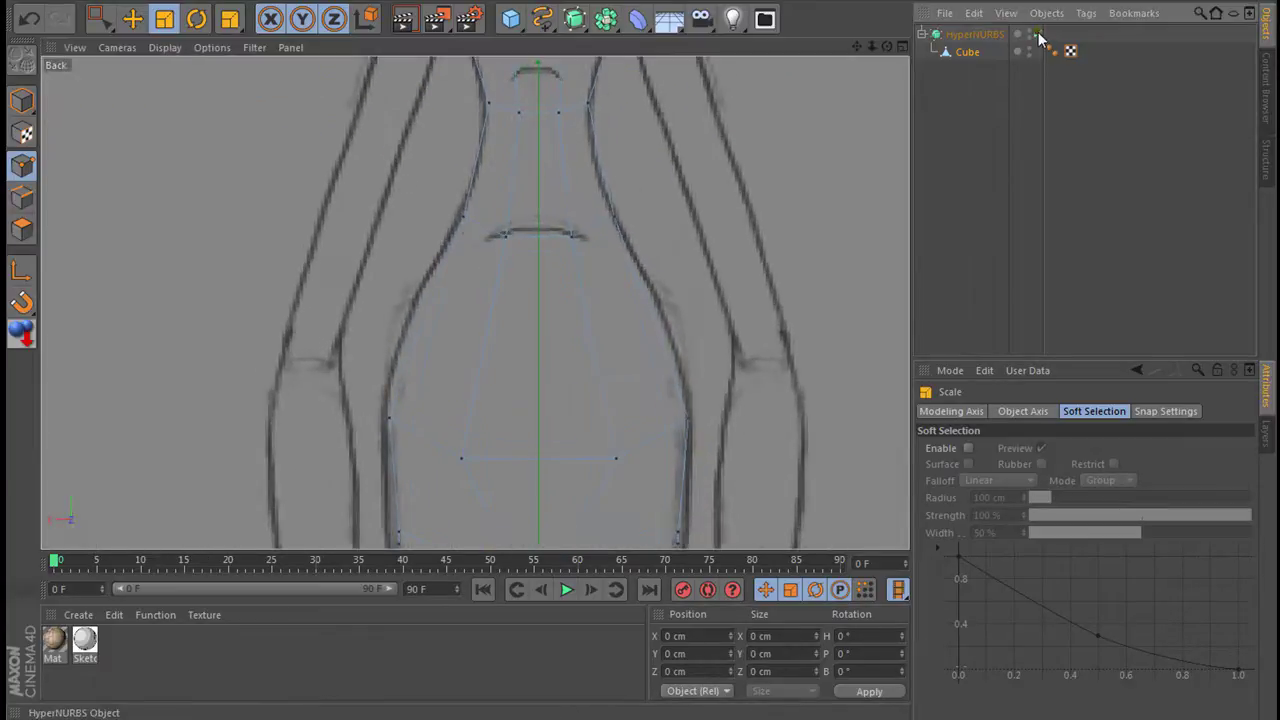
pyautogui.click(902, 46)
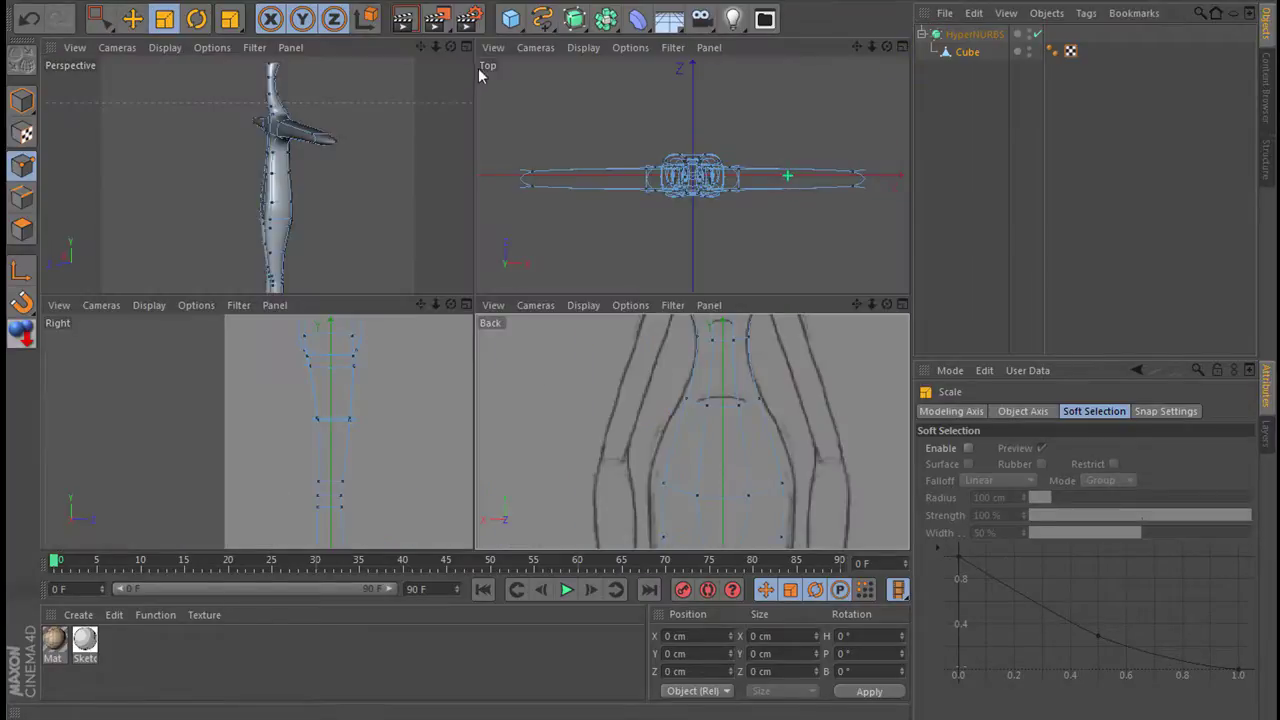
pyautogui.click(465, 46)
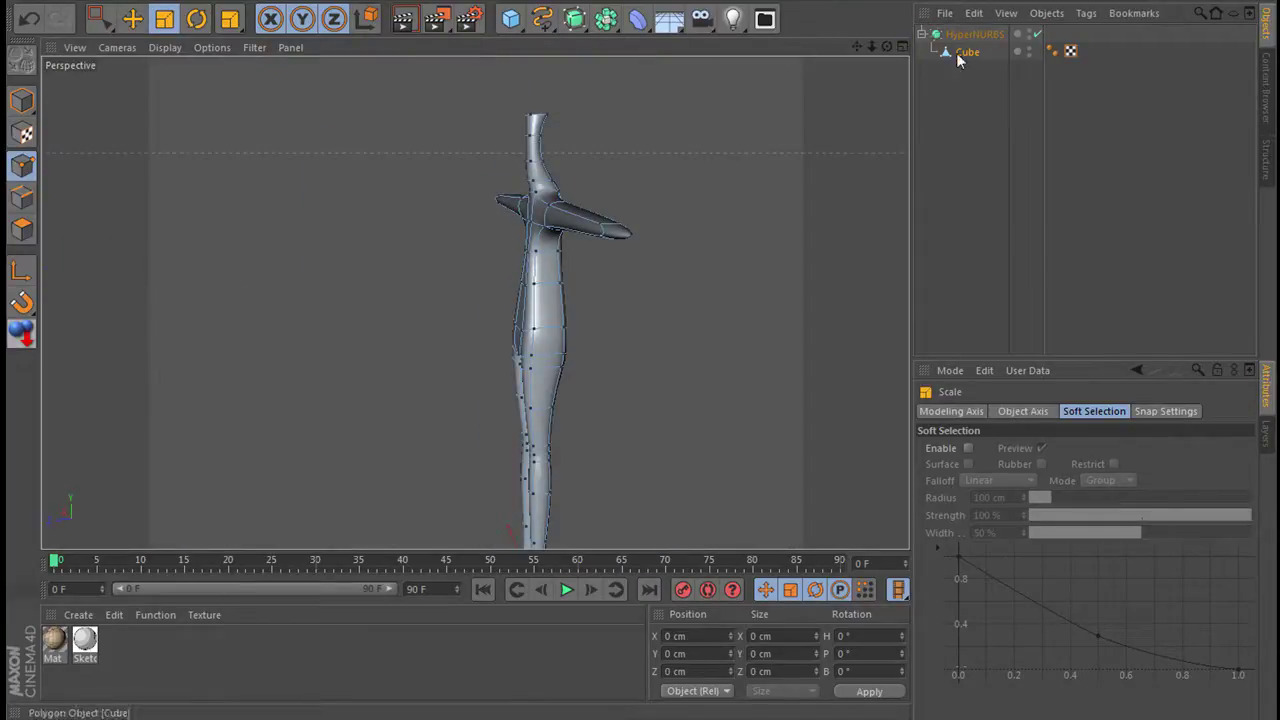
pyautogui.moveTo(886, 46); pyautogui.dragTo(884, 62)
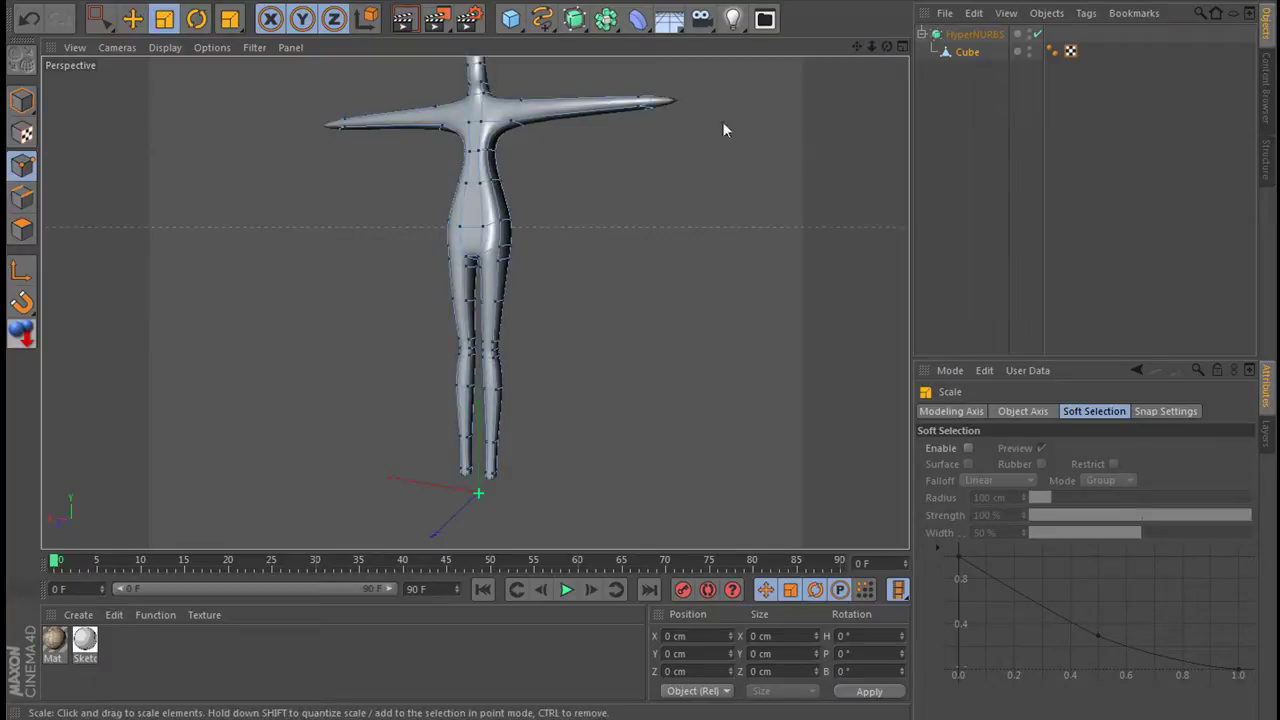
pyautogui.scroll(3, 490, 193)
pyautogui.scroll(3, 480, 260)
pyautogui.scroll(-1, 467, 280)
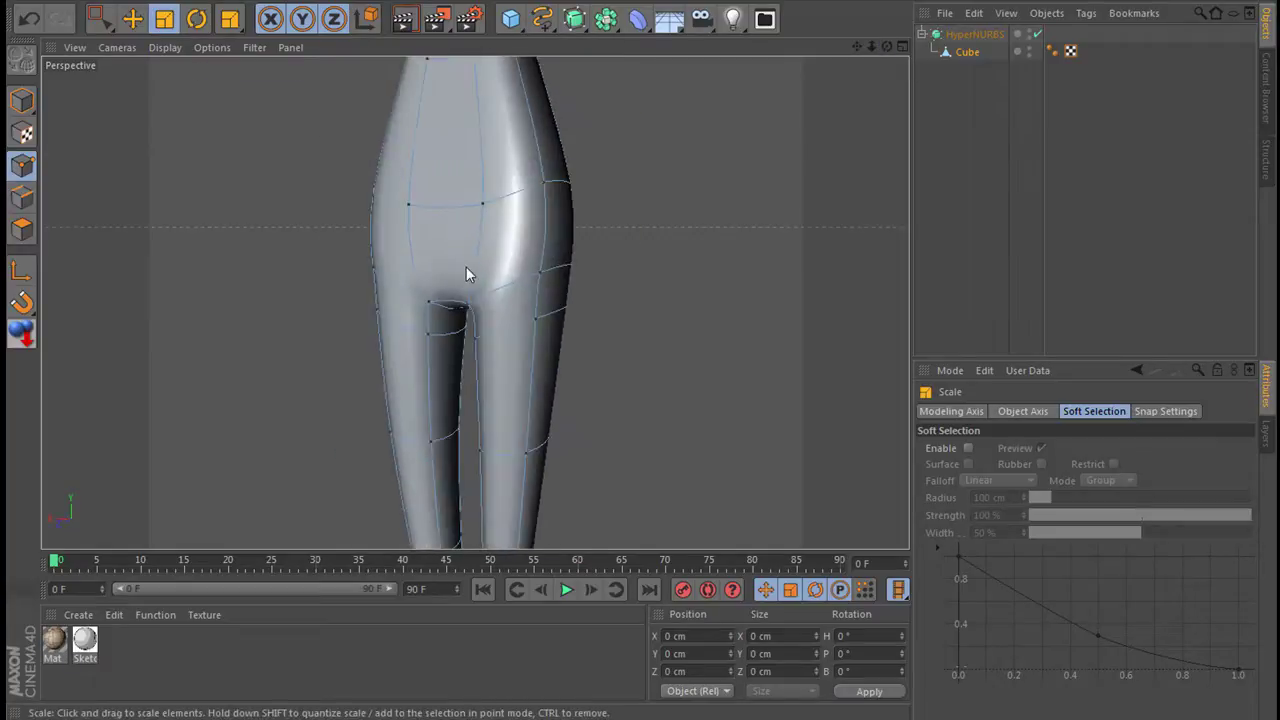
pyautogui.scroll(-1, 466, 266)
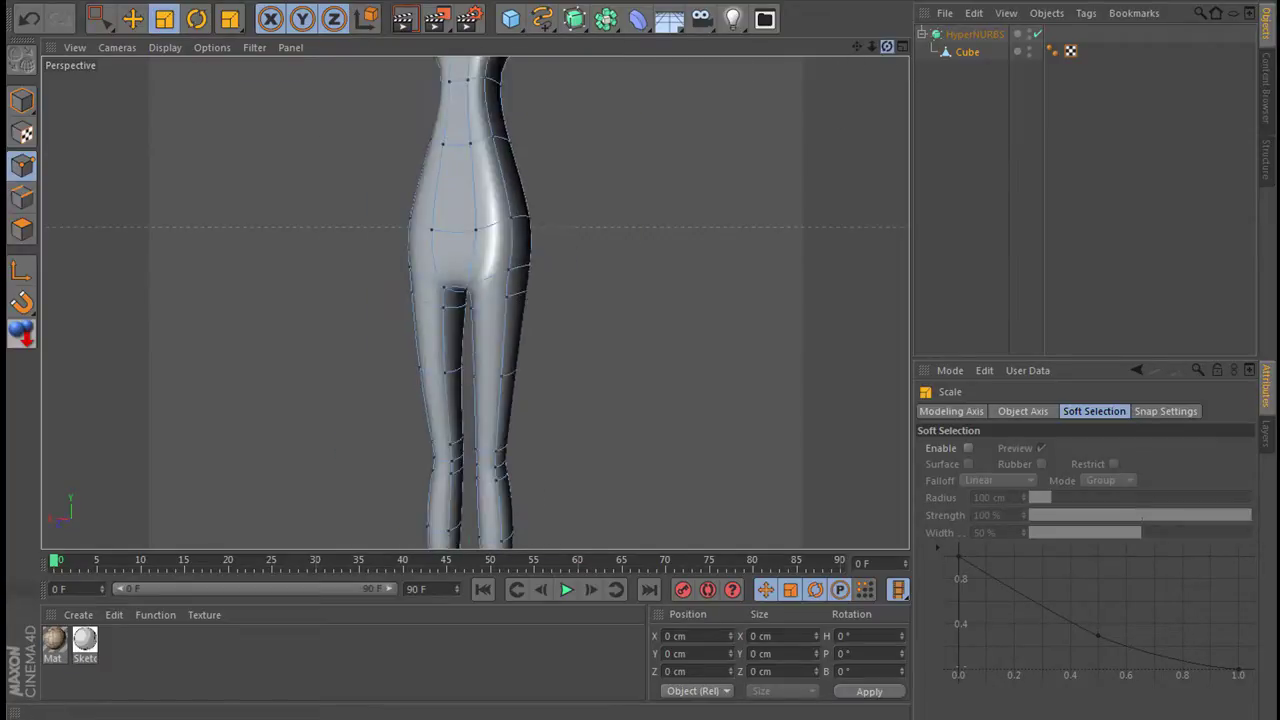
pyautogui.scroll(-3, 475, 300)
pyautogui.scroll(5, 475, 300)
pyautogui.keyDown('alt'); pyautogui.moveTo(475, 300); pyautogui.dragTo(520, 300); pyautogui.keyUp('alt')
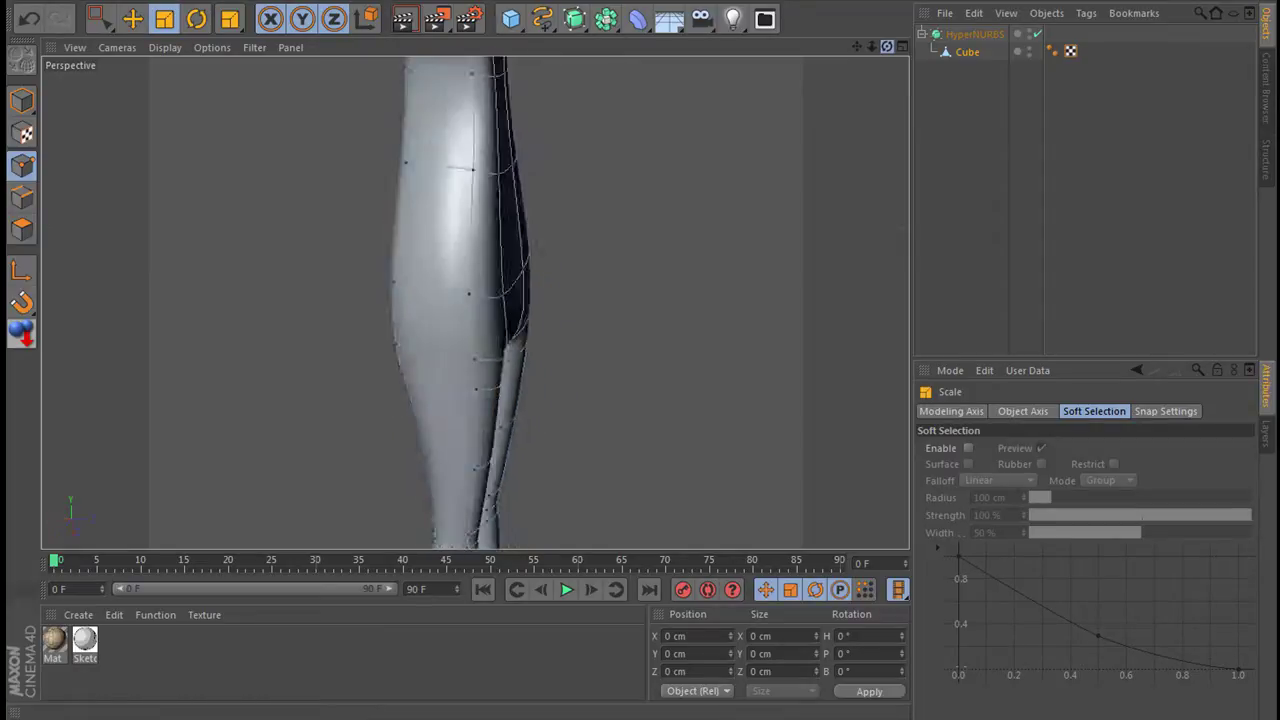
pyautogui.moveTo(886, 47); pyautogui.dragTo(890, 49)
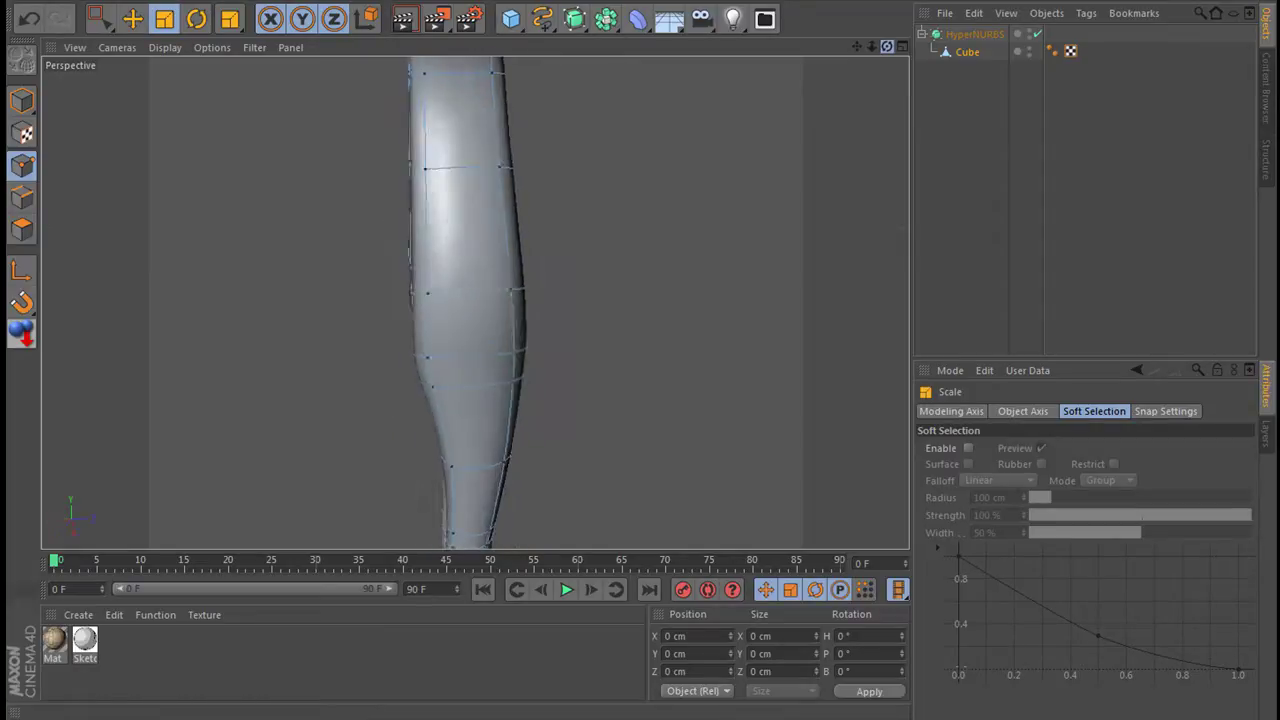
pyautogui.click(902, 47)
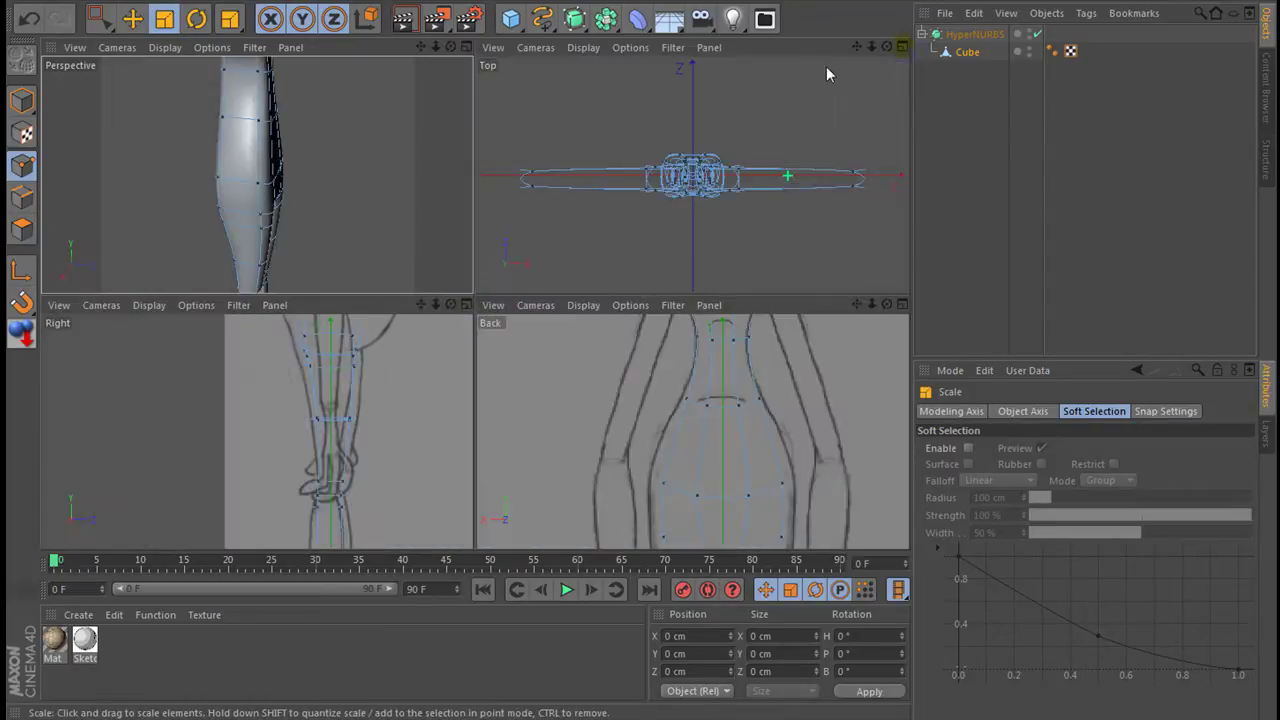
# Maximize the Right view and turn HyperNURBS smoothing off to show the plain cage.
pyautogui.click(466, 305)
pyautogui.click(1033, 35)
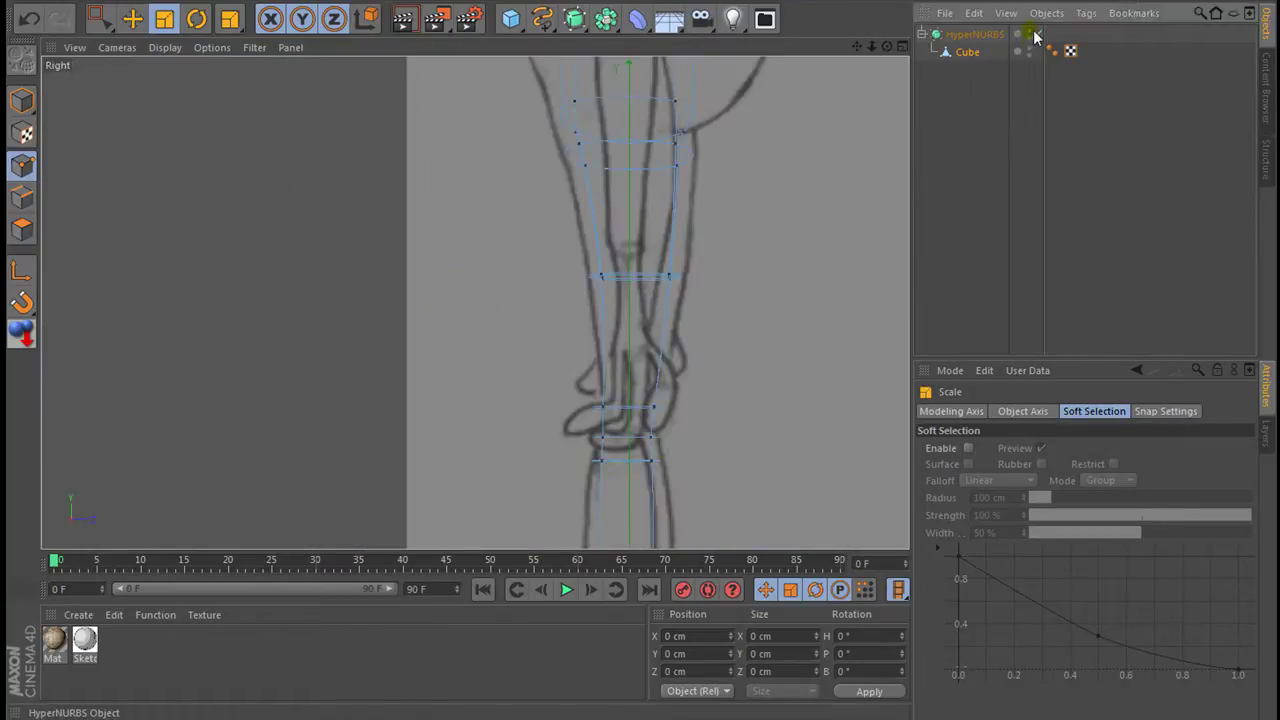
pyautogui.click(1039, 36)
pyautogui.click(1033, 35)
pyautogui.click(1033, 35)
# In point mode, push the hip and front leg points out to the side sketch outline.
pyautogui.moveTo(856, 46); pyautogui.dragTo(641, 348)
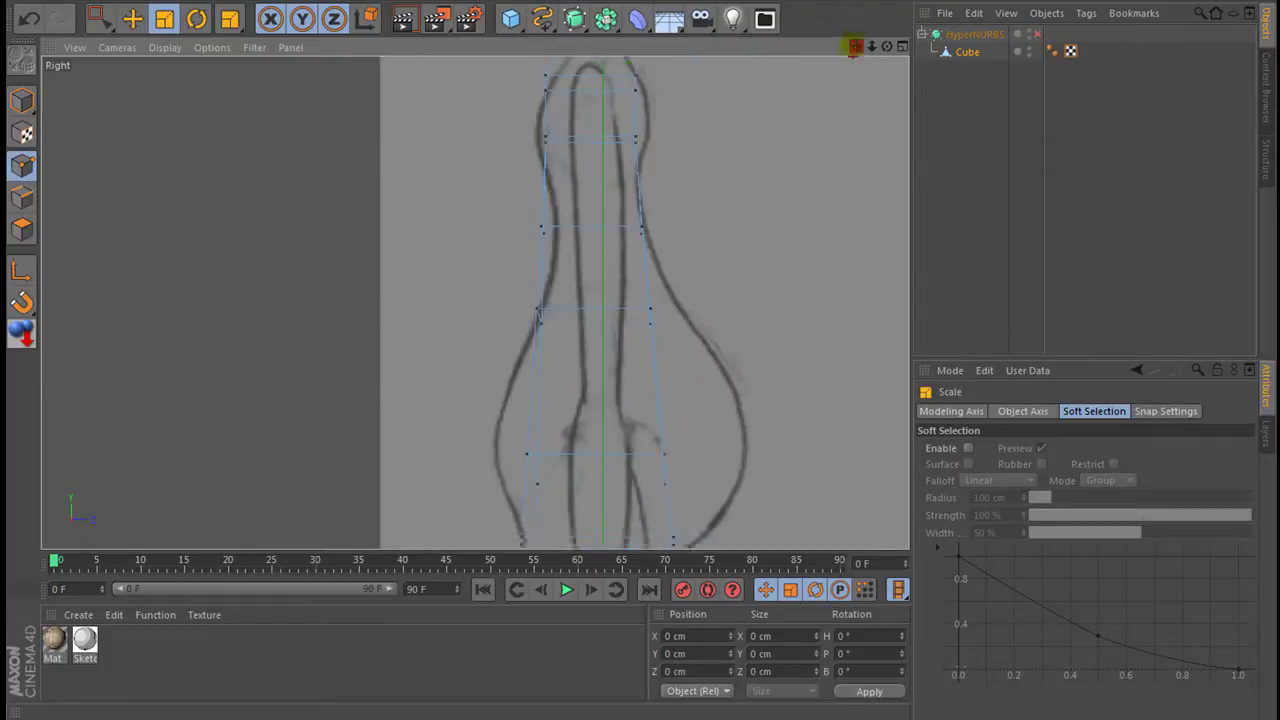
pyautogui.press('0')
pyautogui.moveTo(567, 396); pyautogui.dragTo(640, 460)
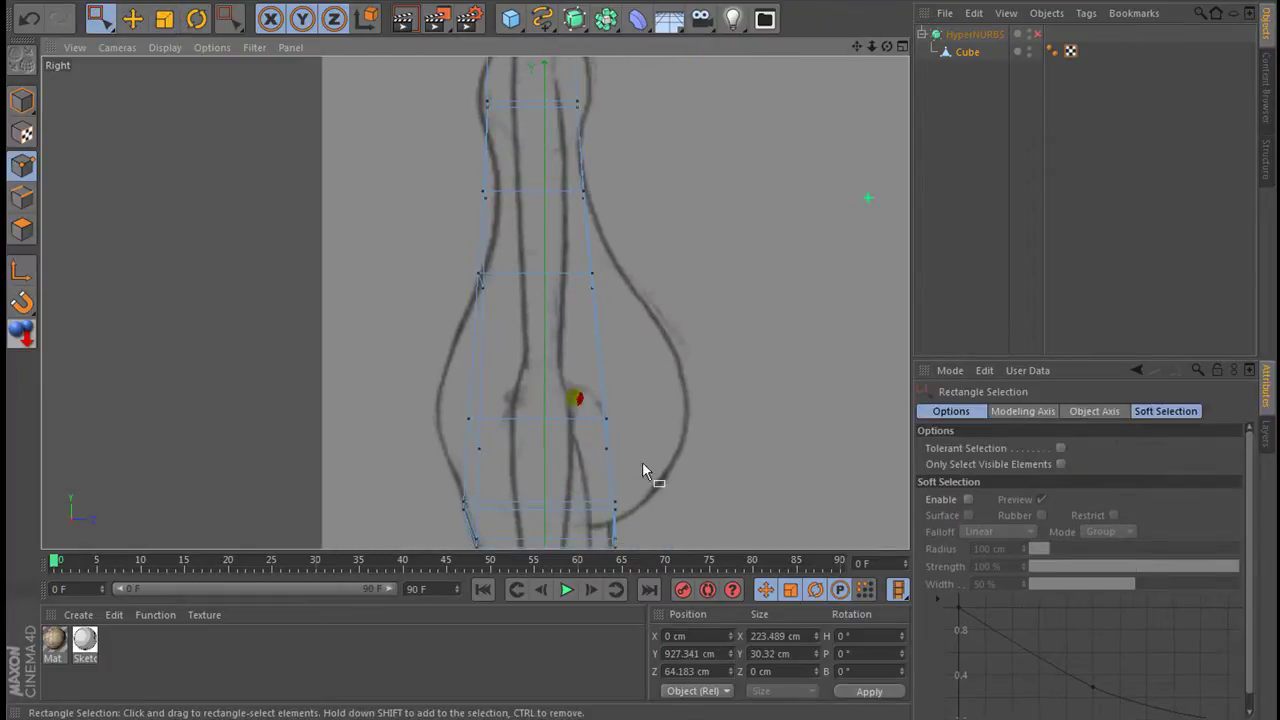
pyautogui.moveTo(703, 431); pyautogui.dragTo(786, 432)
pyautogui.moveTo(570, 262); pyautogui.dragTo(615, 300)
pyautogui.moveTo(700, 287); pyautogui.dragTo(737, 283)
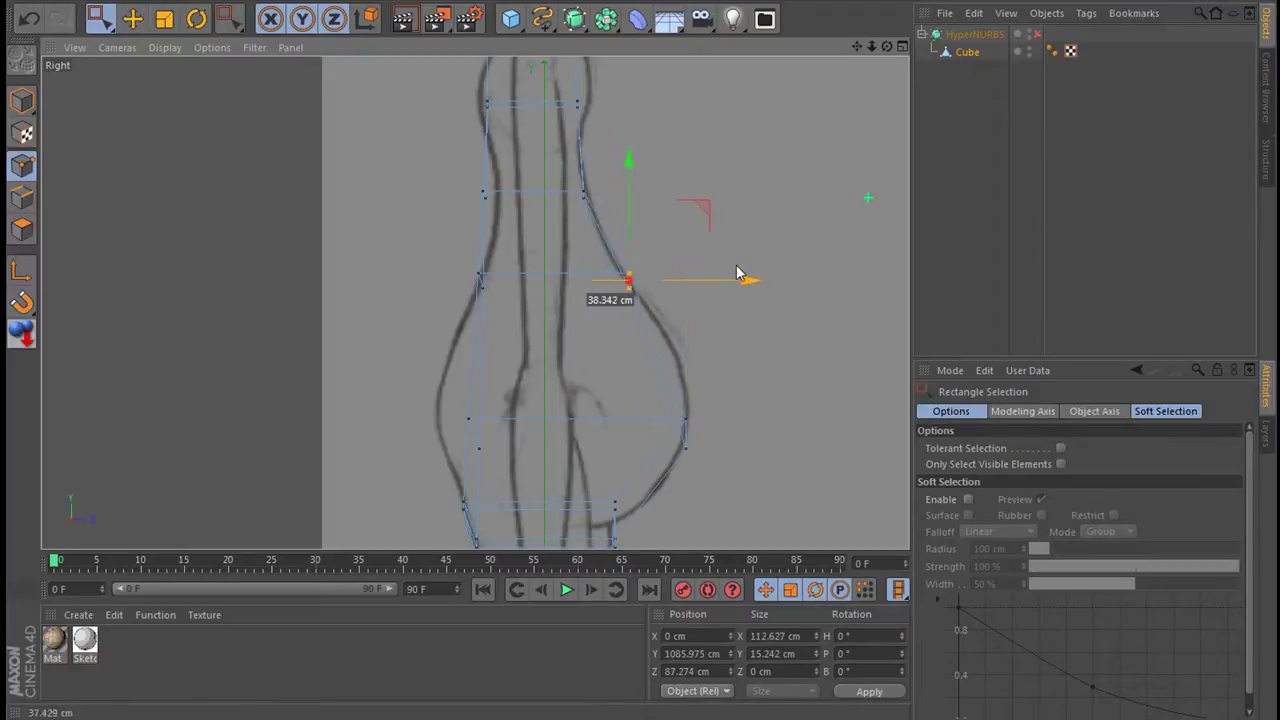
pyautogui.moveTo(447, 388); pyautogui.dragTo(543, 460)
pyautogui.moveTo(605, 434); pyautogui.dragTo(564, 438)
pyautogui.moveTo(467, 186); pyautogui.dragTo(588, 195)
# Shift the front chest point and upper row of cage points in depth to match the sketch.
pyautogui.moveTo(856, 47); pyautogui.dragTo(856, 199)
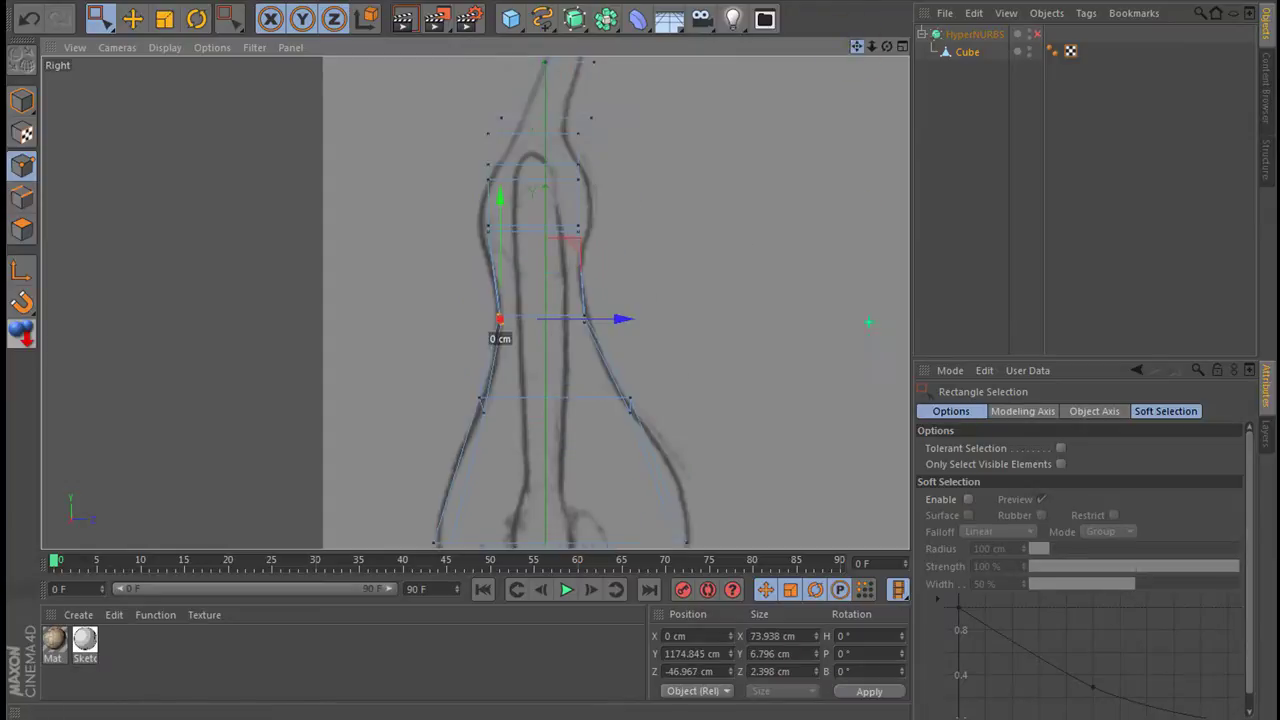
pyautogui.moveTo(548, 232)
pyautogui.mouseDown()
pyautogui.moveTo(697, 282)
pyautogui.moveTo(713, 256)
pyautogui.mouseUp()
pyautogui.click(470, 241)
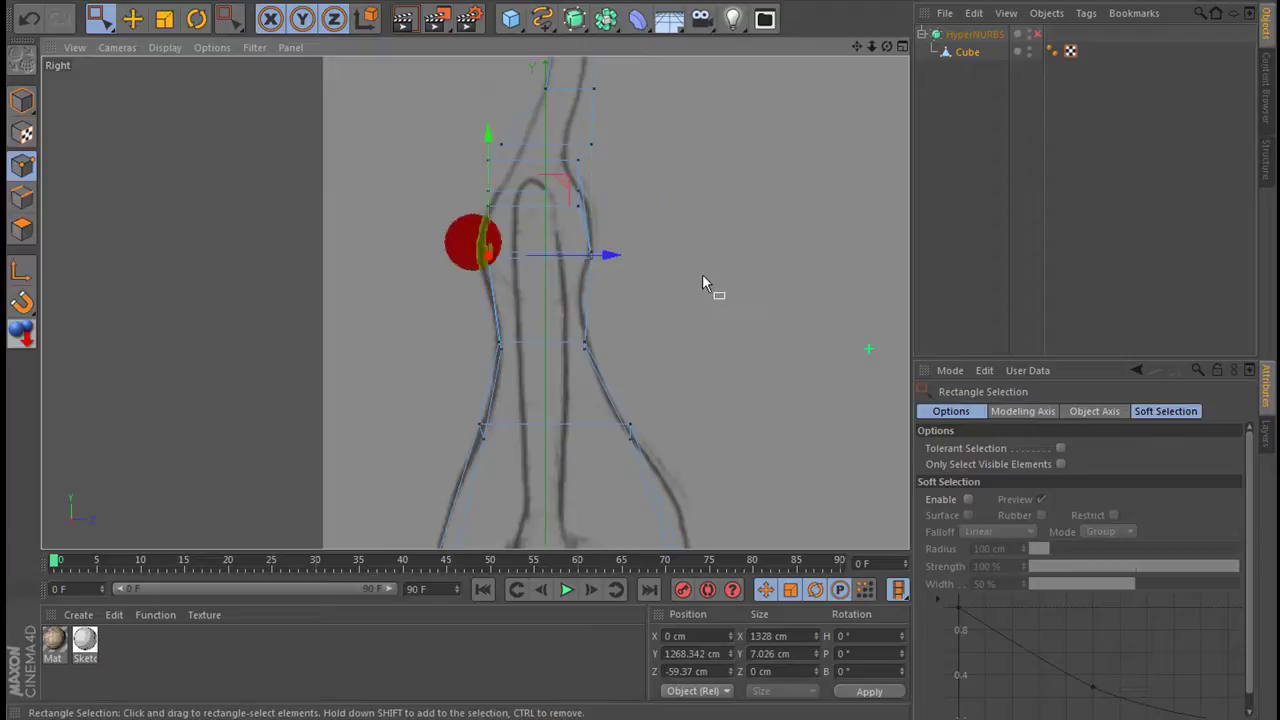
pyautogui.moveTo(587, 258); pyautogui.dragTo(597, 257)
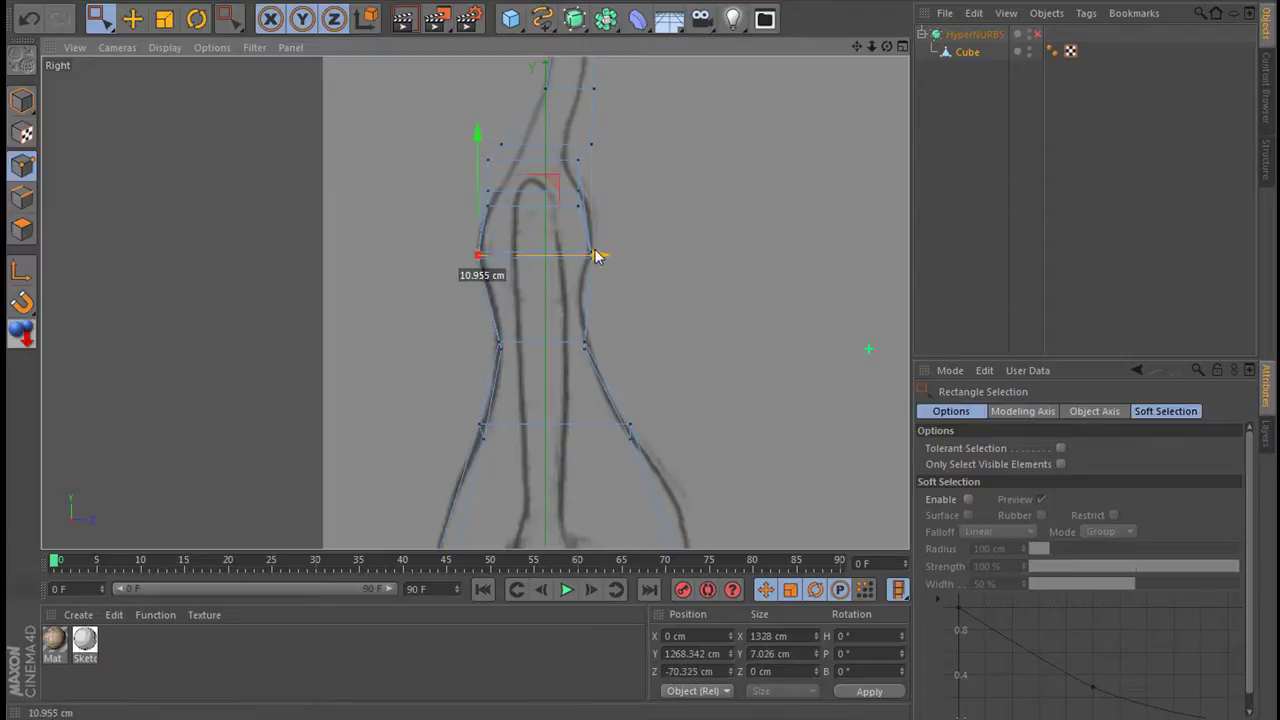
pyautogui.scroll(2, 552, 224)
pyautogui.scroll(2, 552, 224)
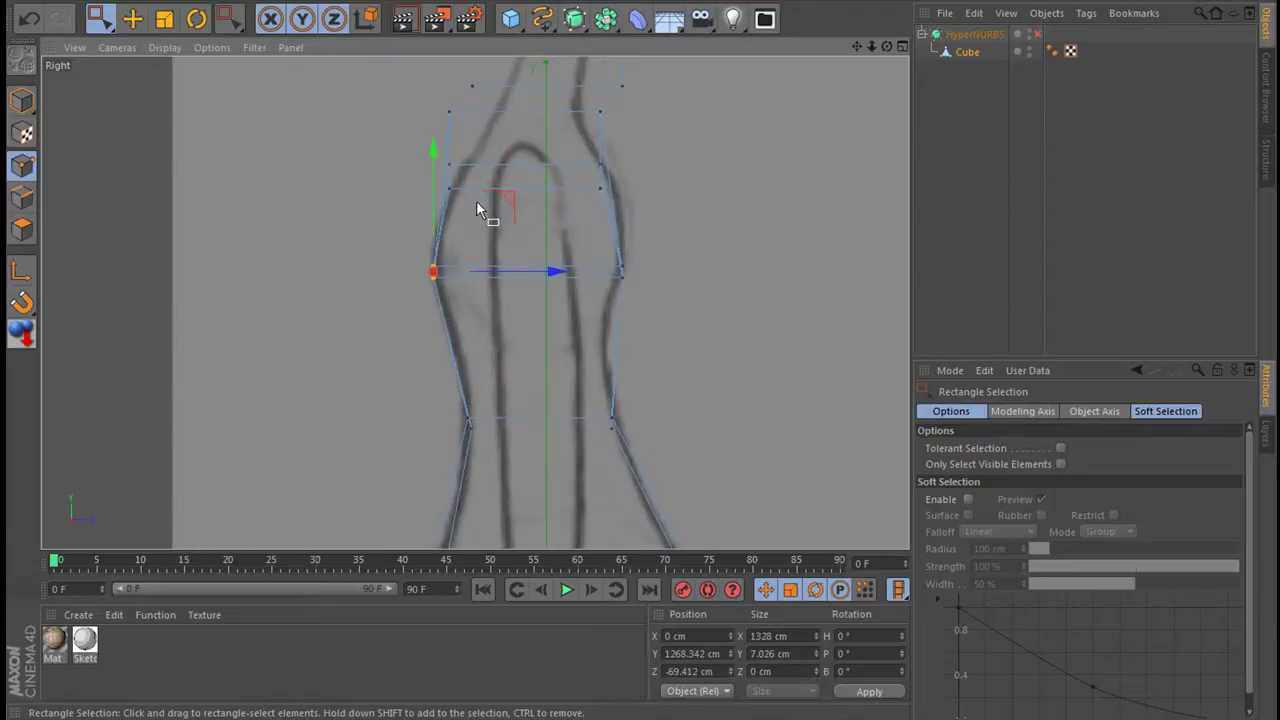
pyautogui.moveTo(409, 139)
pyautogui.mouseDown()
pyautogui.moveTo(547, 207)
pyautogui.moveTo(586, 177)
pyautogui.mouseUp()
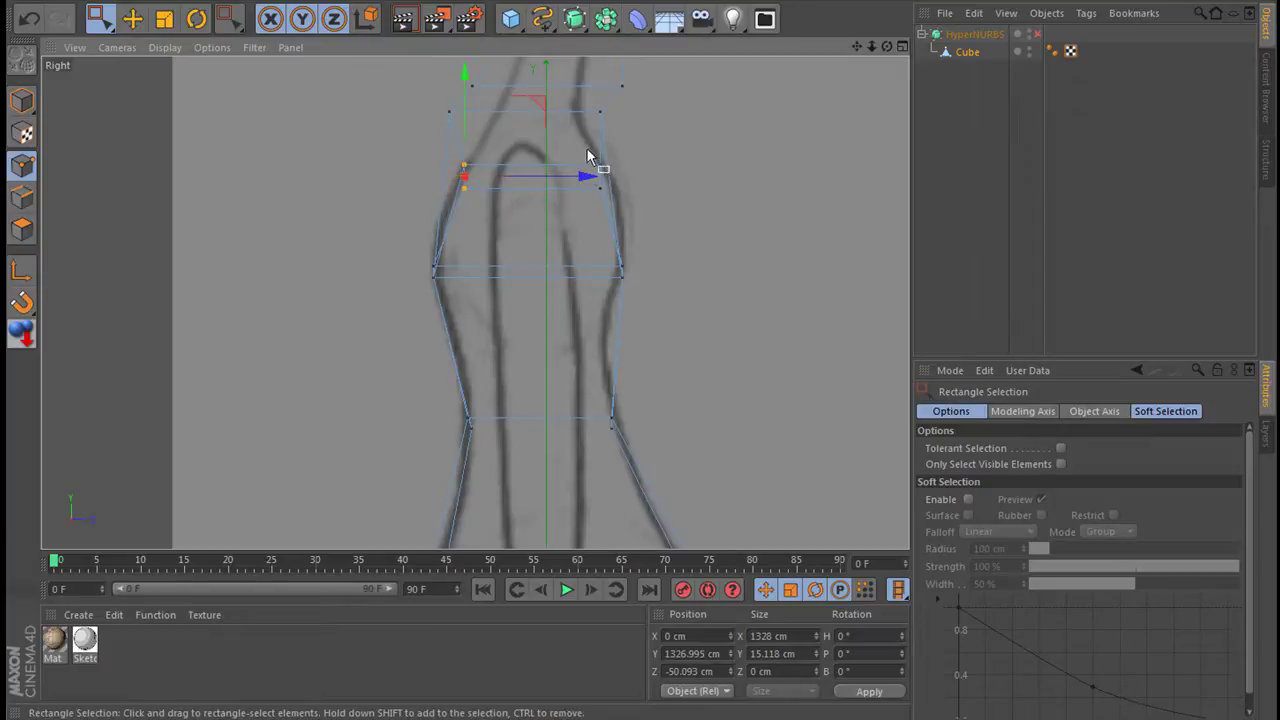
pyautogui.moveTo(718, 177); pyautogui.dragTo(732, 177)
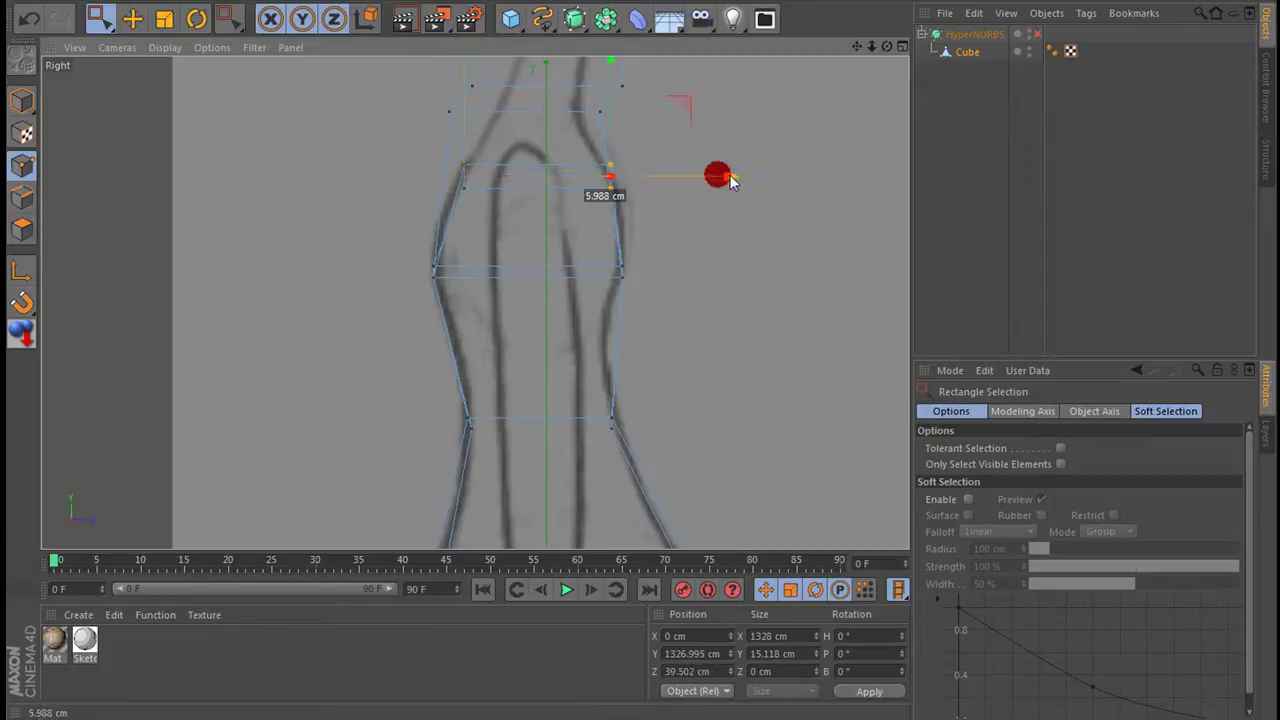
# Move the top and neck points along depth onto the neck outline, then deselect and restore four views.
pyautogui.moveTo(421, 75); pyautogui.dragTo(507, 122)
pyautogui.moveTo(595, 101)
pyautogui.mouseDown()
pyautogui.moveTo(623, 96)
pyautogui.moveTo(660, 124)
pyautogui.mouseUp()
pyautogui.moveTo(733, 100); pyautogui.dragTo(702, 100)
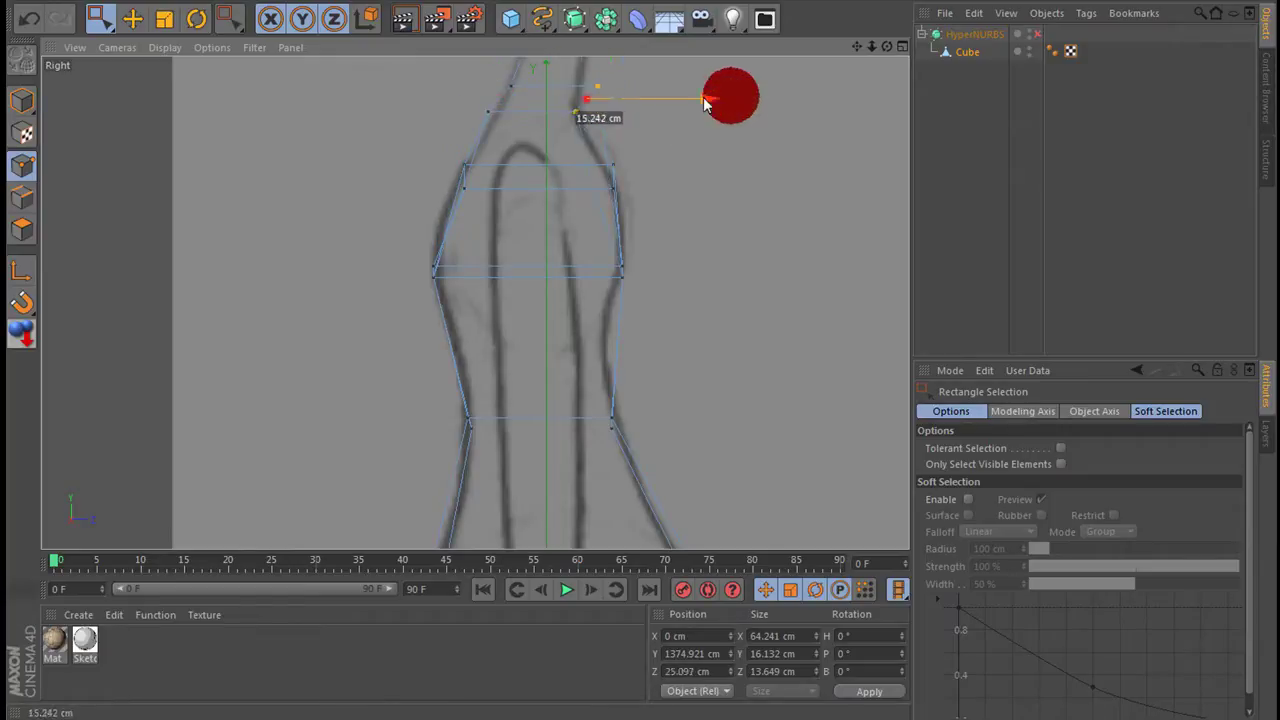
pyautogui.keyDown('alt'); pyautogui.moveTo(548, 83); pyautogui.dragTo(540, 353, button='middle'); pyautogui.keyUp('alt')
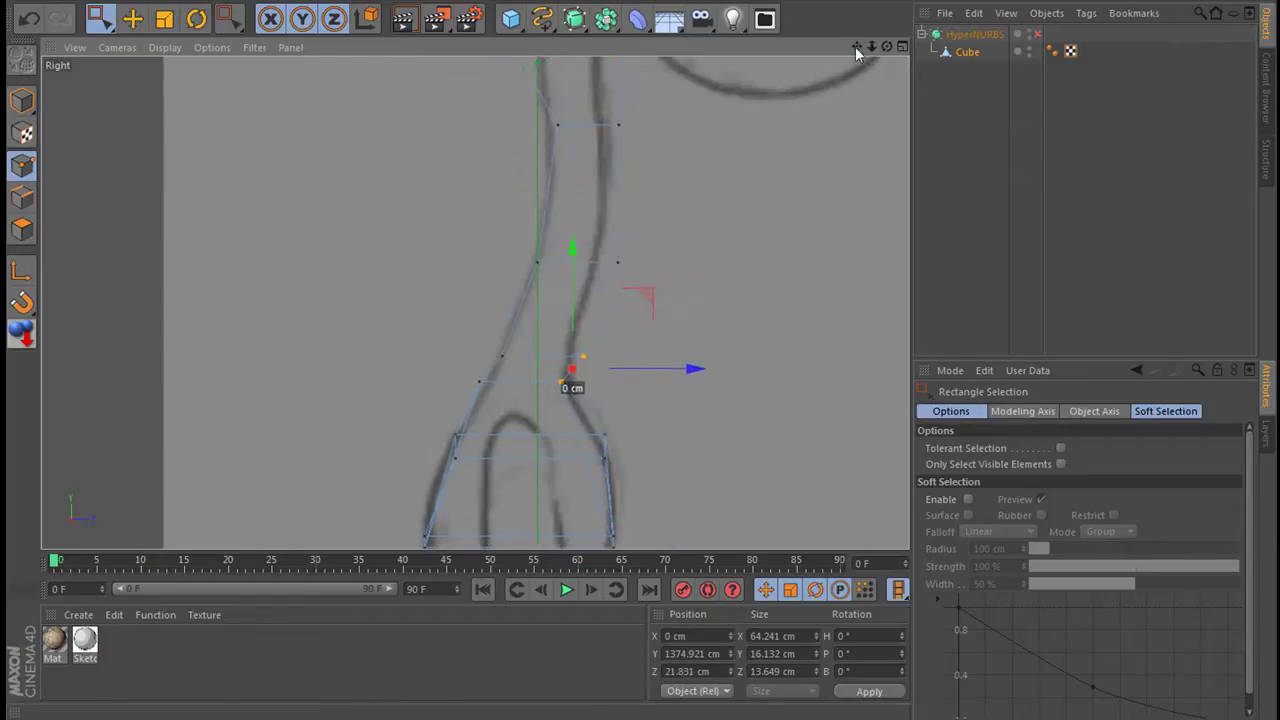
pyautogui.moveTo(546, 322); pyautogui.dragTo(620, 364)
pyautogui.moveTo(727, 354); pyautogui.dragTo(703, 365)
pyautogui.moveTo(584, 212); pyautogui.dragTo(628, 272)
pyautogui.moveTo(747, 266); pyautogui.dragTo(727, 263)
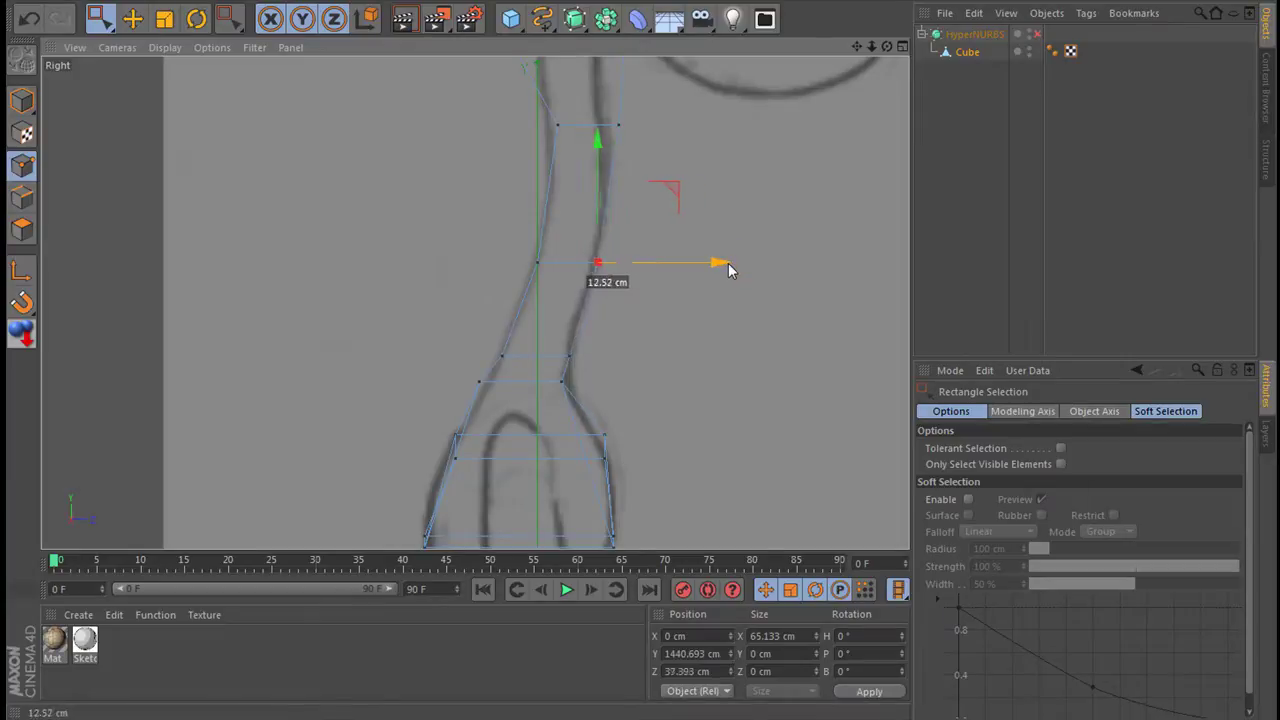
pyautogui.moveTo(751, 133); pyautogui.dragTo(727, 128)
pyautogui.click(863, 91)
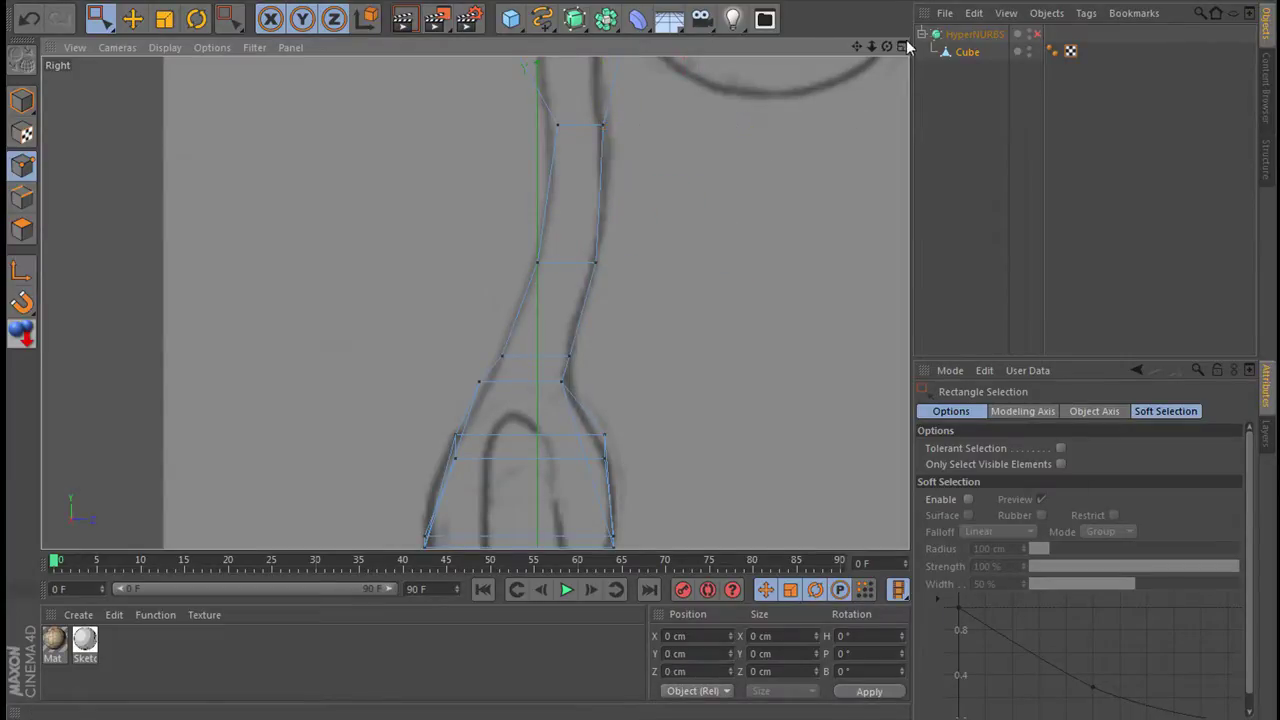
pyautogui.click(902, 46)
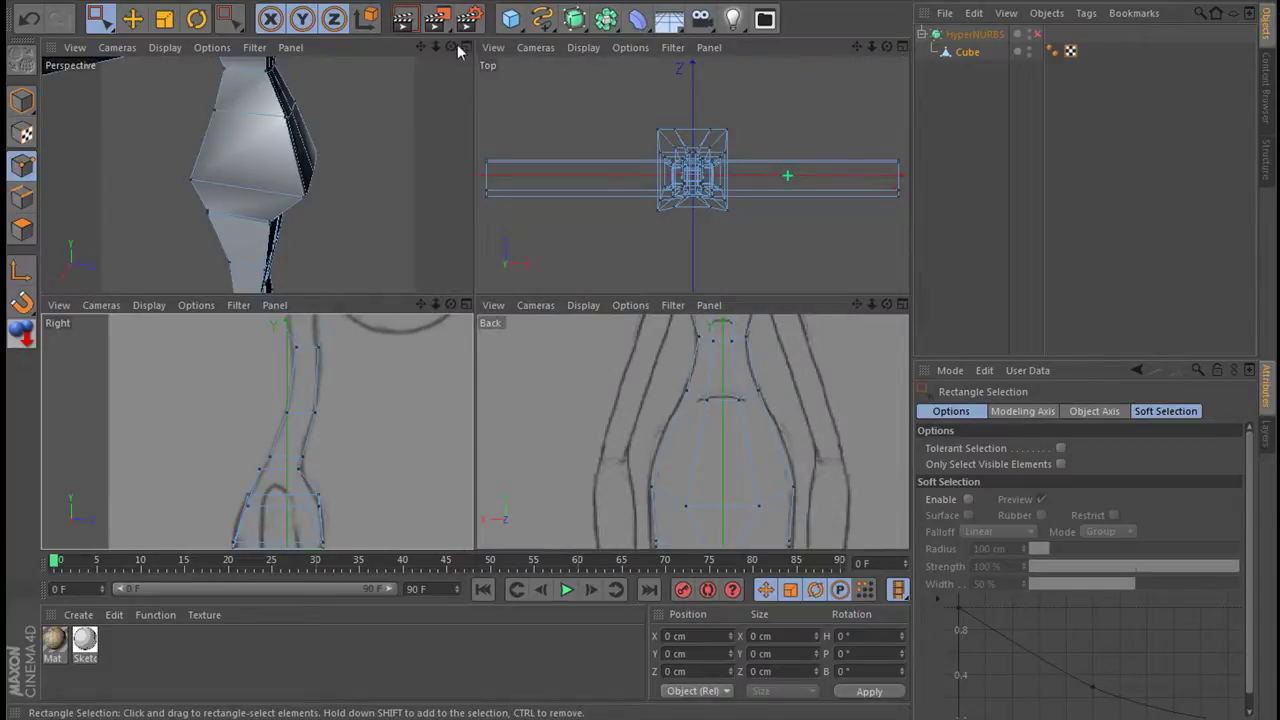
# Maximize the Perspective view and turn HyperNURBS smoothing back on.
pyautogui.moveTo(457, 48); pyautogui.dragTo(480, 52)
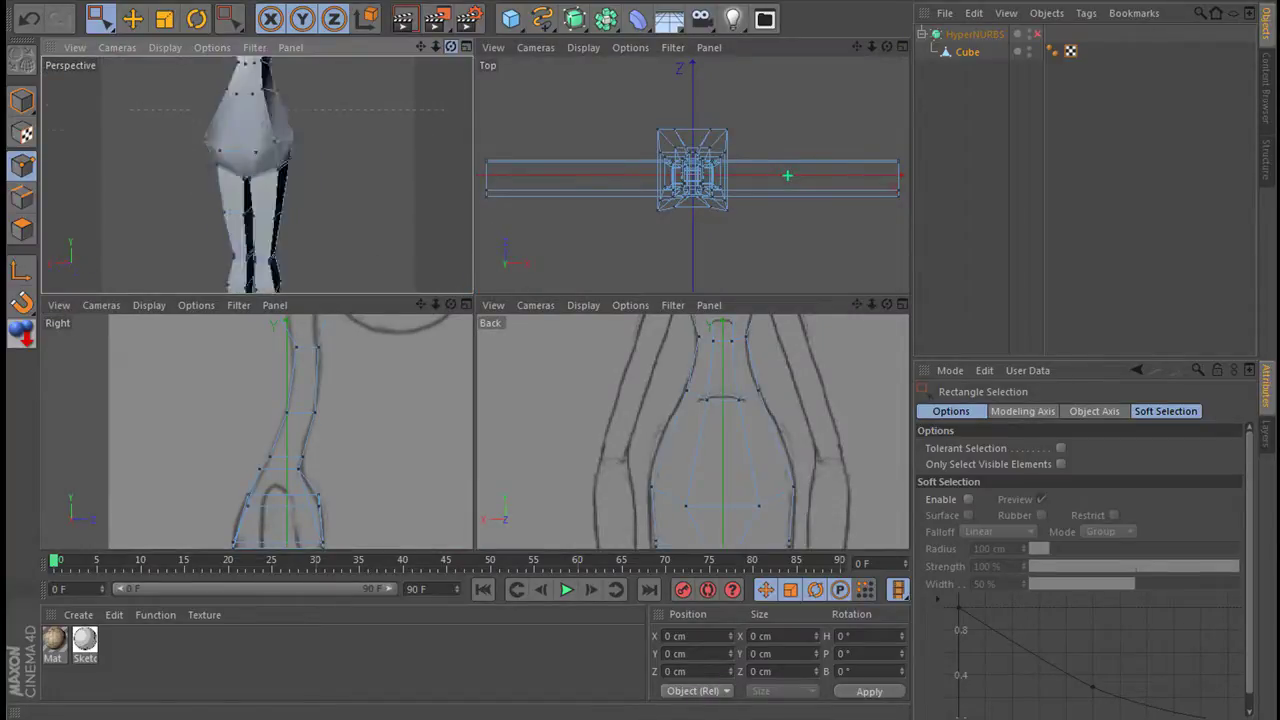
pyautogui.click(466, 47)
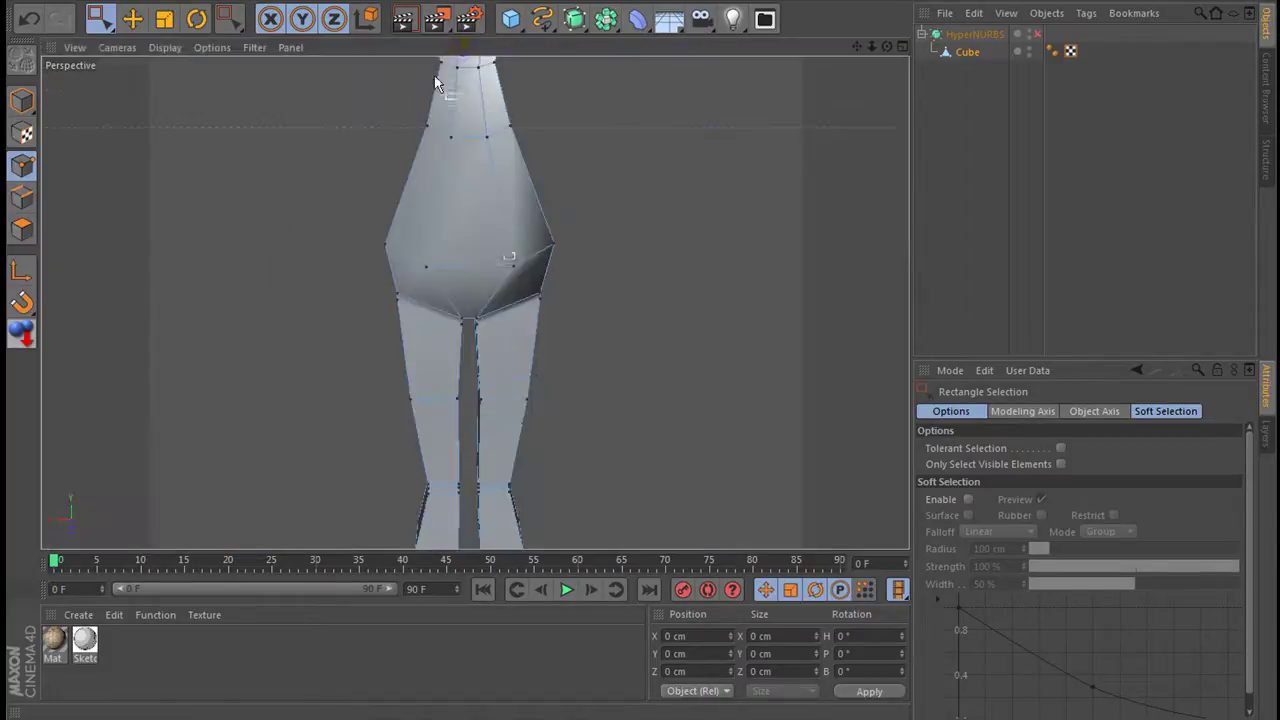
pyautogui.click(1037, 34)
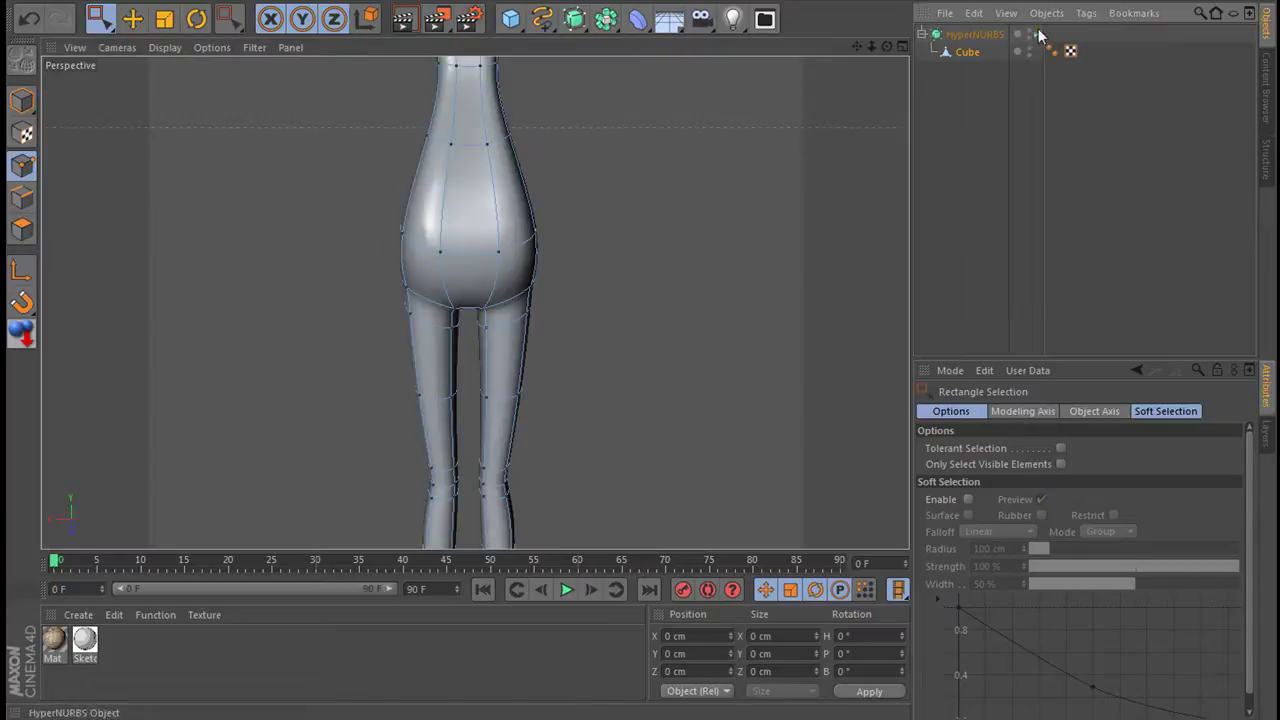
pyautogui.moveTo(886, 47); pyautogui.dragTo(950, 52)
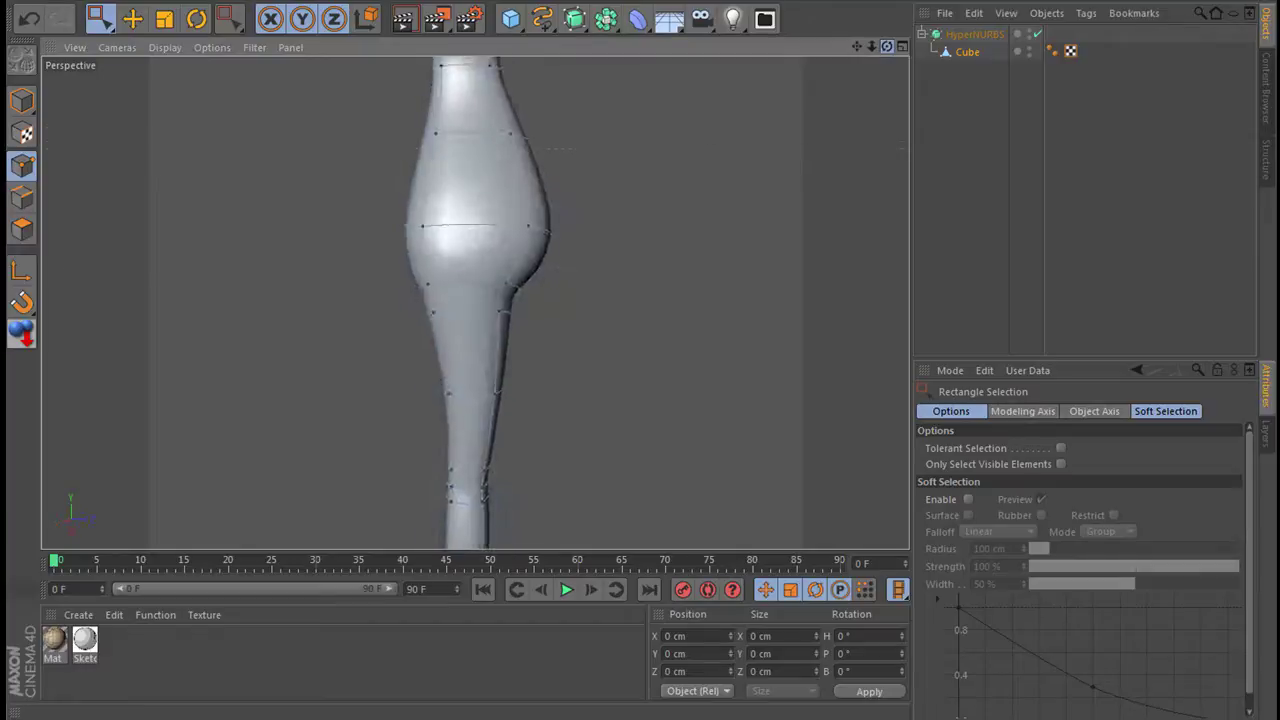
pyautogui.moveTo(950, 52); pyautogui.dragTo(686, 340)
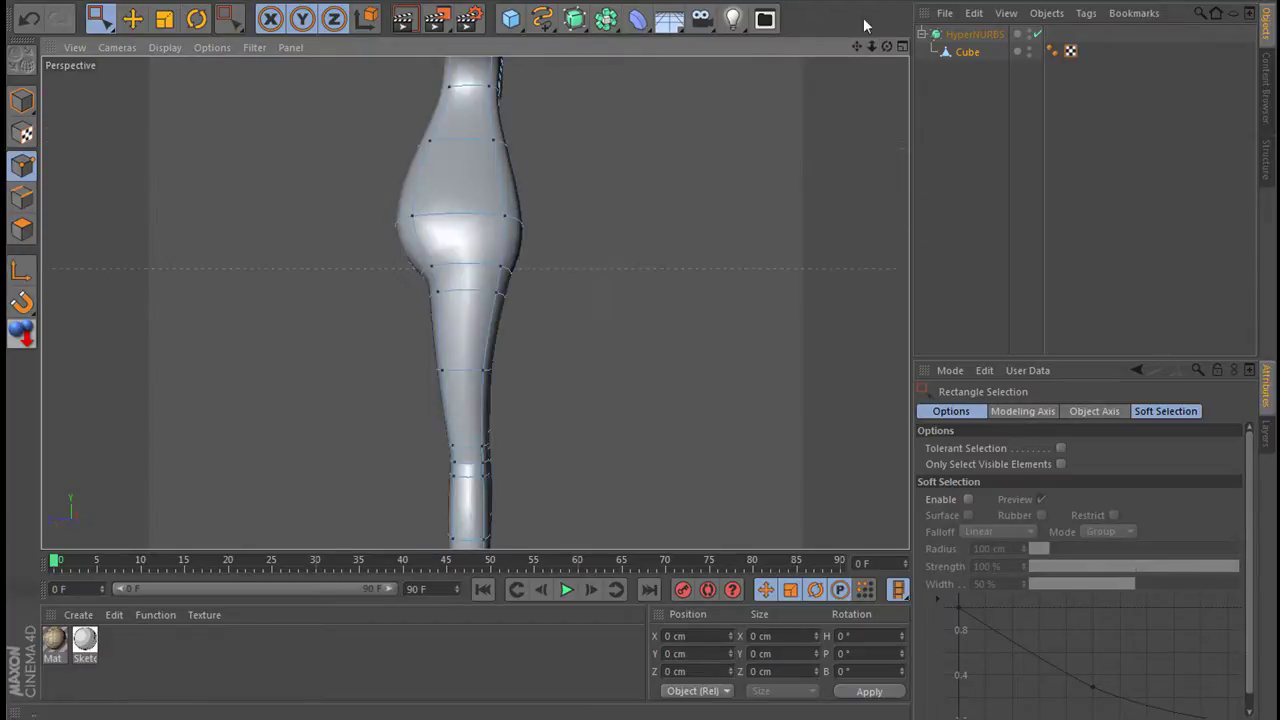
# Orbit and zoom around the smoothed T-posed body to inspect the torso and arms.
pyautogui.click(903, 47)
pyautogui.scroll(-2, 314, 137)
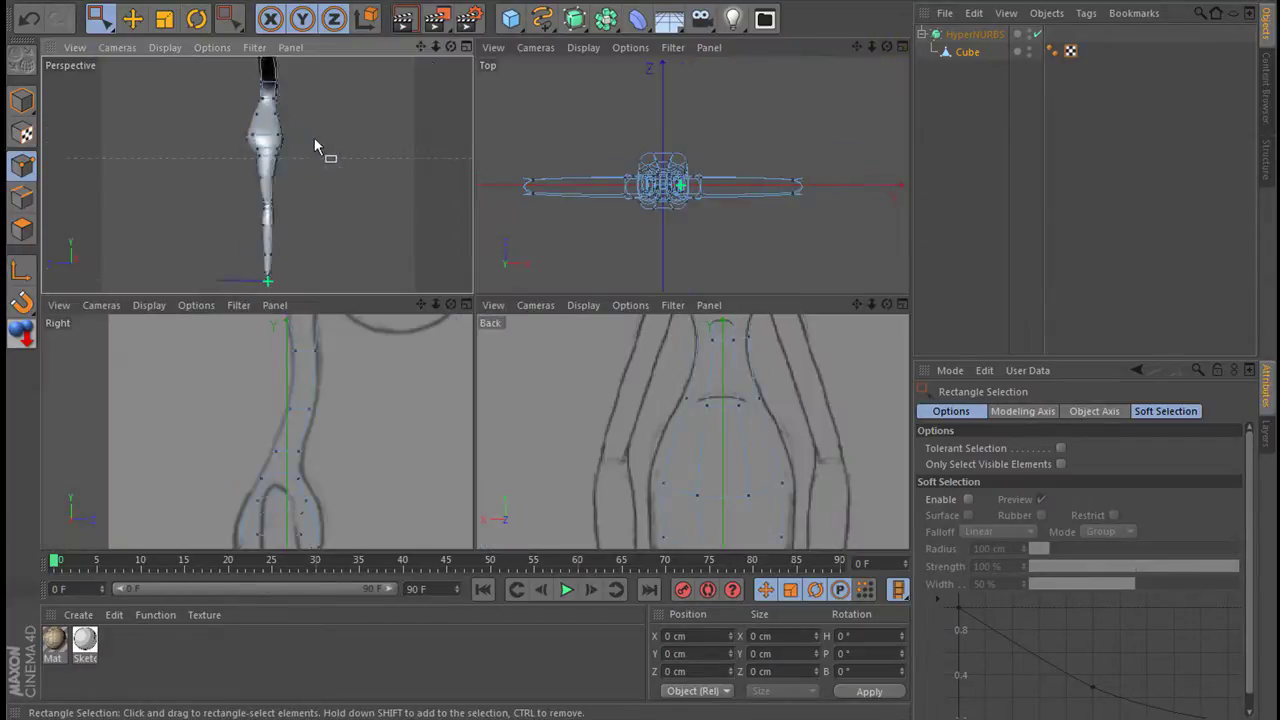
pyautogui.moveTo(452, 50); pyautogui.dragTo(457, 286)
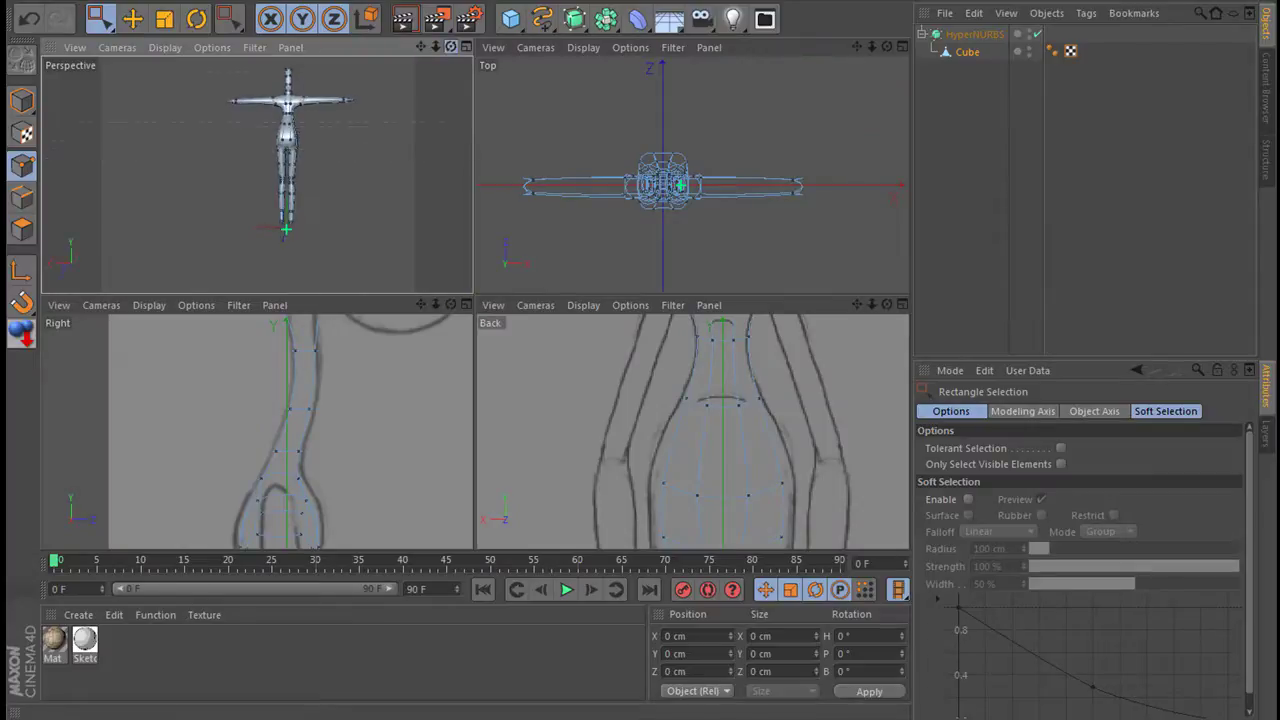
pyautogui.click(466, 47)
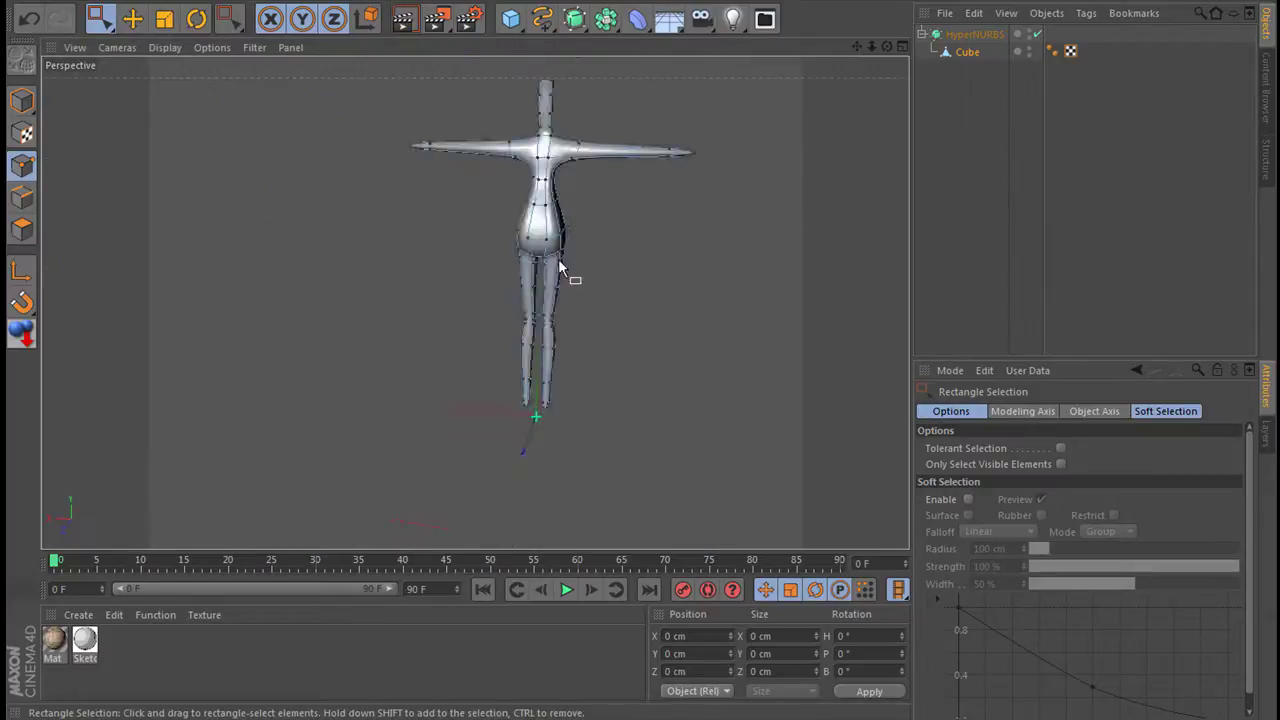
pyautogui.scroll(3, 575, 255)
pyautogui.moveTo(857, 46); pyautogui.dragTo(857, 60)
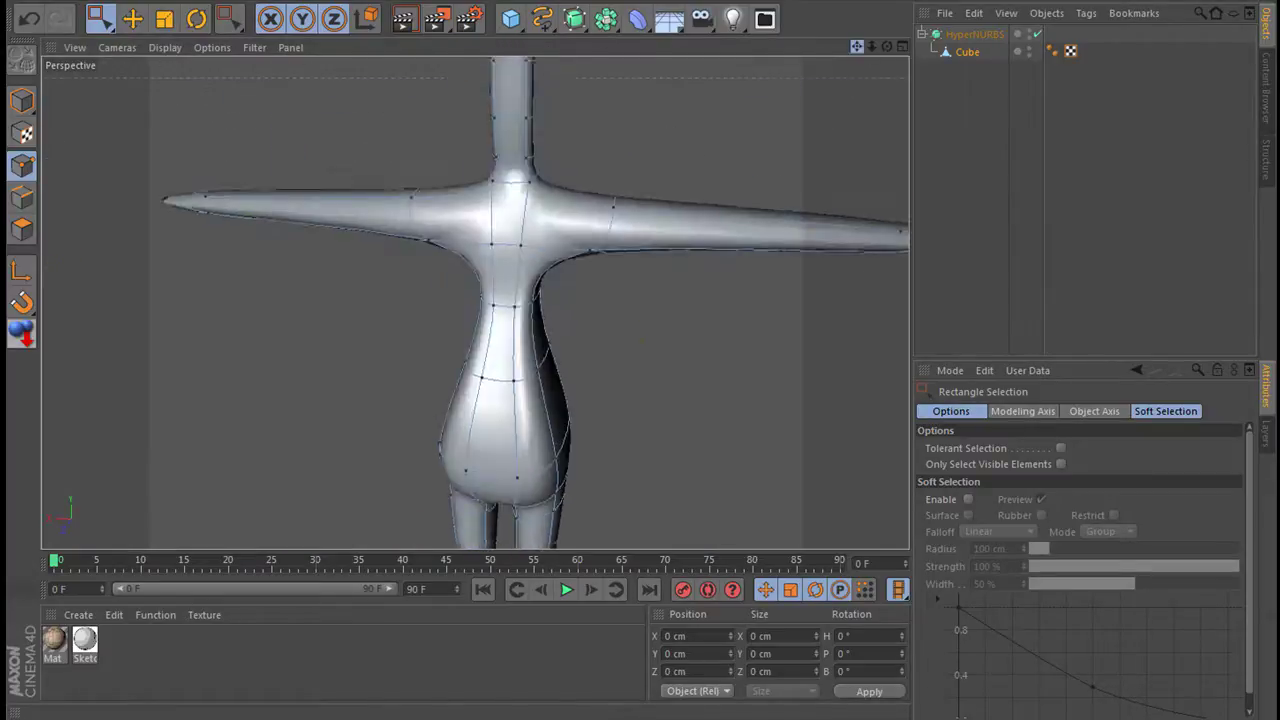
pyautogui.scroll(3, 524, 243)
pyautogui.scroll(-2, 522, 290)
pyautogui.scroll(-1, 520, 288)
pyautogui.moveTo(857, 48); pyautogui.dragTo(857, 75)
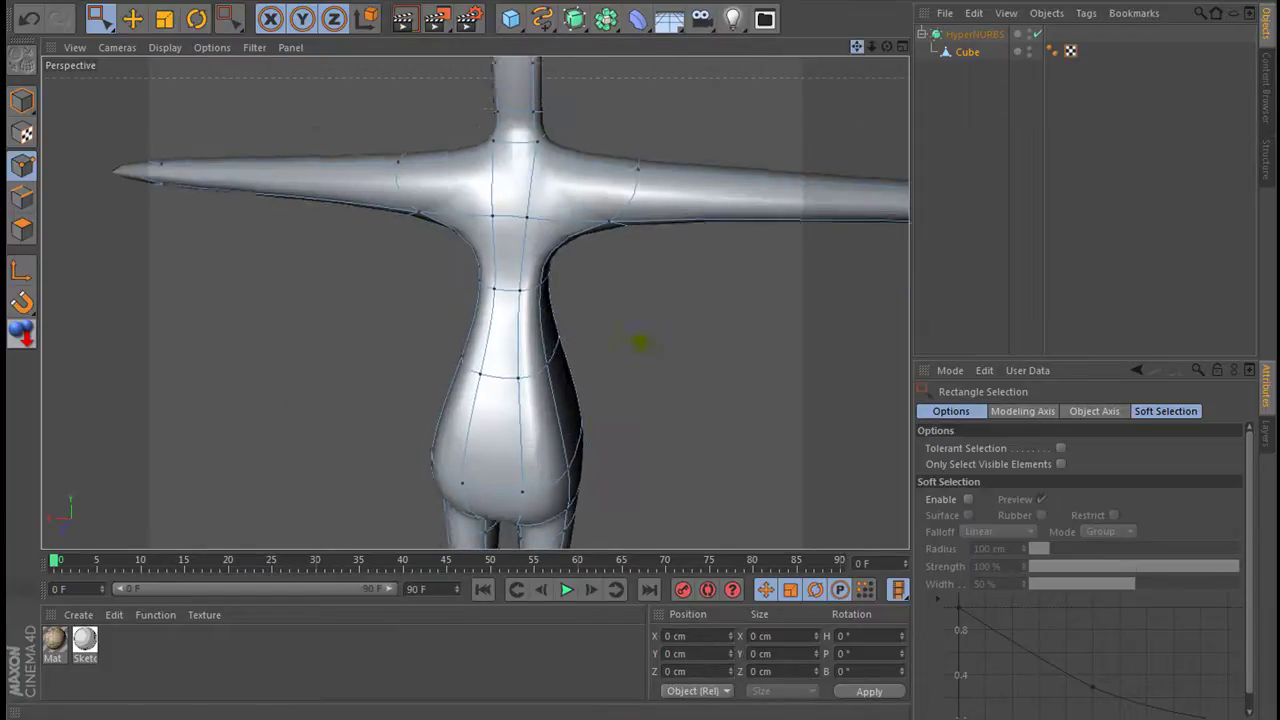
# With Loop Selection in Edge mode, select the edge loop running down the body's side.
pyautogui.click(24, 170)
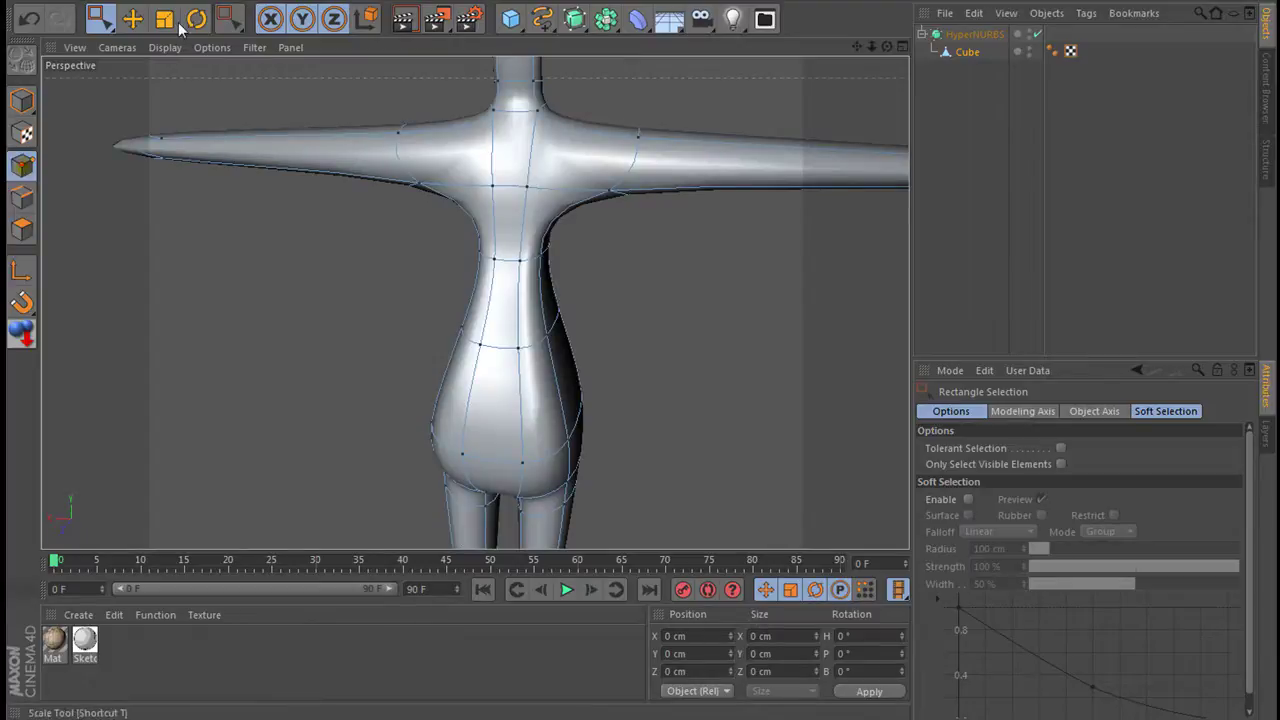
pyautogui.click(99, 18)
pyautogui.click(150, 114)
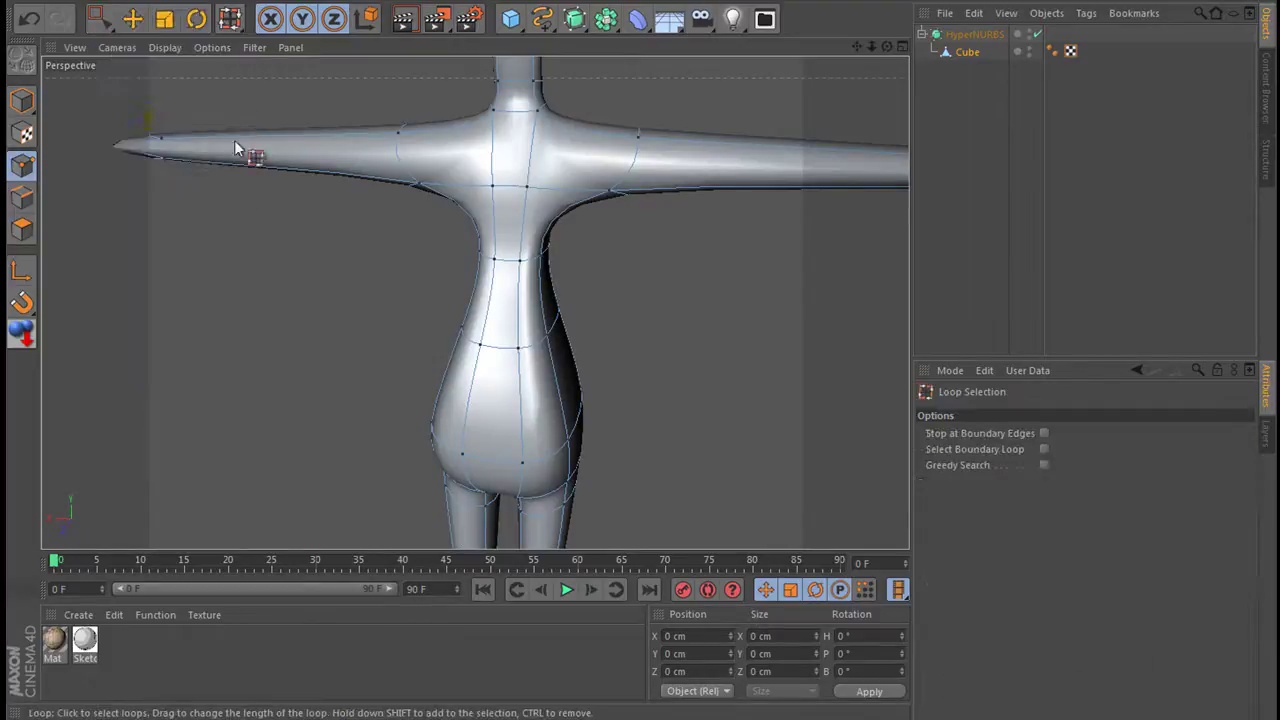
pyautogui.click(20, 197)
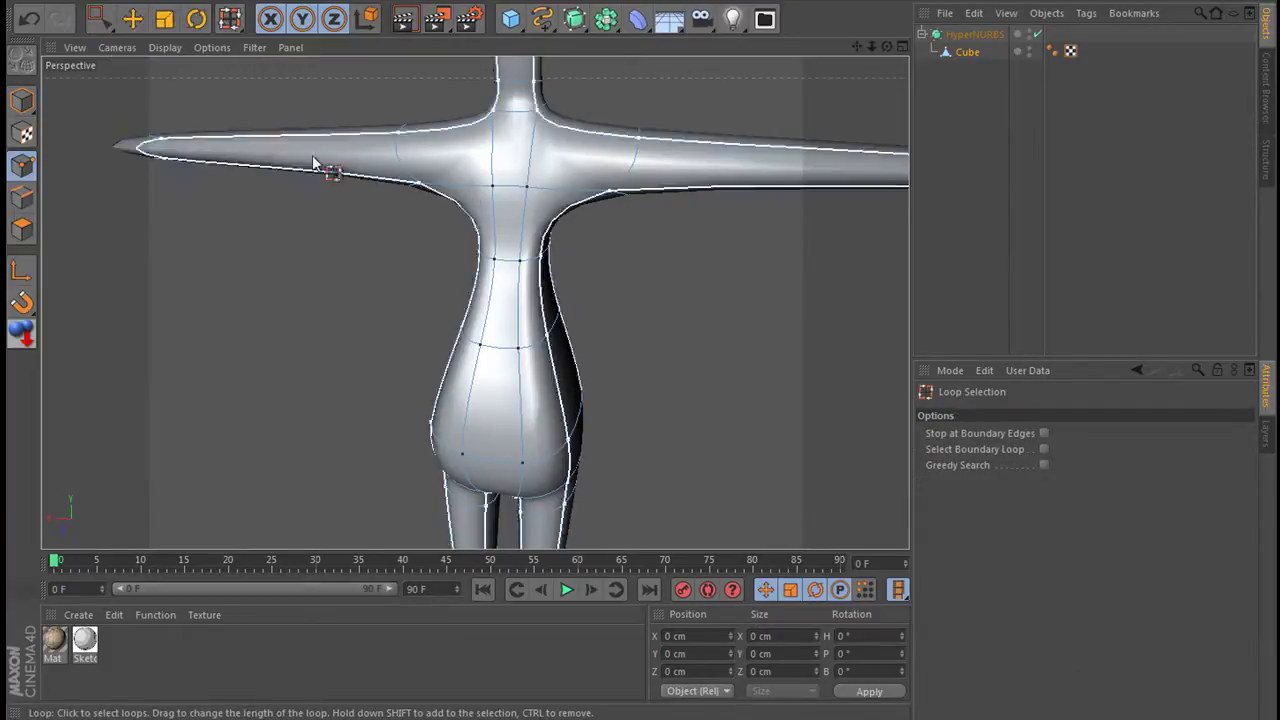
pyautogui.click(484, 180)
# In the maximized Right view, scale the loop front-to-back along Z to about 119.5%.
pyautogui.moveTo(885, 46)
pyautogui.mouseDown()
pyautogui.moveTo(920, 48)
pyautogui.moveTo(893, 46)
pyautogui.mouseUp()
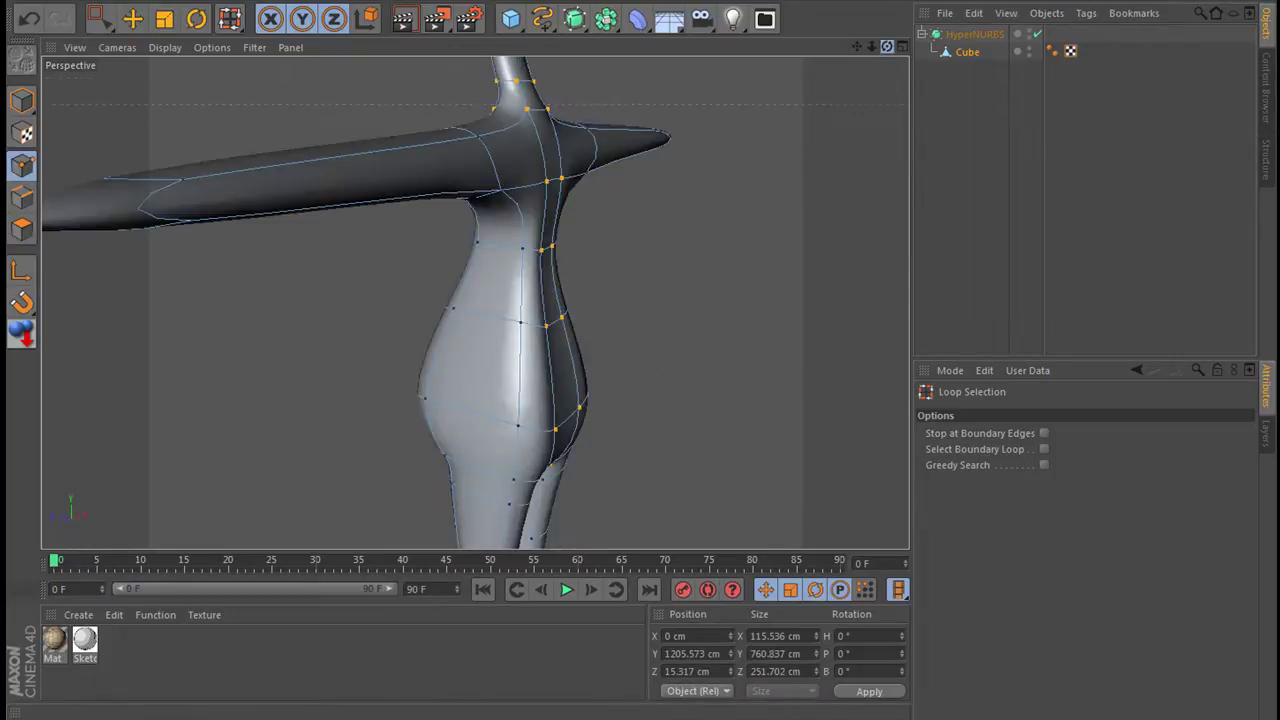
pyautogui.click(902, 47)
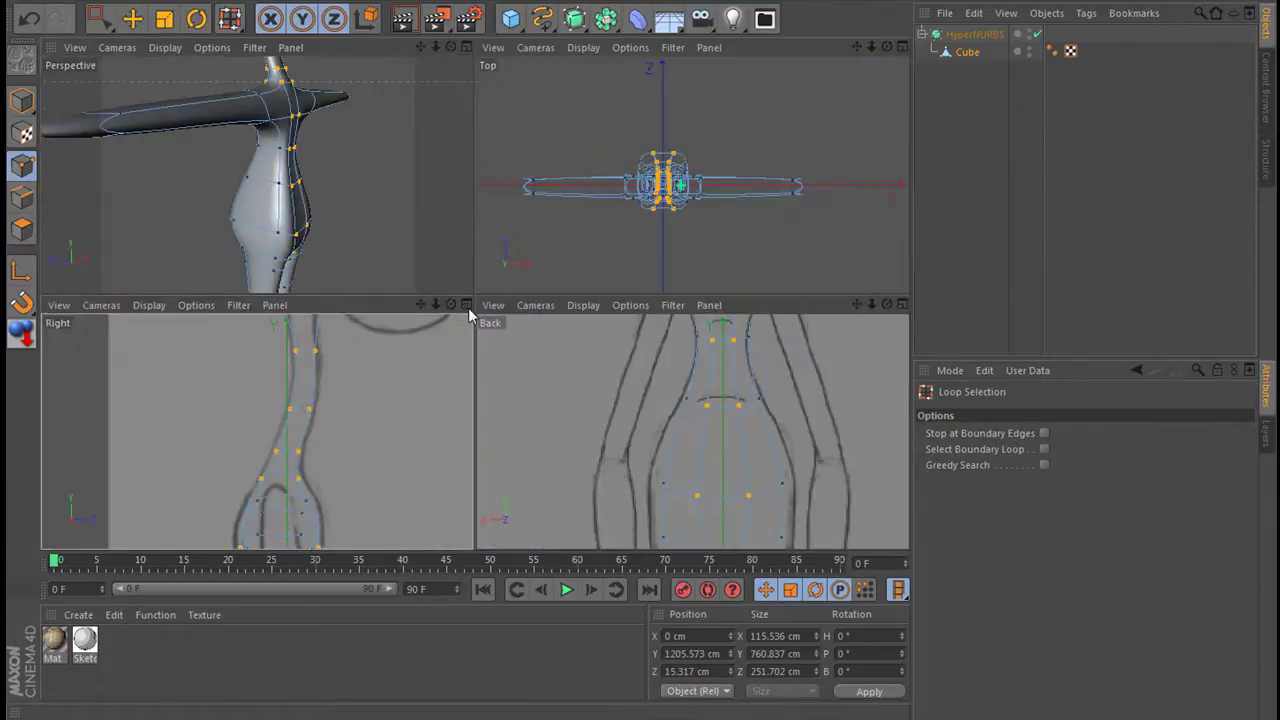
pyautogui.click(466, 304)
pyautogui.scroll(-3, 495, 308)
pyautogui.scroll(-2, 495, 308)
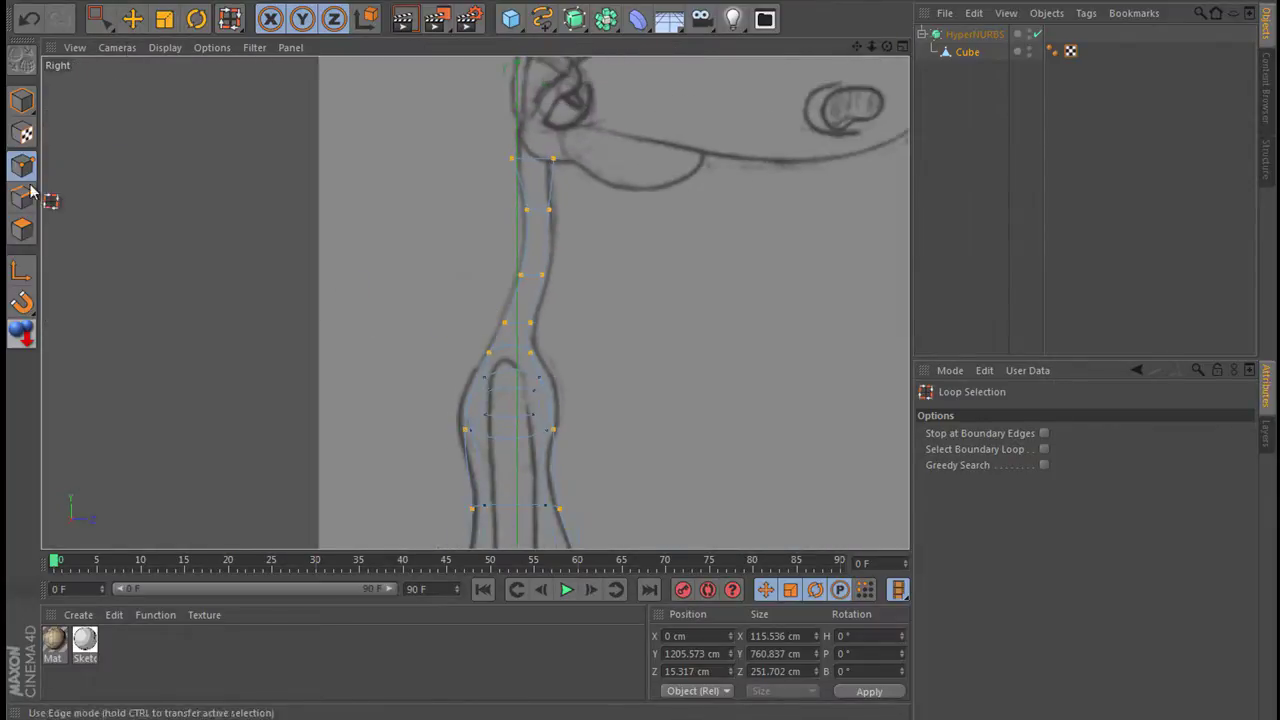
pyautogui.press('t')
pyautogui.moveTo(671, 481); pyautogui.dragTo(702, 481)
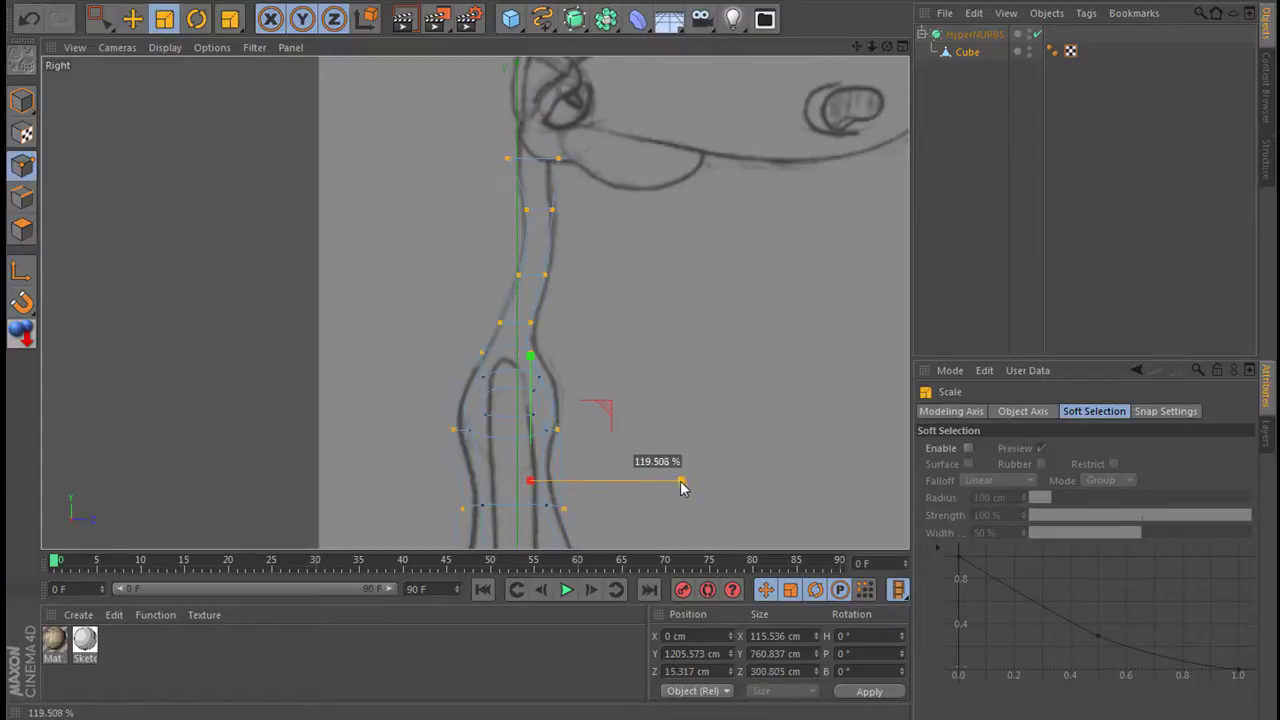
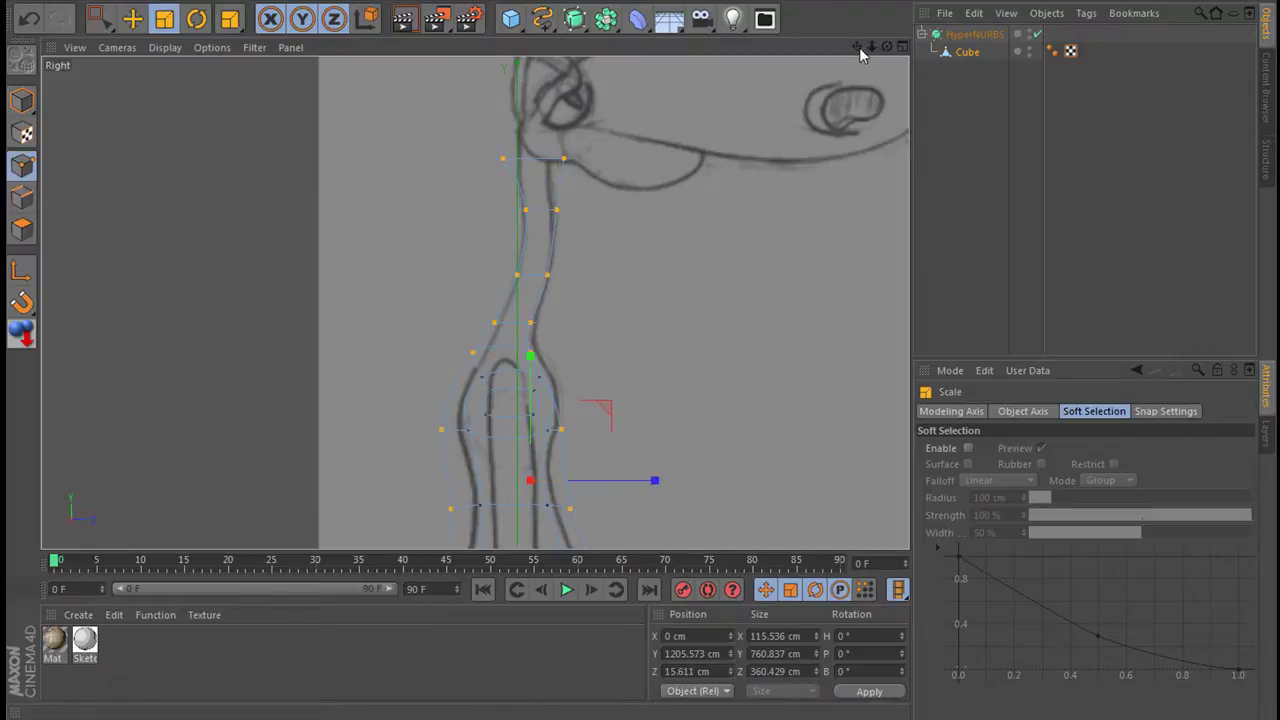
# Finish scaling the body cage to the side sketch, then show all four views.
pyautogui.moveTo(856, 47); pyautogui.dragTo(797, 259)
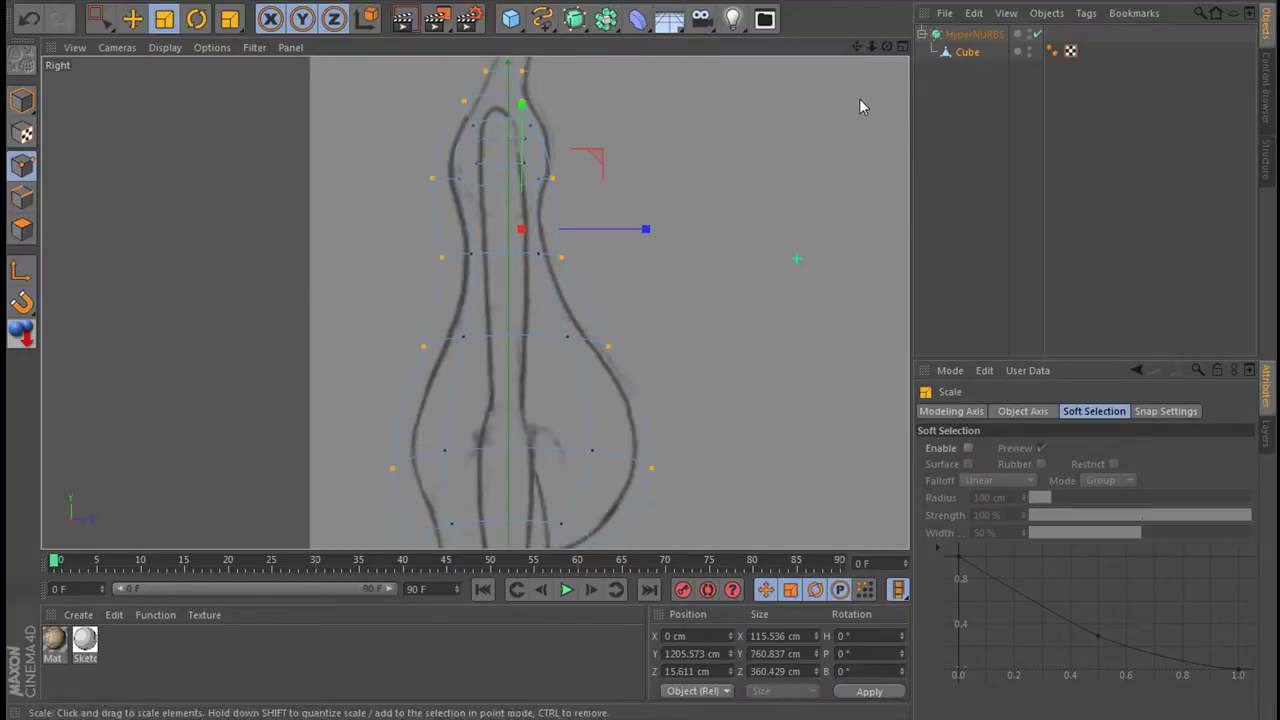
pyautogui.click(997, 178)
pyautogui.click(899, 47)
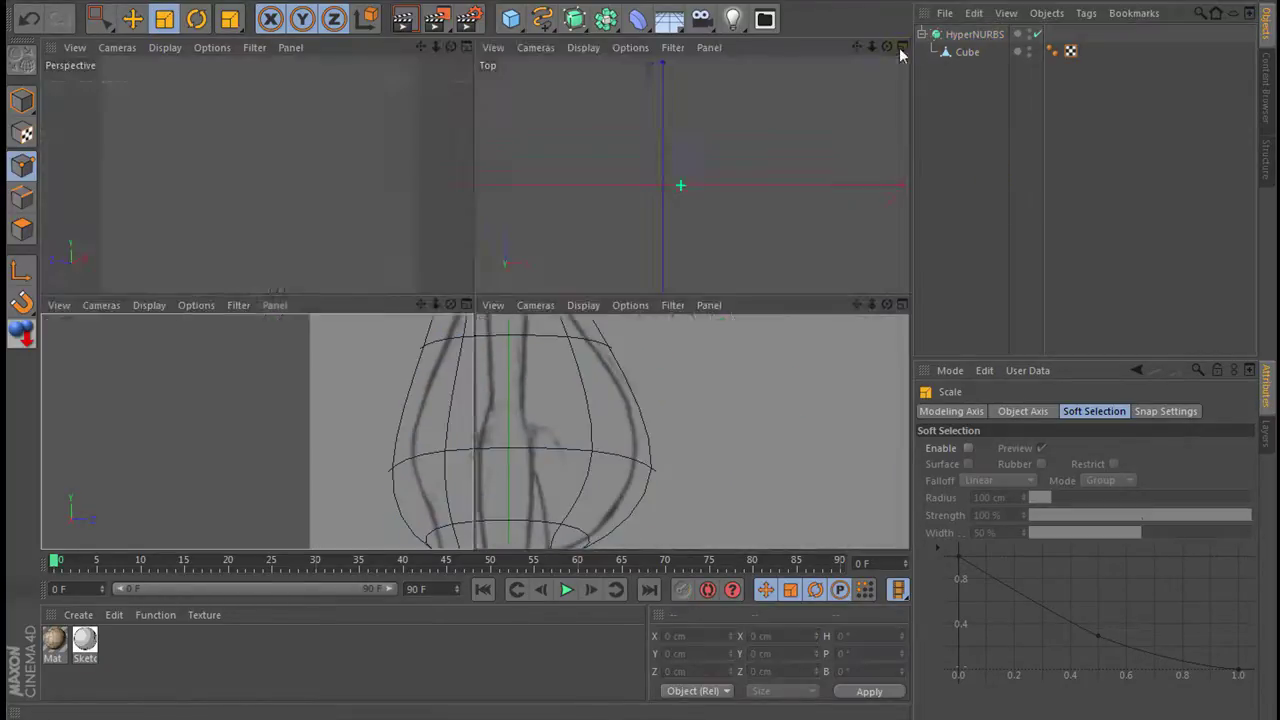
pyautogui.moveTo(451, 47); pyautogui.dragTo(540, 52)
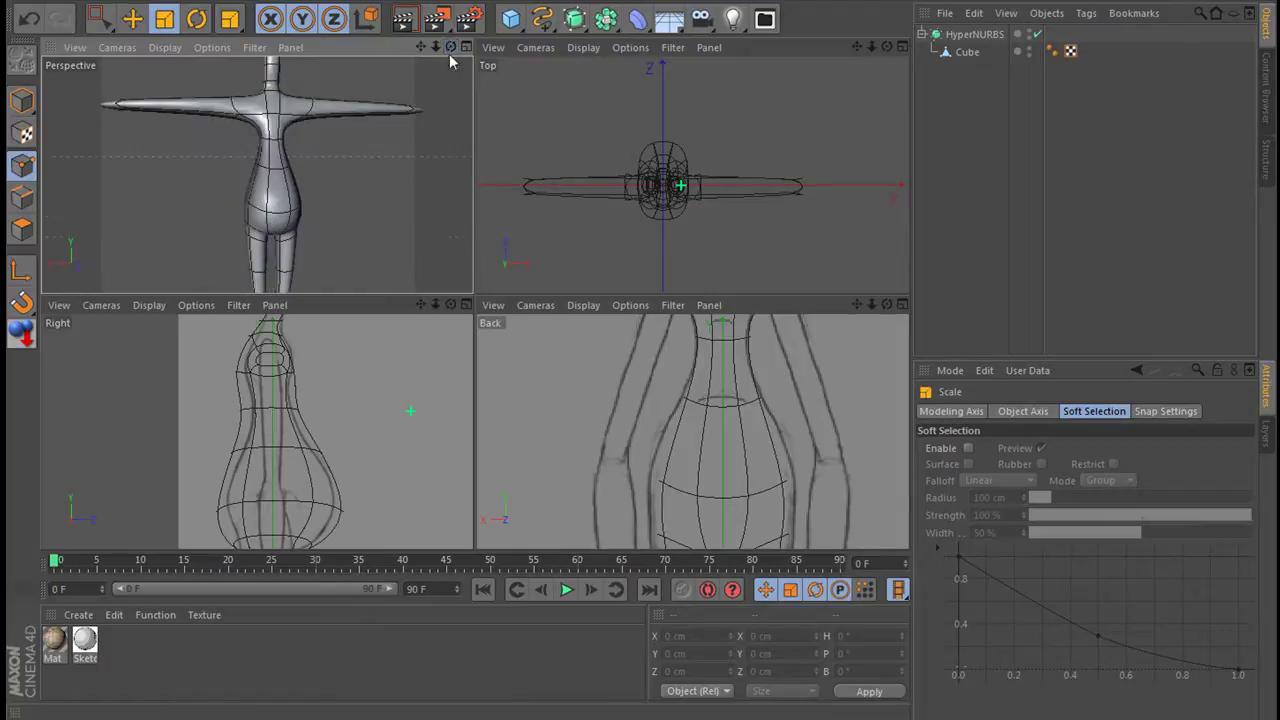
# Maximize the Back view, switch off HyperNURBS smoothing and select the Cube cage.
pyautogui.click(902, 304)
pyautogui.scroll(2, 534, 304)
pyautogui.scroll(-2, 658, 350)
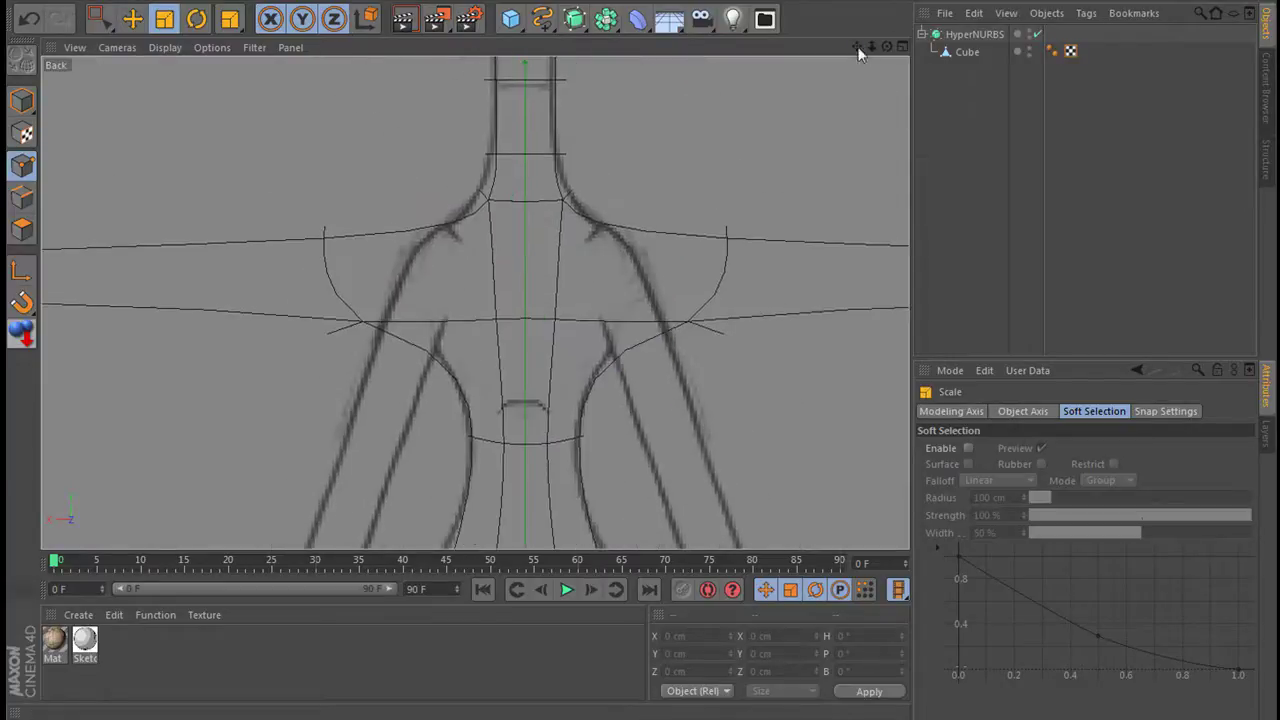
pyautogui.click(1037, 34)
pyautogui.scroll(2, 650, 270)
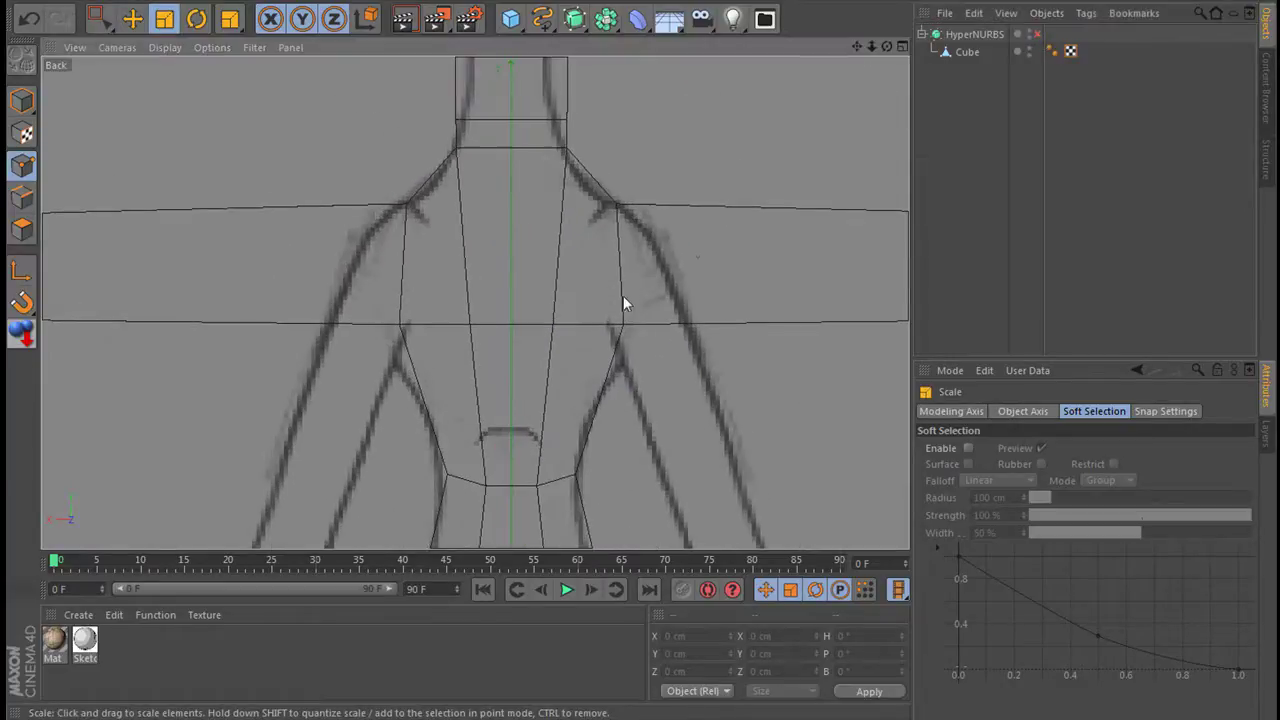
pyautogui.click(967, 52)
# Pick the Knife tool in Loop mode from the context menu, checking the smoothed shape briefly.
pyautogui.rightClick(685, 215)
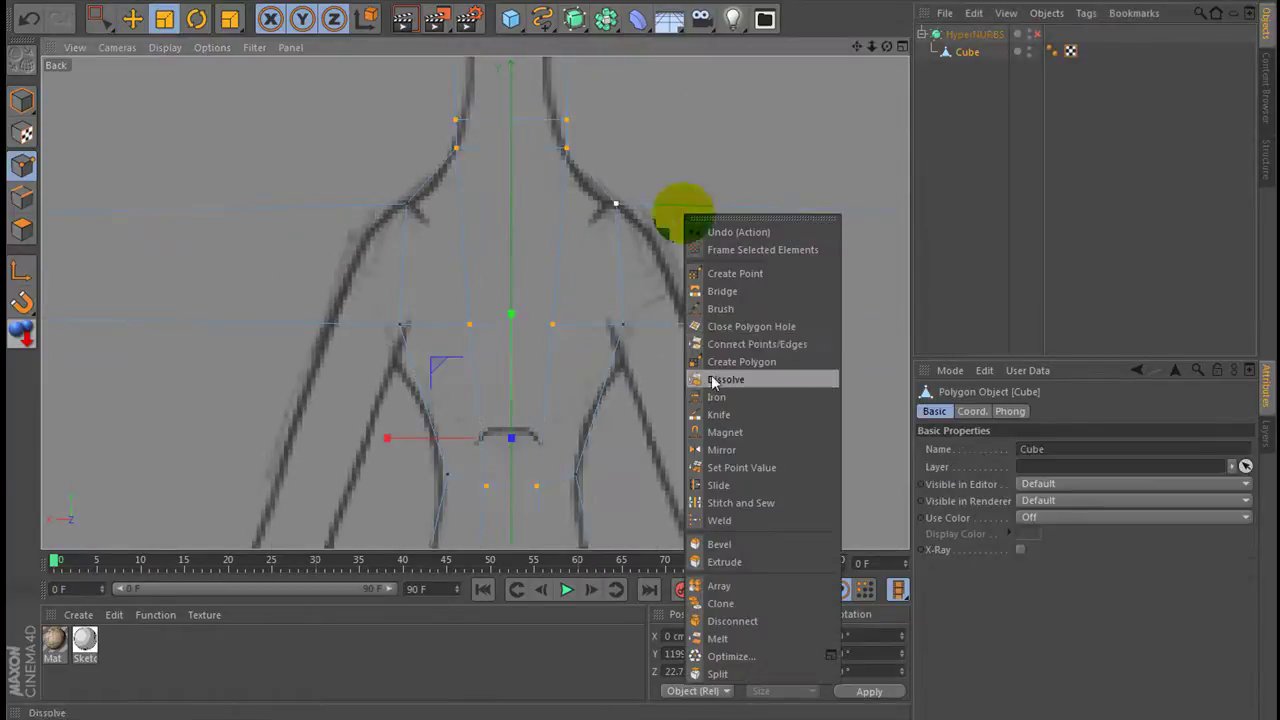
pyautogui.click(720, 414)
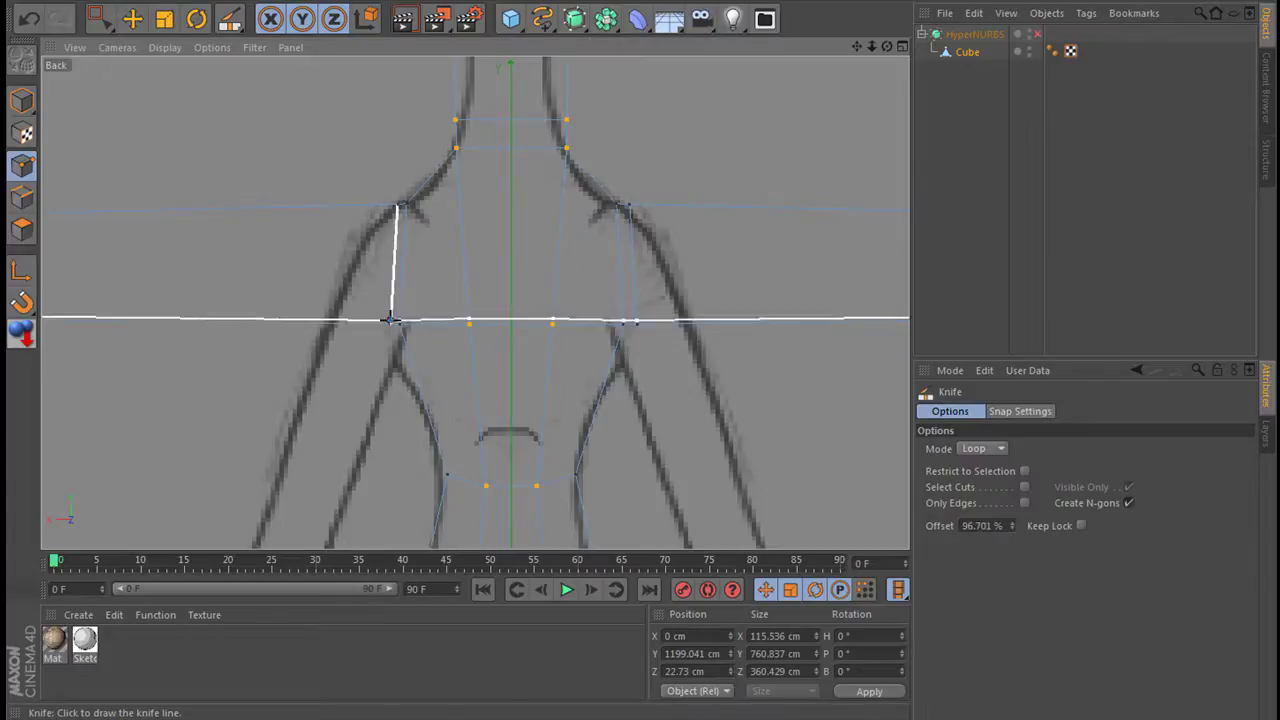
pyautogui.click(1037, 33)
pyautogui.scroll(-2, 600, 250)
pyautogui.scroll(-1, 605, 178)
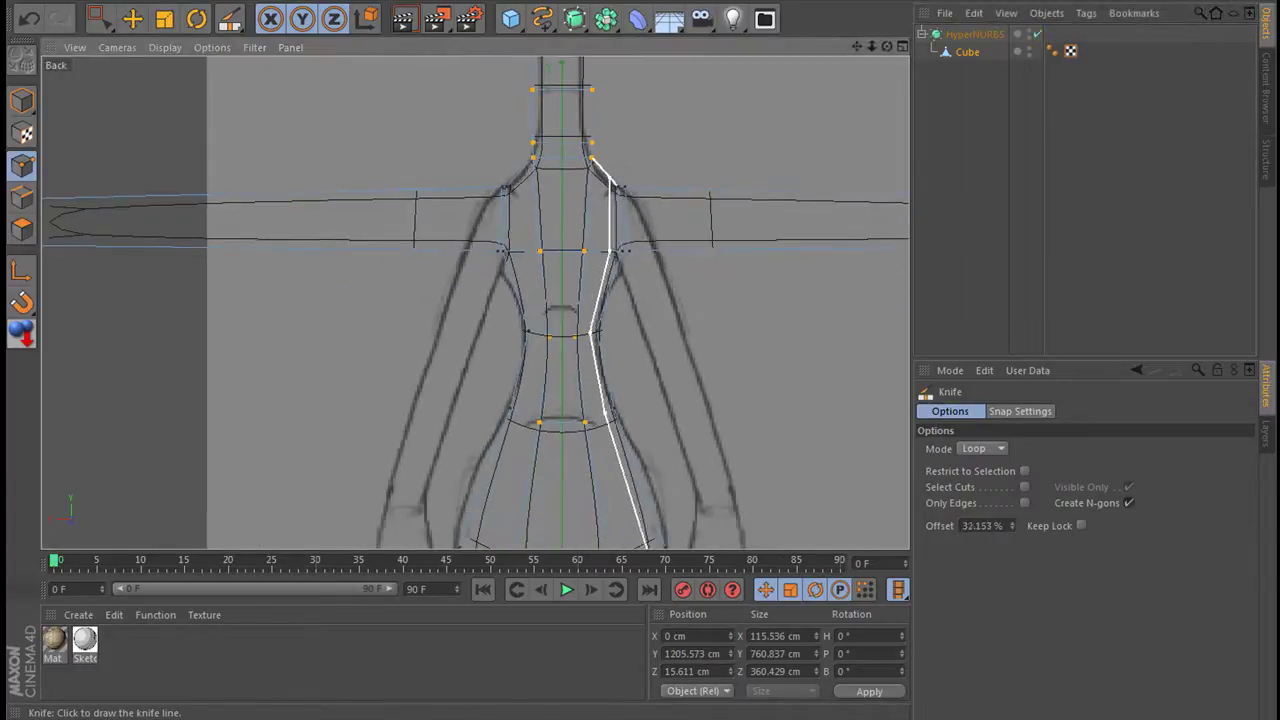
pyautogui.click(1037, 33)
# Frame the outstretched arm in the Back view and cut an edge loop near its far end.
pyautogui.moveTo(856, 47); pyautogui.dragTo(950, 47)
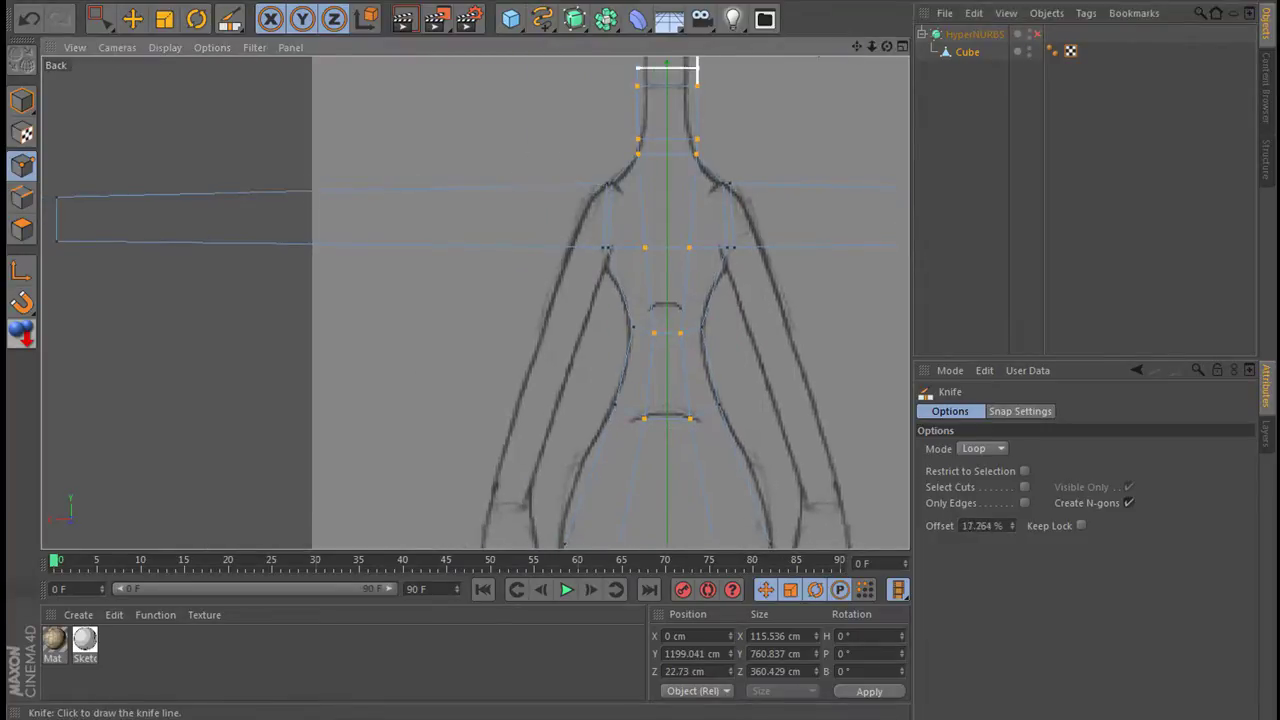
pyautogui.moveTo(856, 47); pyautogui.dragTo(493, 50)
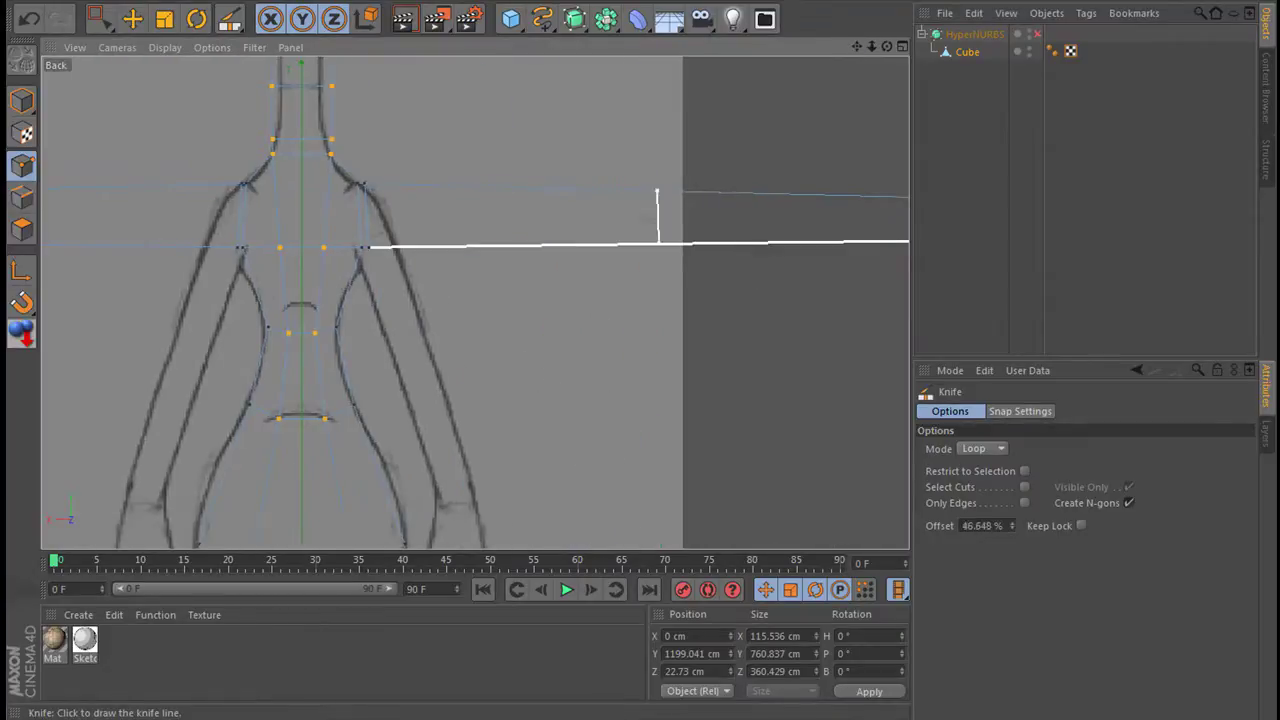
pyautogui.scroll(-2, 673, 205)
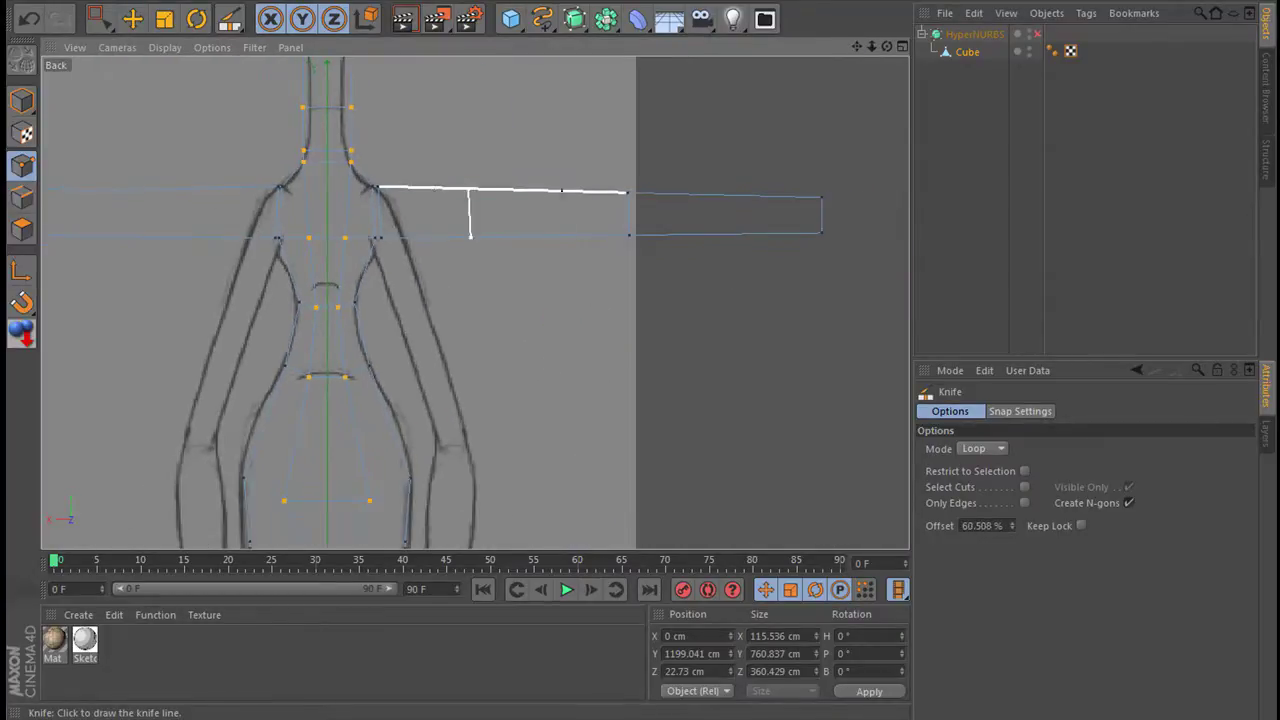
pyautogui.scroll(2, 632, 195)
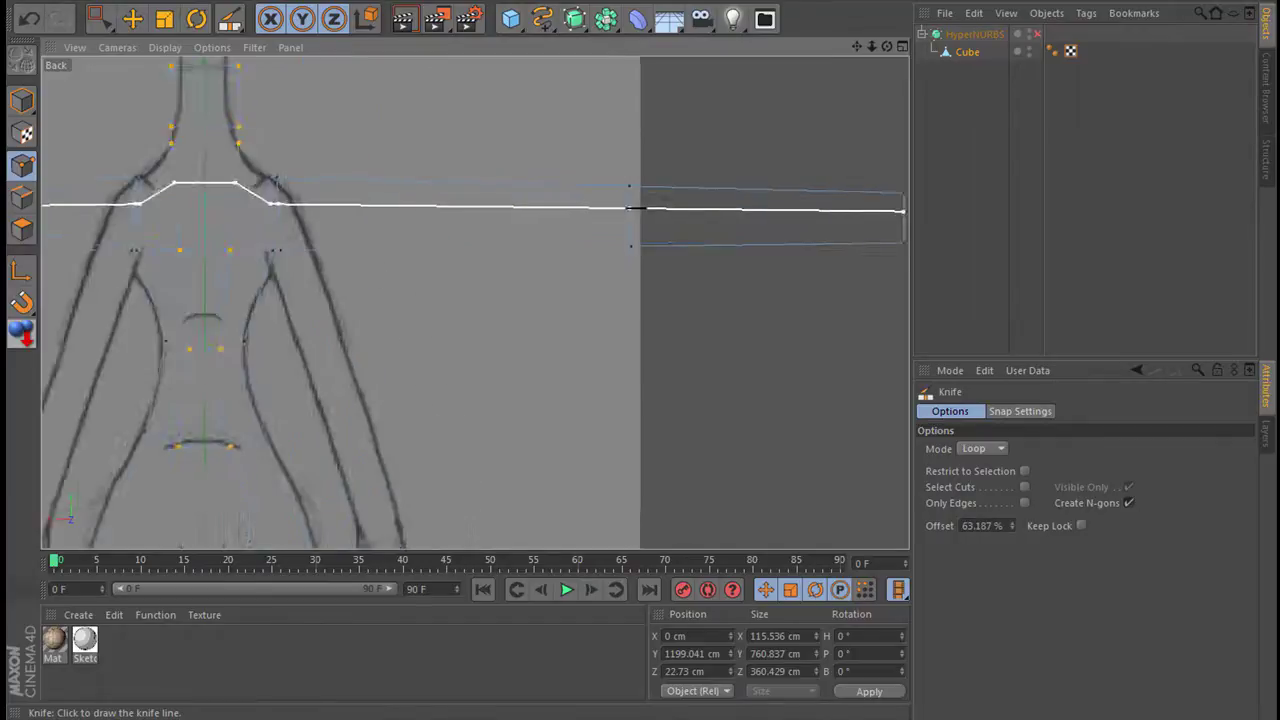
pyautogui.scroll(2, 633, 205)
pyautogui.scroll(1, 640, 215)
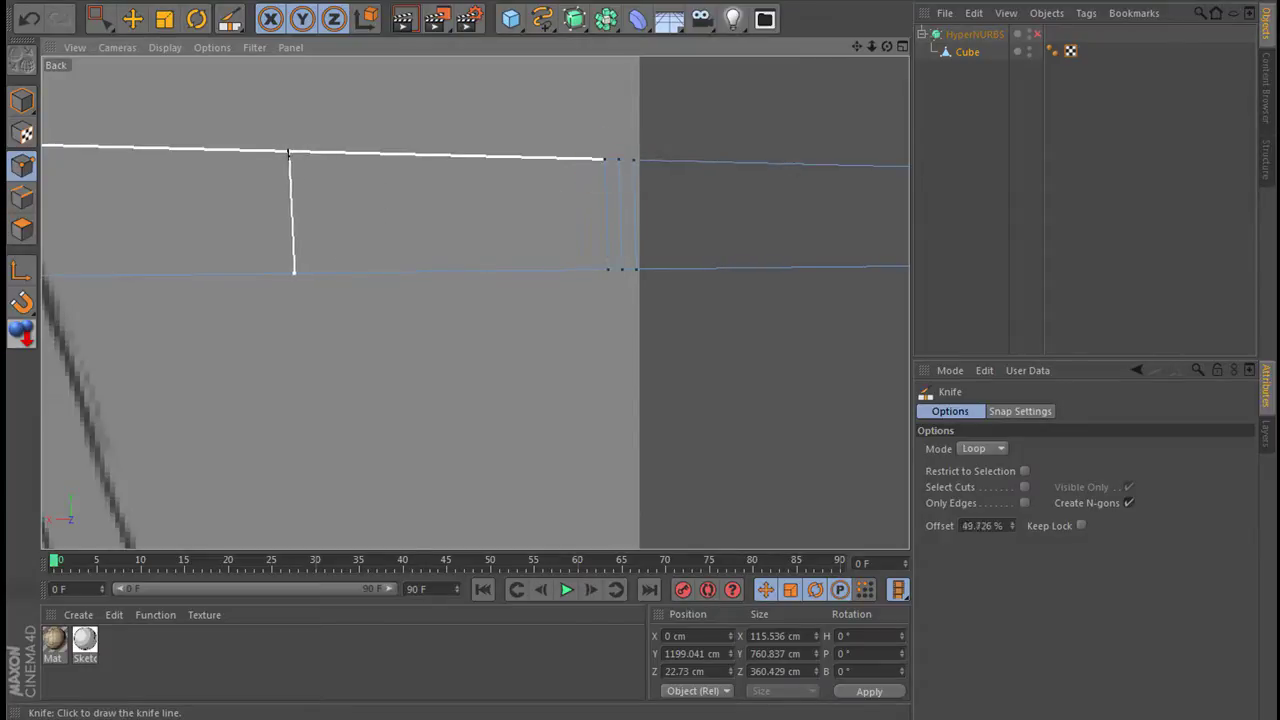
pyautogui.scroll(-2, 340, 190)
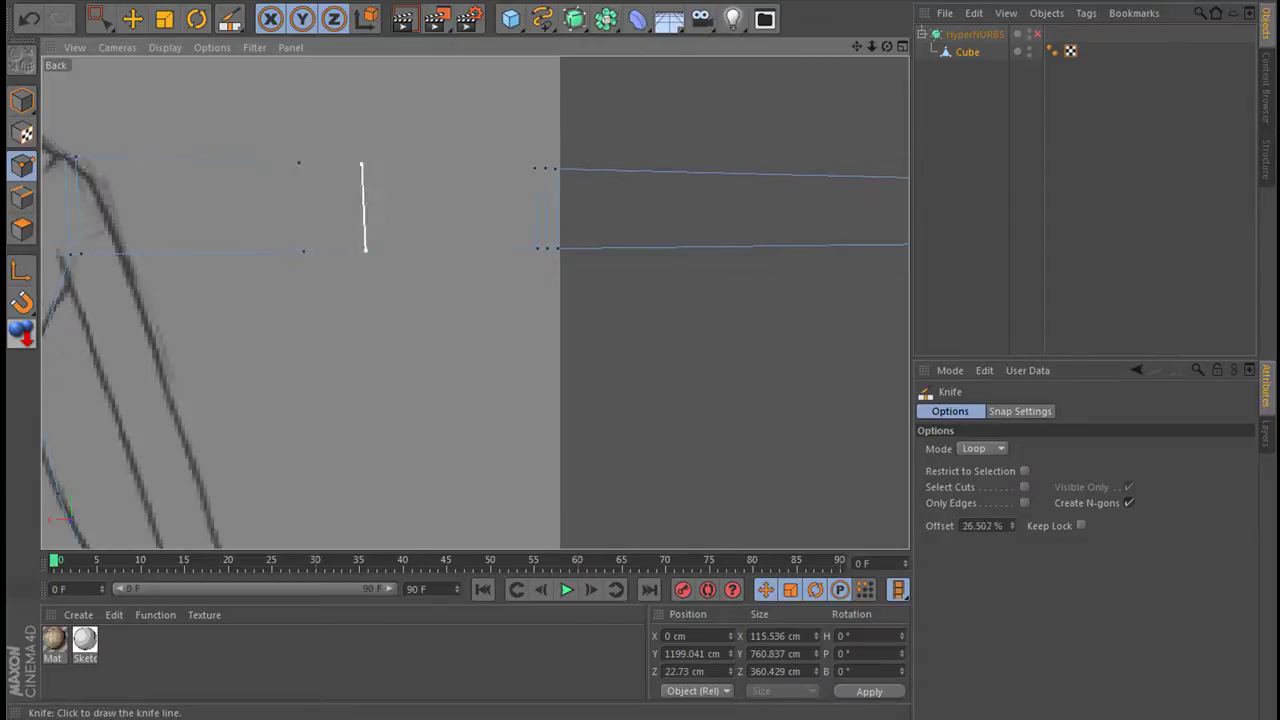
pyautogui.click(780, 178)
pyautogui.scroll(-2, 560, 200)
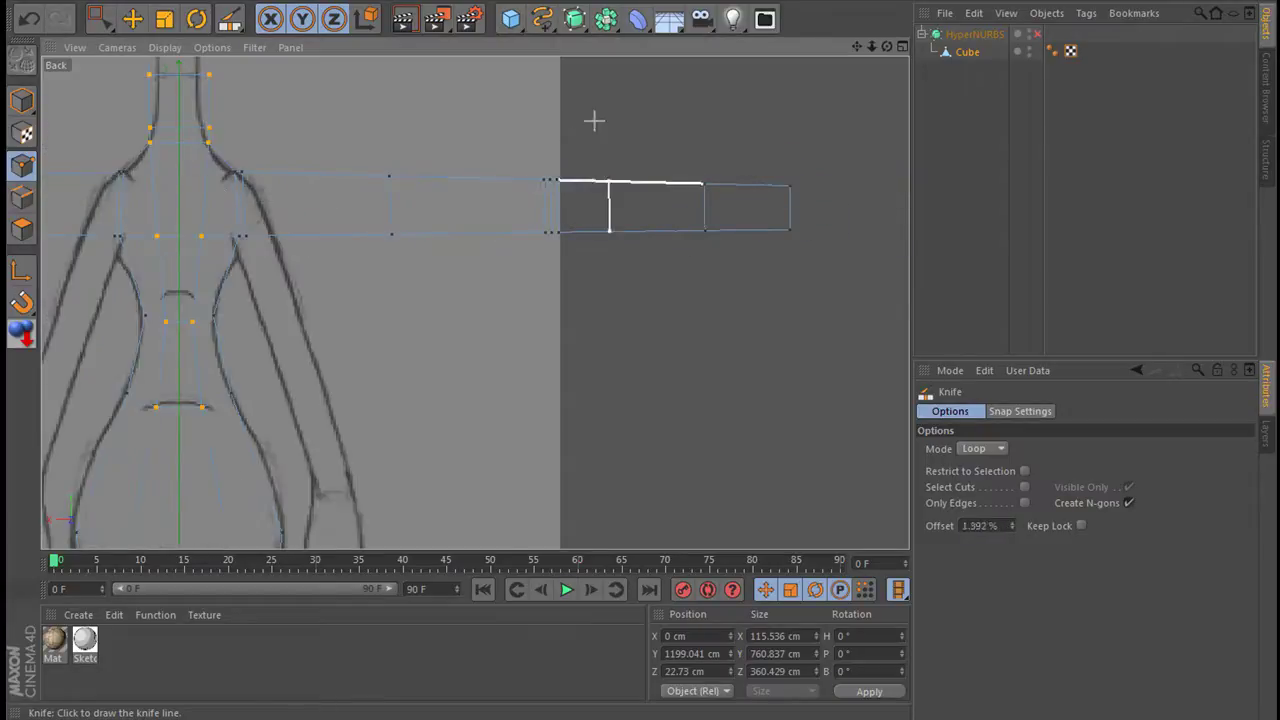
pyautogui.click(100, 18)
# Slide the new arm edge loop slightly toward the body and turn HyperNURBS back on.
pyautogui.moveTo(678, 168); pyautogui.dragTo(757, 237)
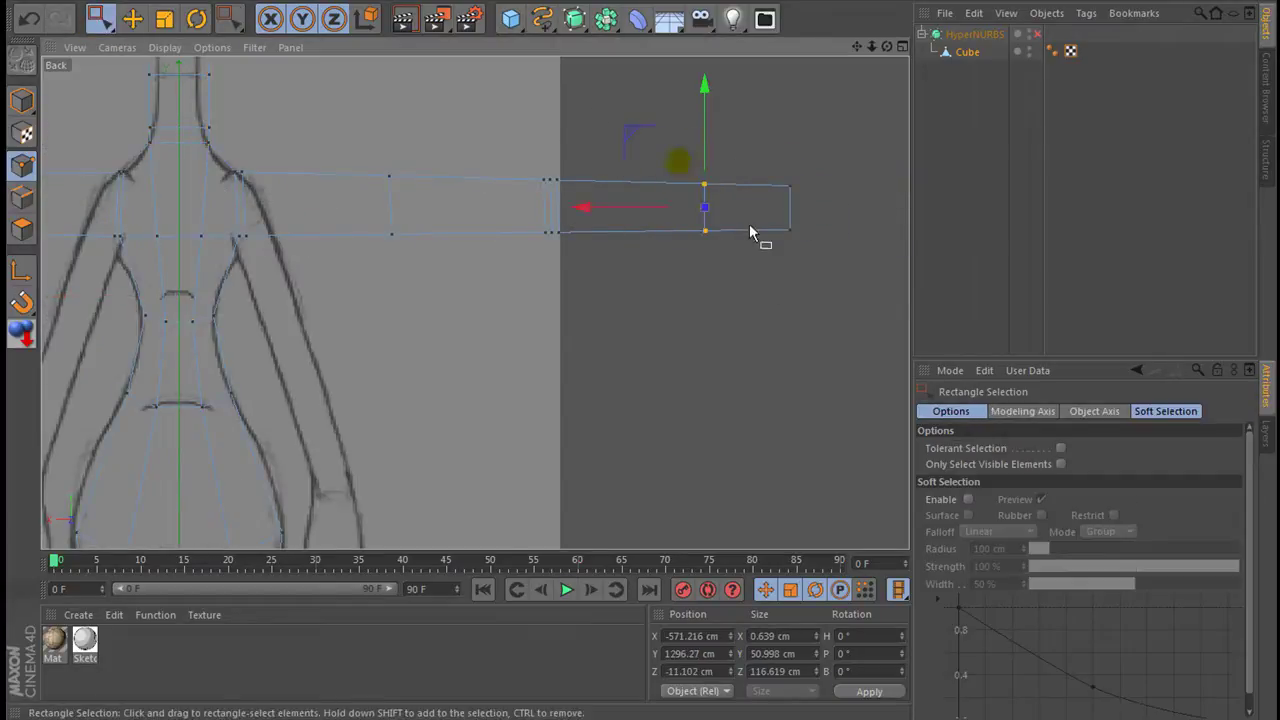
pyautogui.moveTo(571, 208); pyautogui.dragTo(550, 208)
pyautogui.click(621, 334)
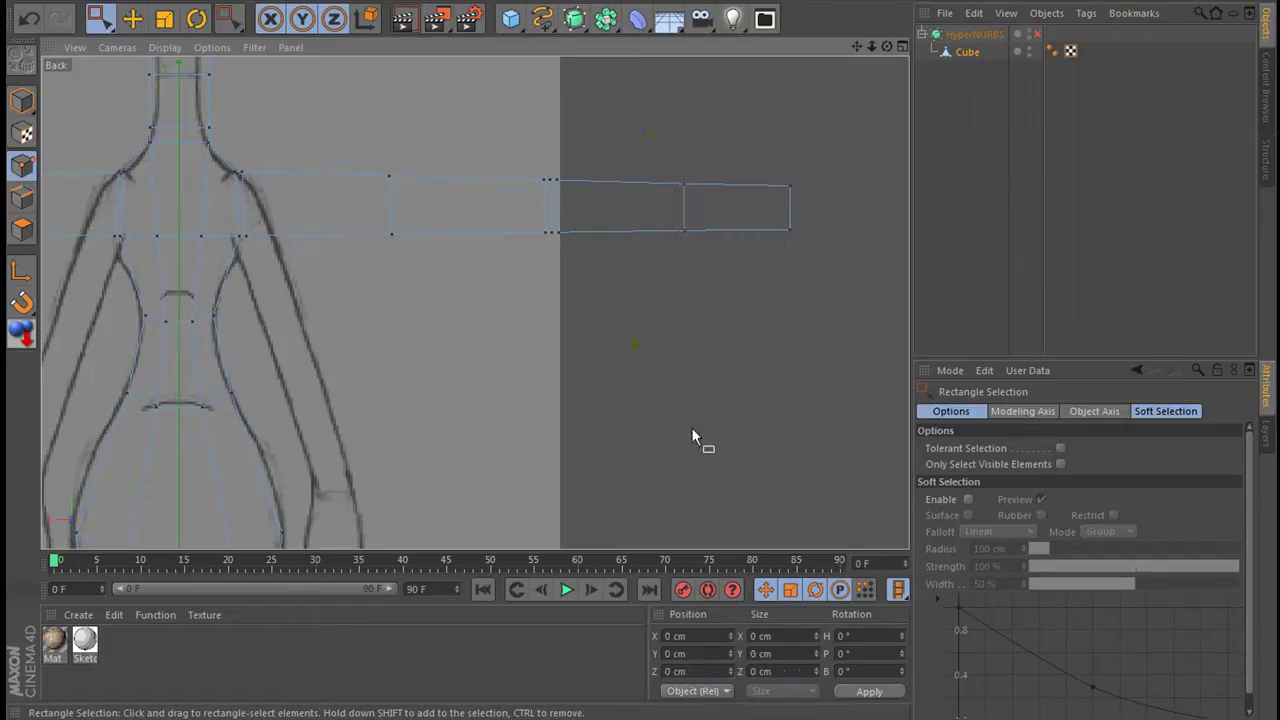
pyautogui.click(1036, 35)
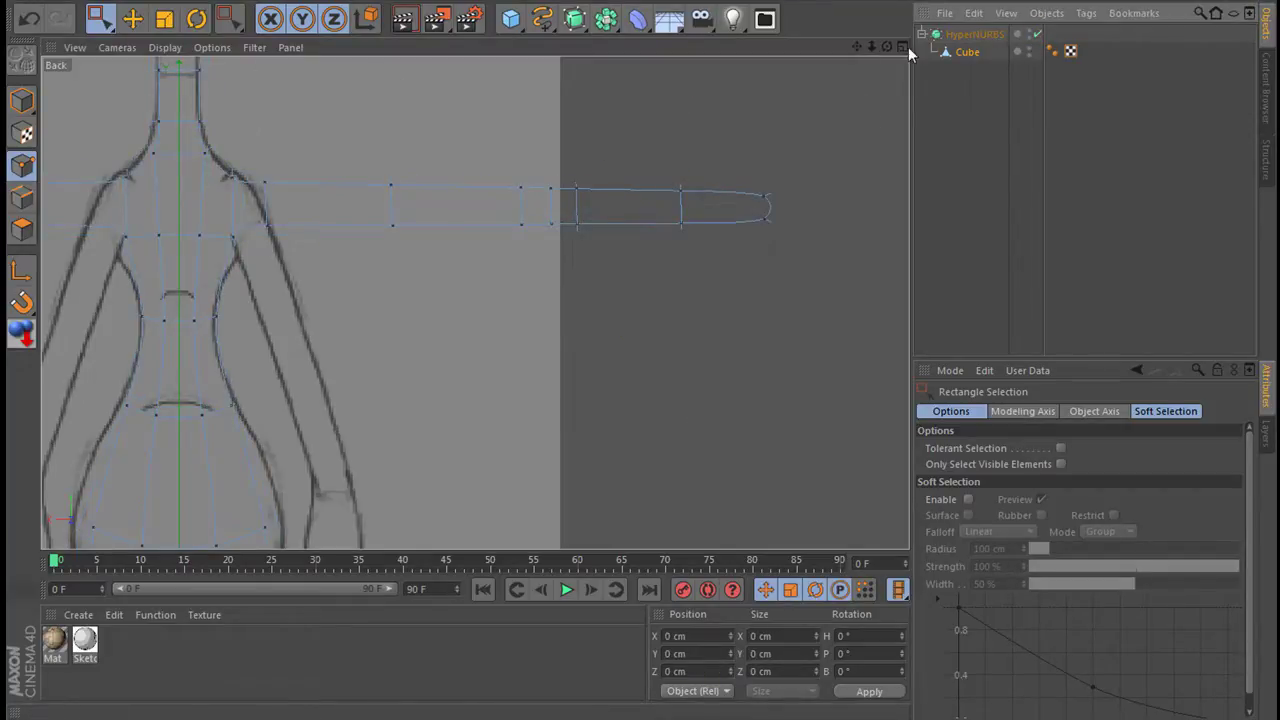
# Inspect the figure's side and legs in Perspective, then maximize the Right view.
pyautogui.click(903, 46)
pyautogui.click(460, 45)
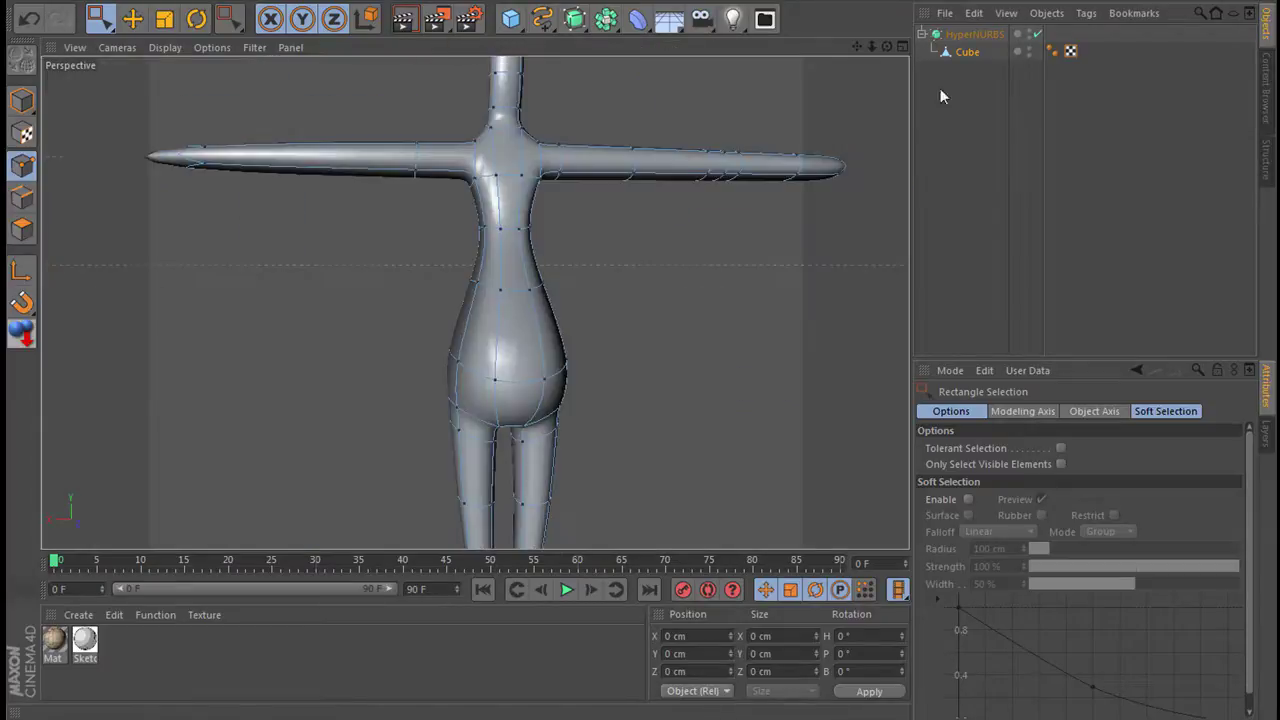
pyautogui.moveTo(886, 46)
pyautogui.mouseDown()
pyautogui.moveTo(640, 341)
pyautogui.moveTo(600, 341)
pyautogui.moveTo(640, 341)
pyautogui.mouseUp()
pyautogui.moveTo(886, 46); pyautogui.dragTo(642, 342)
pyautogui.moveTo(856, 47); pyautogui.dragTo(640, 341)
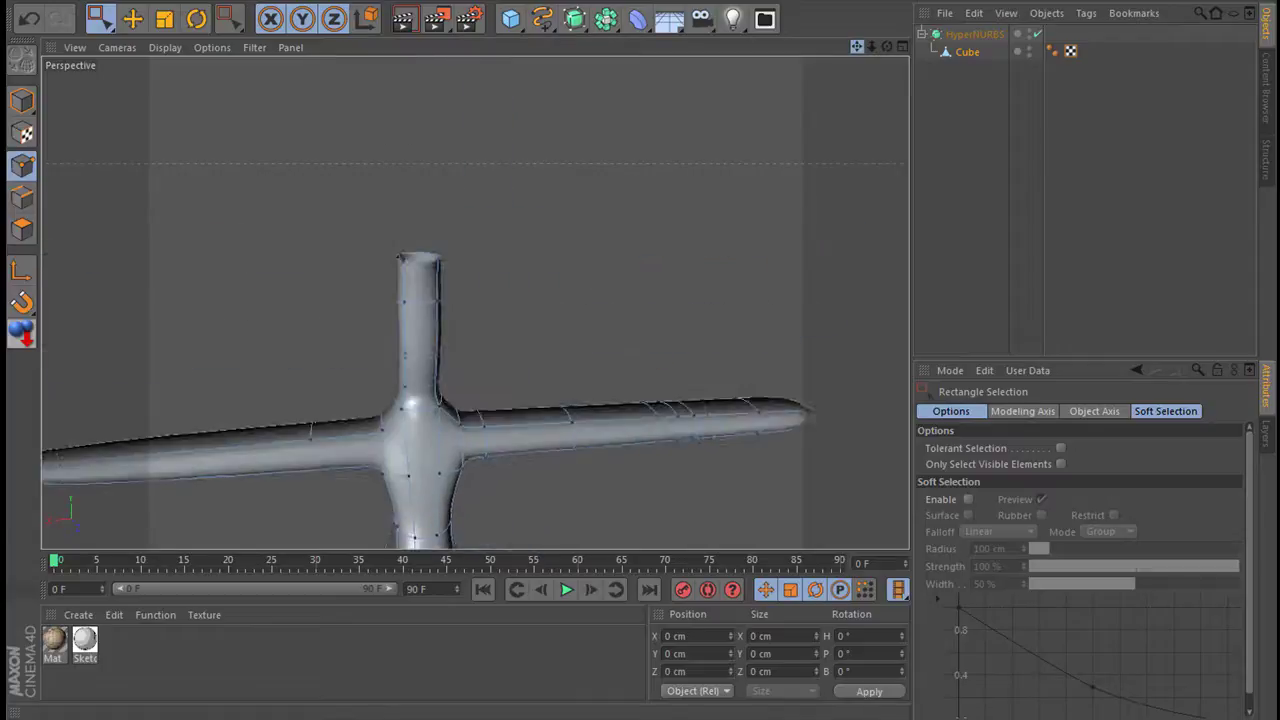
pyautogui.moveTo(856, 47); pyautogui.dragTo(851, 48)
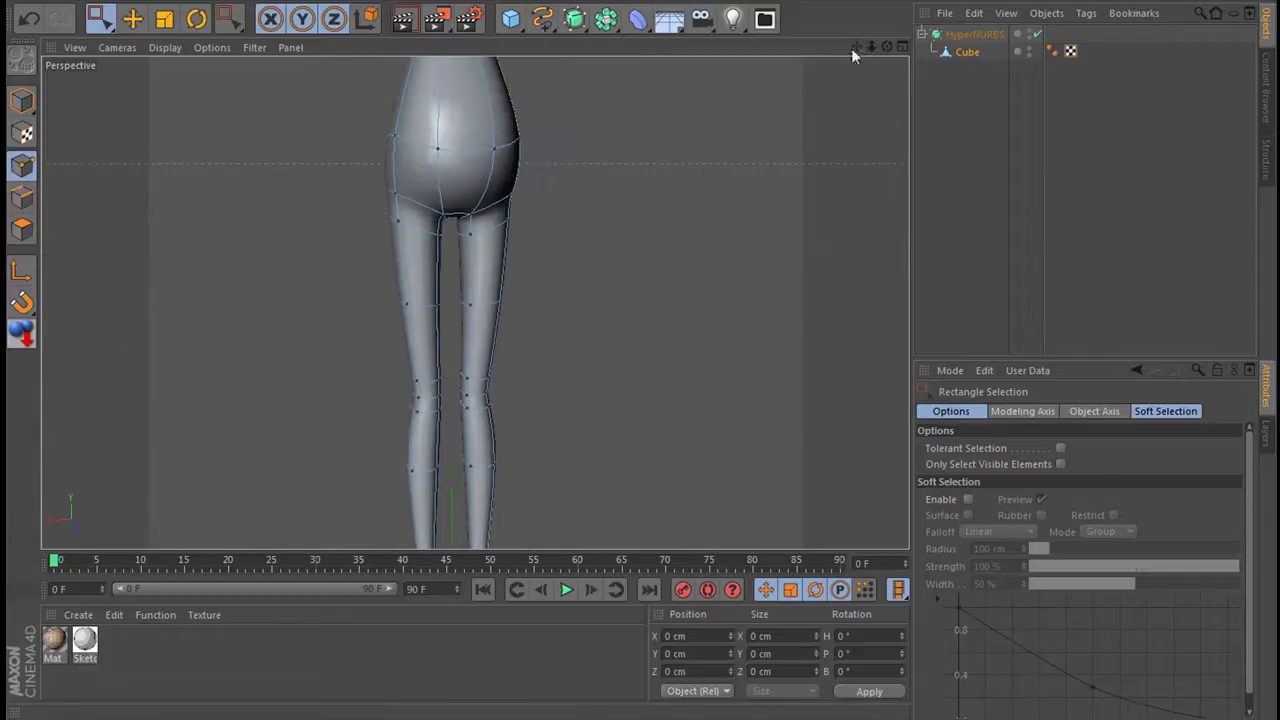
pyautogui.click(903, 47)
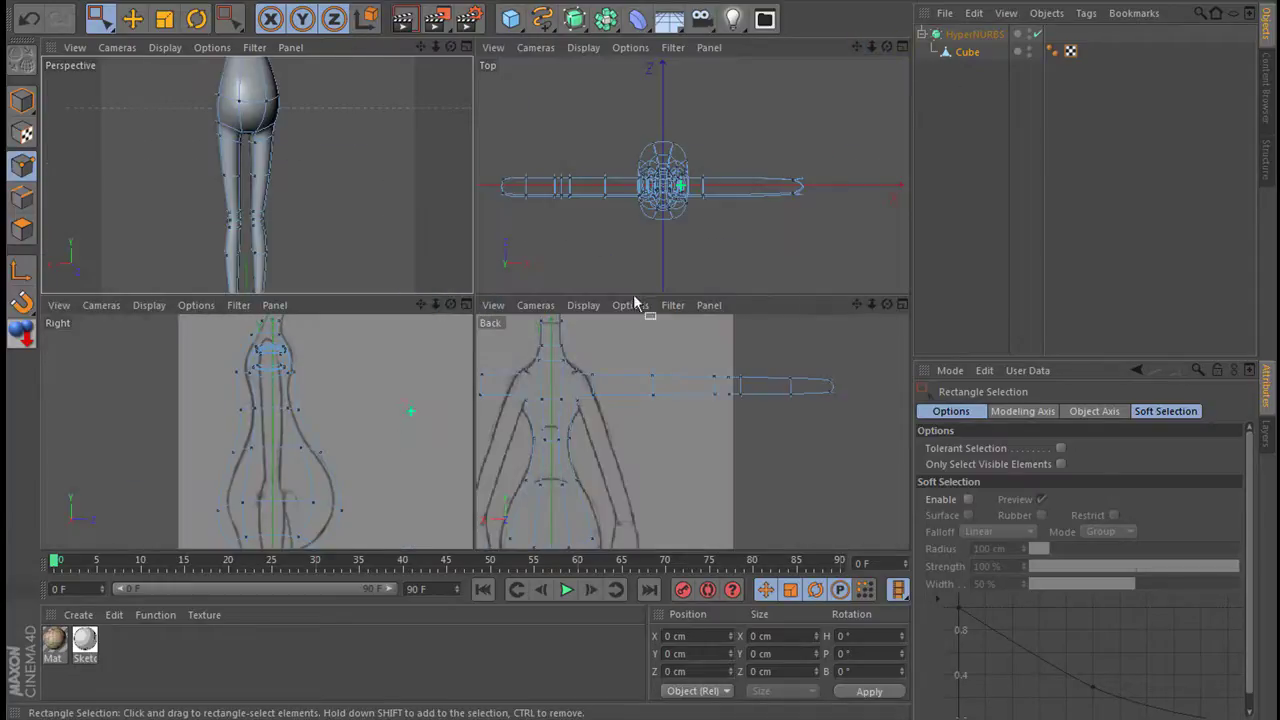
pyautogui.click(466, 305)
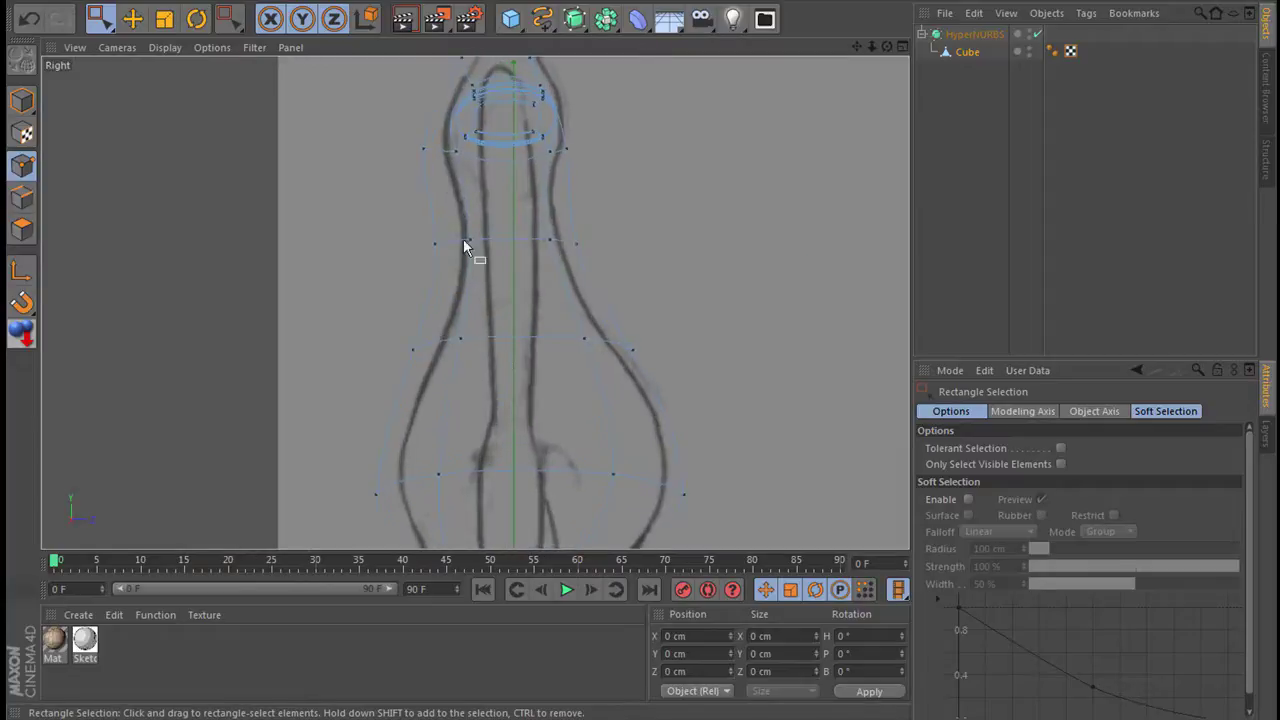
# Switch to Gouraud Shading and push the side-outline and hip points out to the side sketch.
pyautogui.click(162, 48)
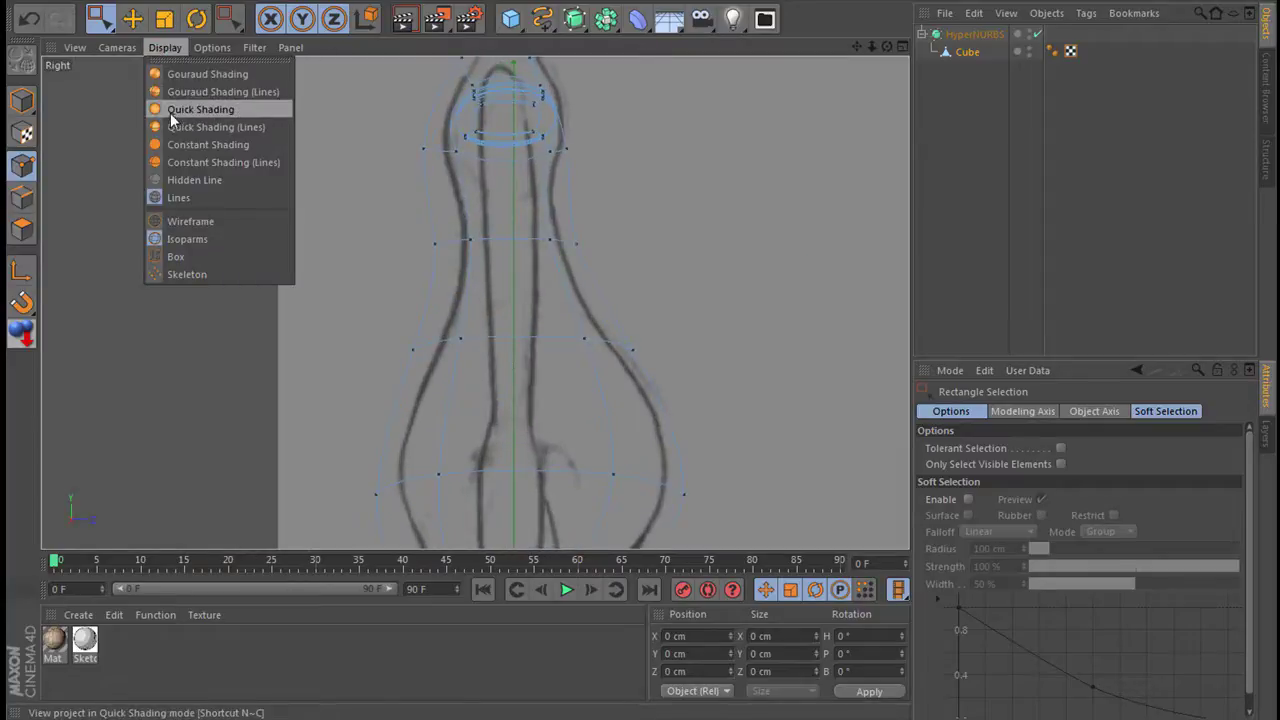
pyautogui.click(182, 76)
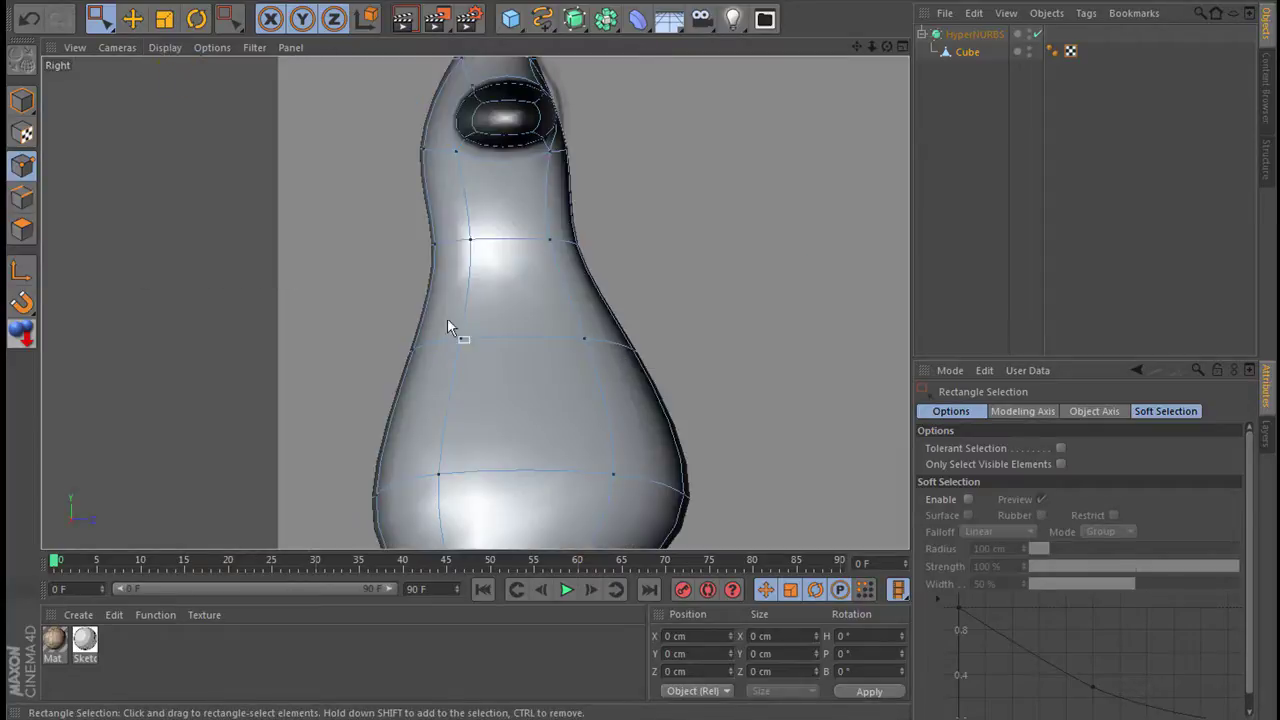
pyautogui.moveTo(403, 331)
pyautogui.mouseDown()
pyautogui.moveTo(438, 375)
pyautogui.moveTo(534, 348)
pyautogui.mouseUp()
pyautogui.moveTo(622, 343); pyautogui.dragTo(706, 352)
pyautogui.click(678, 494)
pyautogui.moveTo(801, 493); pyautogui.dragTo(762, 494)
pyautogui.moveTo(360, 458); pyautogui.dragTo(717, 515)
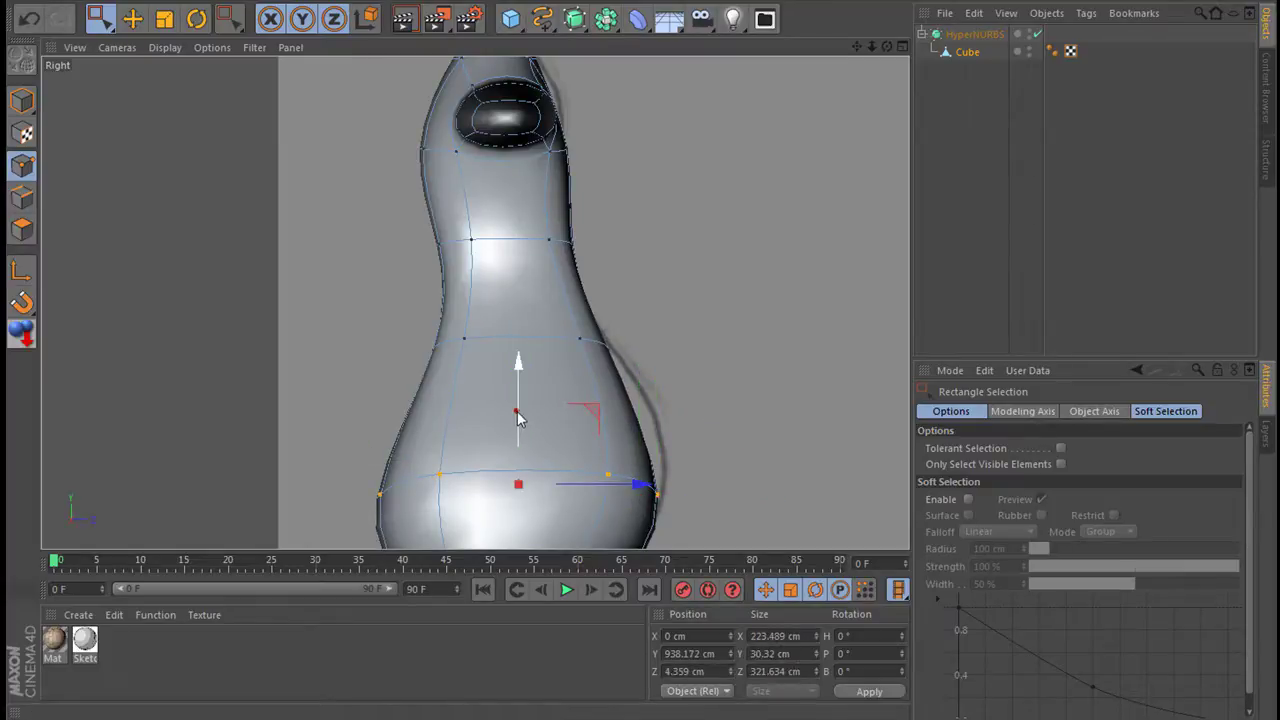
pyautogui.moveTo(517, 418); pyautogui.dragTo(517, 398)
pyautogui.moveTo(628, 422); pyautogui.dragTo(715, 517)
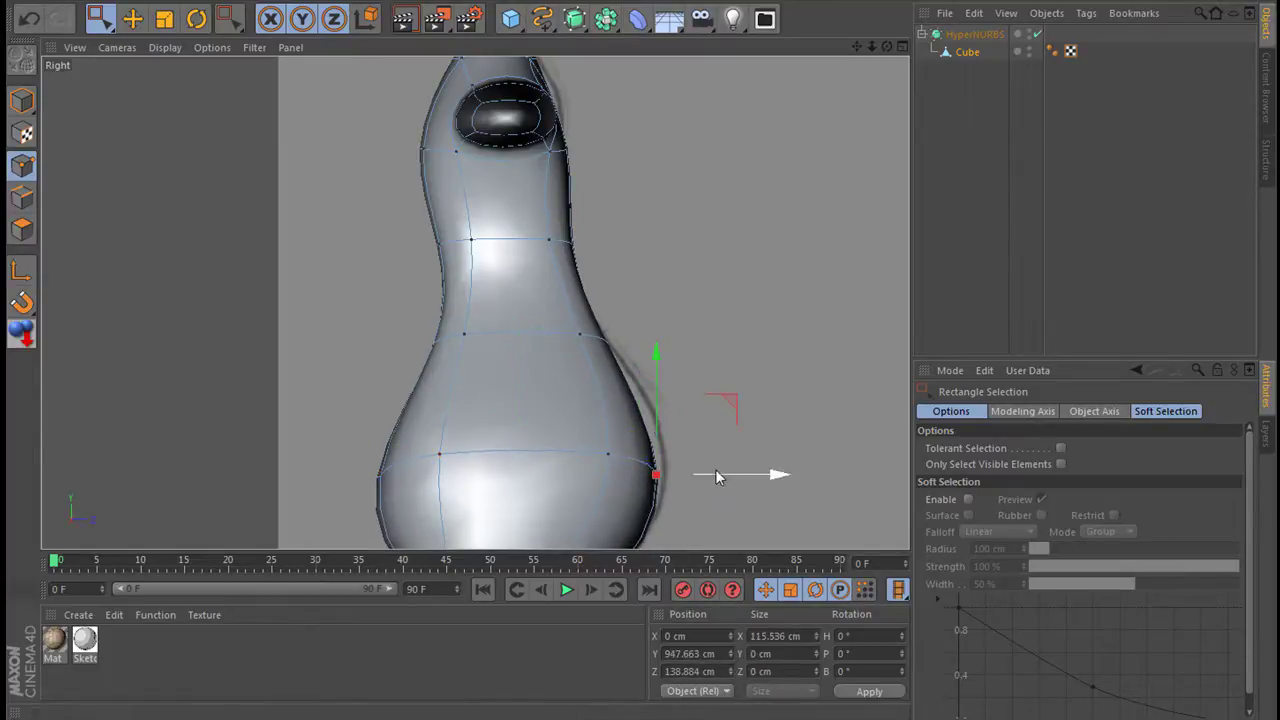
pyautogui.moveTo(771, 474); pyautogui.dragTo(797, 478)
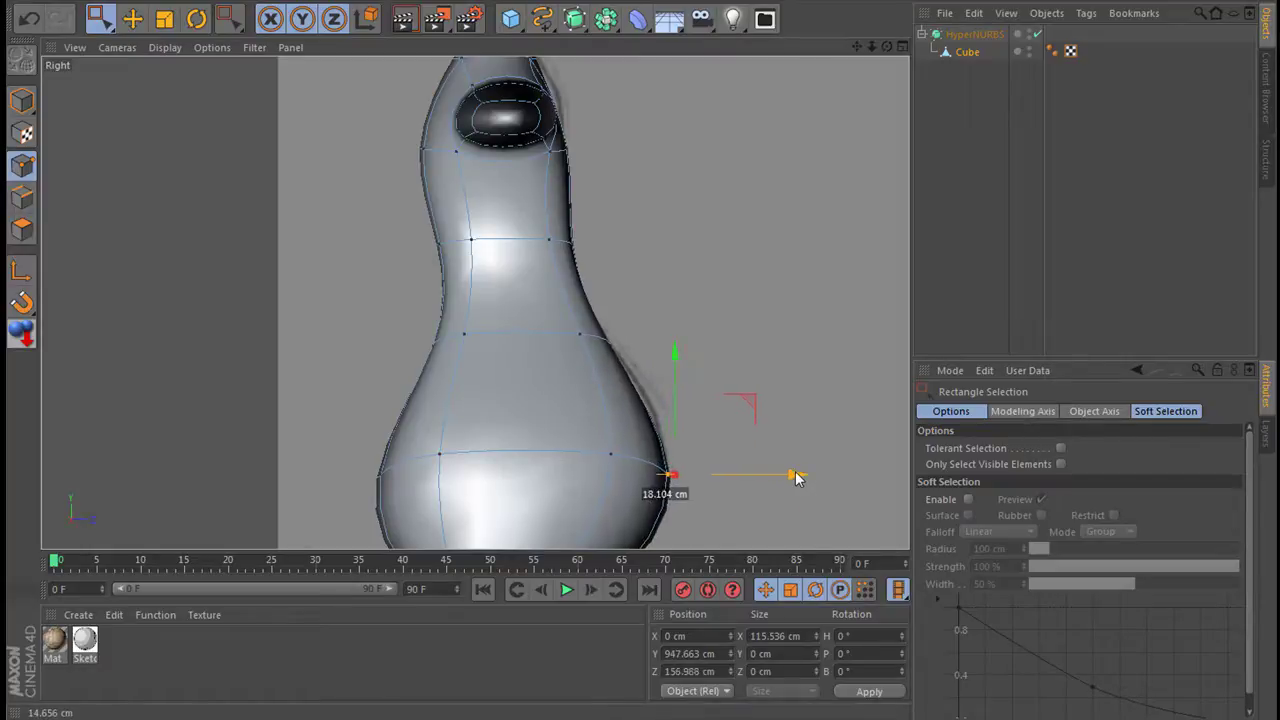
# Pull the front hip and thigh points inward to follow the sketch, then restore four views.
pyautogui.keyDown('alt'); pyautogui.moveTo(477, 533); pyautogui.dragTo(477, 283, button='middle'); pyautogui.keyUp('alt')
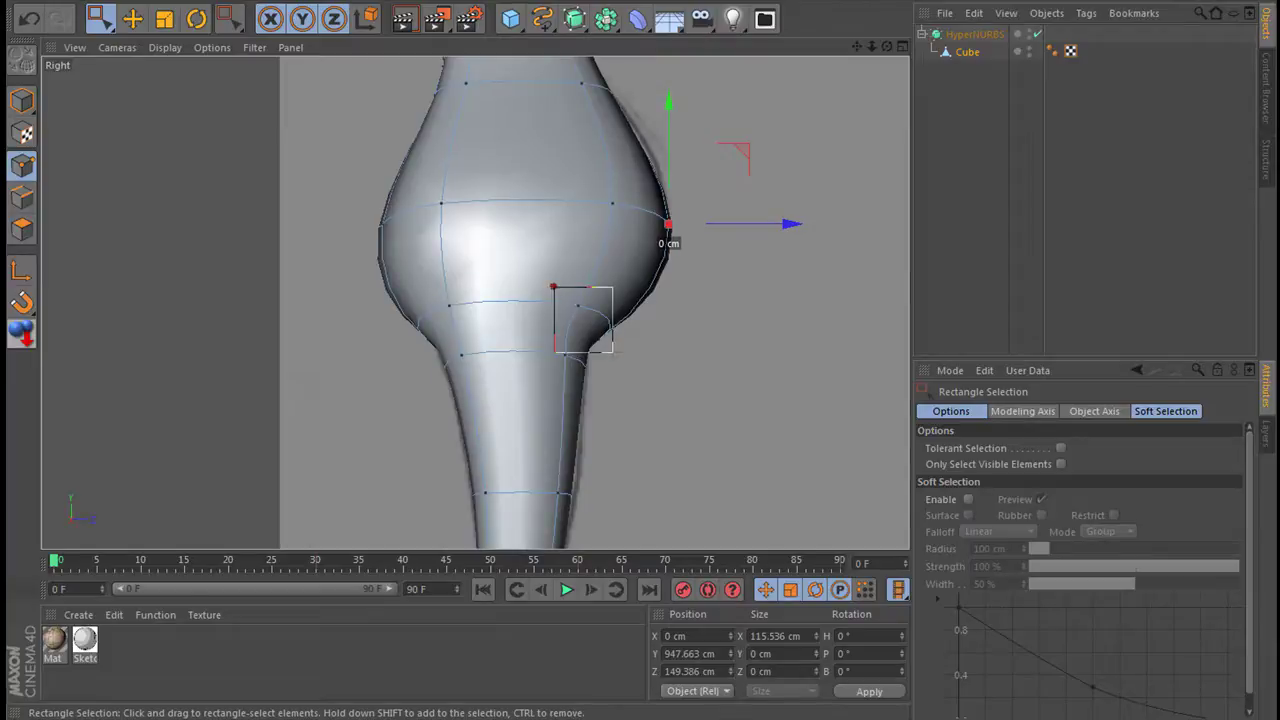
pyautogui.moveTo(391, 296); pyautogui.dragTo(370, 210)
pyautogui.moveTo(533, 230); pyautogui.dragTo(531, 228)
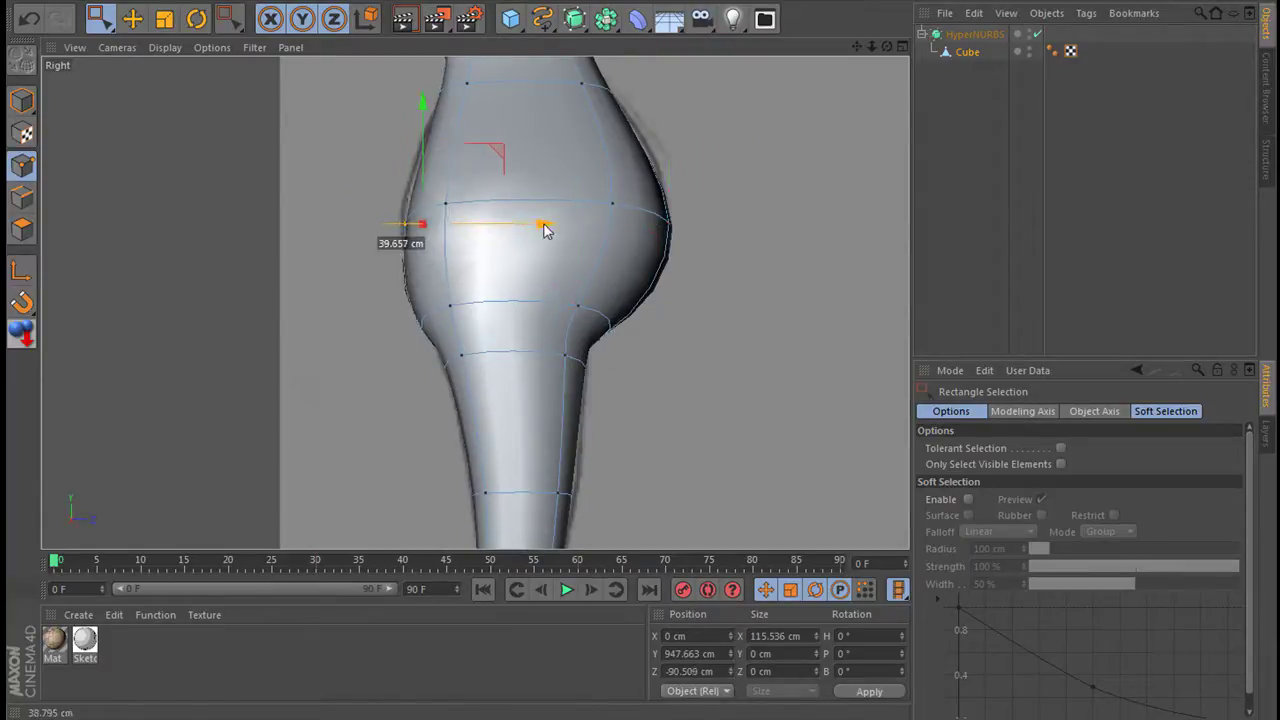
pyautogui.moveTo(447, 328); pyautogui.dragTo(450, 350)
pyautogui.moveTo(557, 343)
pyautogui.mouseDown()
pyautogui.moveTo(585, 343)
pyautogui.moveTo(589, 388)
pyautogui.mouseUp()
pyautogui.moveTo(623, 523); pyautogui.dragTo(623, 523)
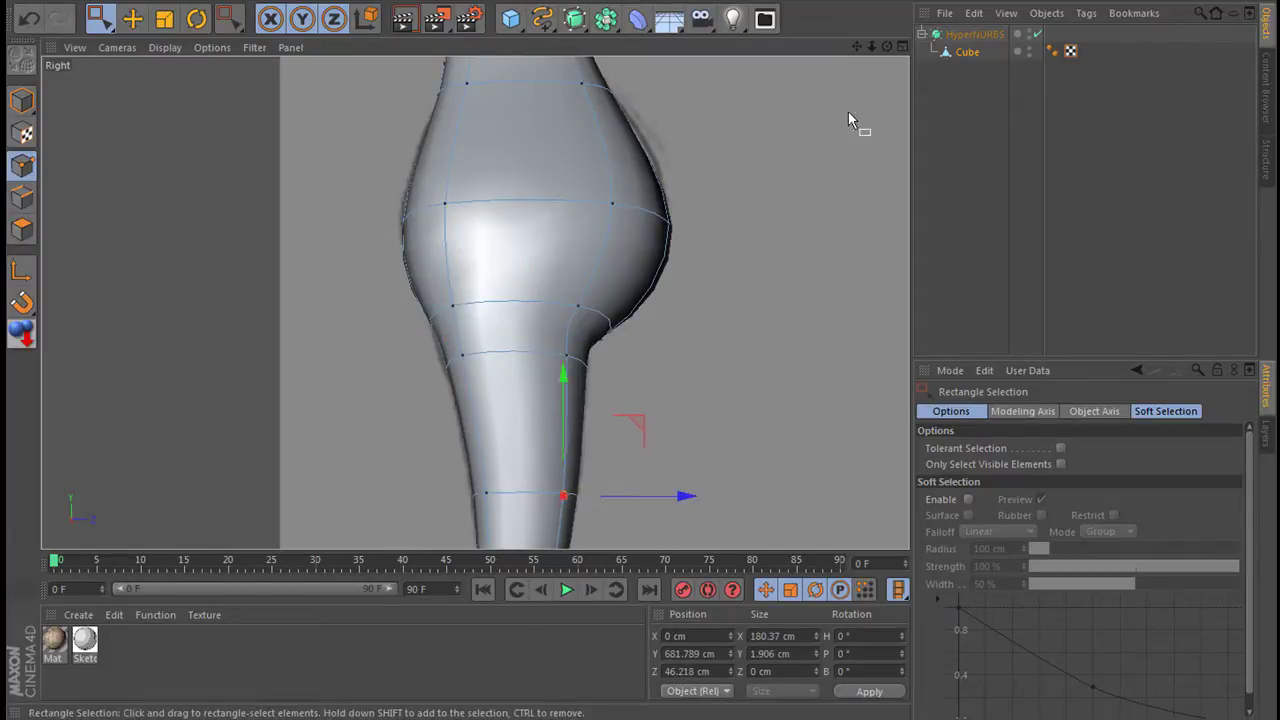
pyautogui.moveTo(857, 47); pyautogui.dragTo(641, 349)
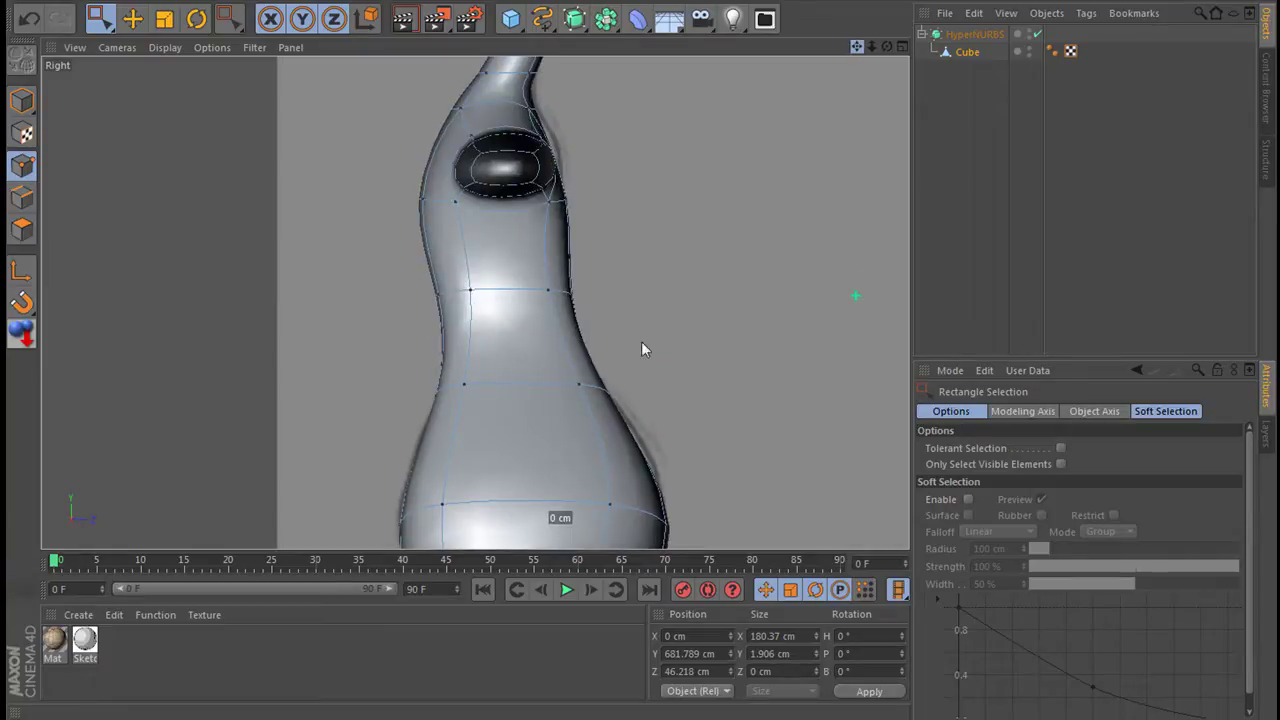
pyautogui.click(903, 46)
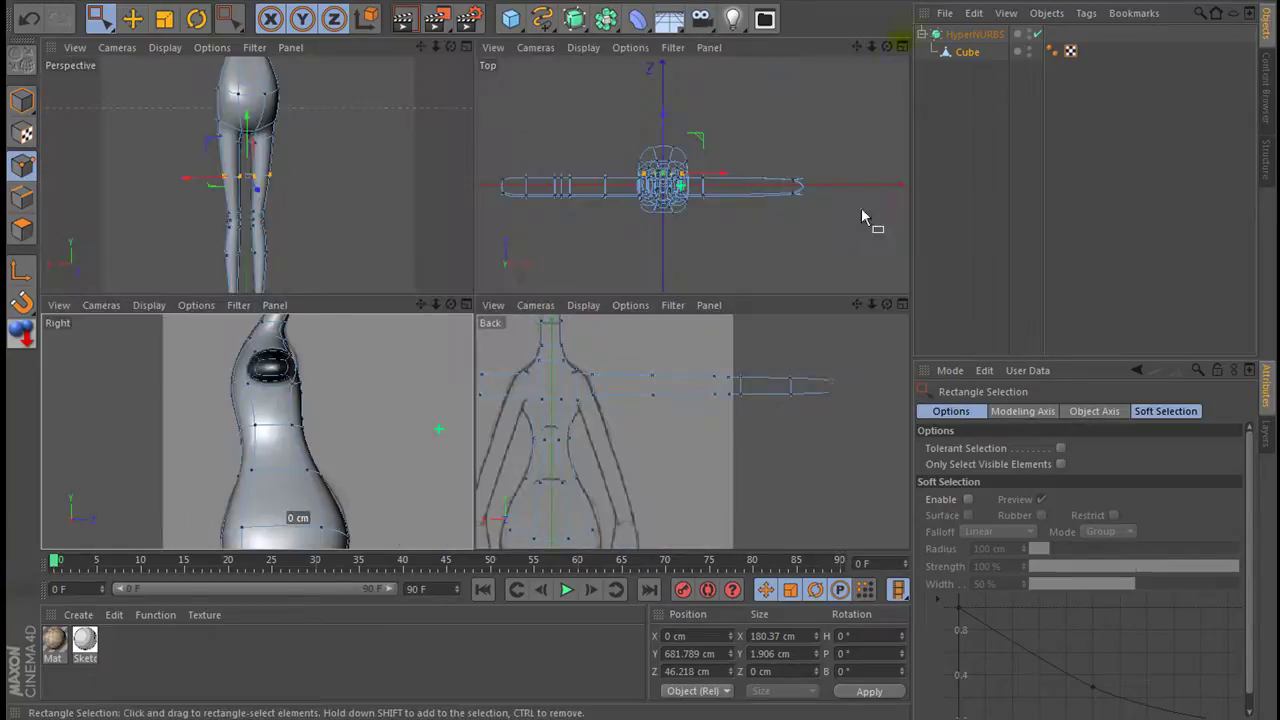
# Zoom the enlarged Back view to the hips and scale the top crotch points wider along X.
pyautogui.click(903, 304)
pyautogui.moveTo(857, 47); pyautogui.dragTo(829, 157)
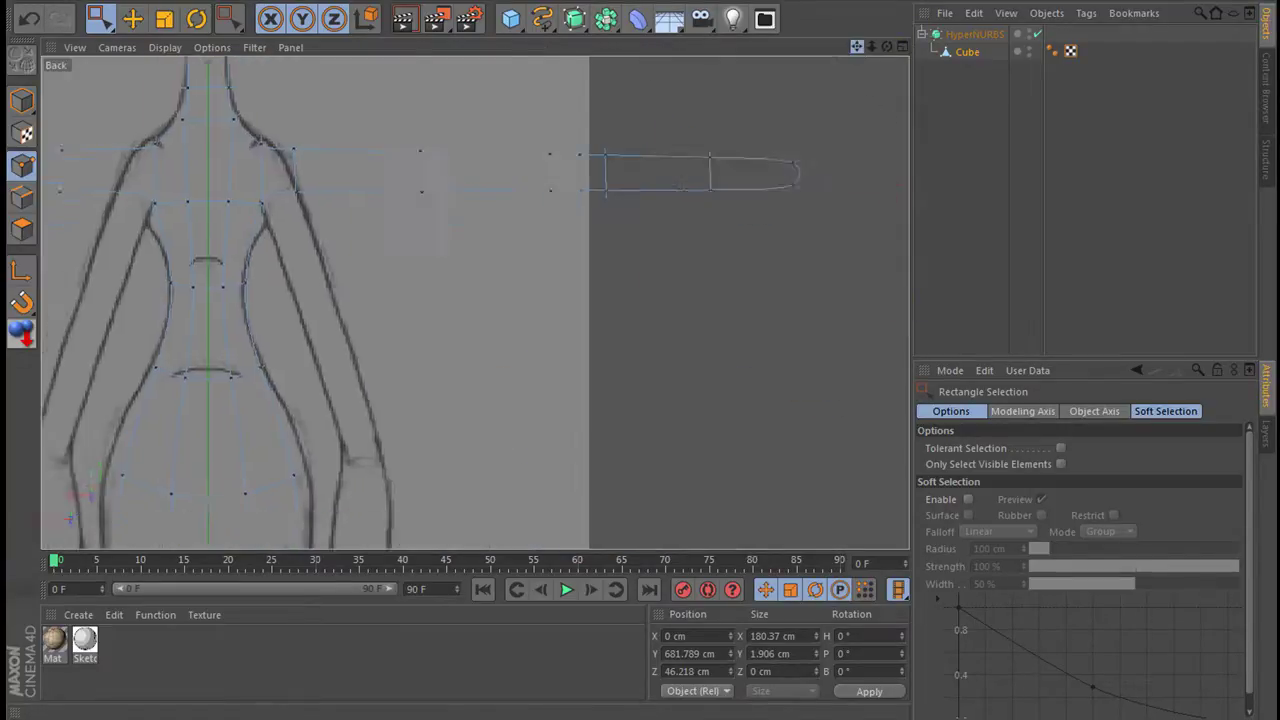
pyautogui.scroll(2, 446, 343)
pyautogui.scroll(2, 448, 294)
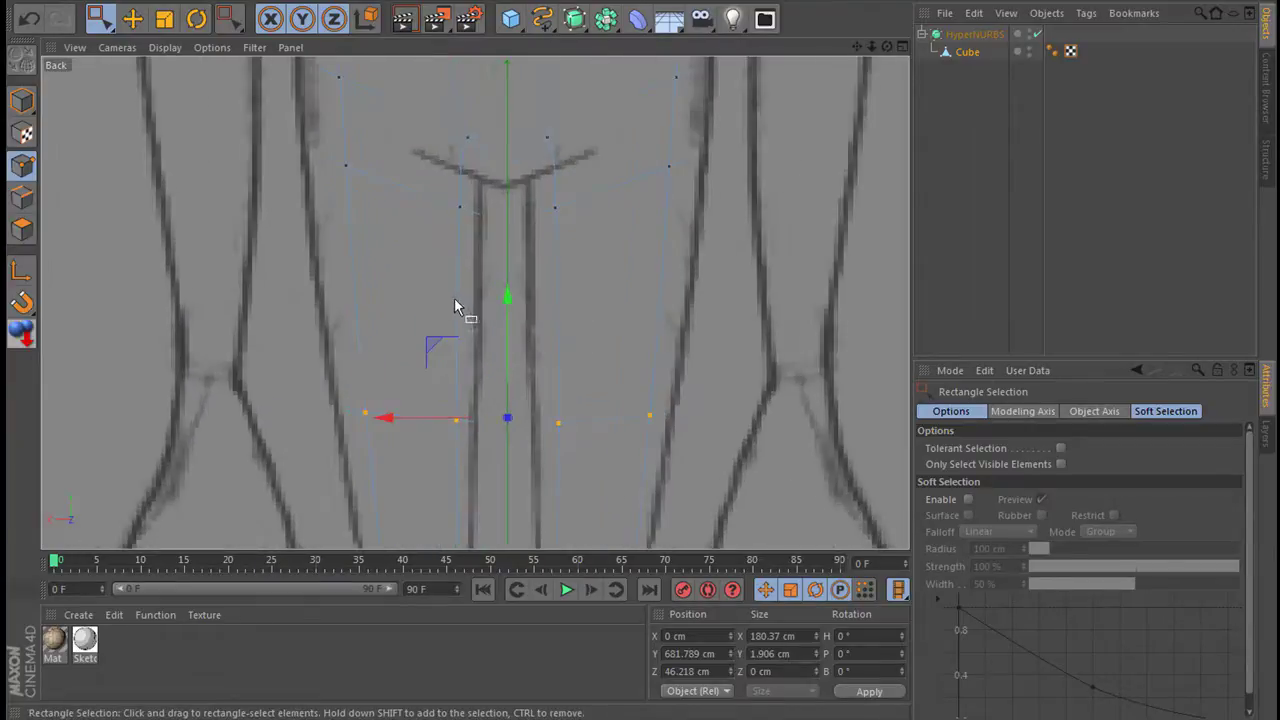
pyautogui.moveTo(446, 108); pyautogui.dragTo(580, 246)
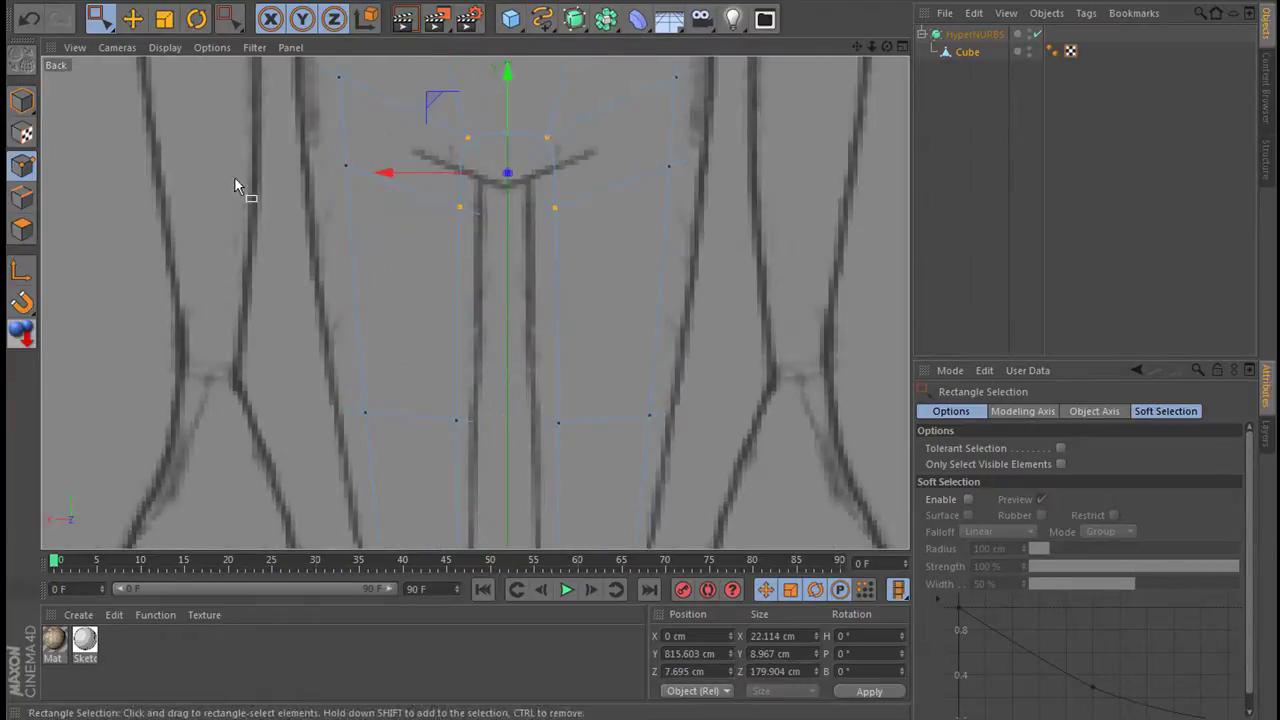
pyautogui.click(164, 18)
pyautogui.moveTo(385, 174); pyautogui.dragTo(336, 178)
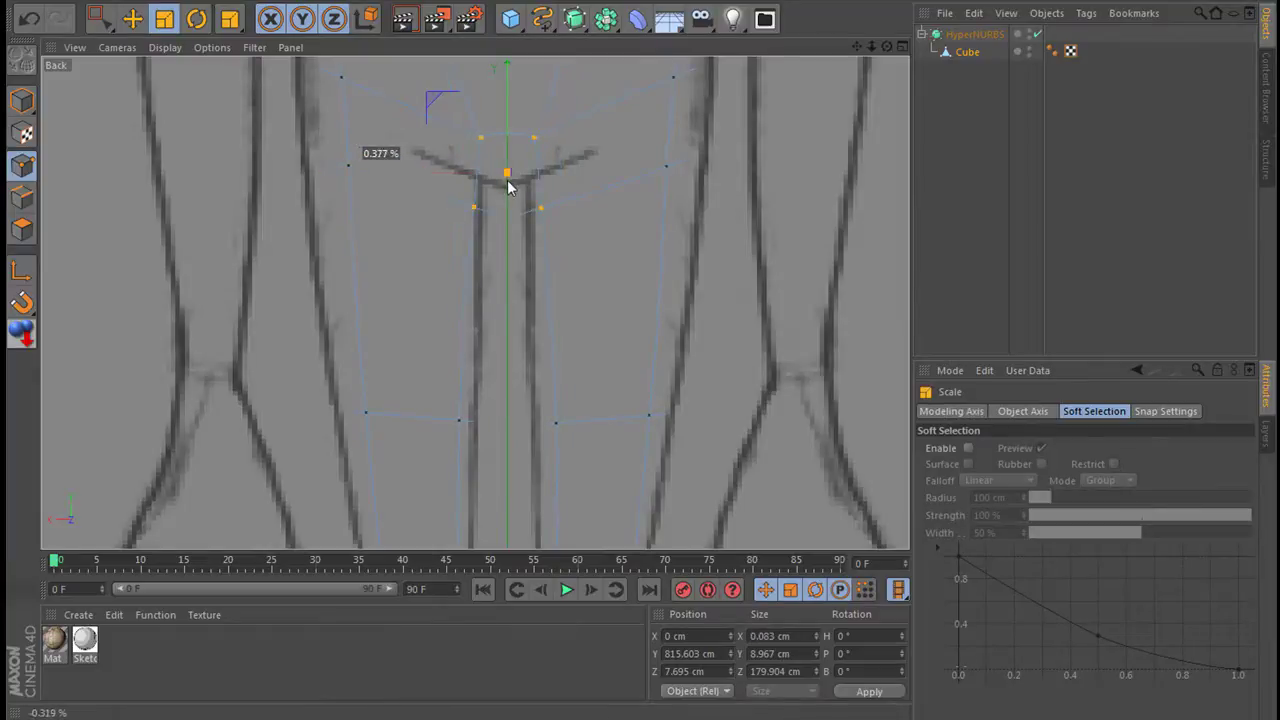
# Lower the centre and lower crotch points onto the sketch's V, then restore four views.
pyautogui.press('space')
pyautogui.moveTo(563, 168); pyautogui.dragTo(544, 148)
pyautogui.moveTo(505, 73)
pyautogui.mouseDown()
pyautogui.moveTo(492, 170)
pyautogui.moveTo(553, 288)
pyautogui.mouseUp()
pyautogui.moveTo(507, 94); pyautogui.dragTo(503, 111)
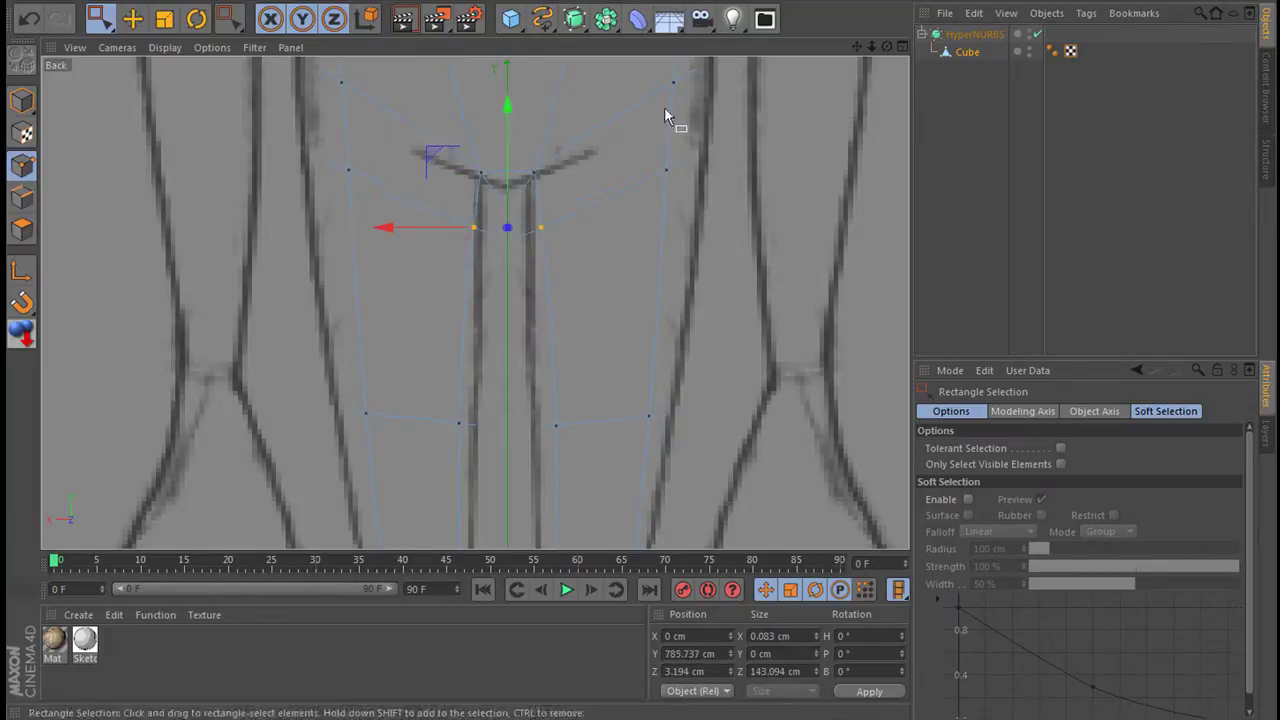
pyautogui.click(902, 47)
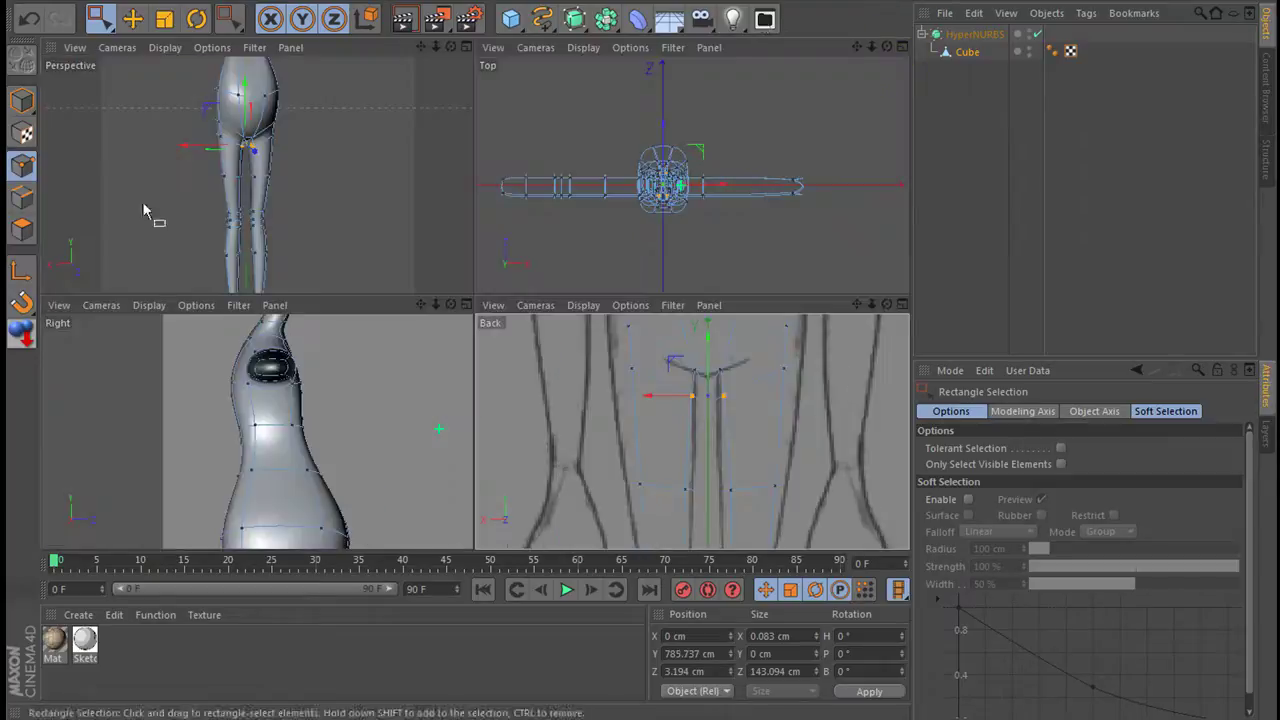
# Deselect the body and orbit the maximized Perspective view to check torso, hips and legs from every side.
pyautogui.click(1051, 120)
pyautogui.click(466, 47)
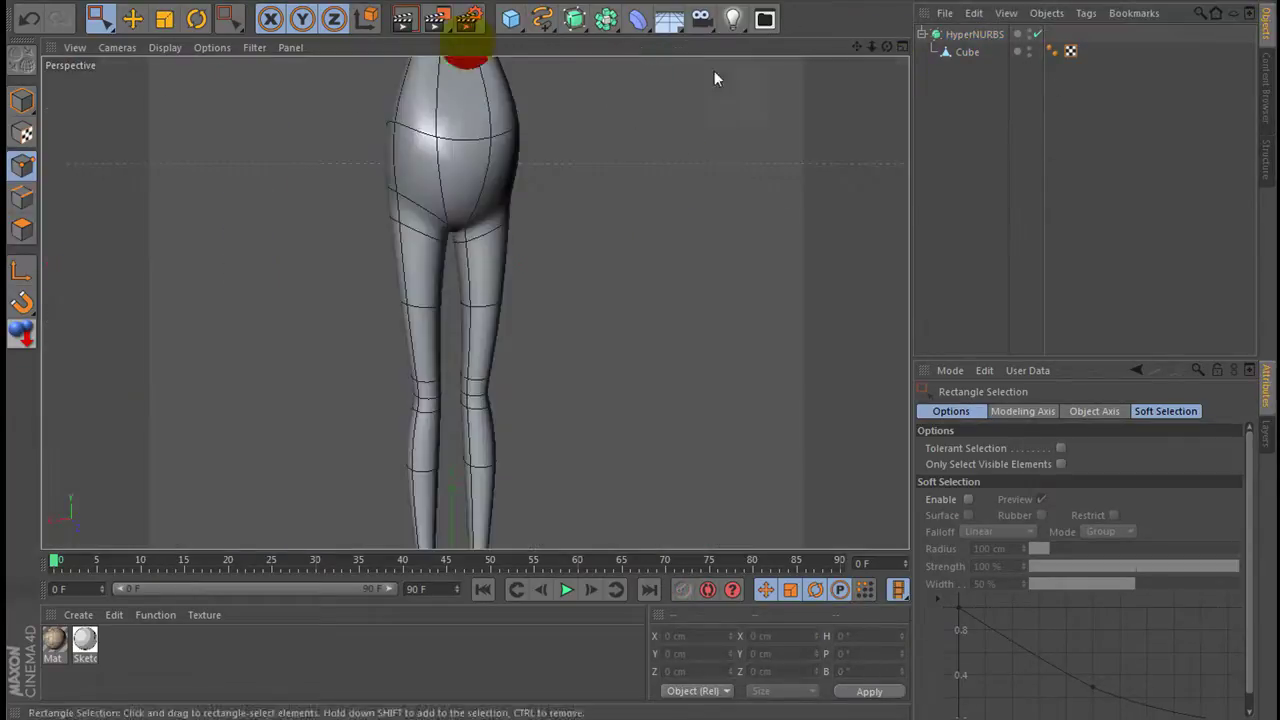
pyautogui.moveTo(886, 47); pyautogui.dragTo(640, 343)
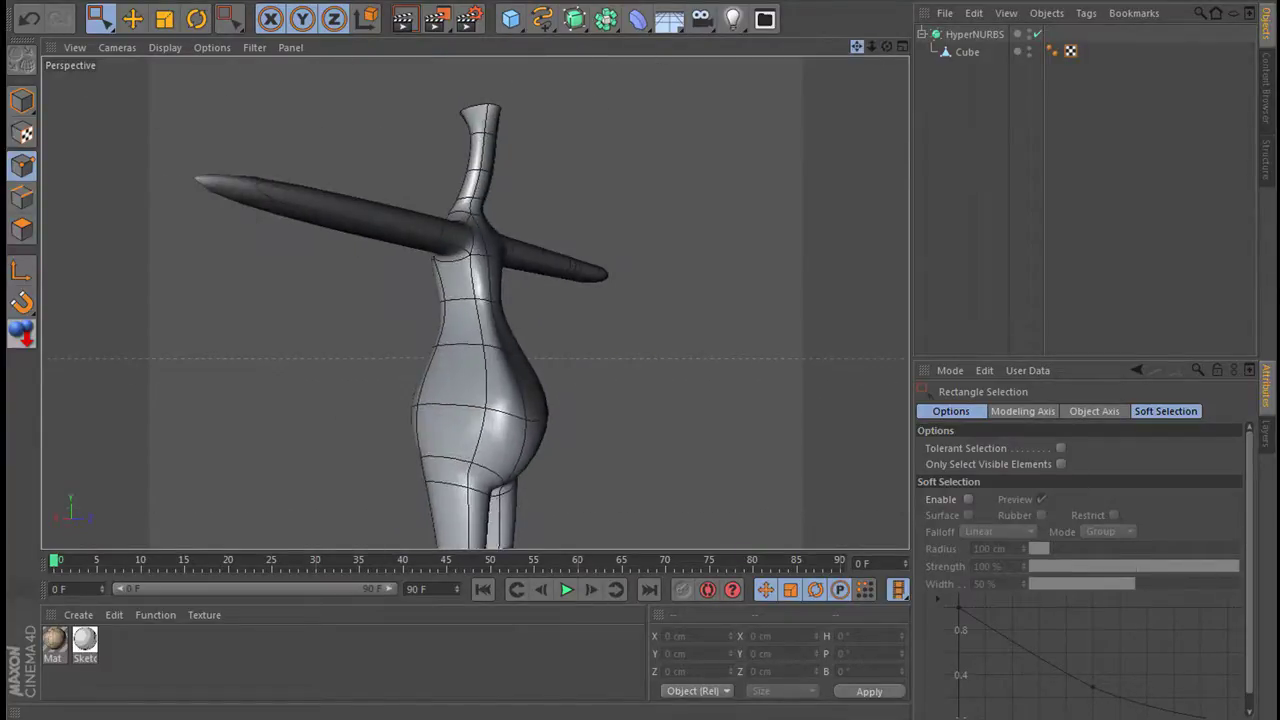
pyautogui.keyDown('alt'); pyautogui.moveTo(724, 194); pyautogui.dragTo(643, 318); pyautogui.keyUp('alt')
pyautogui.keyDown('alt'); pyautogui.moveTo(644, 316); pyautogui.dragTo(745, 158, button='right'); pyautogui.keyUp('alt')
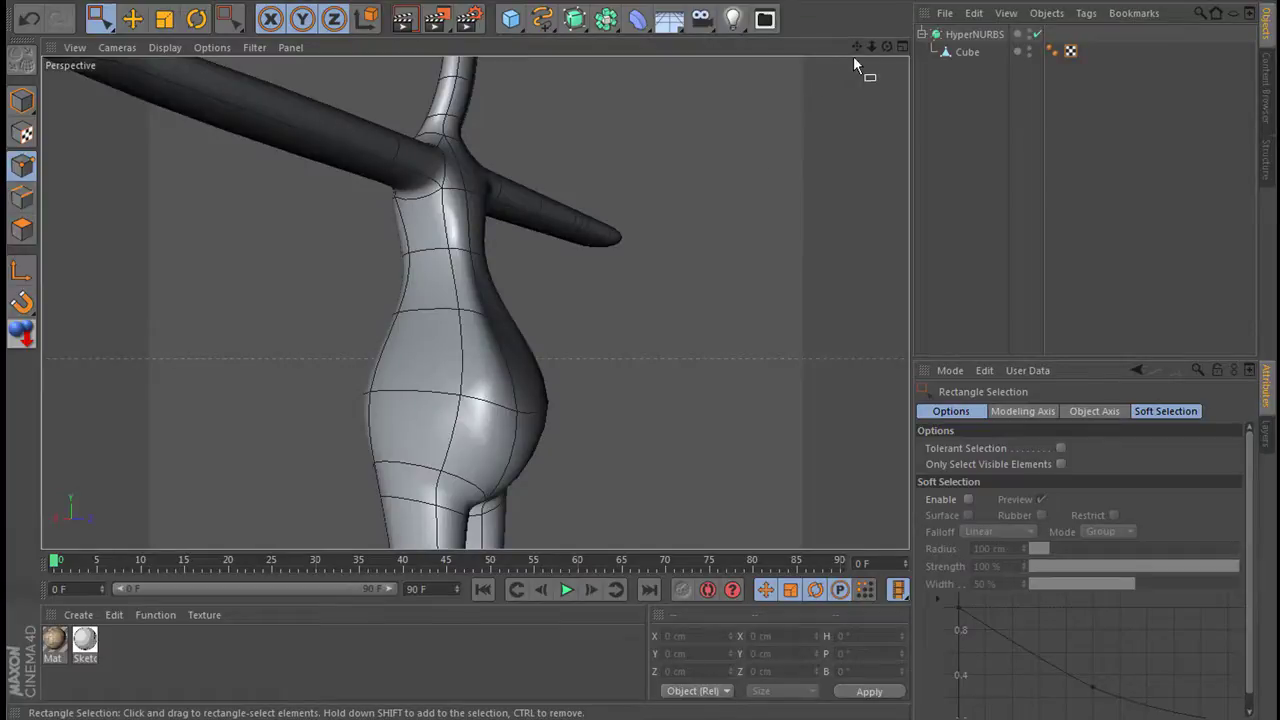
pyautogui.keyDown('alt'); pyautogui.moveTo(855, 60); pyautogui.dragTo(687, 122); pyautogui.keyUp('alt')
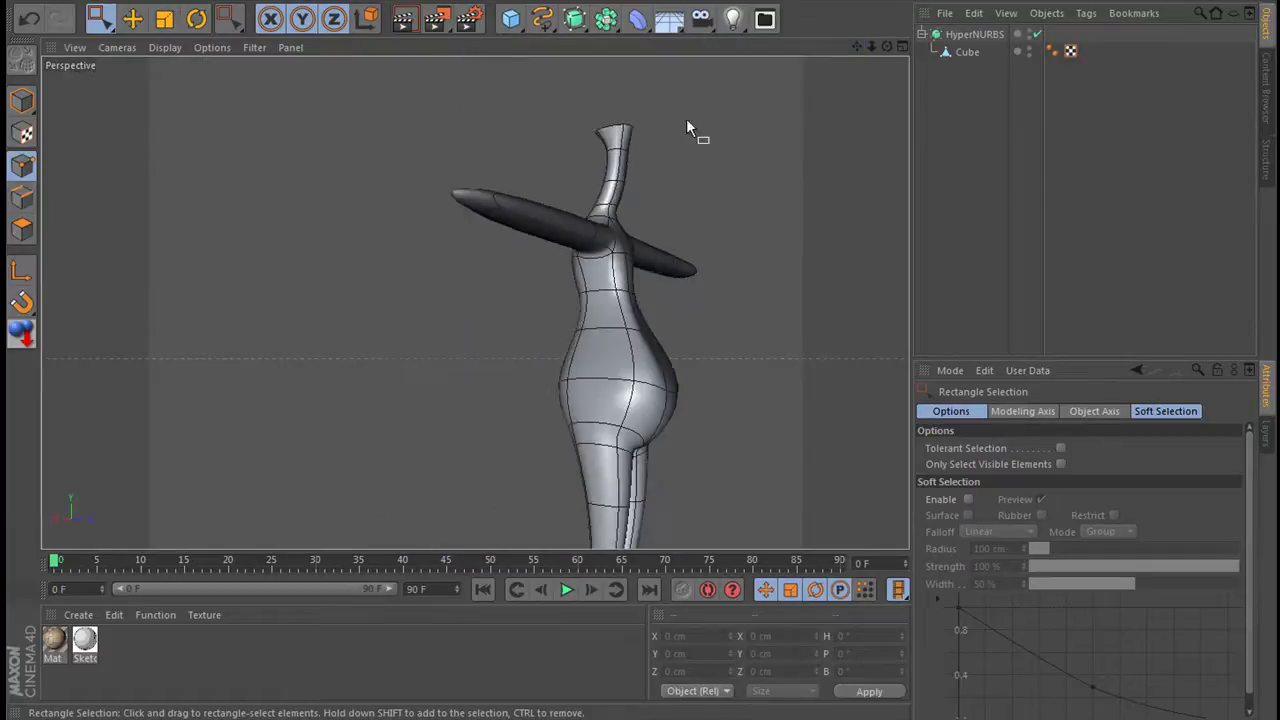
pyautogui.moveTo(886, 46)
pyautogui.mouseDown()
pyautogui.moveTo(830, 60)
pyautogui.moveTo(886, 46)
pyautogui.moveTo(830, 30)
pyautogui.moveTo(712, 318)
pyautogui.mouseUp()
pyautogui.keyDown('alt'); pyautogui.moveTo(490, 295); pyautogui.dragTo(506, 251); pyautogui.keyUp('alt')
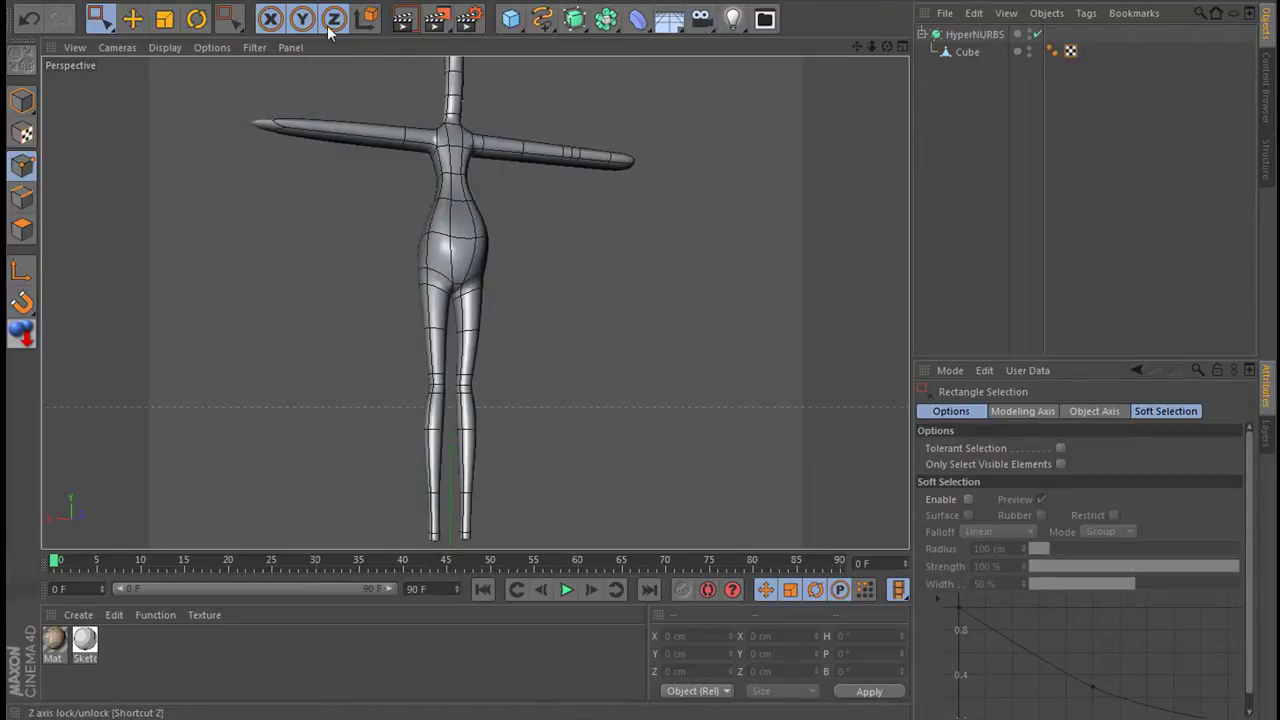
pyautogui.moveTo(886, 46)
pyautogui.mouseDown()
pyautogui.moveTo(900, 20)
pyautogui.moveTo(775, 248)
pyautogui.mouseUp()
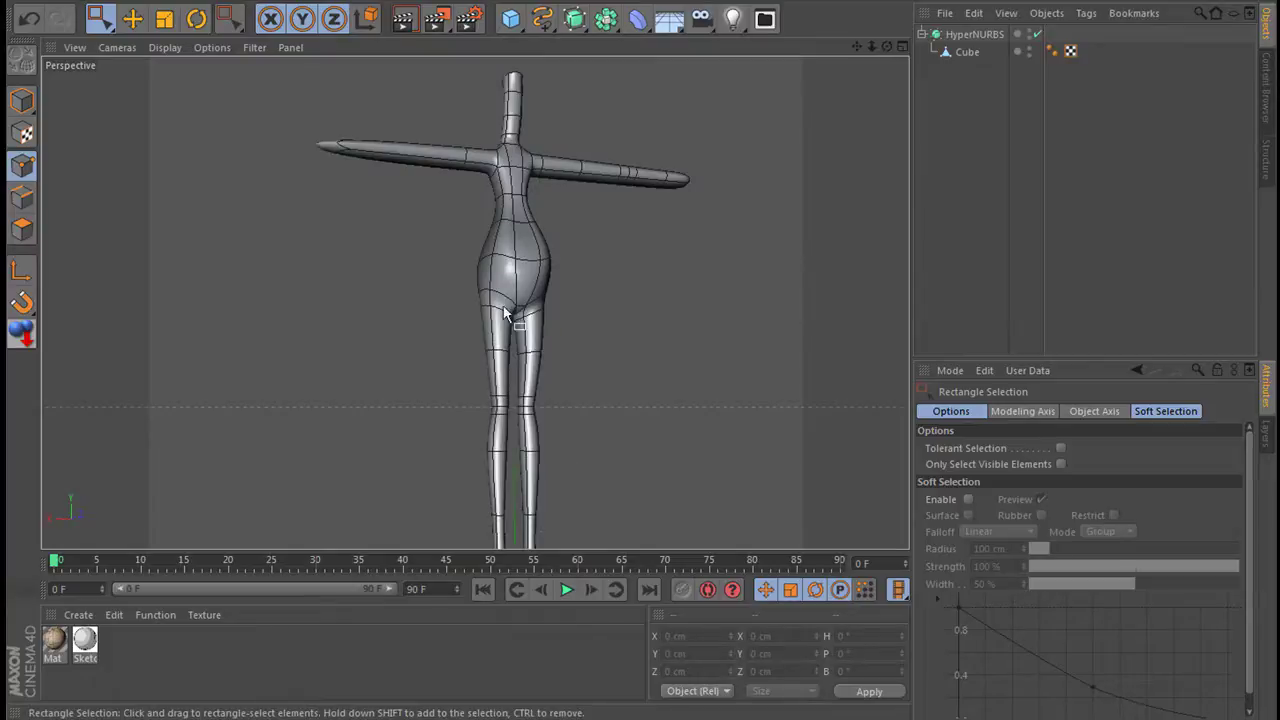